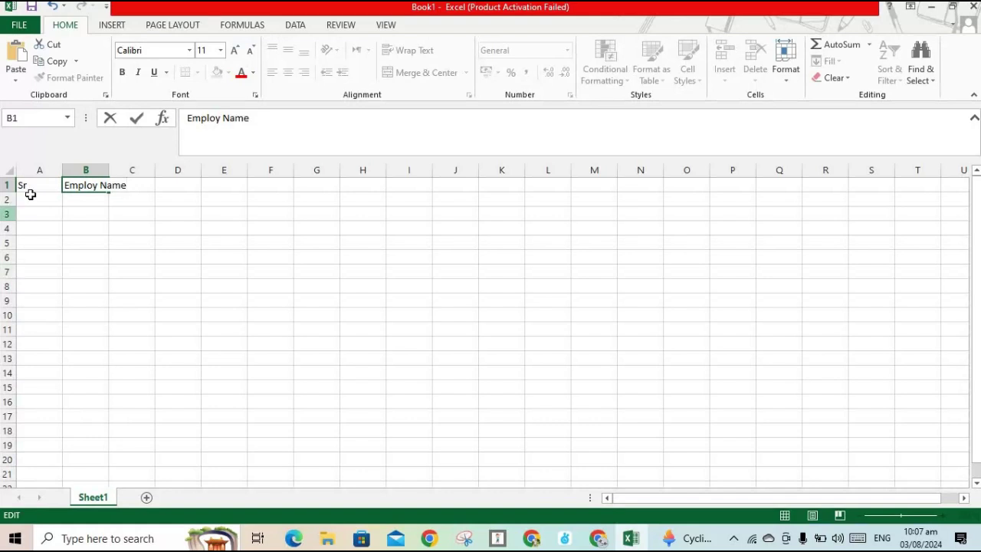
# Step: Correct the B1 header to Employee Name and wrap the text of headers A1:G1
pyautogui.click(35, 189)
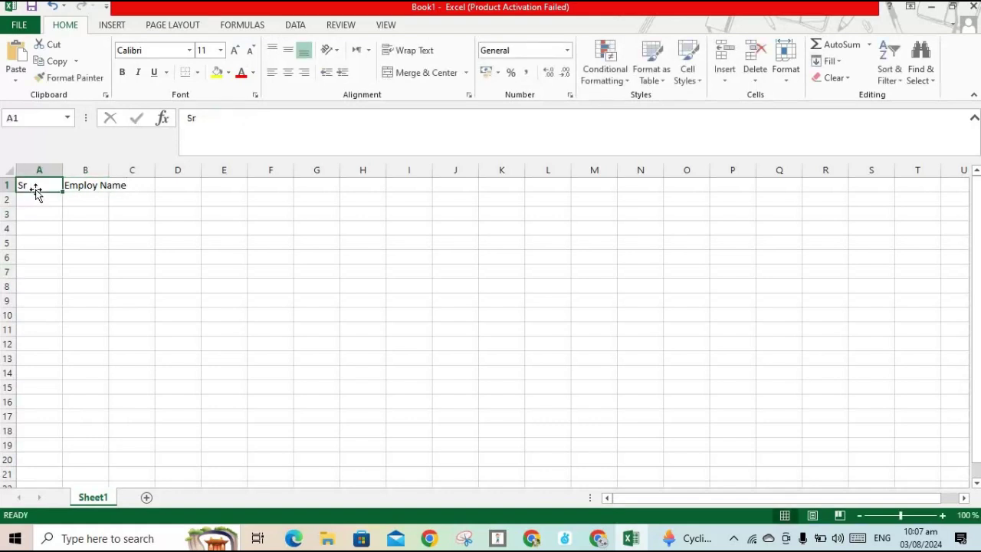
pyautogui.click(85, 186)
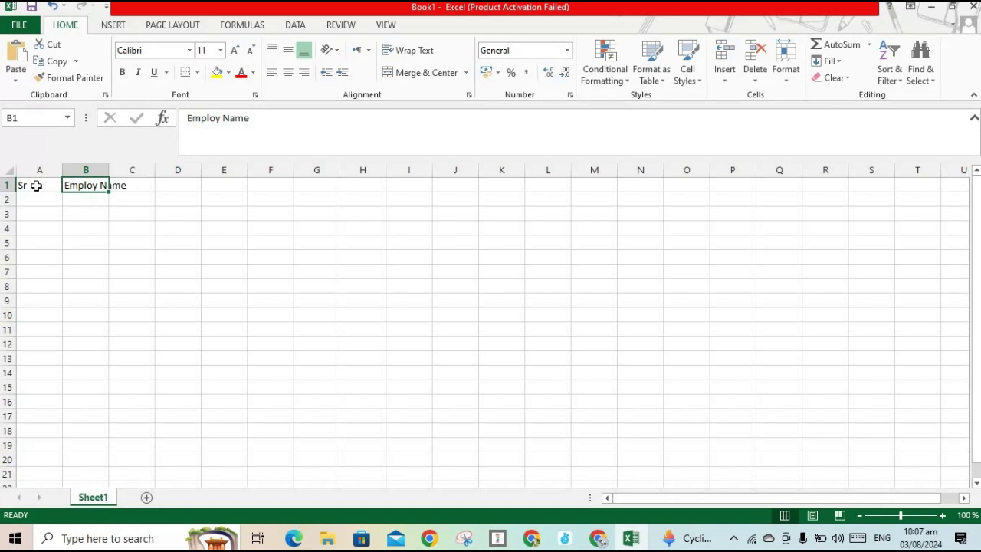
pyautogui.moveTo(31, 187); pyautogui.dragTo(224, 182)
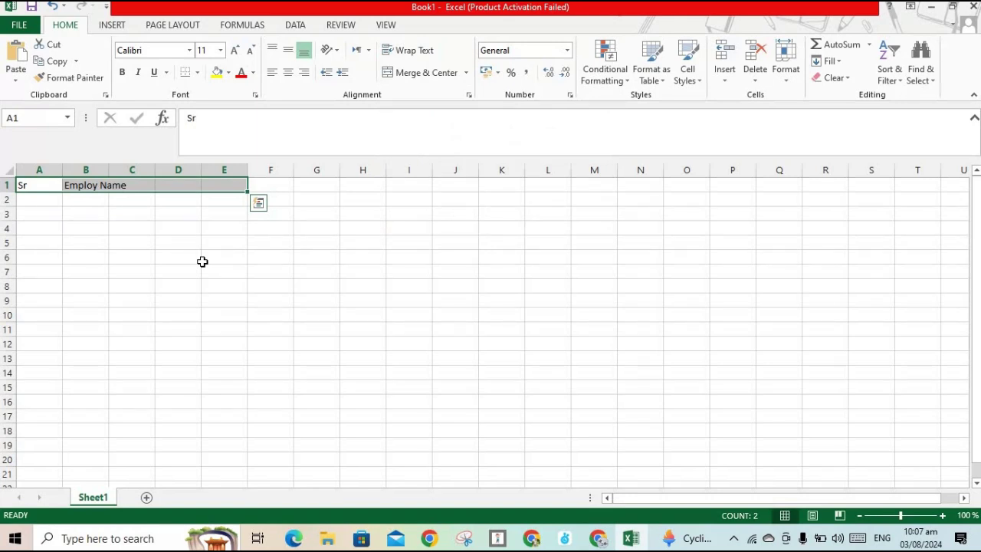
pyautogui.click(129, 211)
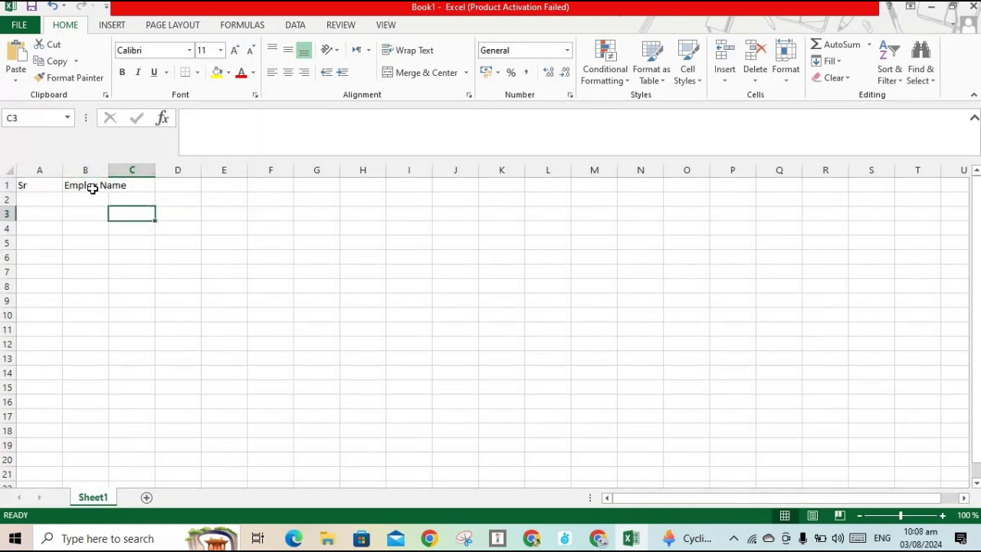
pyautogui.moveTo(23, 185); pyautogui.dragTo(337, 188)
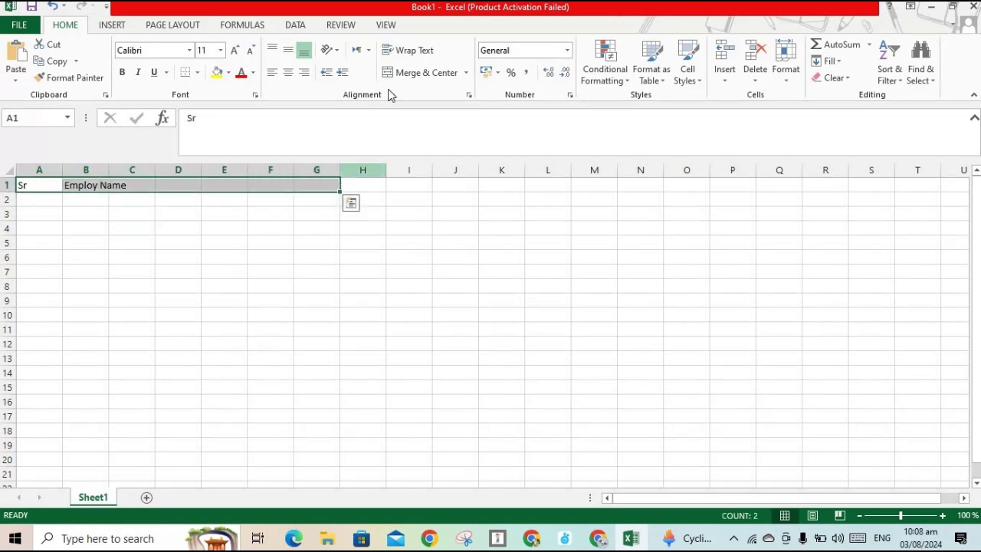
pyautogui.click(407, 50)
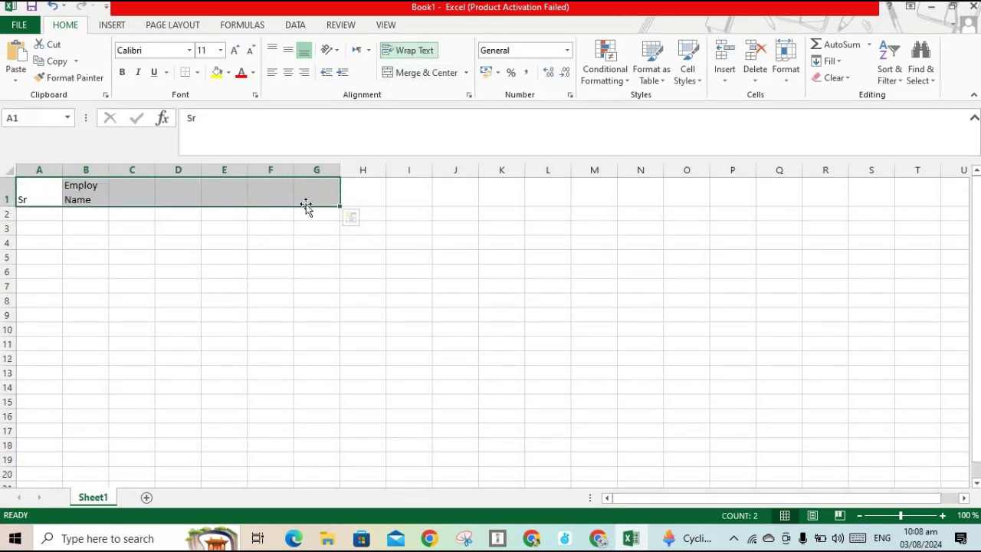
pyautogui.click(245, 238)
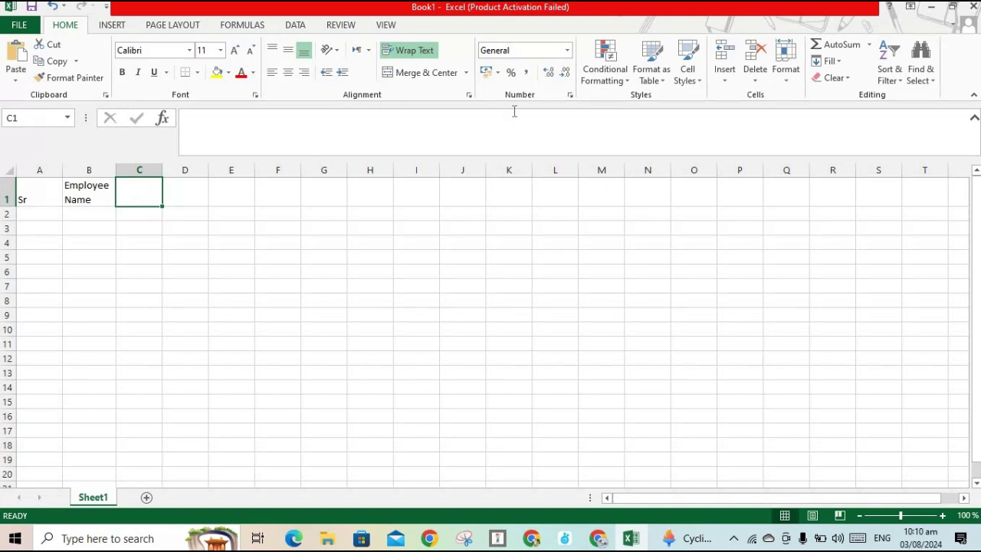
# Step: Apply the Short Date number format to cells C1:C2
pyautogui.click(567, 50)
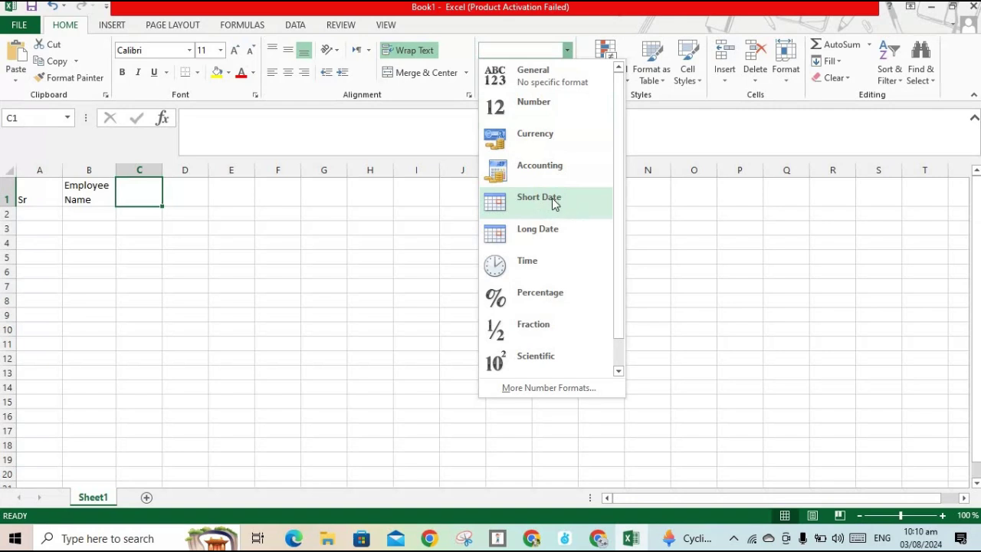
pyautogui.click(551, 198)
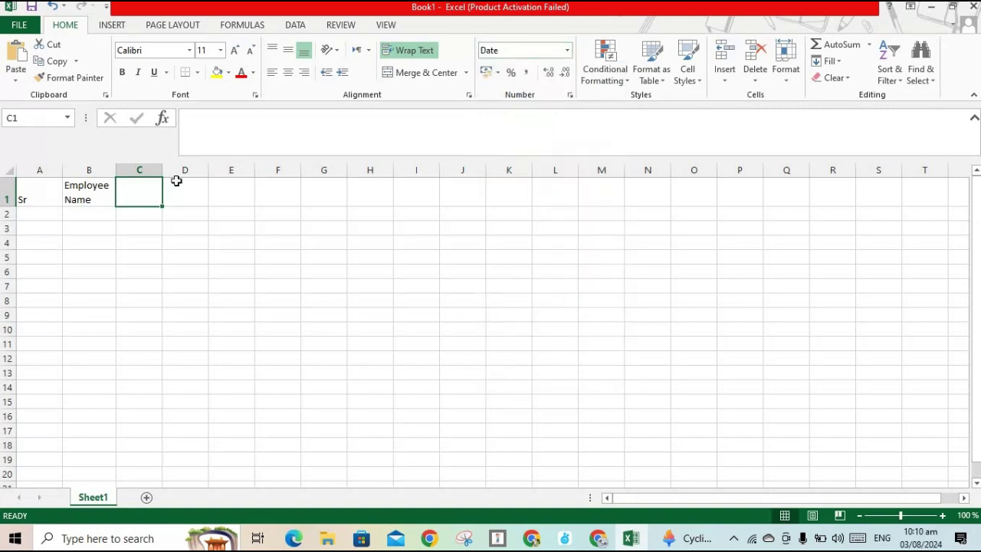
pyautogui.moveTo(140, 200); pyautogui.dragTo(141, 214)
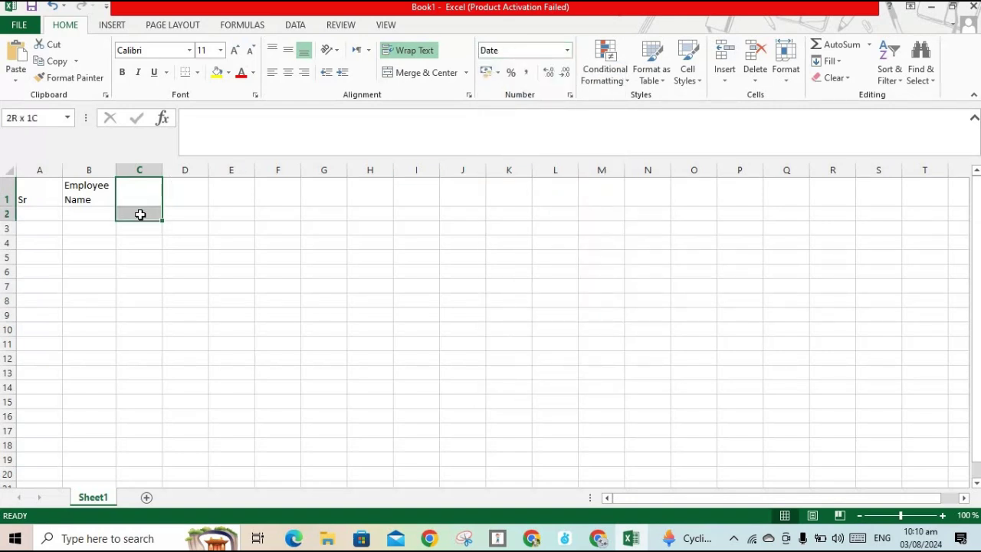
pyautogui.click(567, 50)
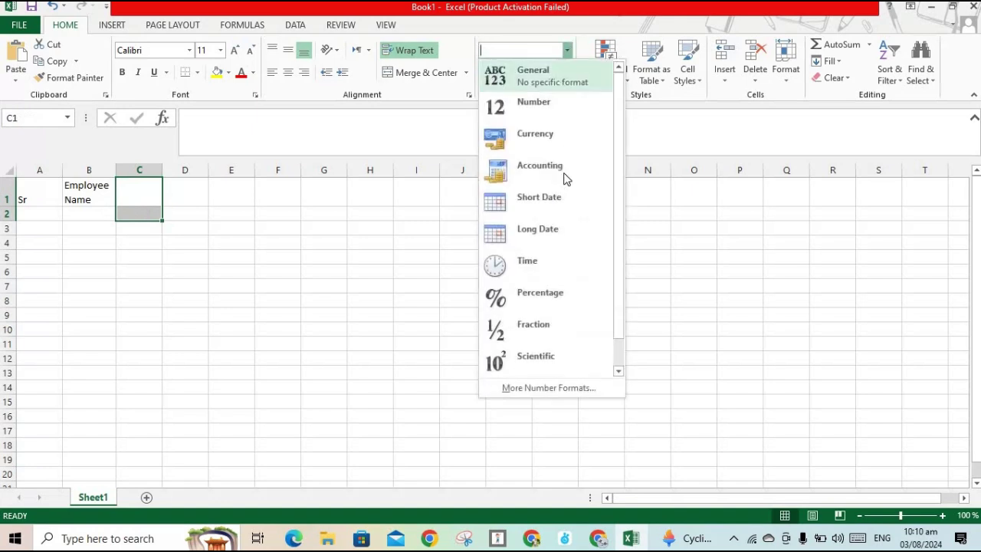
pyautogui.click(540, 197)
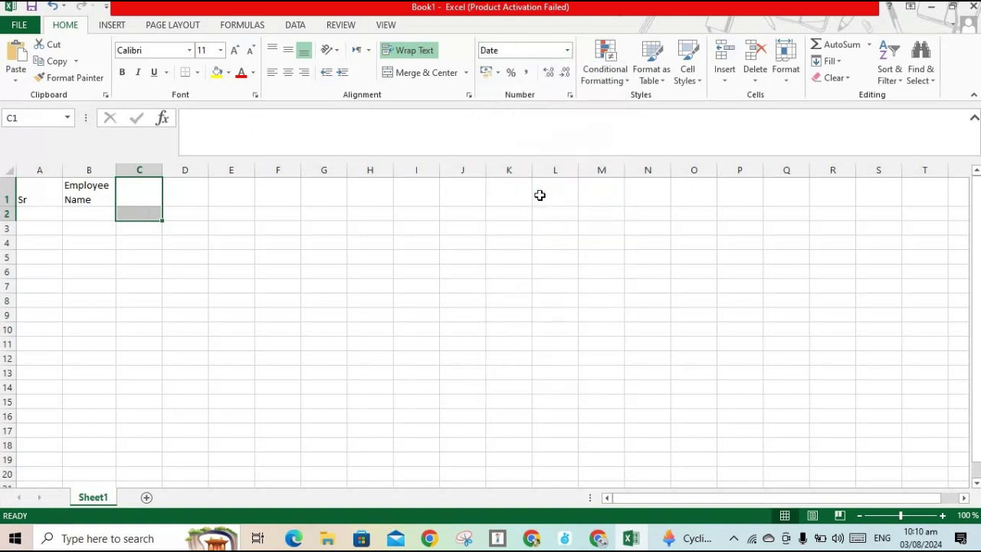
pyautogui.click(177, 205)
pyautogui.click(145, 196)
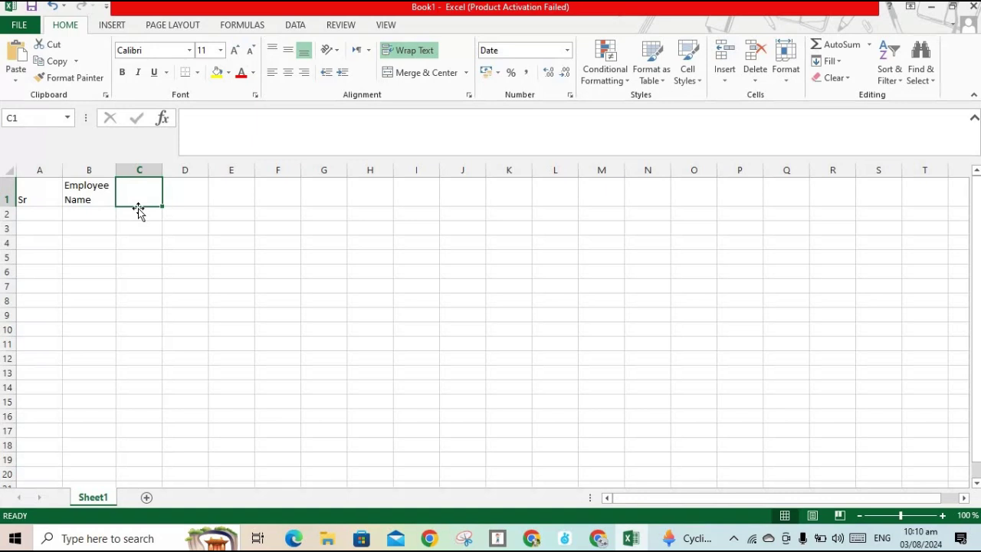
# Step: Enter 03/08/2024 in C1 and autofit column C to show the full date
pyautogui.write('0')
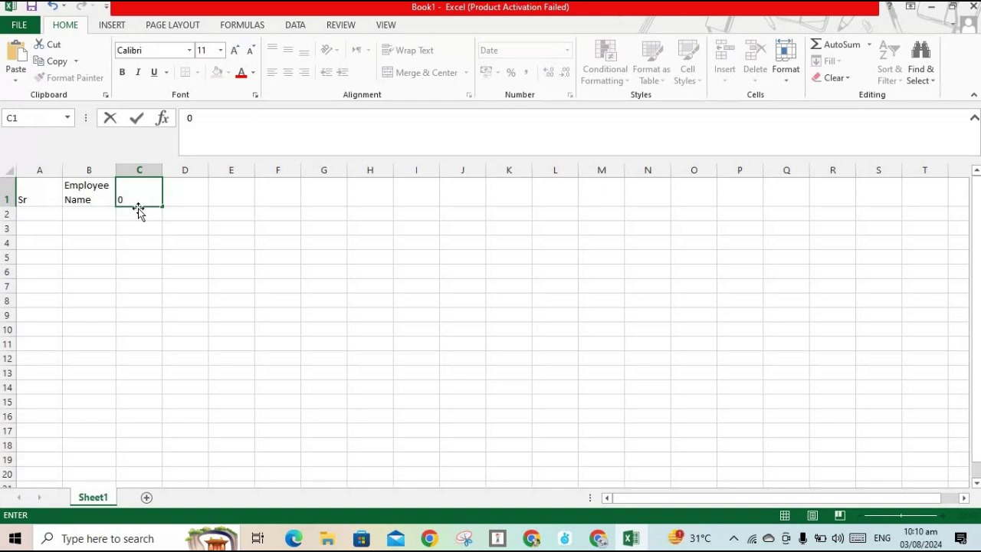
pyautogui.write('3')
pyautogui.write('/')
pyautogui.write('08')
pyautogui.write('/')
pyautogui.press('XF86MonBrightnessUp')
pyautogui.press('XF86MonBrightnessUp')
pyautogui.press('XF86MonBrightnessUp')
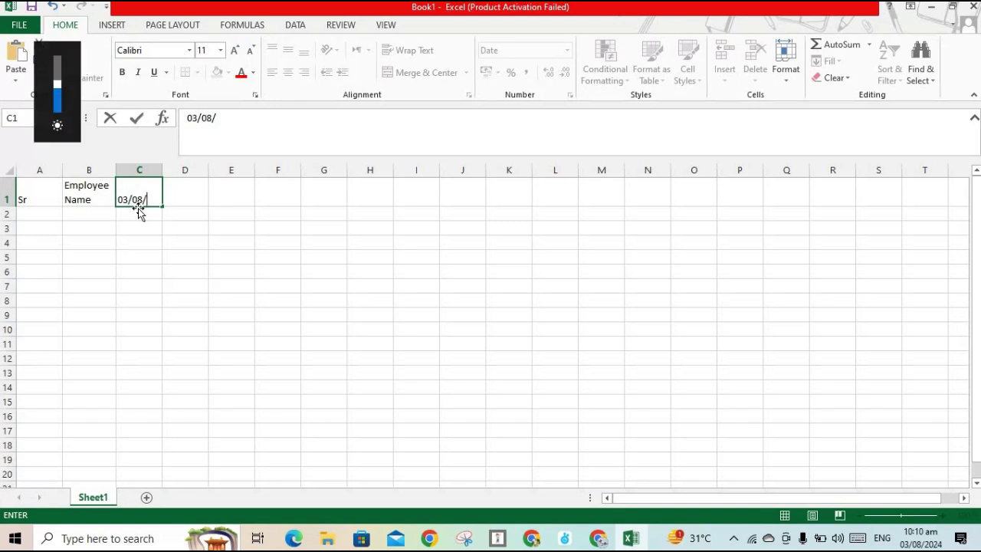
pyautogui.press('XF86MonBrightnessUp')
pyautogui.press('XF86MonBrightnessUp')
pyautogui.press('XF86MonBrightnessUp')
pyautogui.write('20')
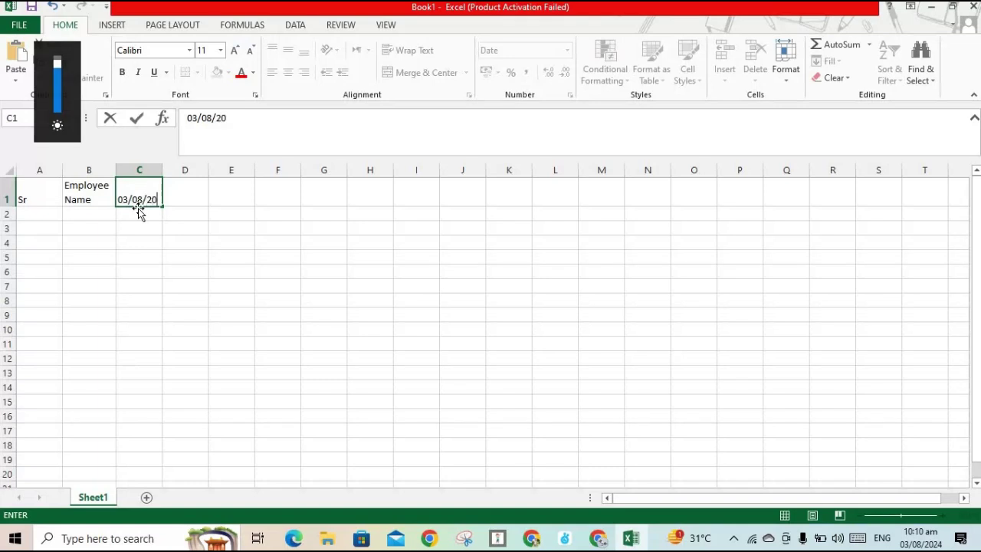
pyautogui.write('24')
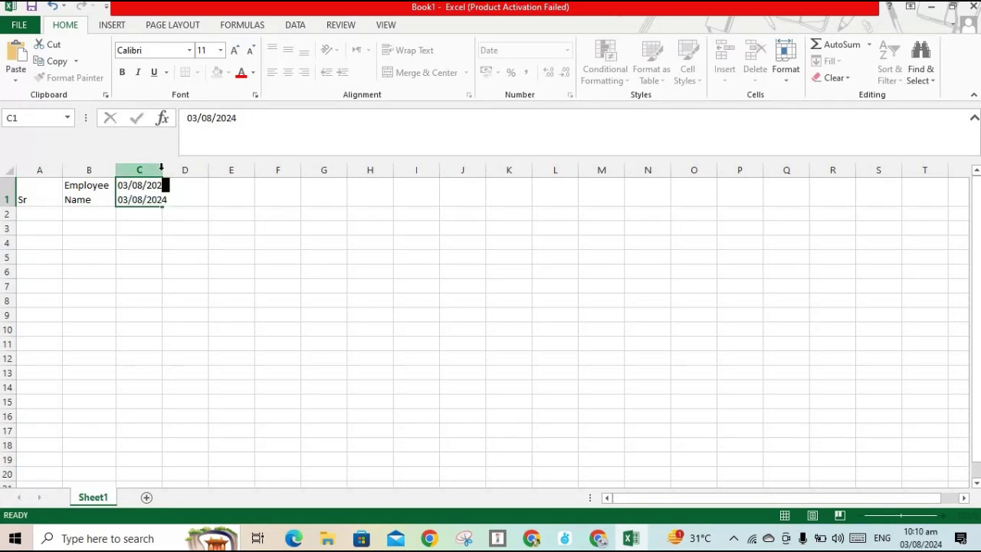
pyautogui.doubleClick(159, 167)
pyautogui.click(192, 199)
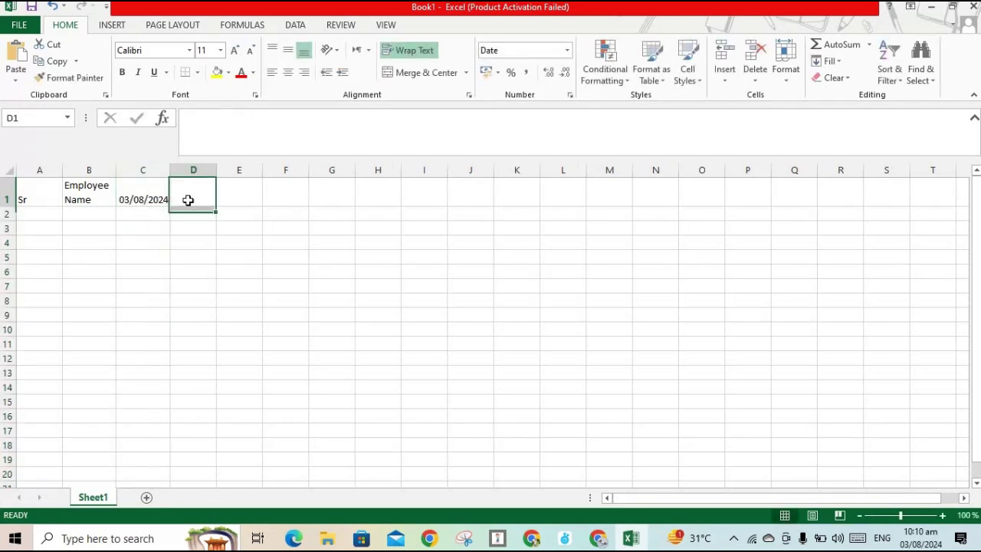
pyautogui.moveTo(180, 201); pyautogui.dragTo(191, 215)
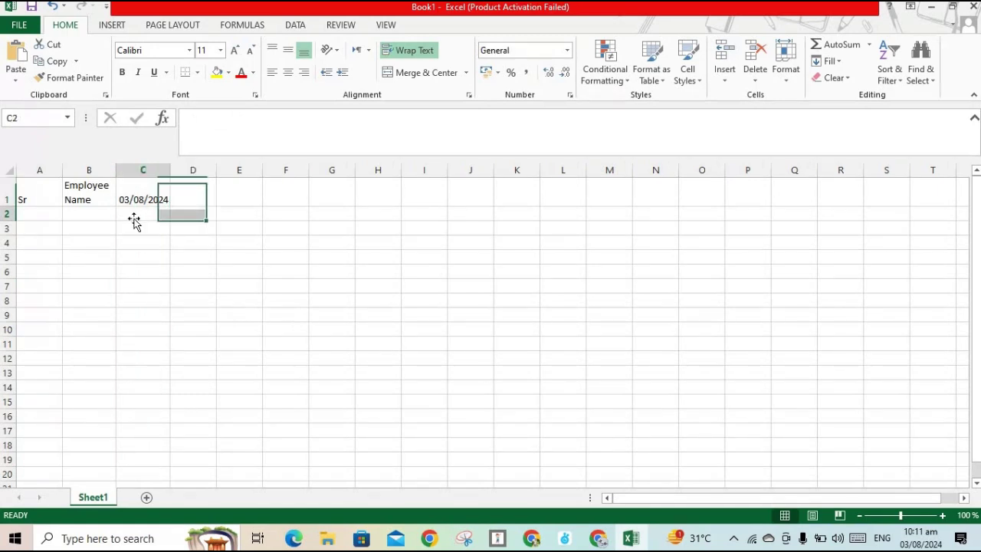
pyautogui.click(142, 218)
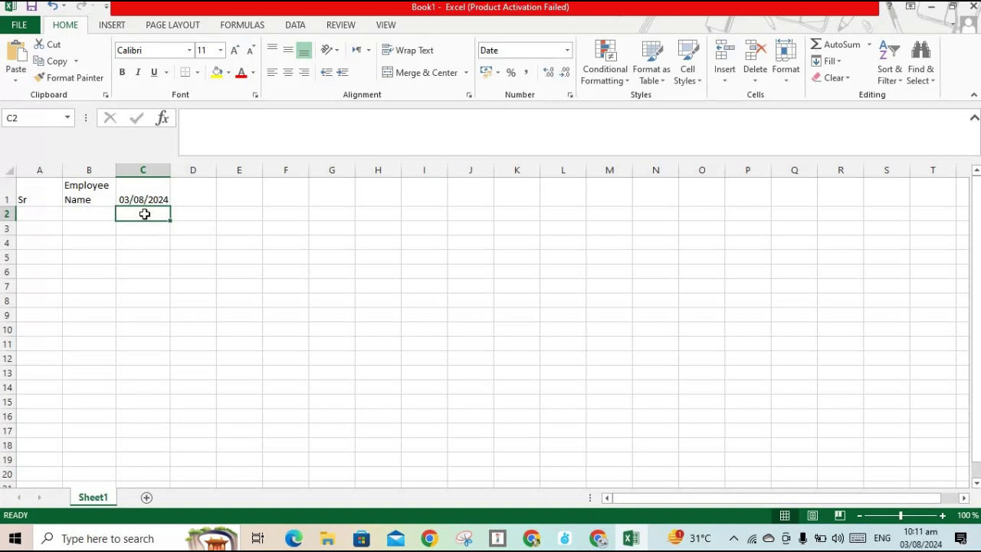
# Step: Enter a TEXT formula in C2 using C1 and the ddd format
pyautogui.doubleClick(144, 214)
pyautogui.write('=')
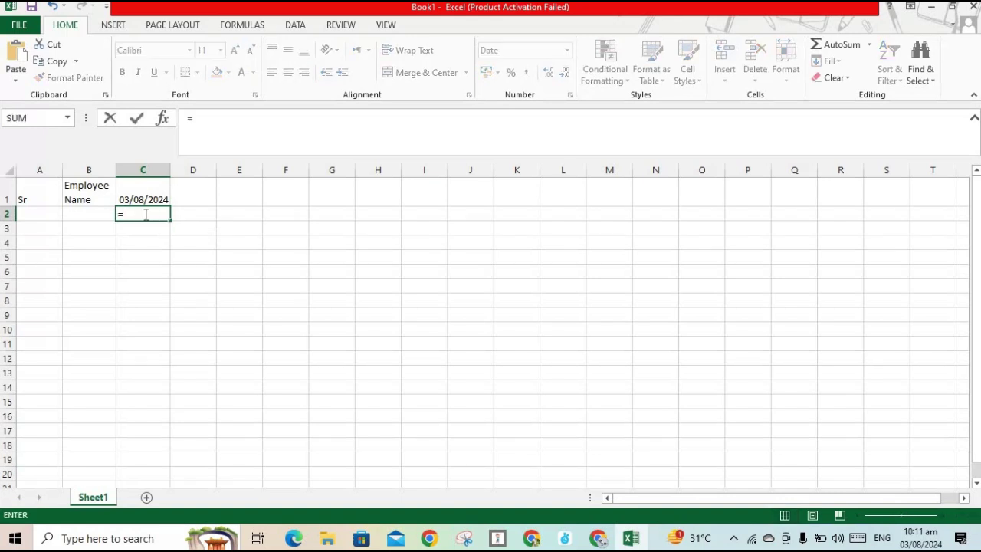
pyautogui.write('te')
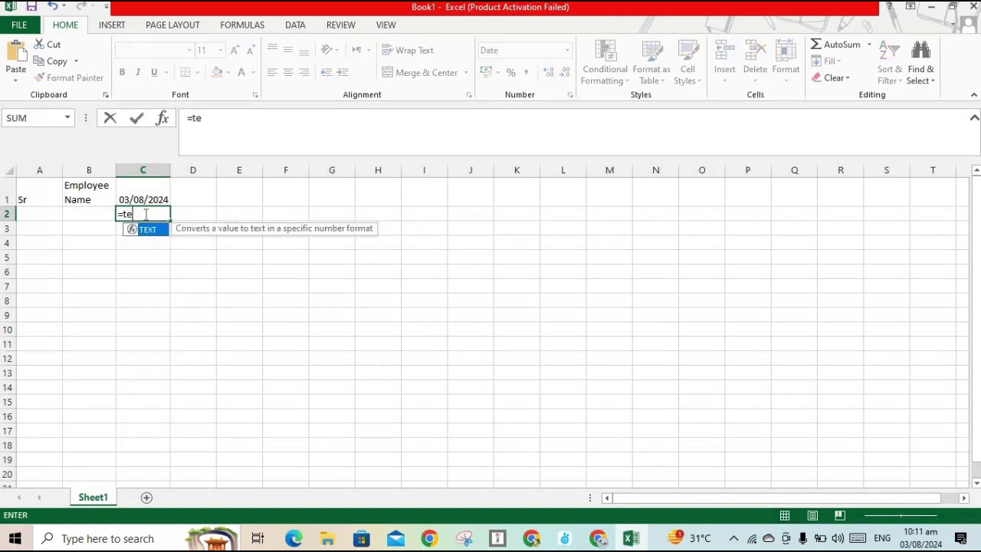
pyautogui.write('x')
pyautogui.doubleClick(150, 231)
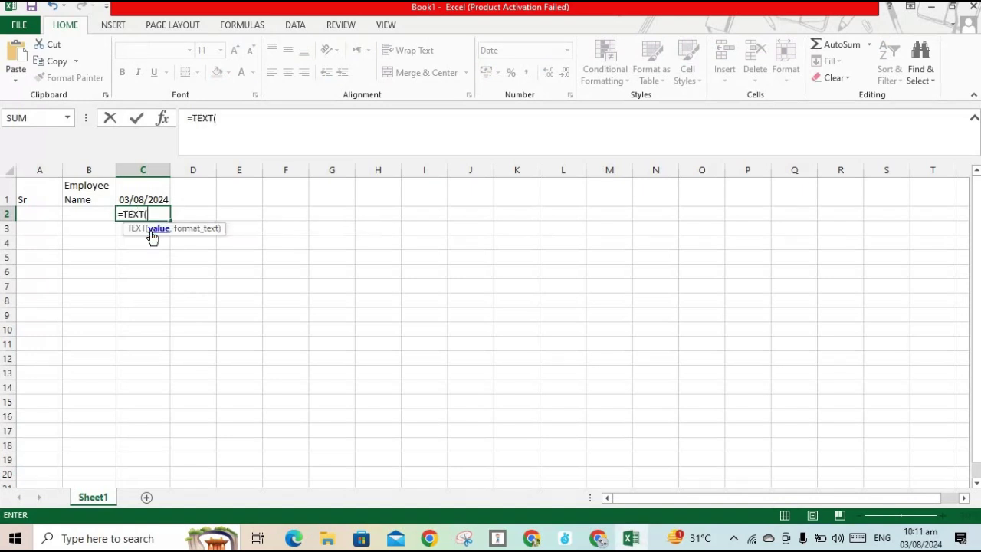
pyautogui.click(149, 199)
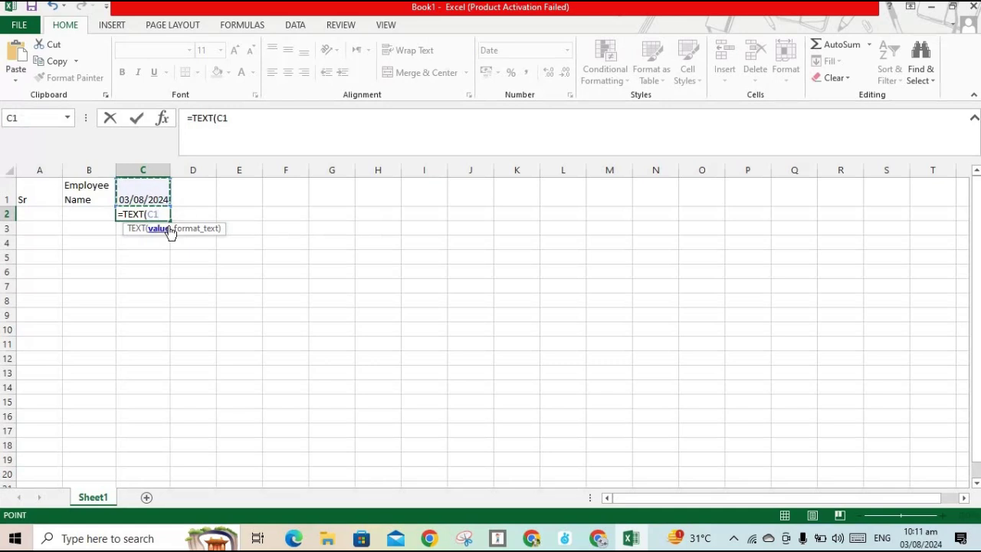
pyautogui.write(',')
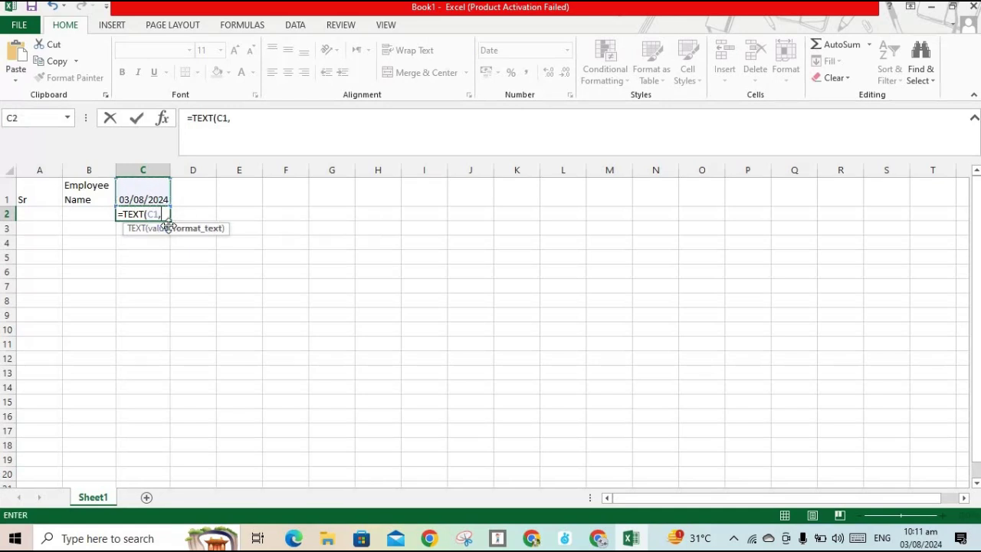
pyautogui.write('ddd')
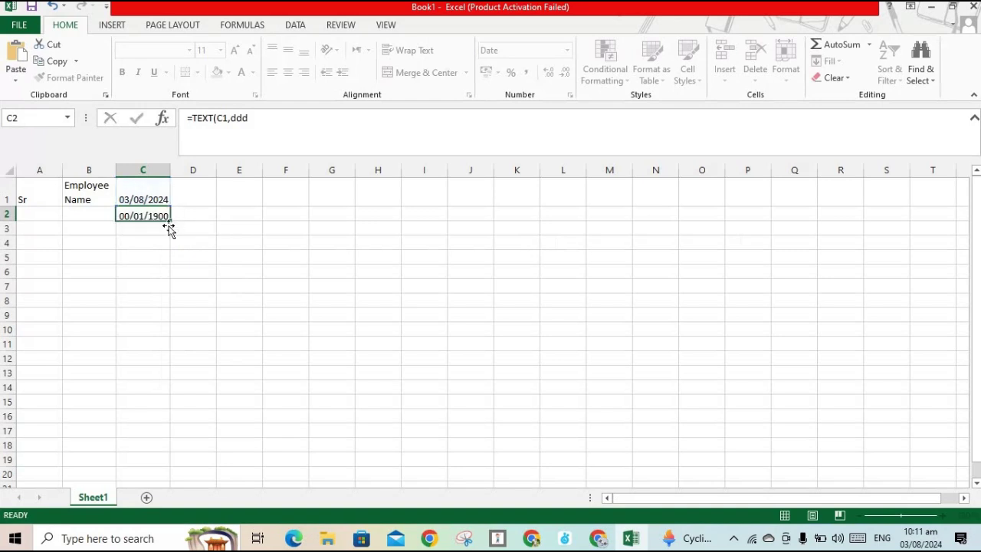
pyautogui.press('Return')
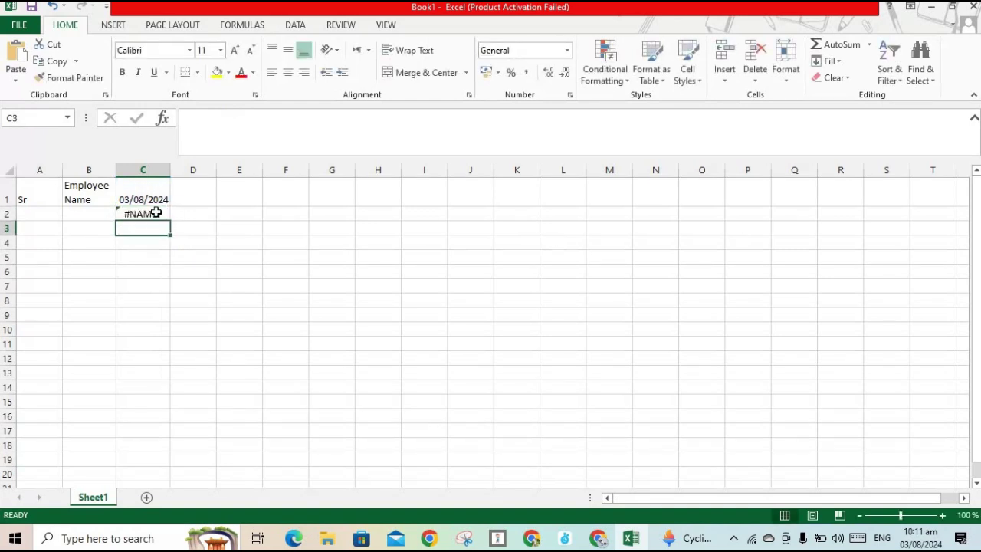
# Step: Try fixing the #NAME? error in C2's ddd argument, declining the replace-data warning
pyautogui.click(156, 213)
pyautogui.doubleClick(156, 213)
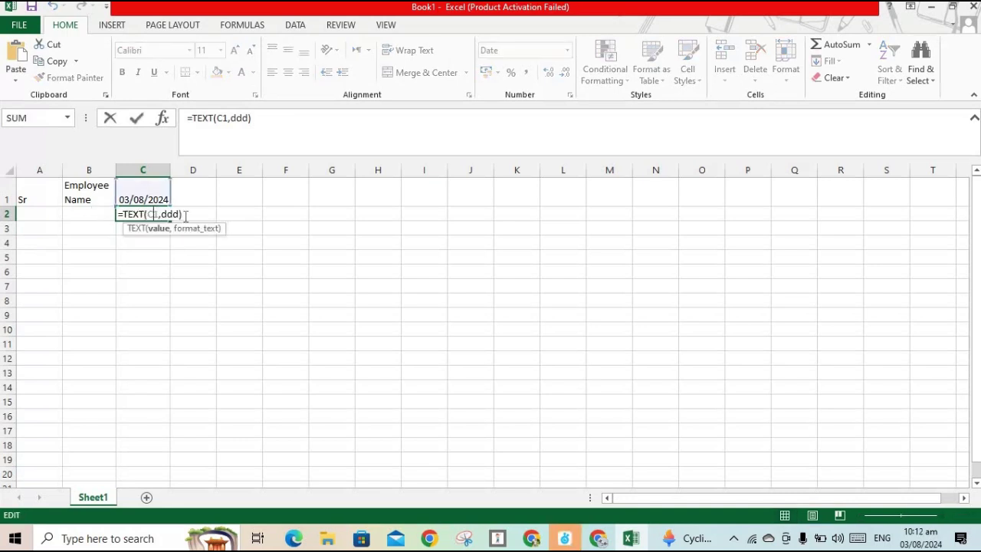
pyautogui.click(162, 214)
pyautogui.write("'")
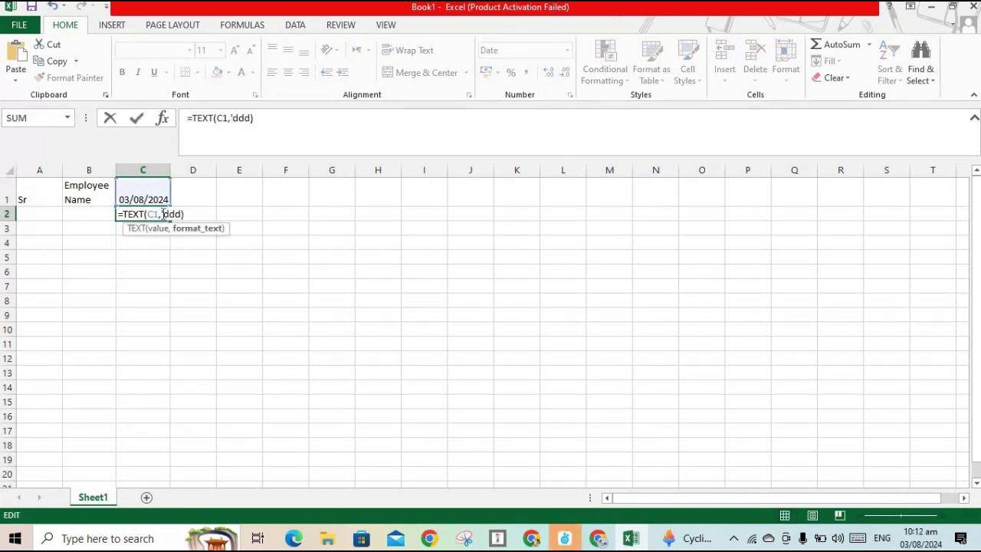
pyautogui.write("'")
pyautogui.press('Return')
pyautogui.write("'")
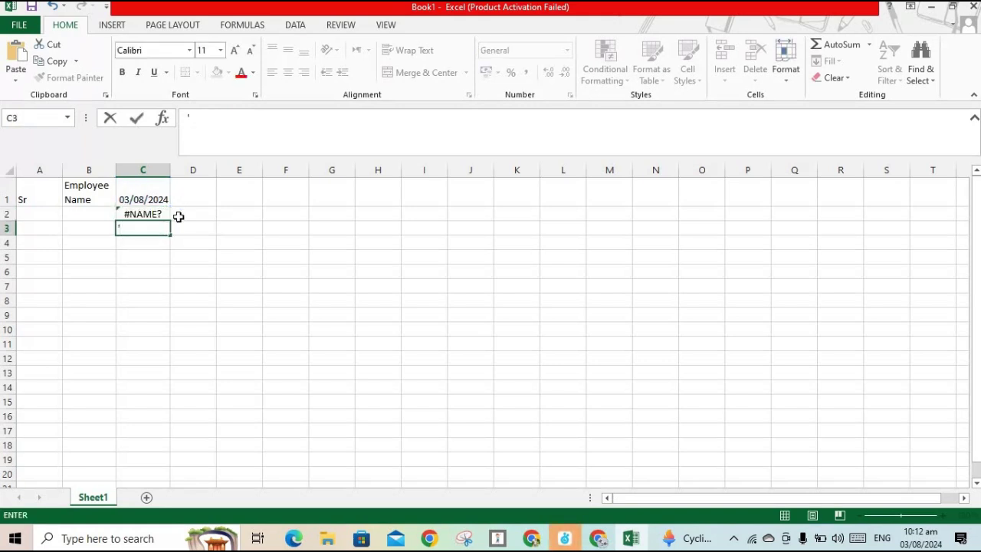
pyautogui.click(157, 217)
pyautogui.moveTo(157, 217); pyautogui.dragTo(157, 230)
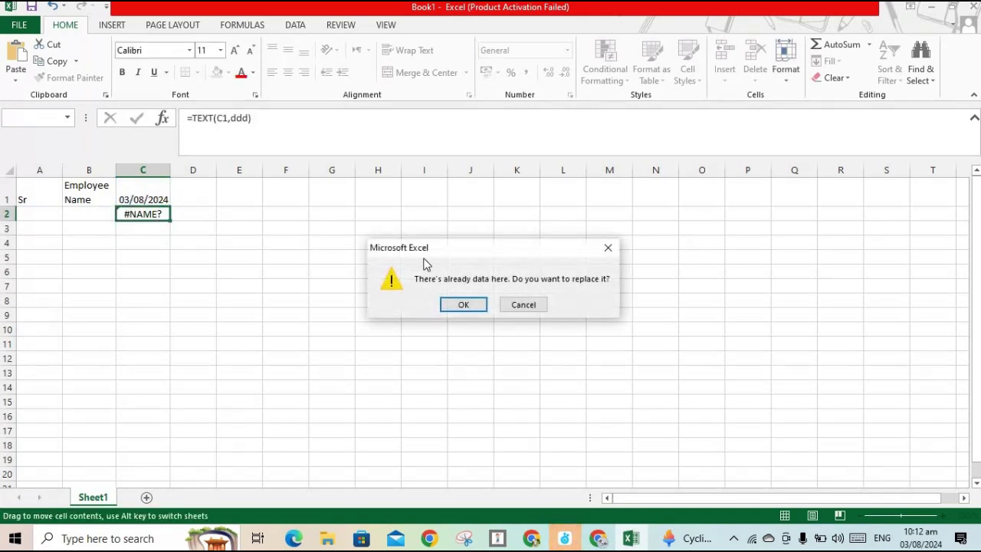
pyautogui.click(607, 246)
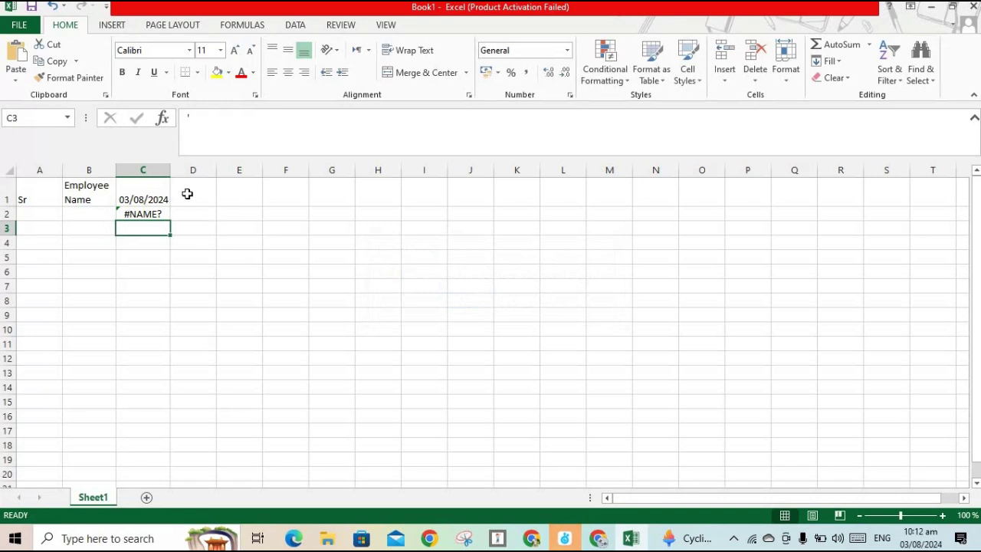
# Step: Correct C2 to =TEXT(C1,"ddd") so it displays Sat
pyautogui.click(147, 213)
pyautogui.doubleClick(170, 222)
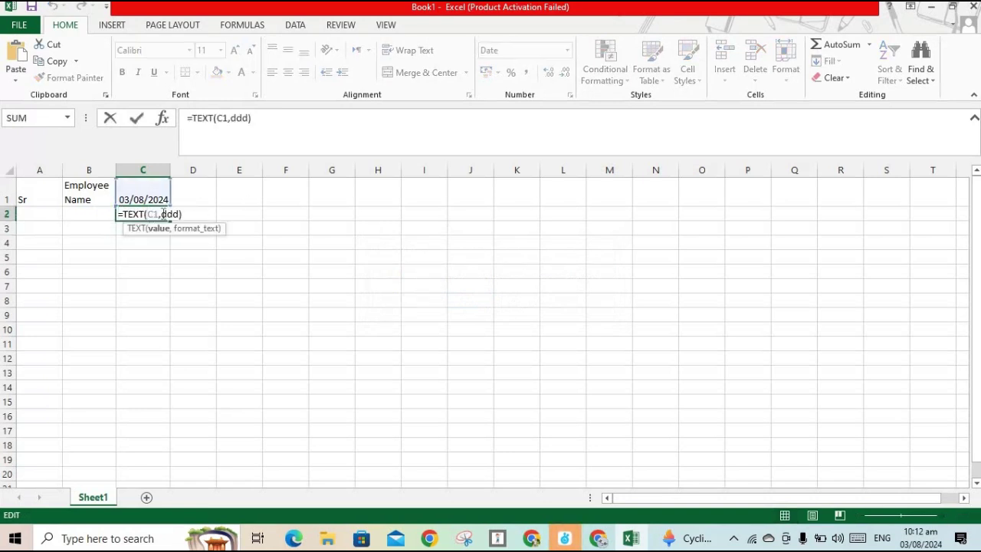
pyautogui.click(162, 214)
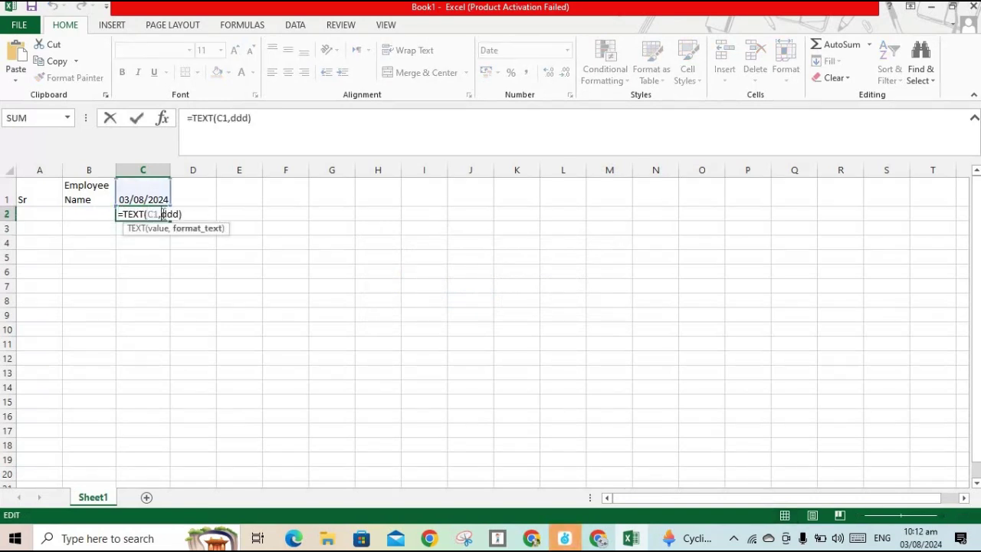
pyautogui.write('"ddd')
pyautogui.write('"')
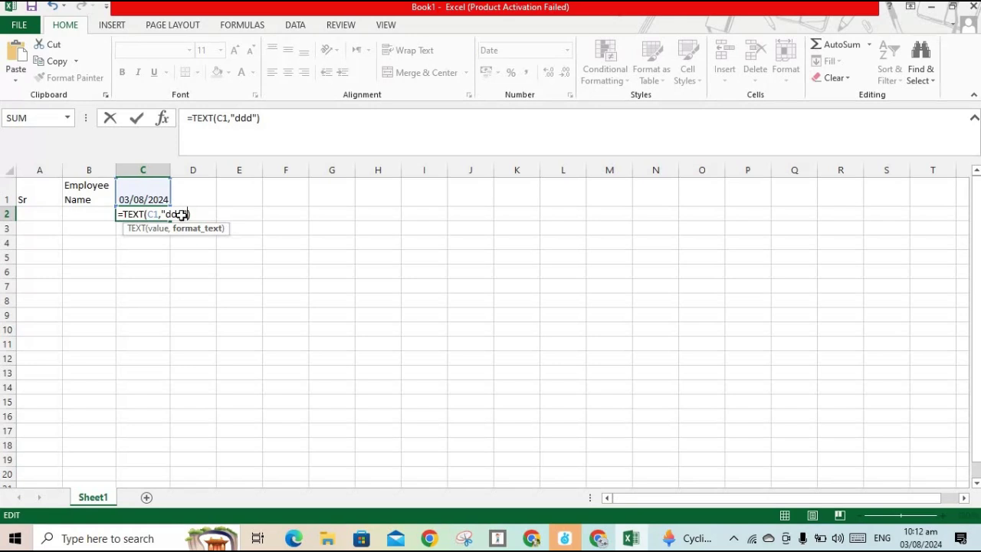
pyautogui.press('Return')
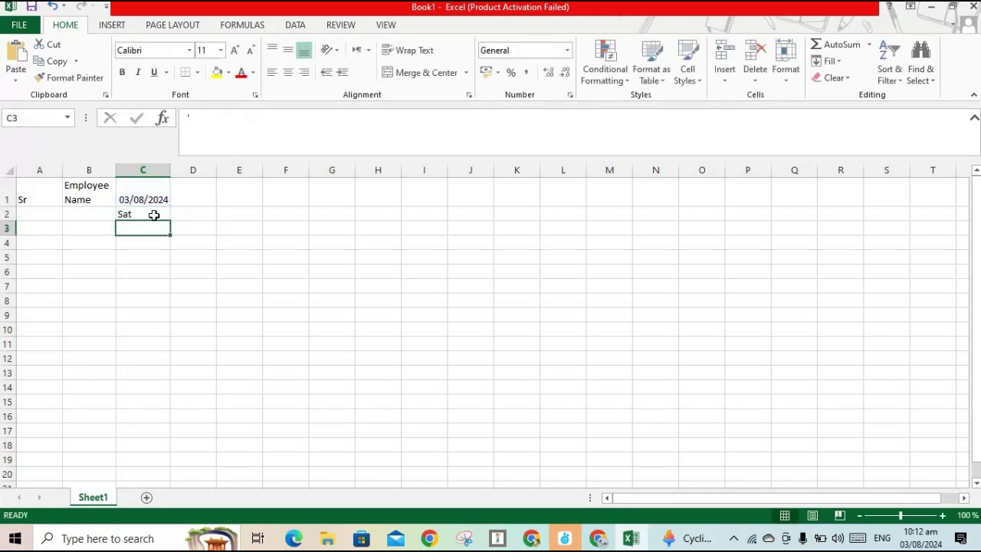
pyautogui.click(154, 215)
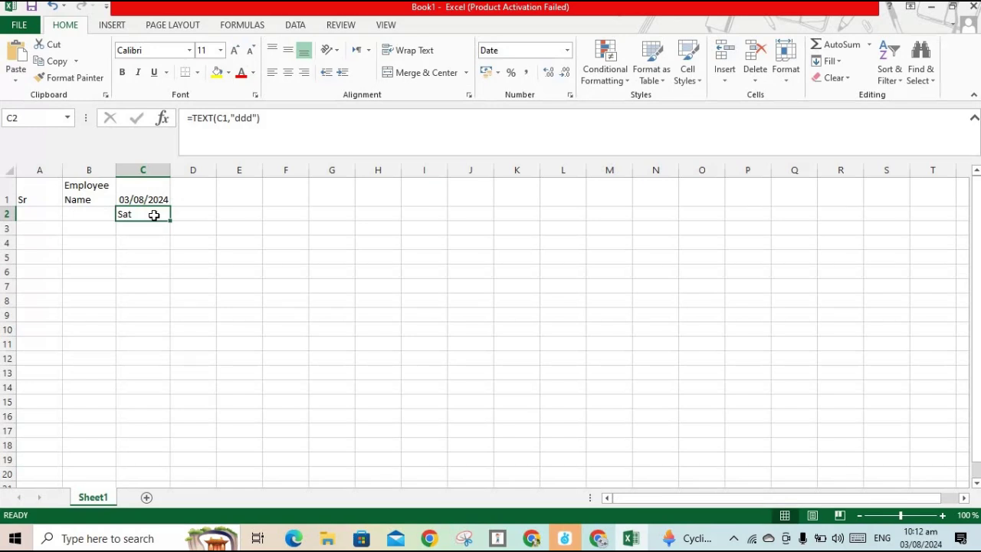
pyautogui.click(143, 189)
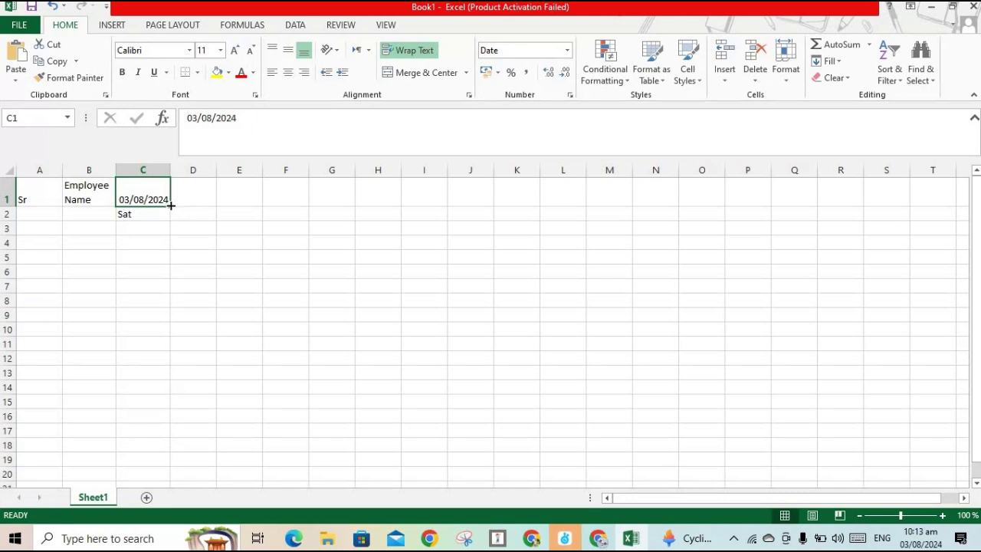
# Step: Fill consecutive dates from C1 across row 1 to T1, ending at 20/08/2024
pyautogui.moveTo(170, 205)
pyautogui.mouseDown()
pyautogui.moveTo(461, 205)
pyautogui.moveTo(789, 186)
pyautogui.moveTo(936, 194)
pyautogui.mouseUp()
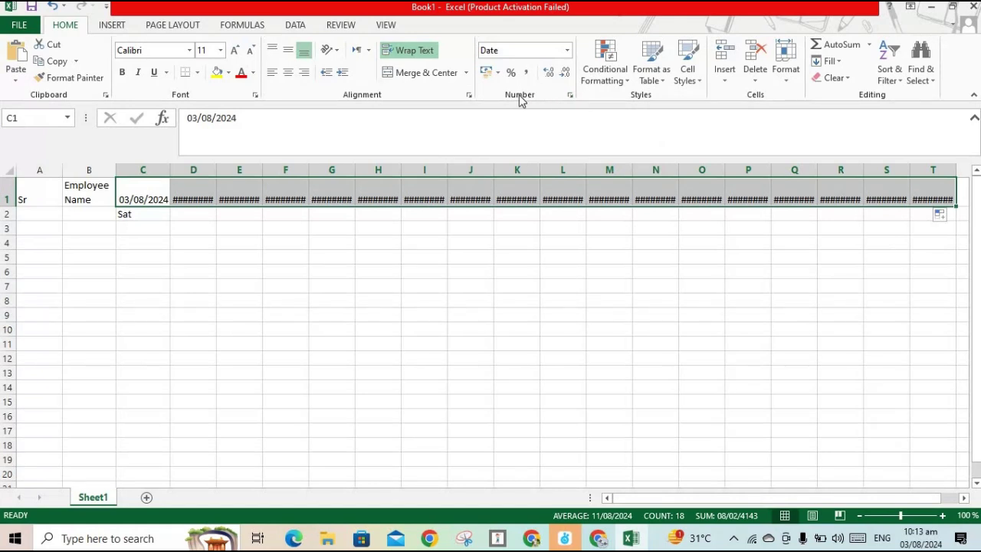
# Step: Apply a custom dd number format to C1:T1 so the dates show as 03 through 20
pyautogui.click(570, 98)
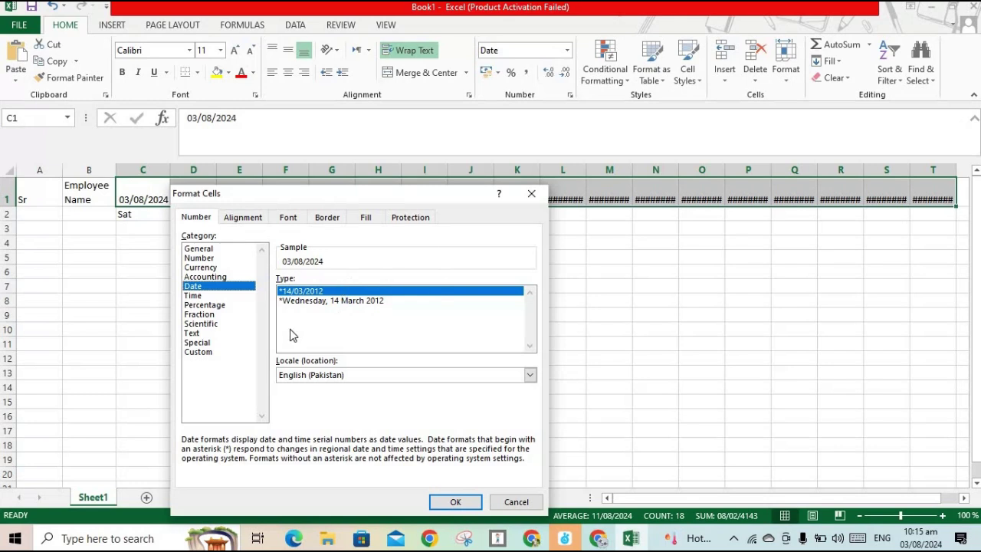
pyautogui.click(203, 352)
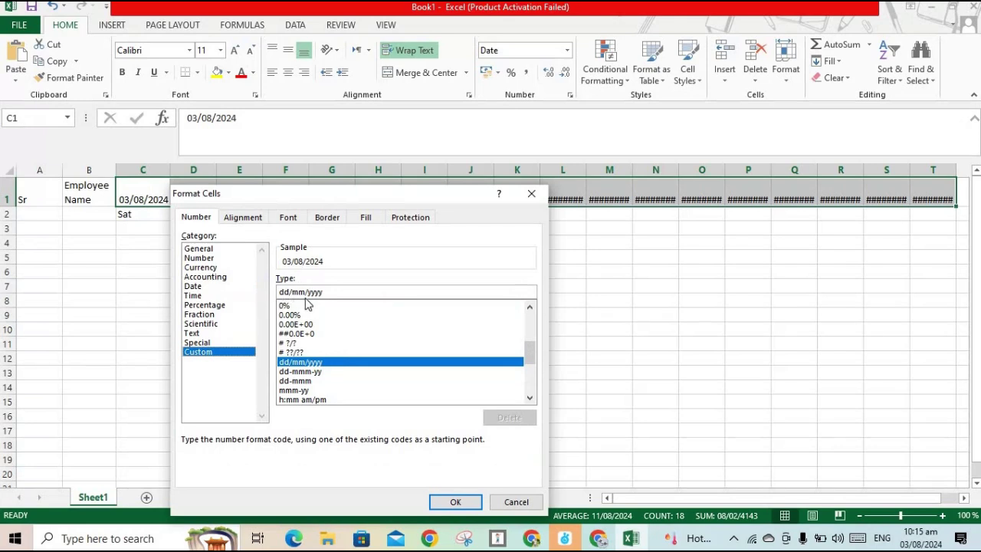
pyautogui.click(334, 292)
pyautogui.press('BackSpace')
pyautogui.press('BackSpace')
pyautogui.press('BackSpace')
pyautogui.press('BackSpace')
pyautogui.press('BackSpace')
pyautogui.press('BackSpace')
pyautogui.press('BackSpace')
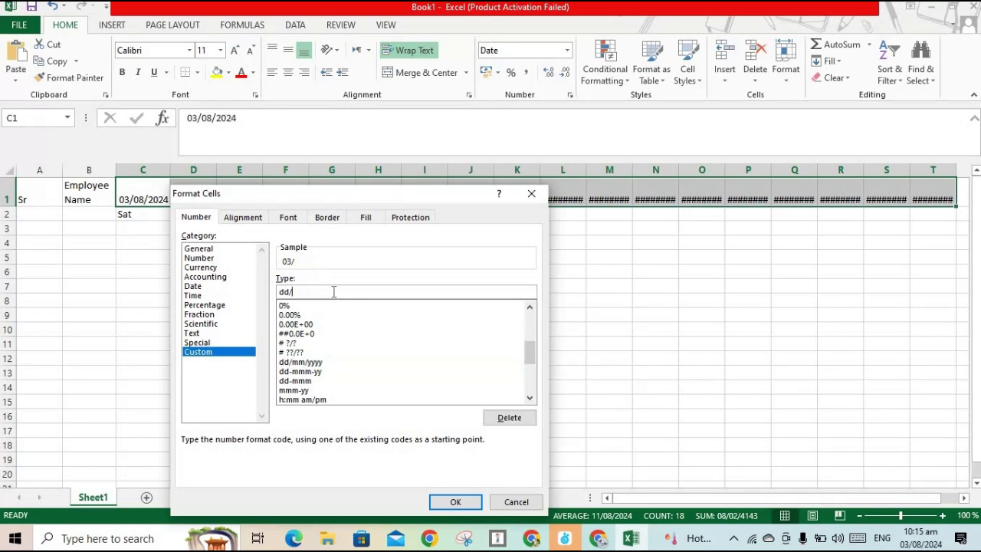
pyautogui.press('BackSpace')
pyautogui.click(453, 501)
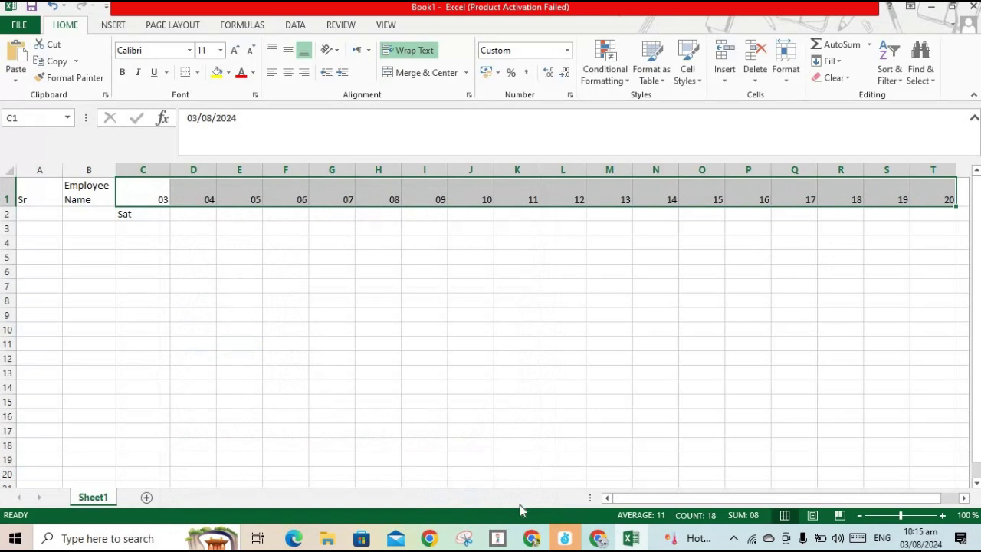
# Step: Extend the row 1 day numbers further right toward column AD, then scroll back to column A
pyautogui.hscroll(1, 720, 492)
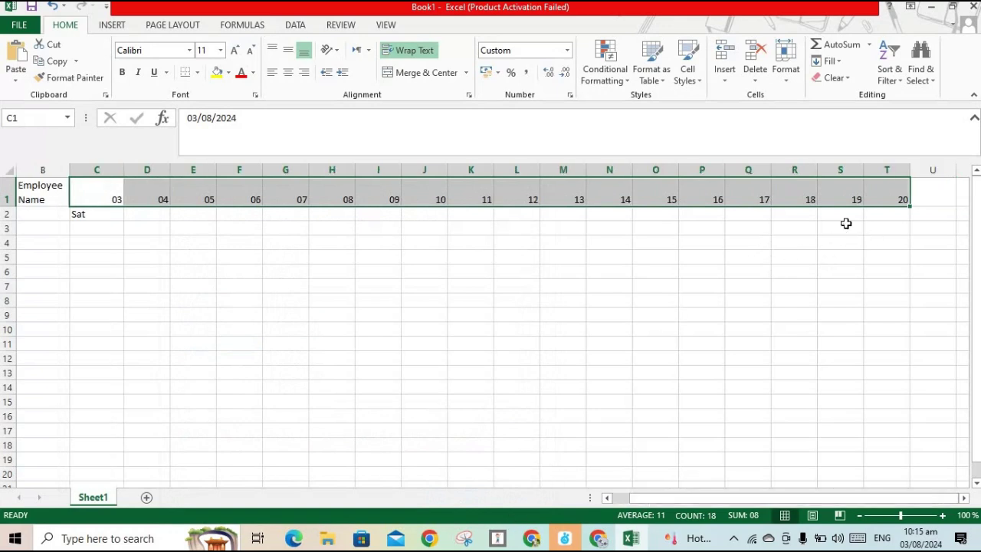
pyautogui.moveTo(909, 206)
pyautogui.mouseDown()
pyautogui.moveTo(888, 190)
pyautogui.moveTo(609, 192)
pyautogui.mouseUp()
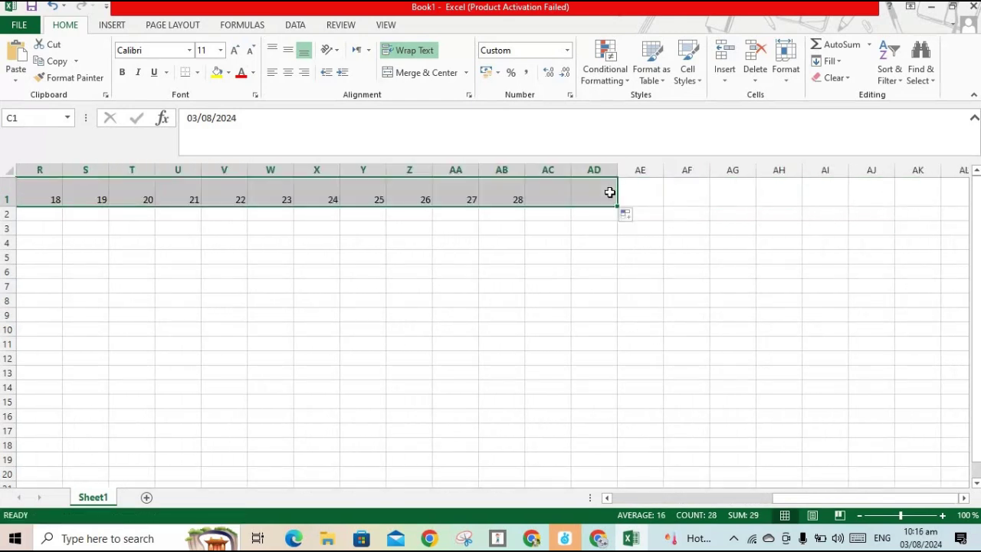
pyautogui.moveTo(821, 498); pyautogui.dragTo(528, 517)
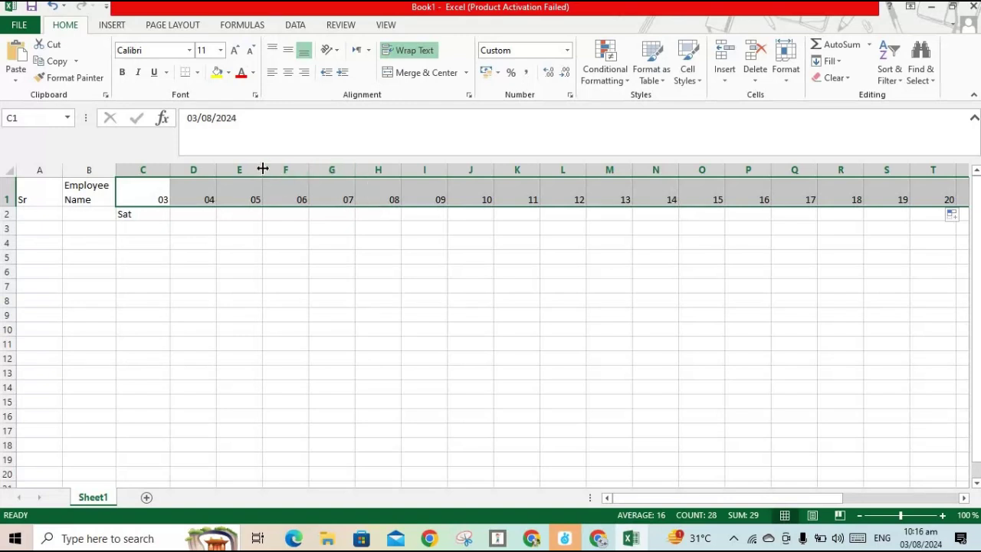
# Step: Narrow columns C, D, E and F to fit their two-digit day numbers
pyautogui.moveTo(262, 168); pyautogui.dragTo(231, 167)
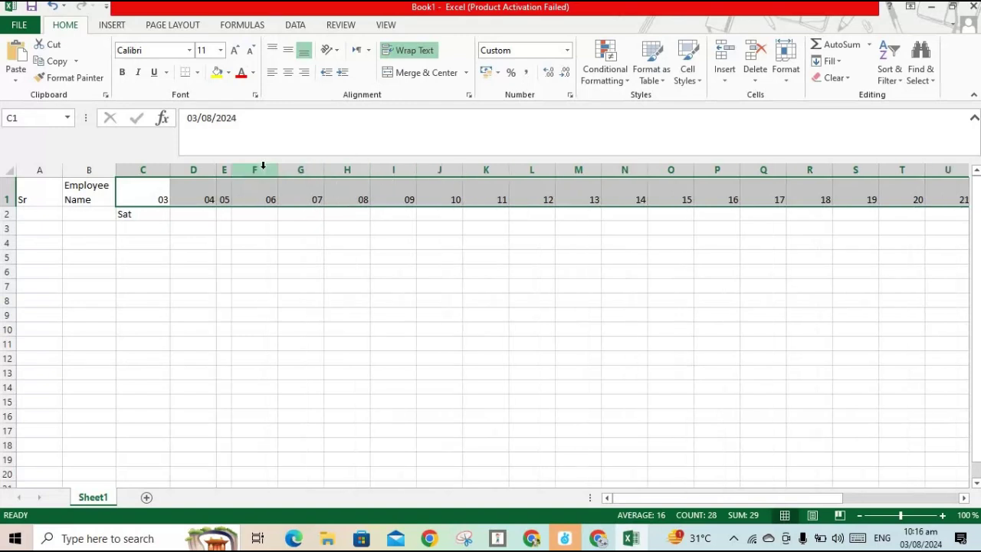
pyautogui.doubleClick(171, 167)
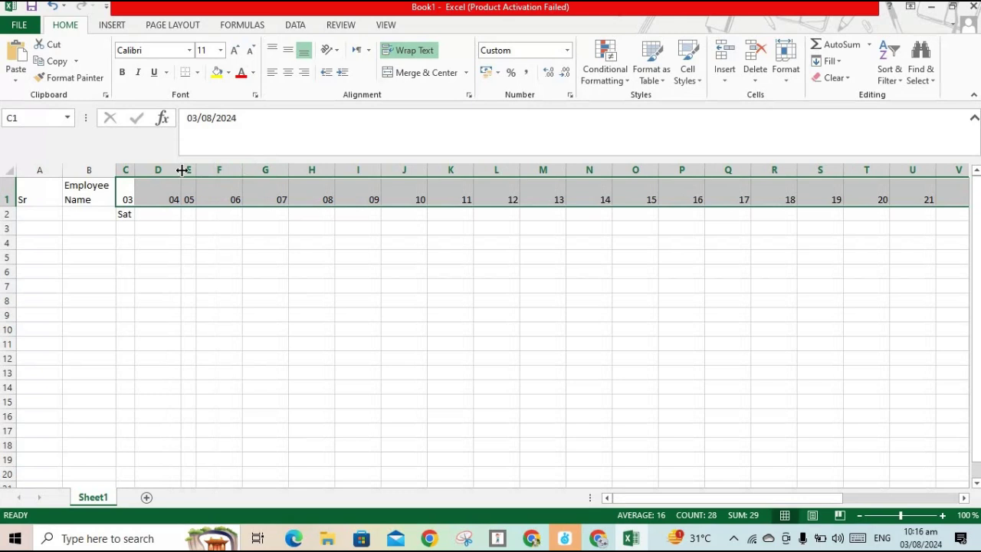
pyautogui.moveTo(179, 173)
pyautogui.mouseDown()
pyautogui.moveTo(150, 173)
pyautogui.moveTo(176, 169)
pyautogui.mouseUp()
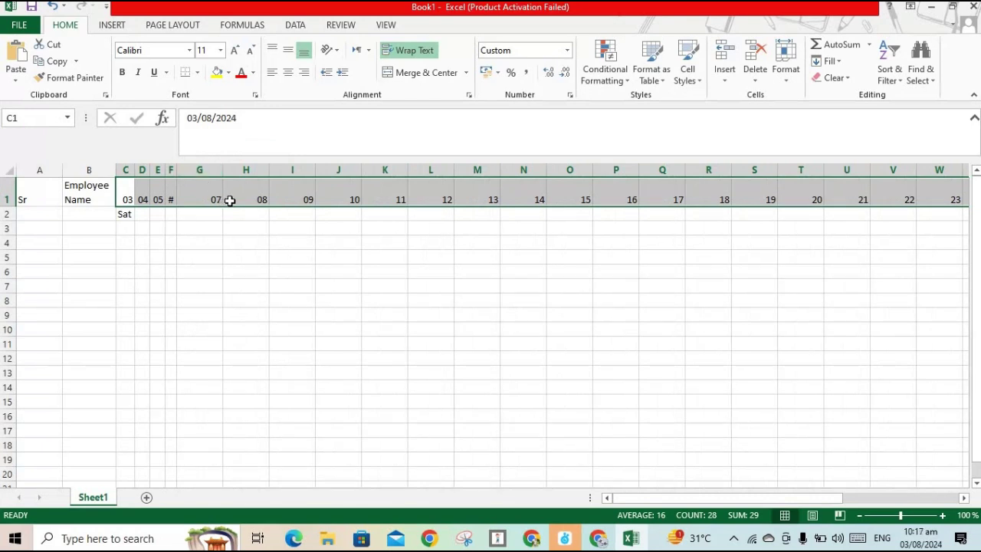
pyautogui.moveTo(179, 170); pyautogui.dragTo(190, 172)
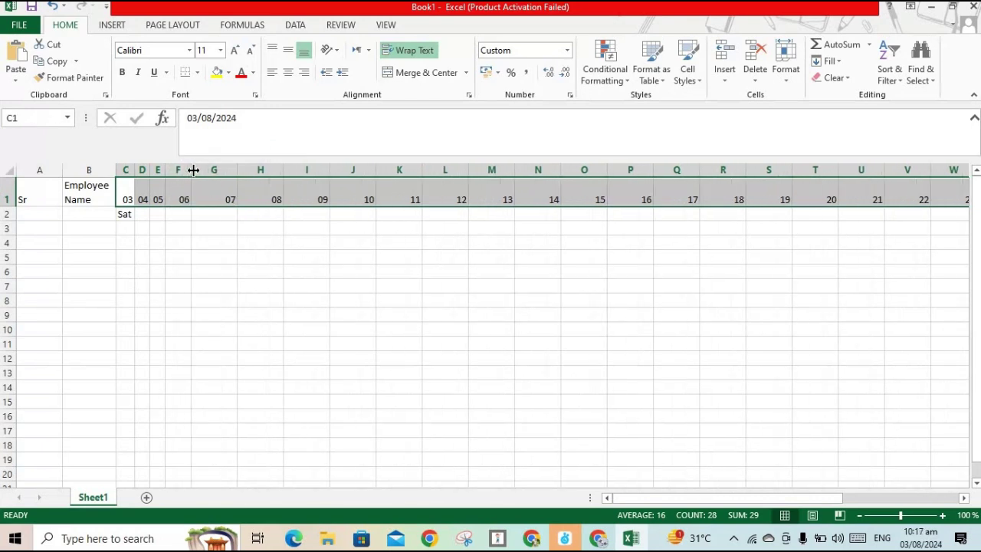
pyautogui.moveTo(185, 170); pyautogui.dragTo(184, 170)
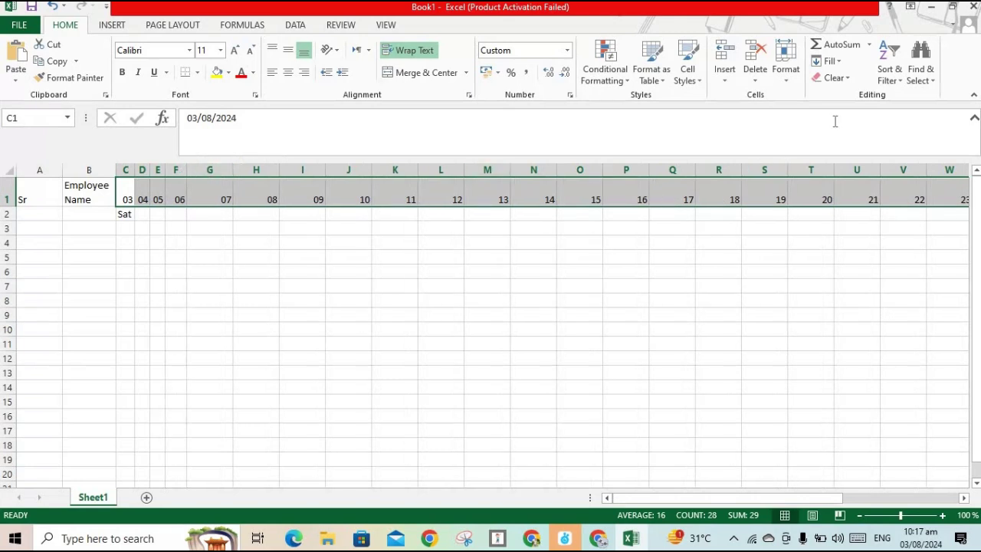
# Step: Bring up the Home > Format cell-size menu for the selected date cells C1:AD1
pyautogui.click(840, 59)
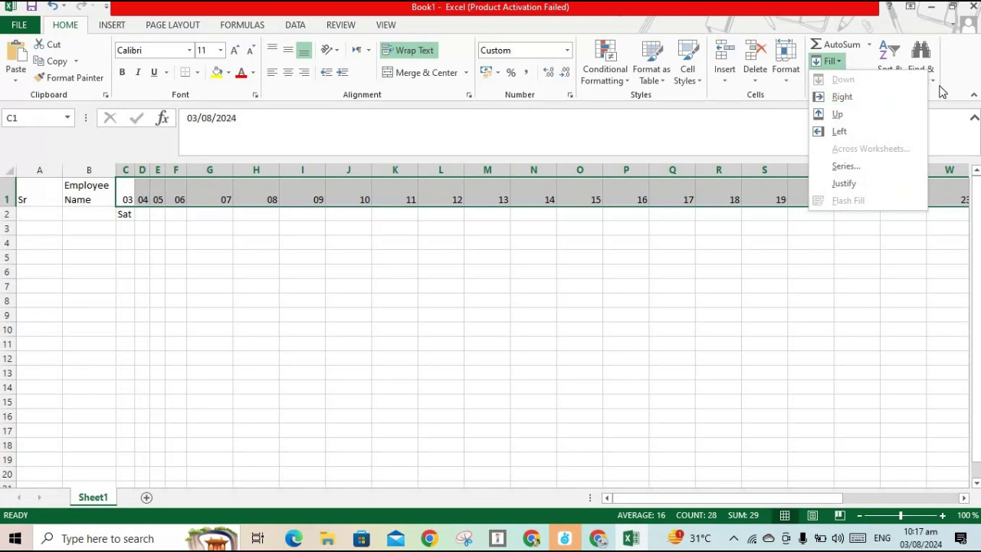
pyautogui.click(911, 88)
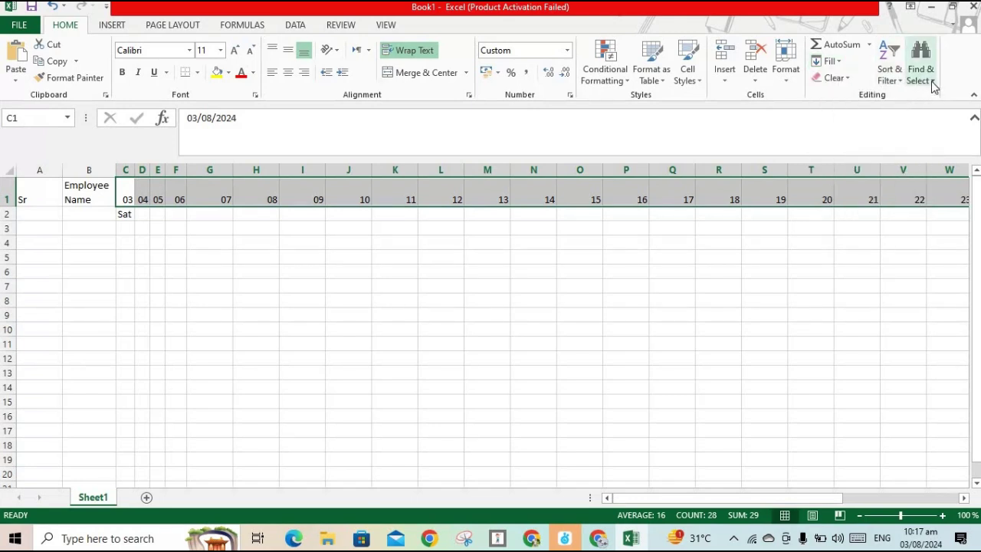
pyautogui.click(840, 64)
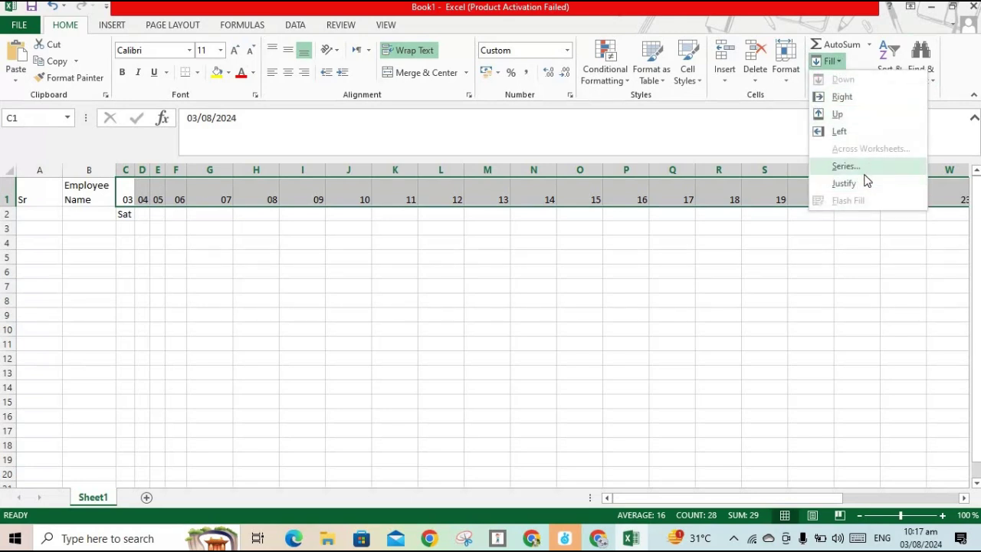
pyautogui.click(735, 115)
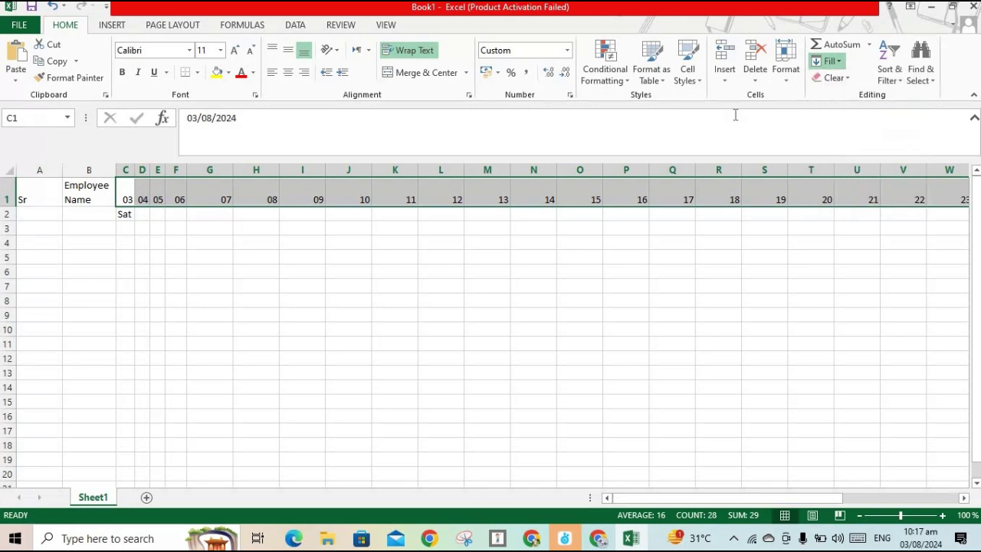
pyautogui.click(108, 26)
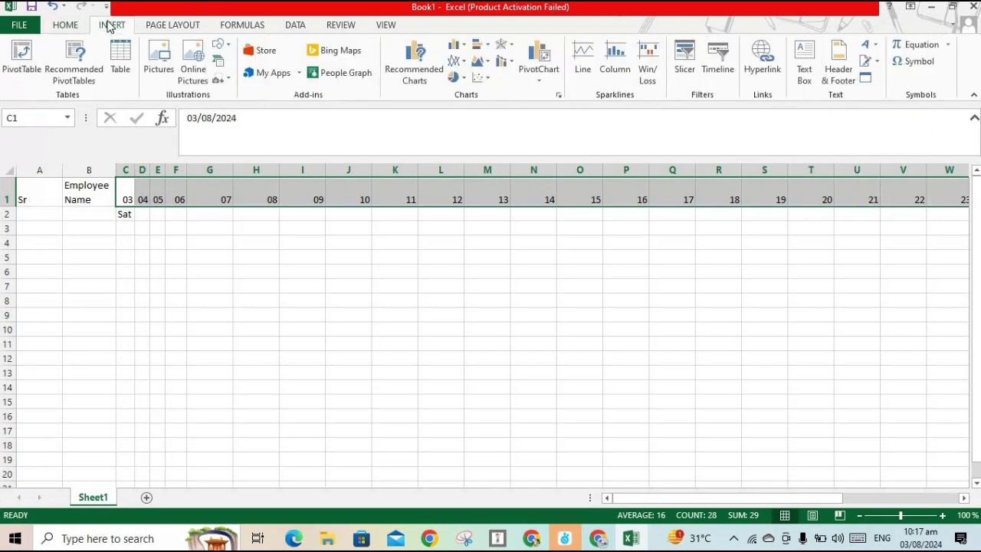
pyautogui.click(65, 26)
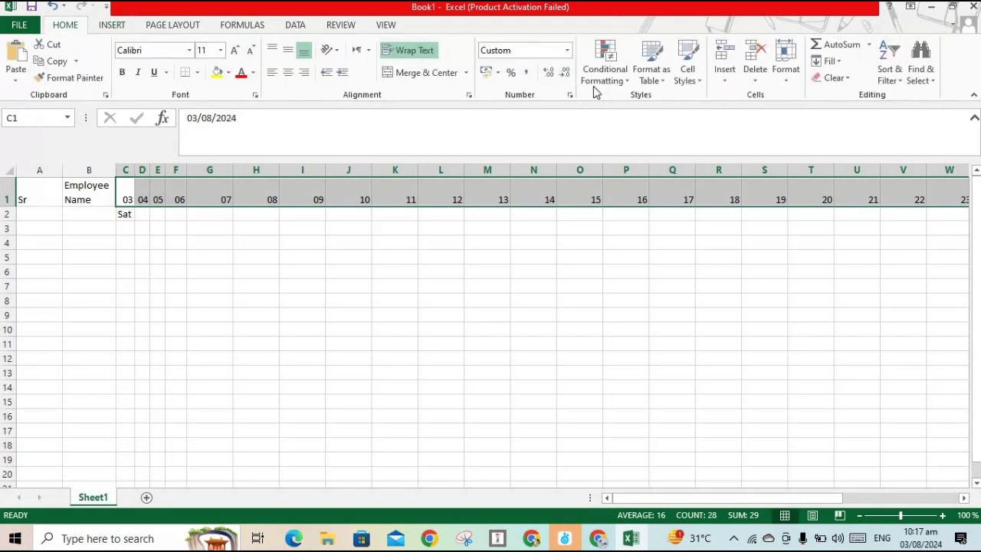
pyautogui.click(786, 81)
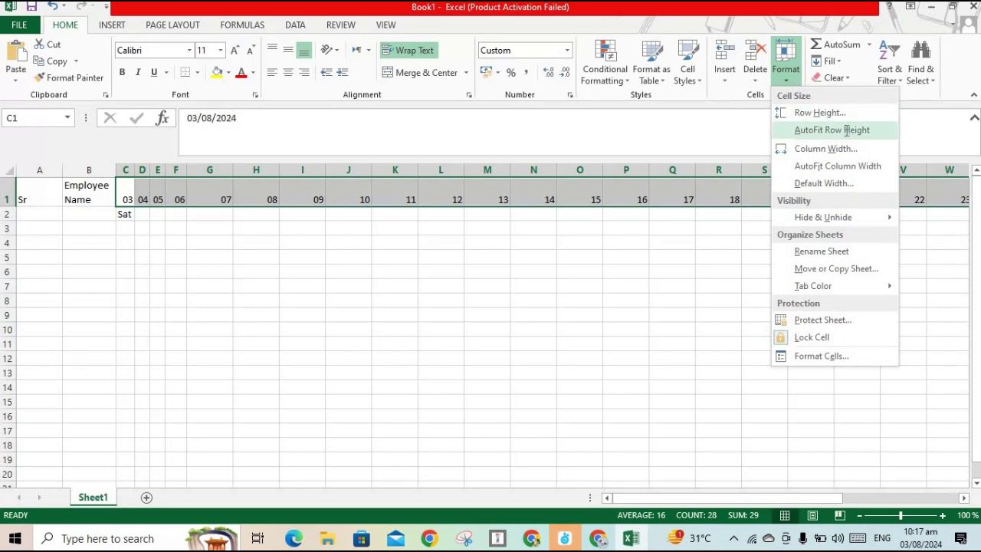
pyautogui.click(847, 130)
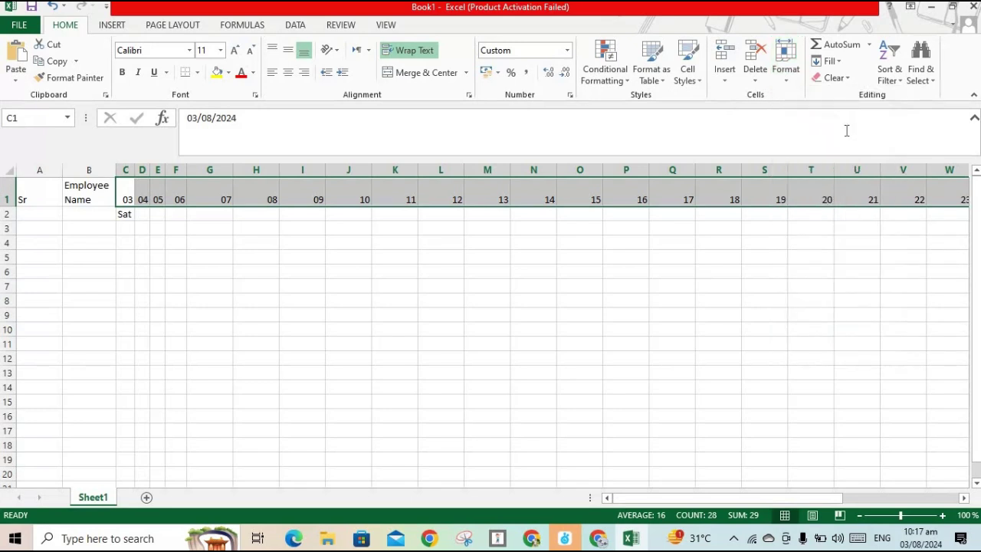
pyautogui.click(786, 75)
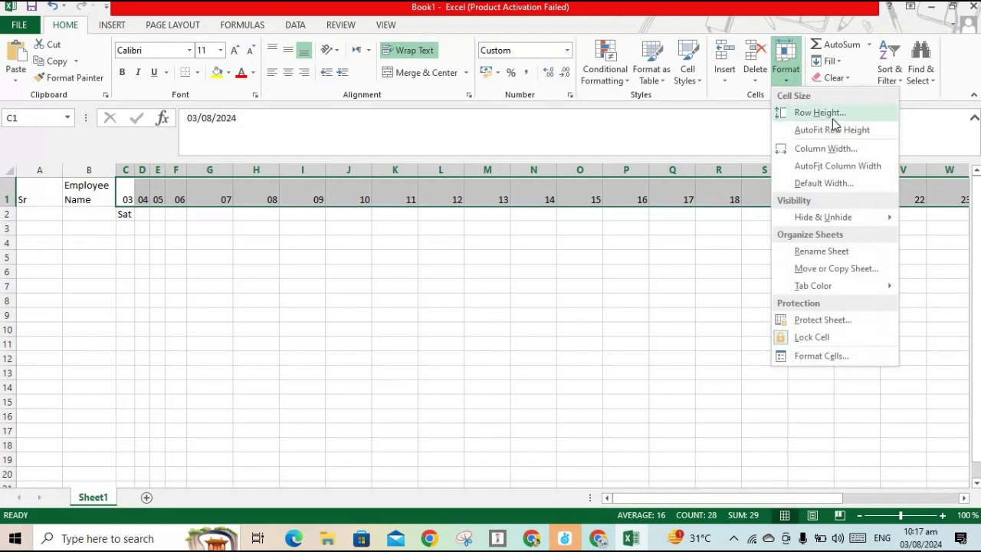
# Step: AutoFit the widths of columns C through AD to their day numbers 03 to 30
pyautogui.click(848, 166)
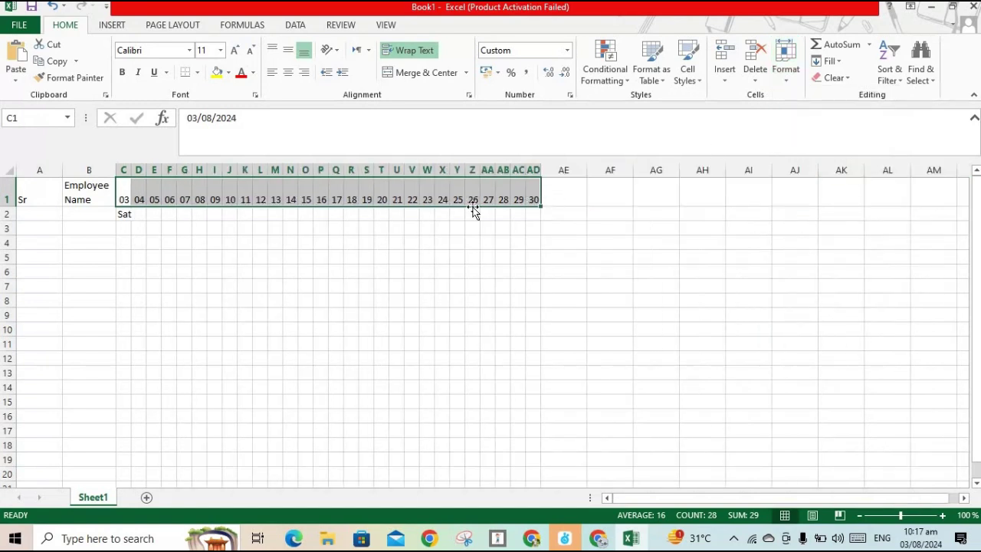
pyautogui.click(786, 77)
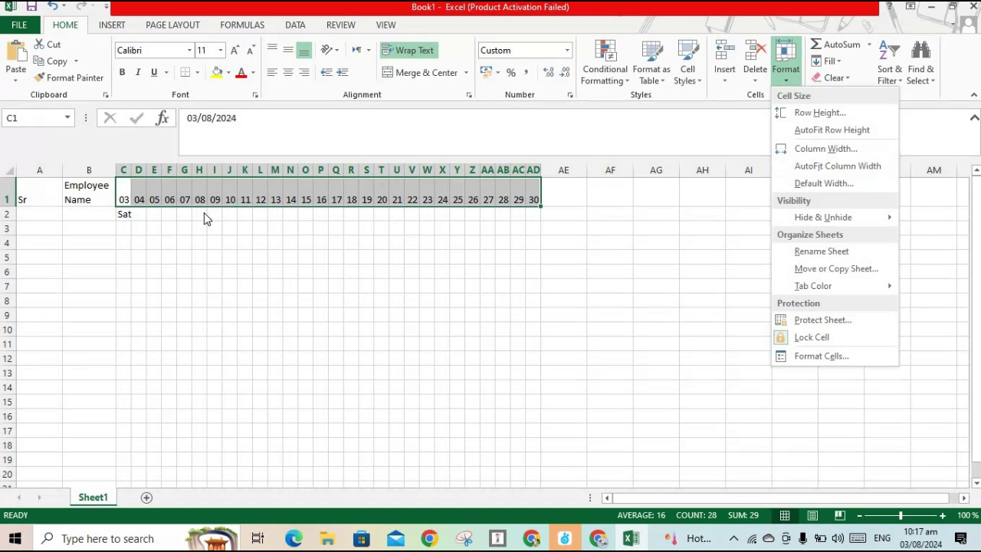
pyautogui.click(184, 228)
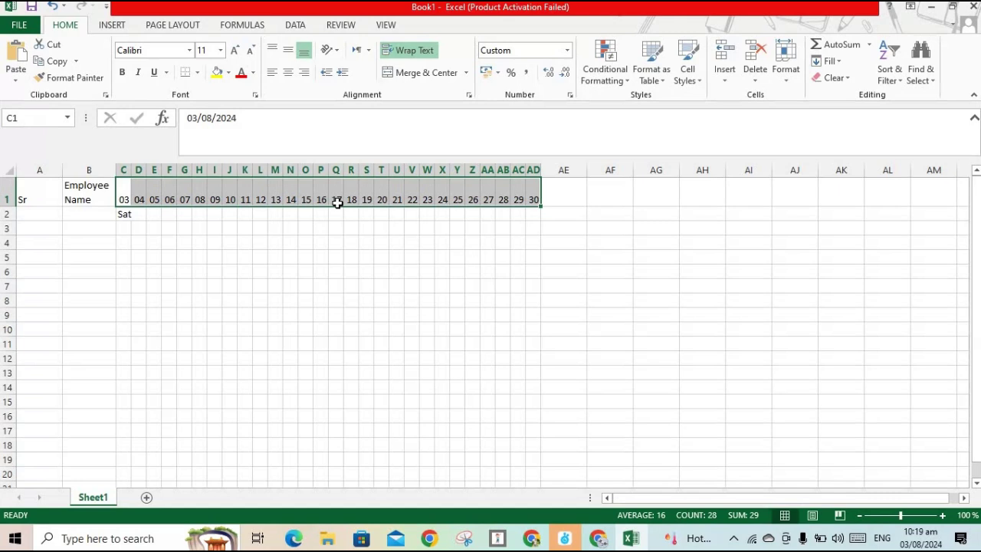
pyautogui.click(125, 215)
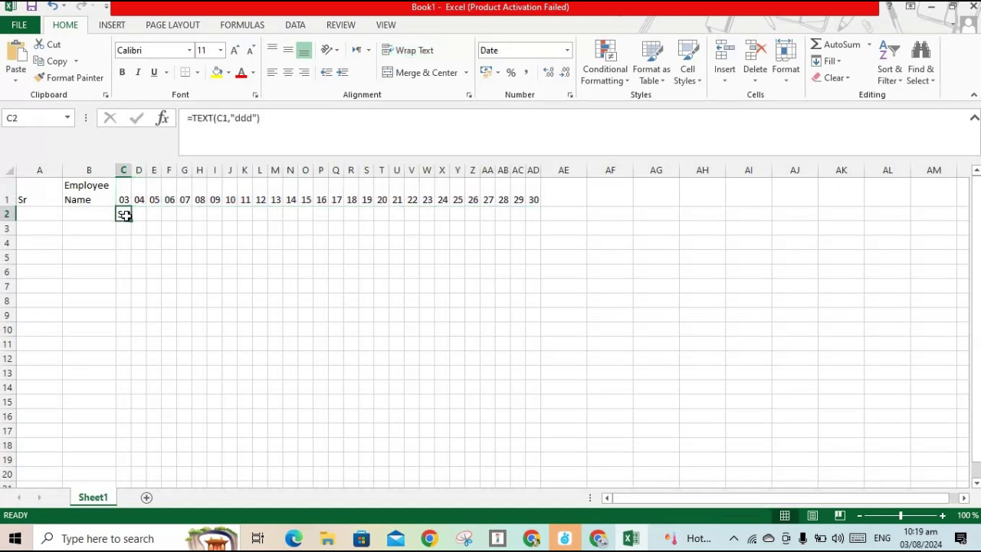
pyautogui.click(251, 117)
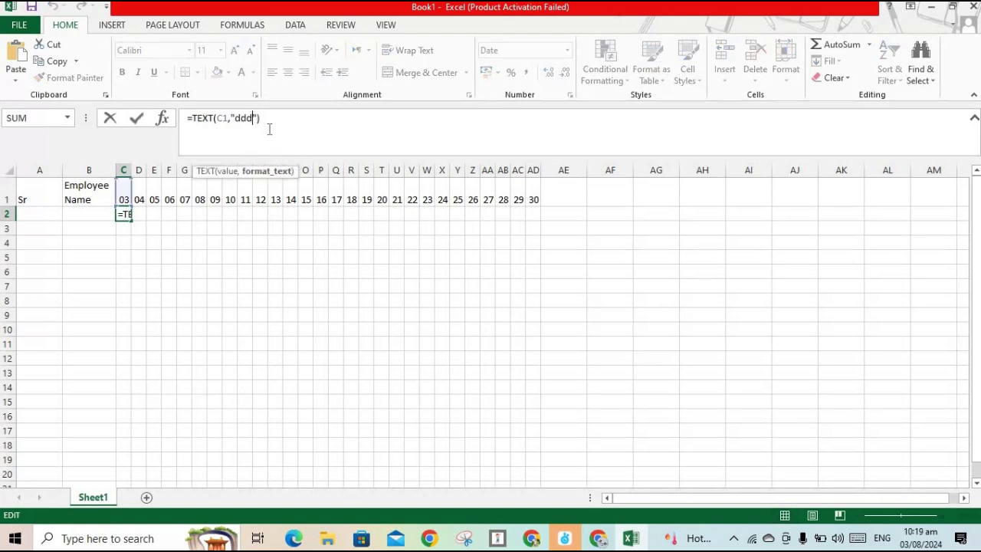
pyautogui.write('d')
pyautogui.click(273, 117)
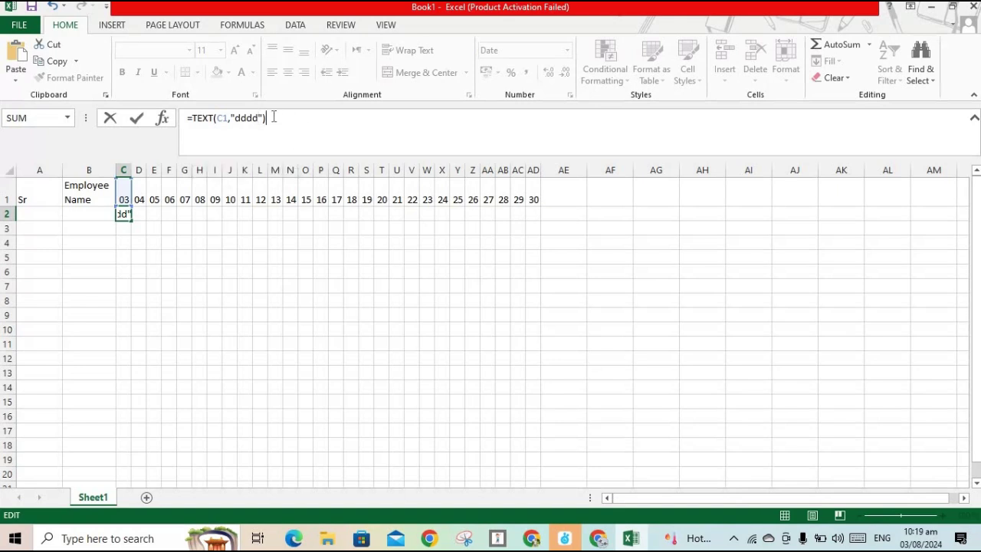
pyautogui.press('Return')
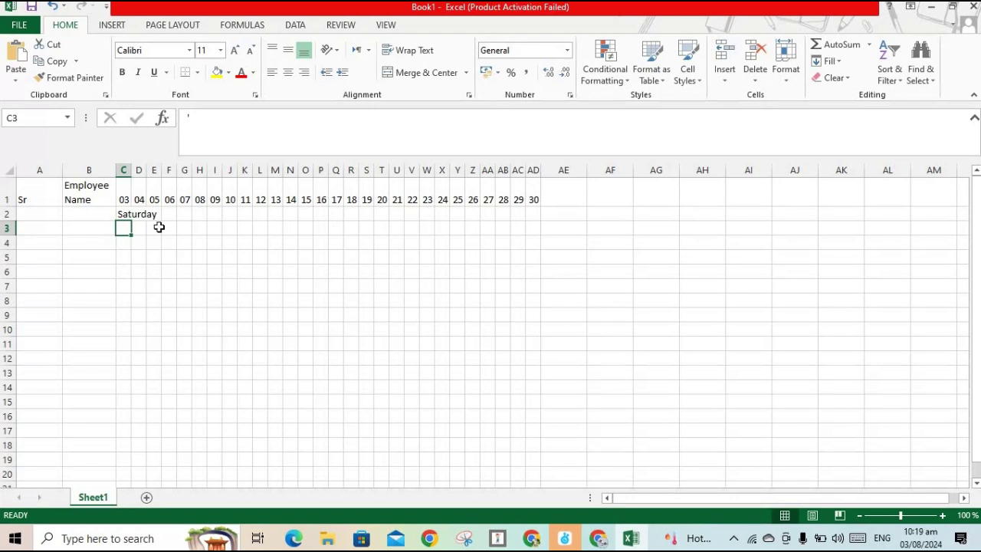
pyautogui.click(141, 216)
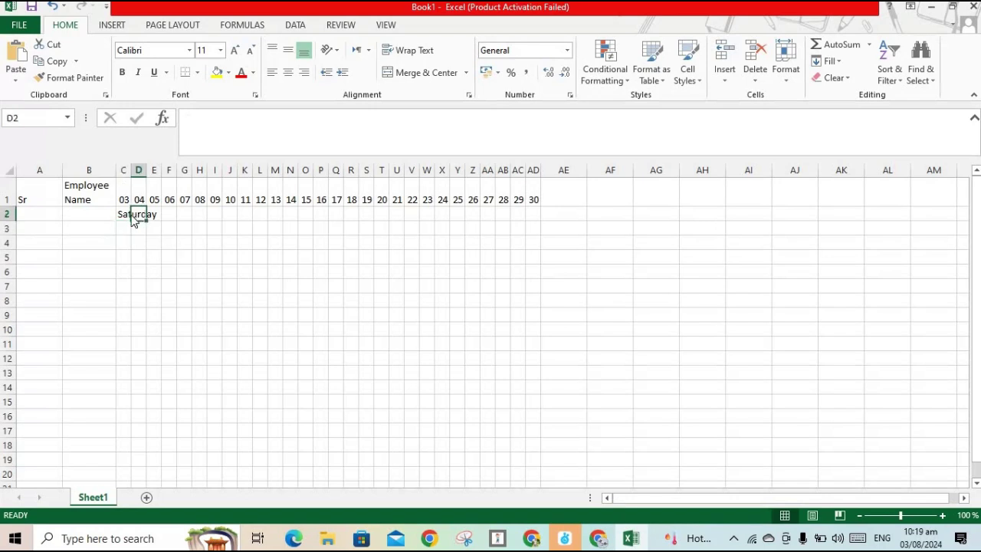
pyautogui.click(125, 215)
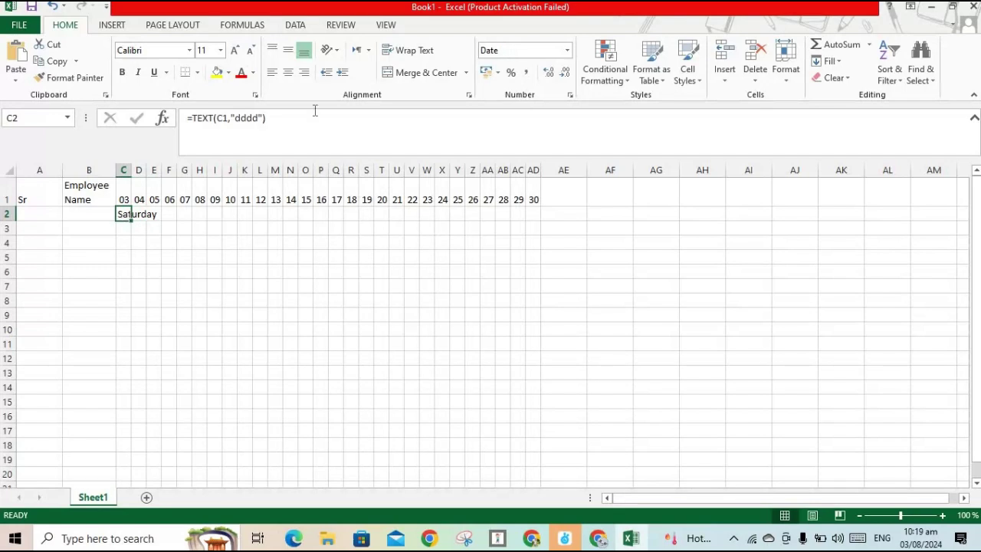
pyautogui.click(258, 117)
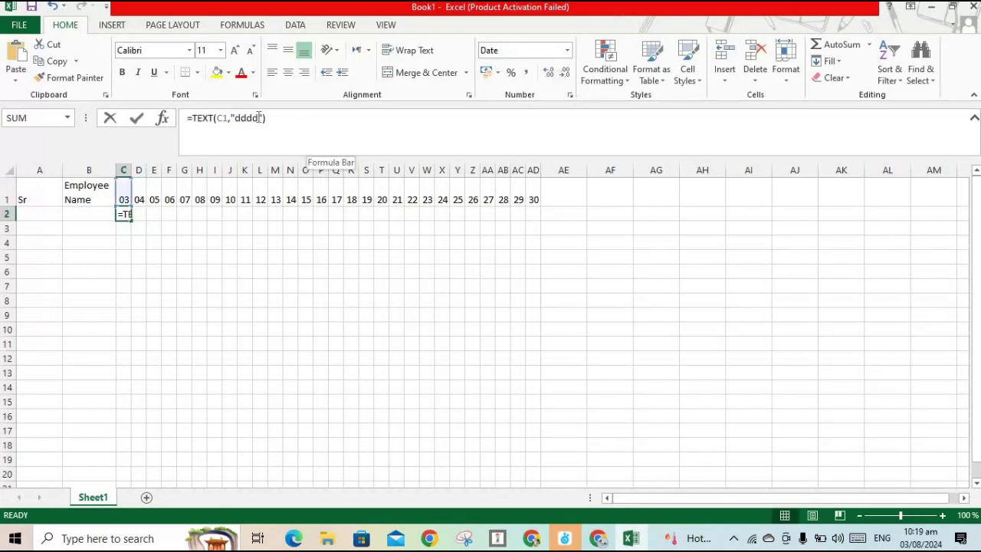
pyautogui.press('BackSpace')
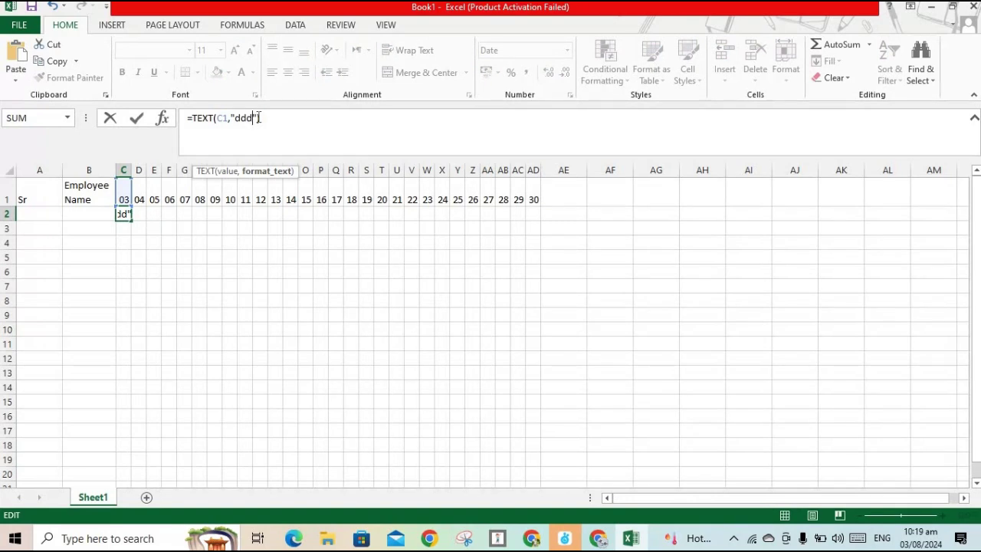
pyautogui.press('Return')
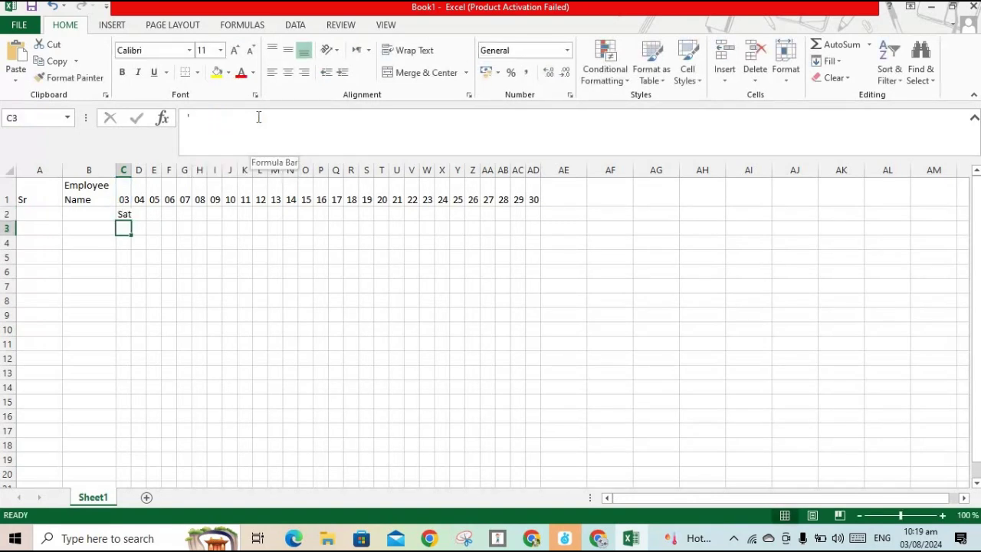
pyautogui.click(123, 215)
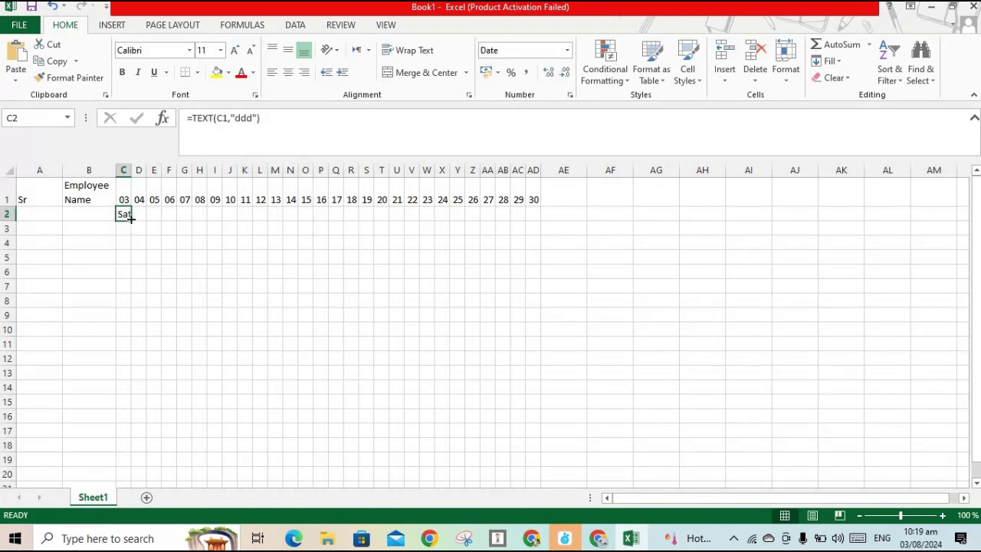
# Step: Fill the weekday formula across C2:AD2 and autofit those columns to the weekday labels
pyautogui.moveTo(131, 219); pyautogui.dragTo(539, 209)
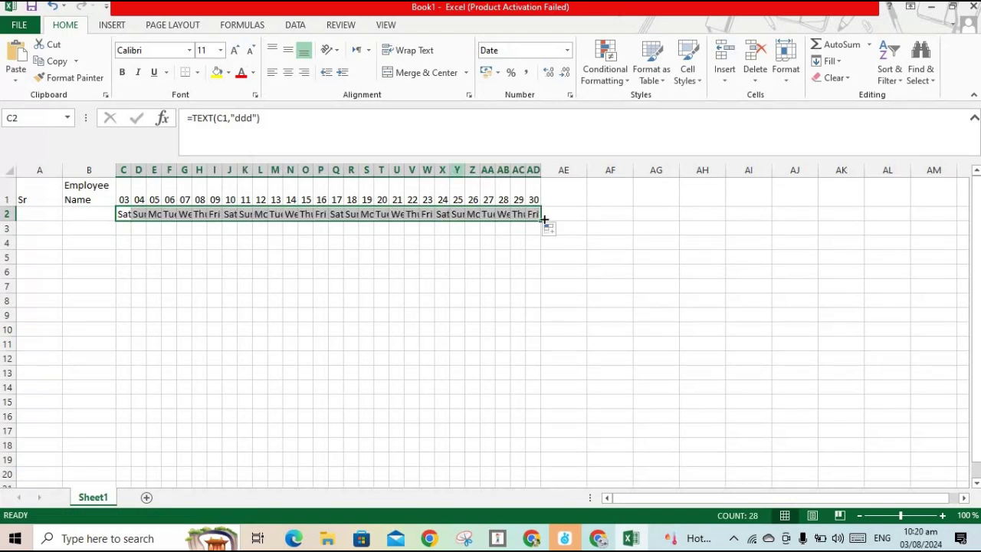
pyautogui.click(786, 76)
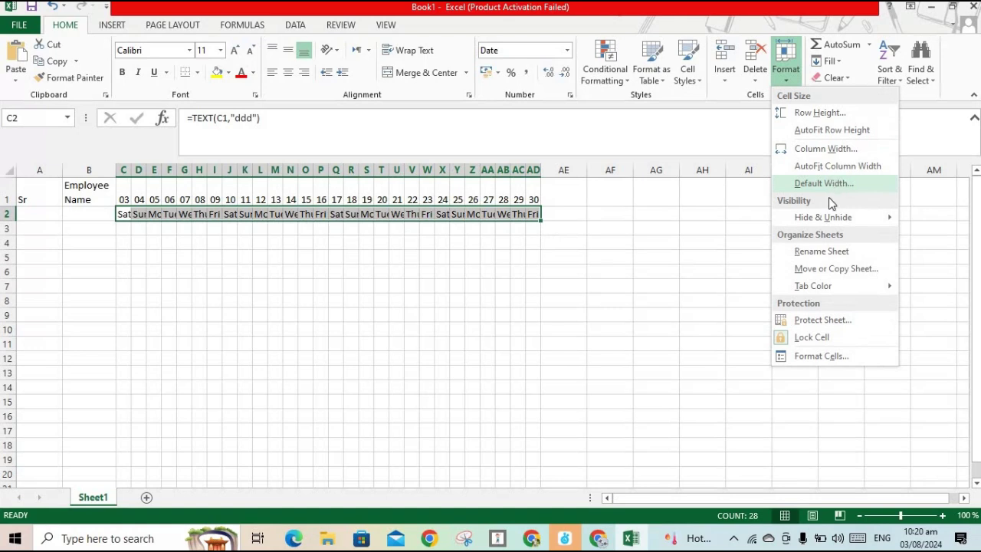
pyautogui.click(823, 149)
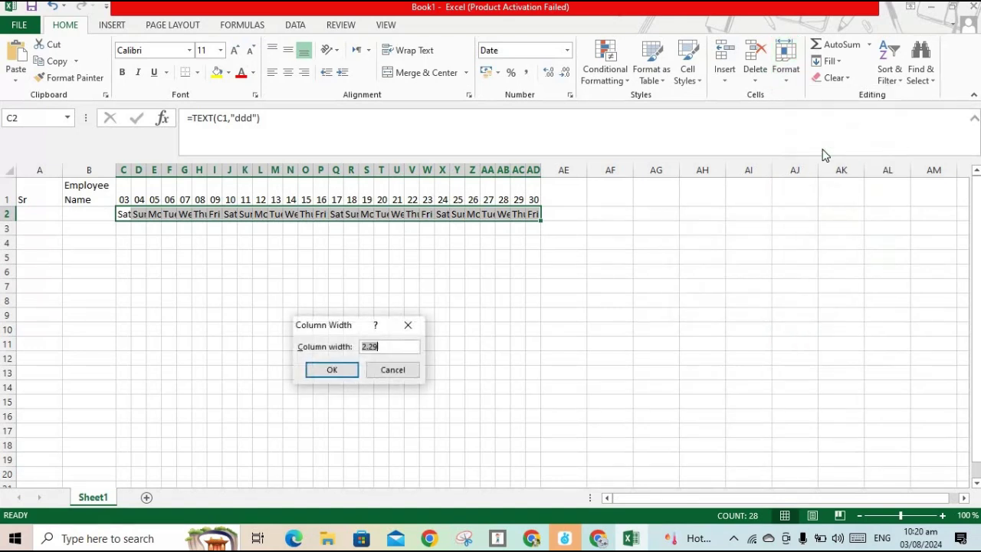
pyautogui.click(331, 371)
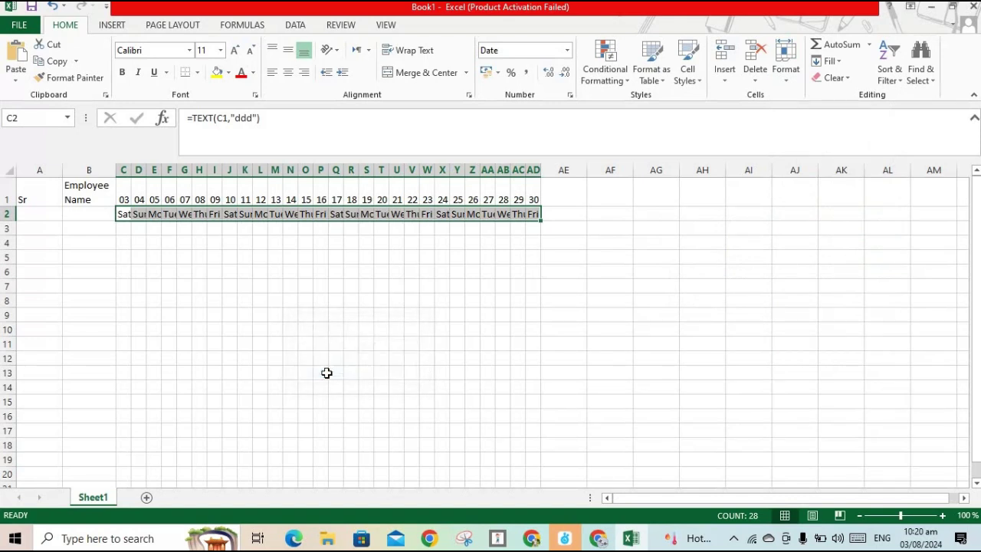
pyautogui.click(782, 76)
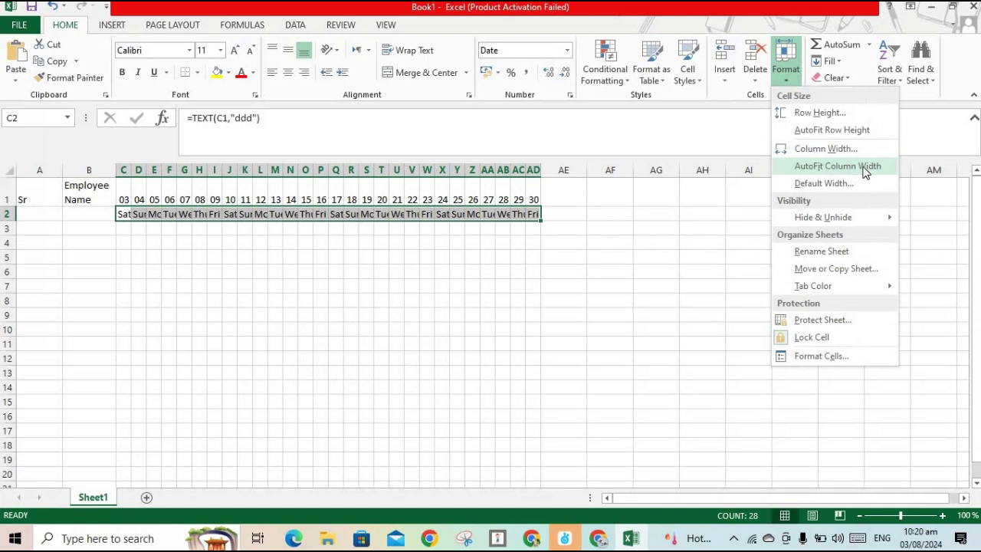
pyautogui.click(831, 134)
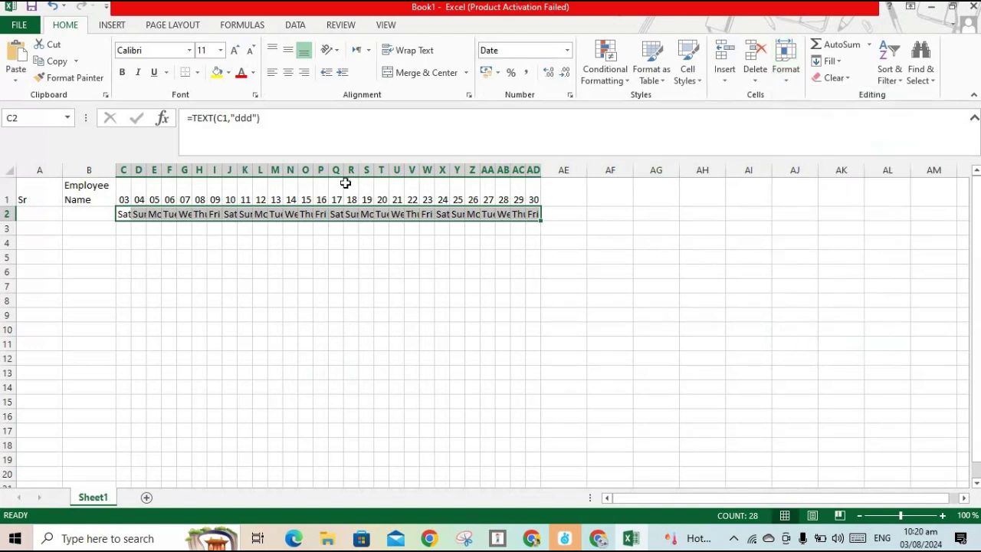
# Step: Widen columns P, O, D and E so their weekday names show fully
pyautogui.moveTo(328, 169); pyautogui.dragTo(333, 168)
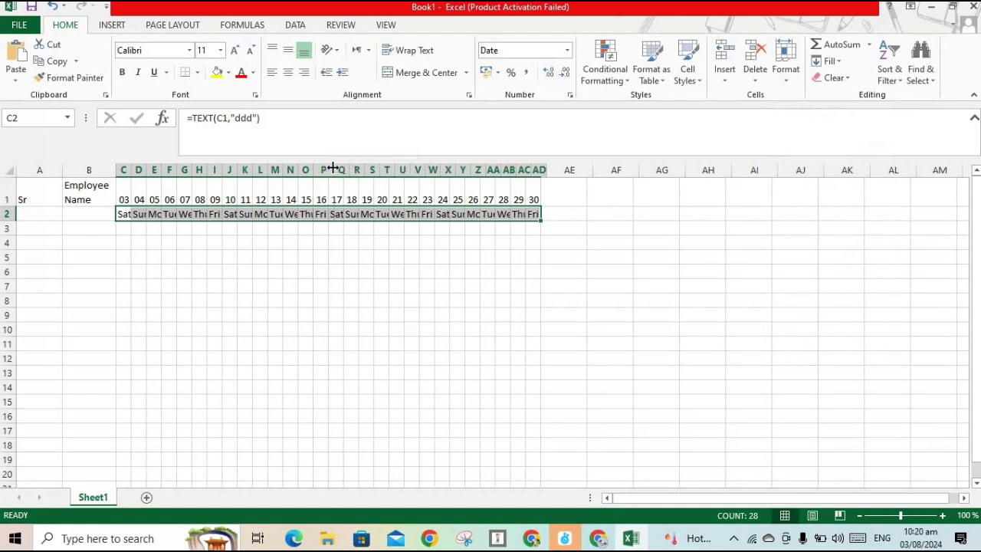
pyautogui.click(313, 169)
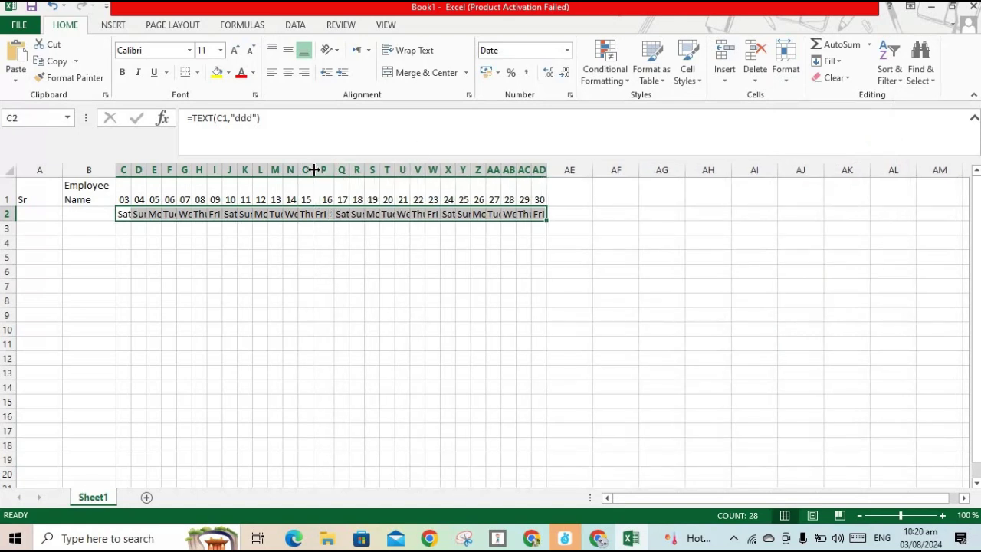
pyautogui.moveTo(313, 169); pyautogui.dragTo(319, 169)
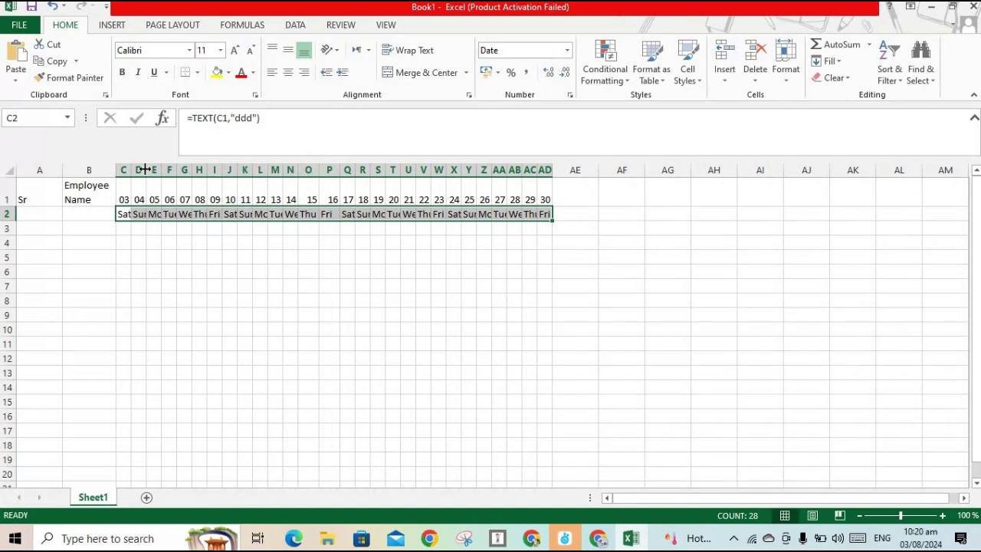
pyautogui.moveTo(144, 169); pyautogui.dragTo(177, 170)
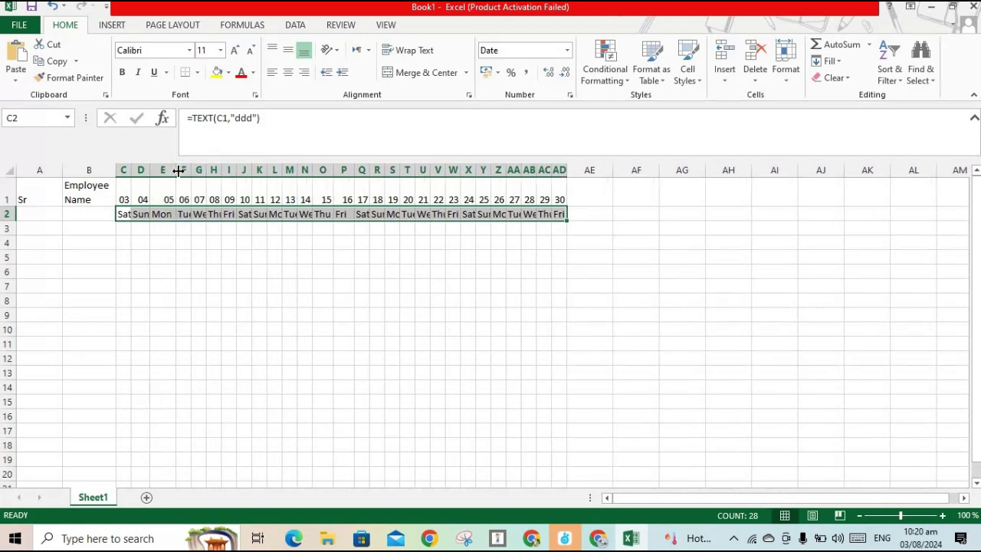
pyautogui.click(164, 214)
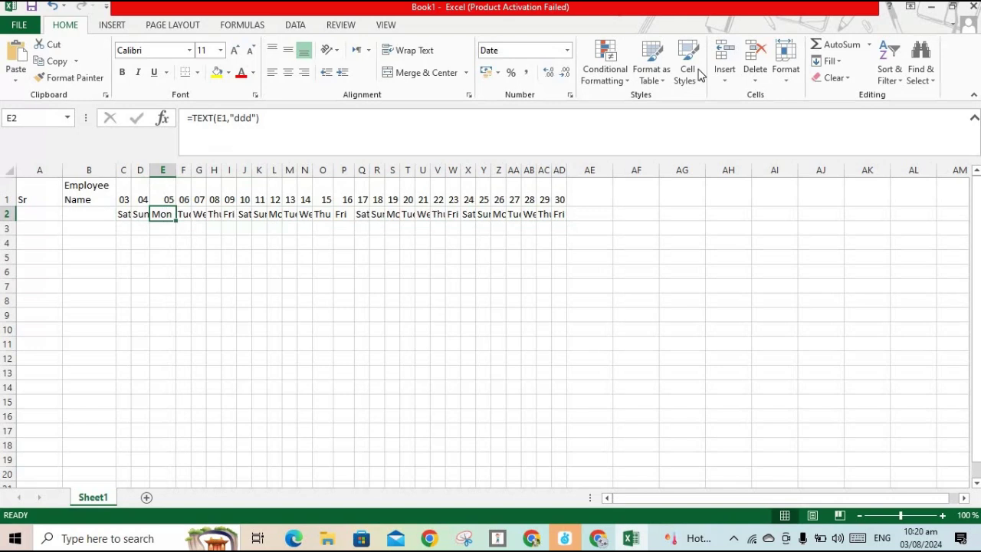
# Step: Give the weekday row C2:AD2 a row height of 15
pyautogui.click(789, 77)
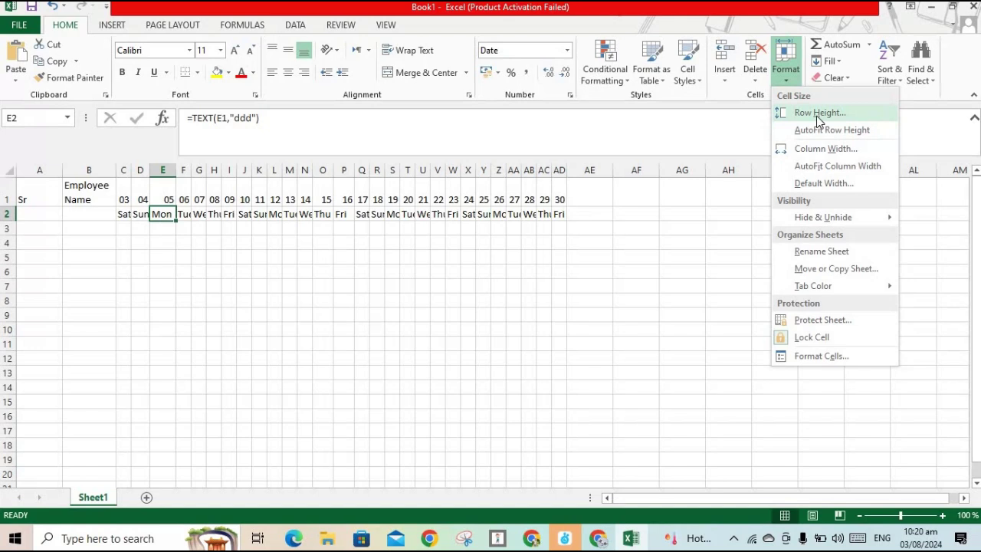
pyautogui.click(819, 113)
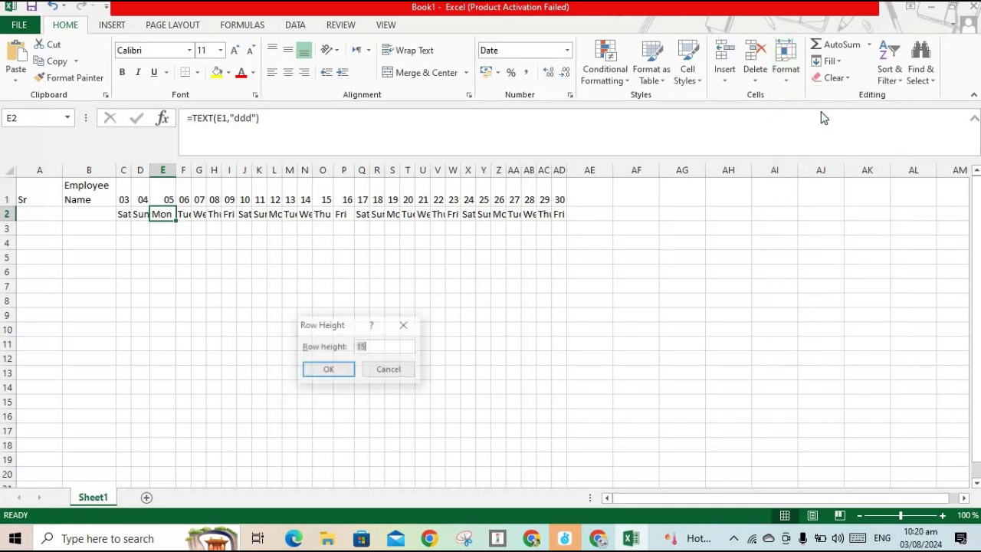
pyautogui.click(172, 229)
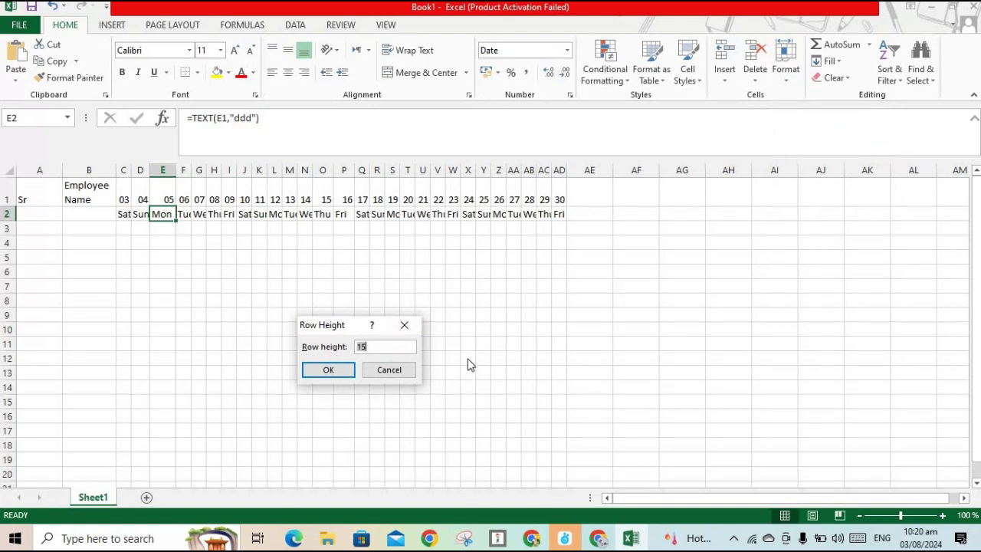
pyautogui.click(405, 324)
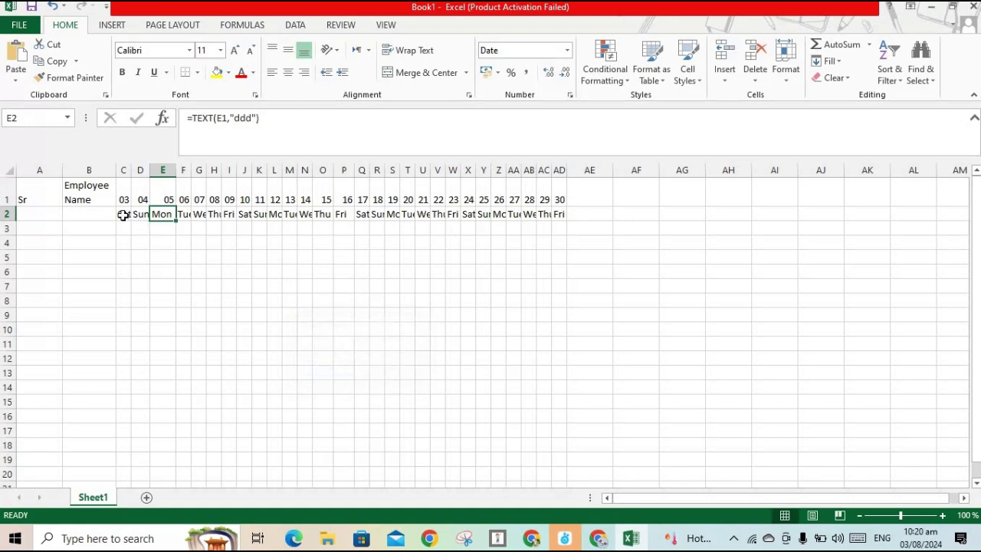
pyautogui.moveTo(123, 214)
pyautogui.mouseDown()
pyautogui.moveTo(527, 227)
pyautogui.moveTo(563, 214)
pyautogui.mouseUp()
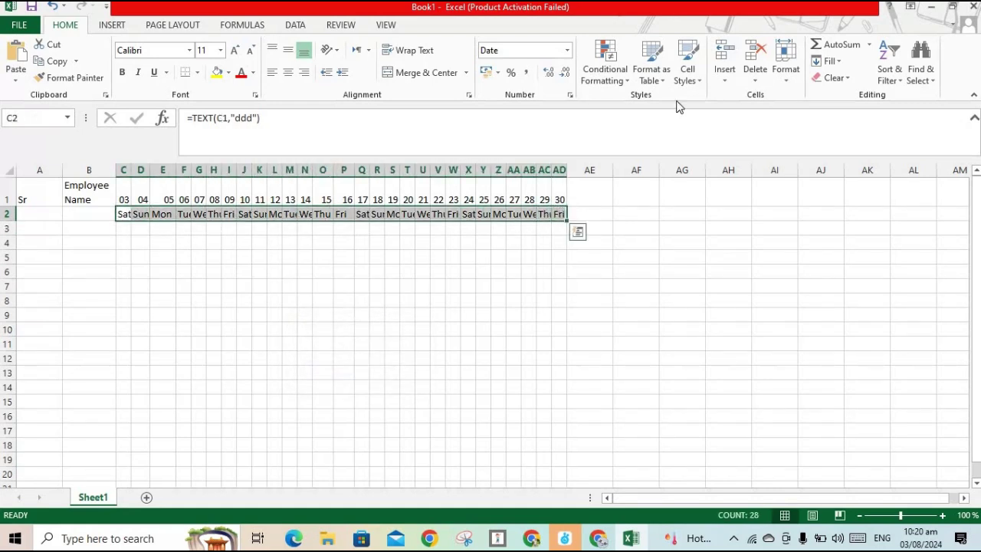
pyautogui.click(785, 77)
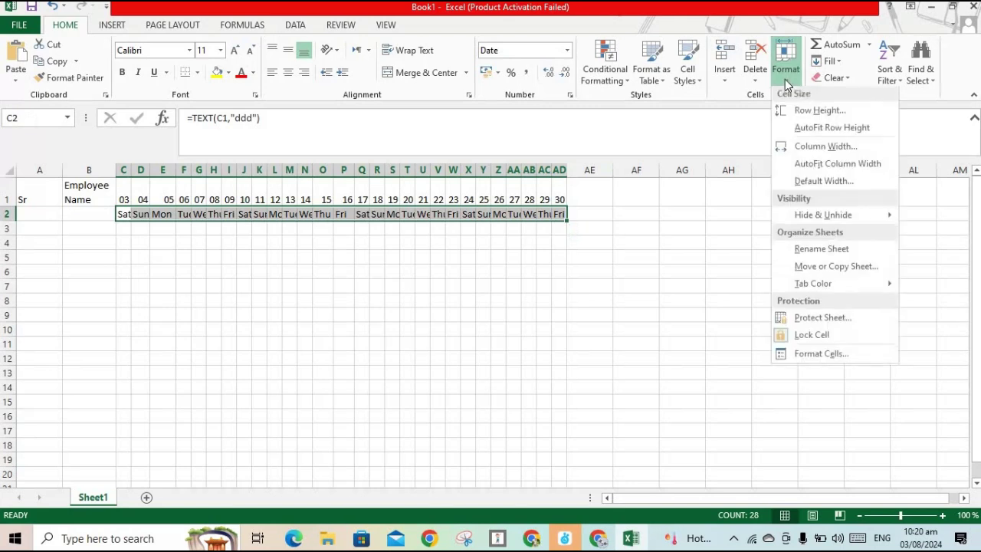
pyautogui.click(820, 113)
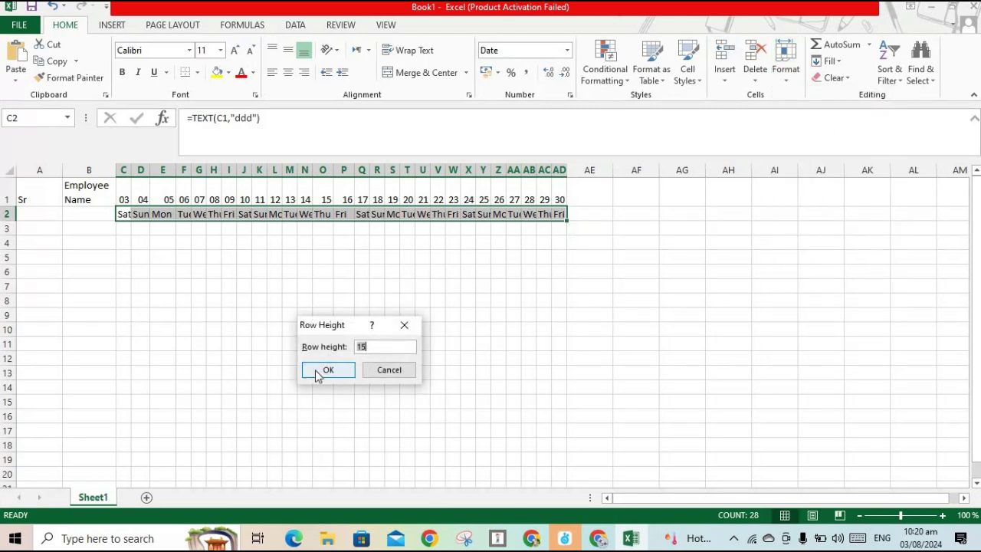
pyautogui.click(318, 373)
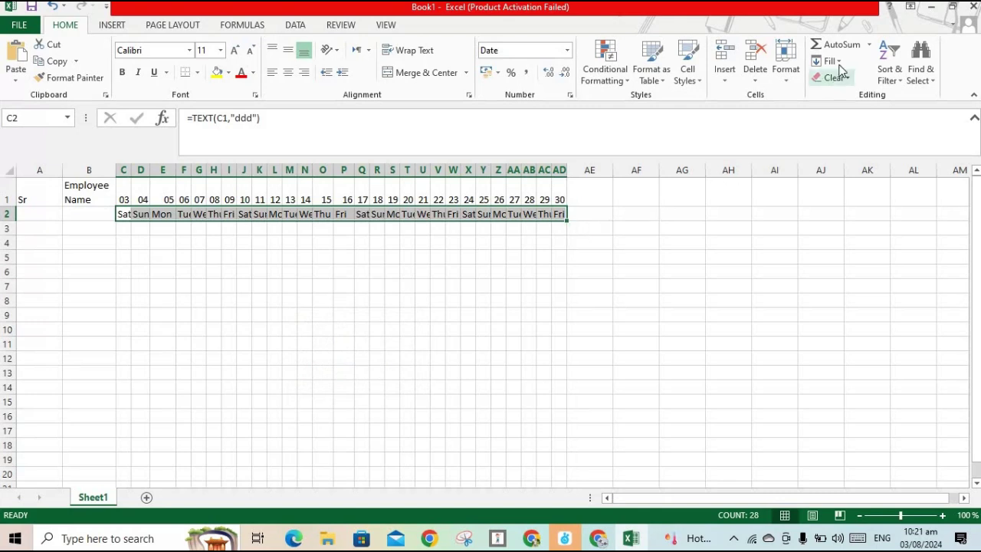
# Step: Set the date columns to a column width of 15
pyautogui.click(789, 82)
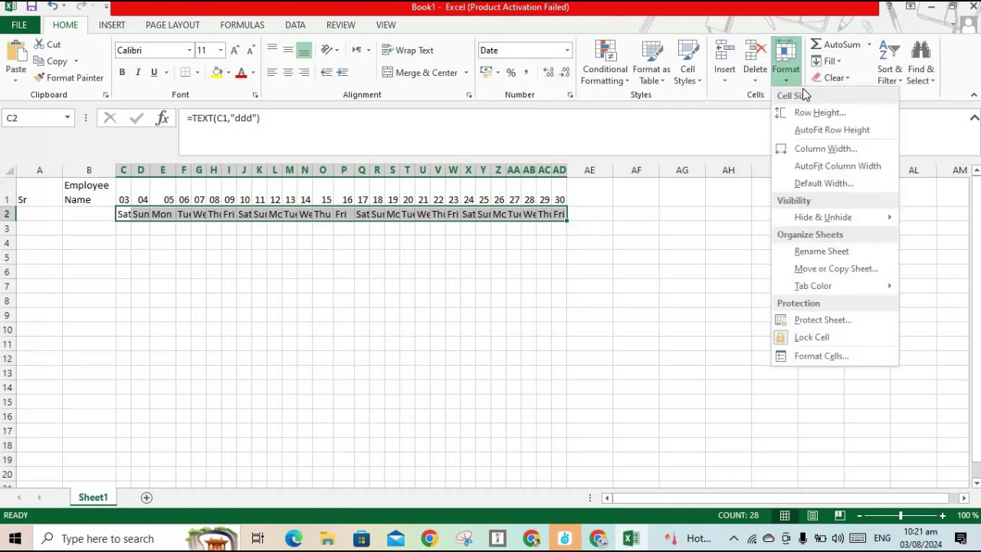
pyautogui.click(822, 150)
pyautogui.write('15')
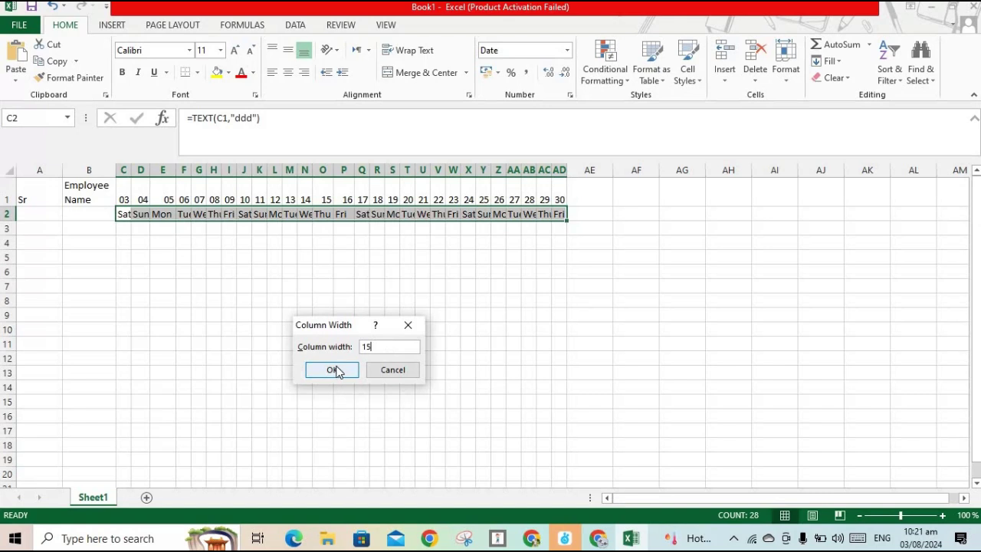
pyautogui.click(336, 370)
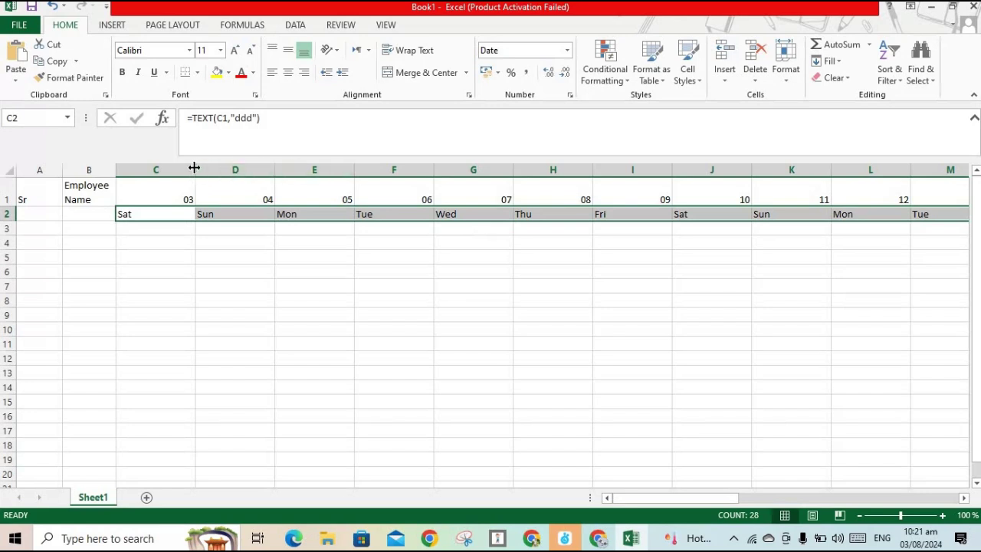
# Step: Narrow columns C and D to fit 03/Sat and 04/Sun, then select the date rows
pyautogui.moveTo(196, 167); pyautogui.dragTo(155, 165)
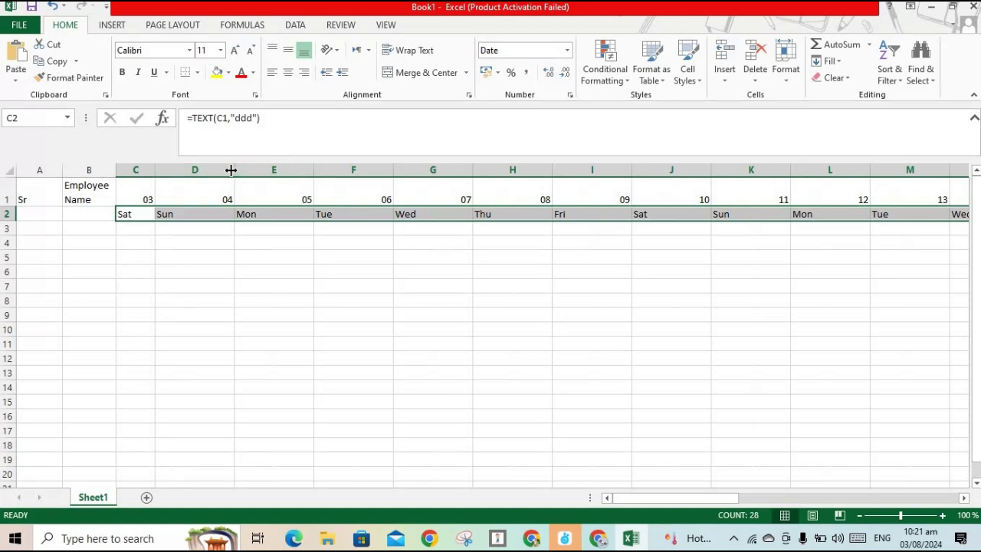
pyautogui.moveTo(234, 167); pyautogui.dragTo(186, 166)
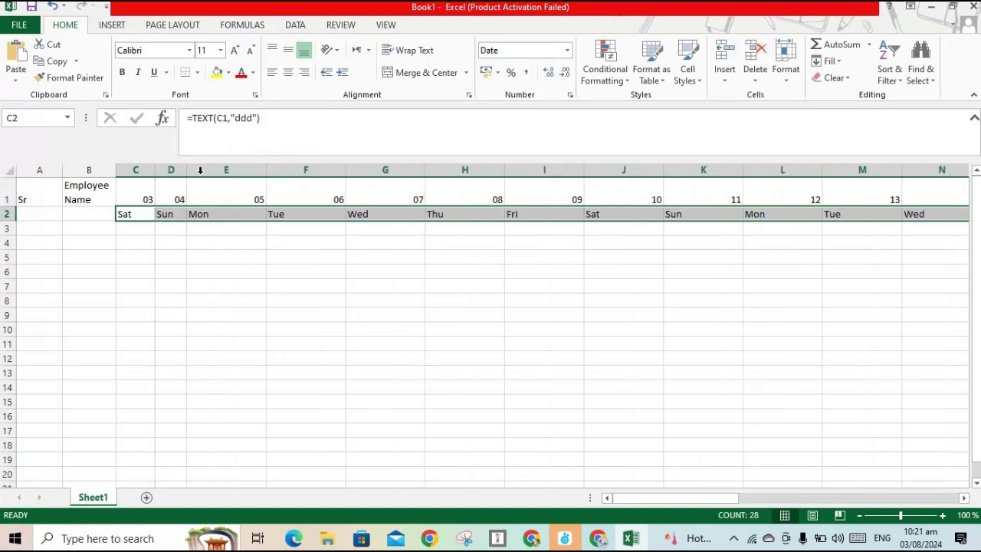
pyautogui.click(137, 190)
pyautogui.moveTo(142, 189); pyautogui.dragTo(959, 206)
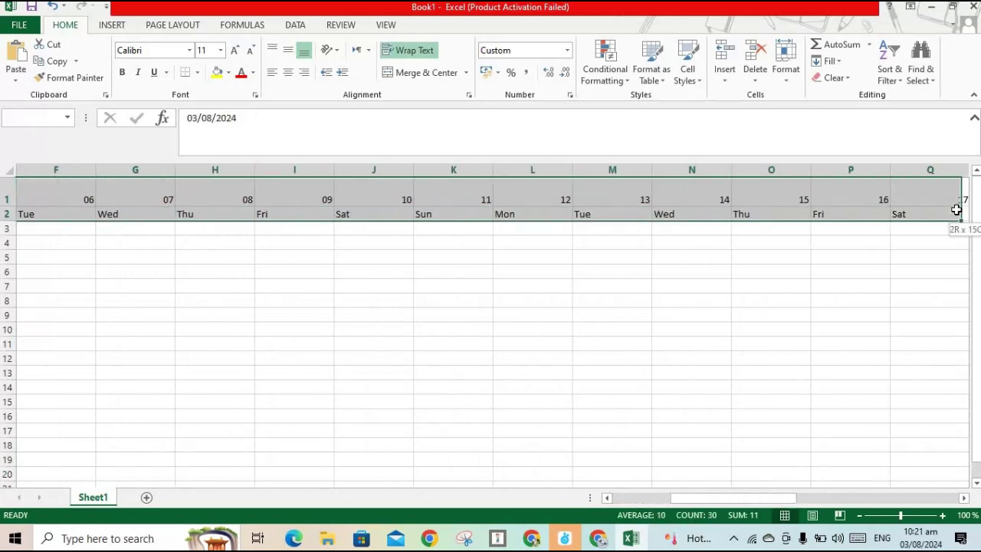
# Step: Undo the stray AutoSum edit in AD2 so it shows Fri again
pyautogui.moveTo(959, 206); pyautogui.dragTo(872, 213)
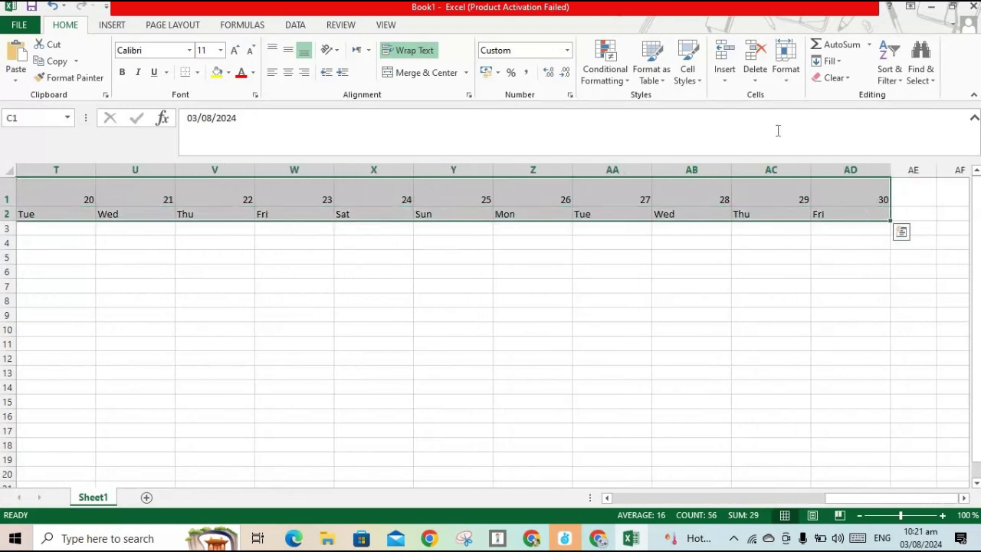
pyautogui.click(840, 66)
pyautogui.click(837, 44)
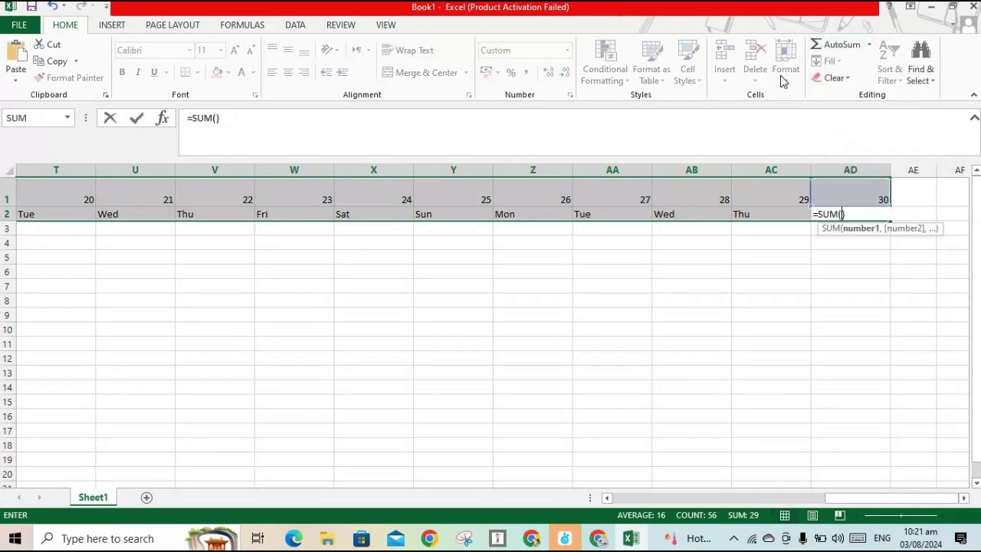
pyautogui.click(847, 216)
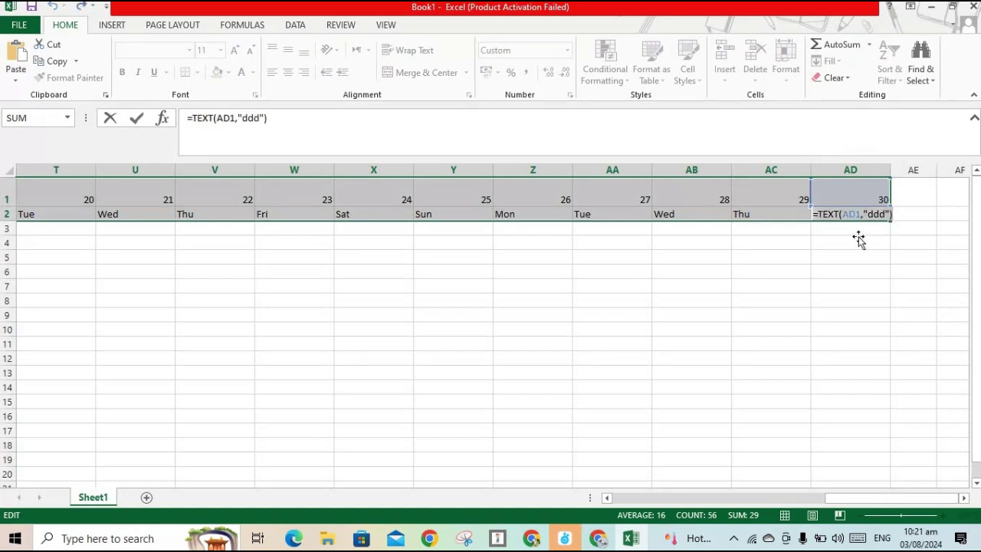
pyautogui.click(858, 242)
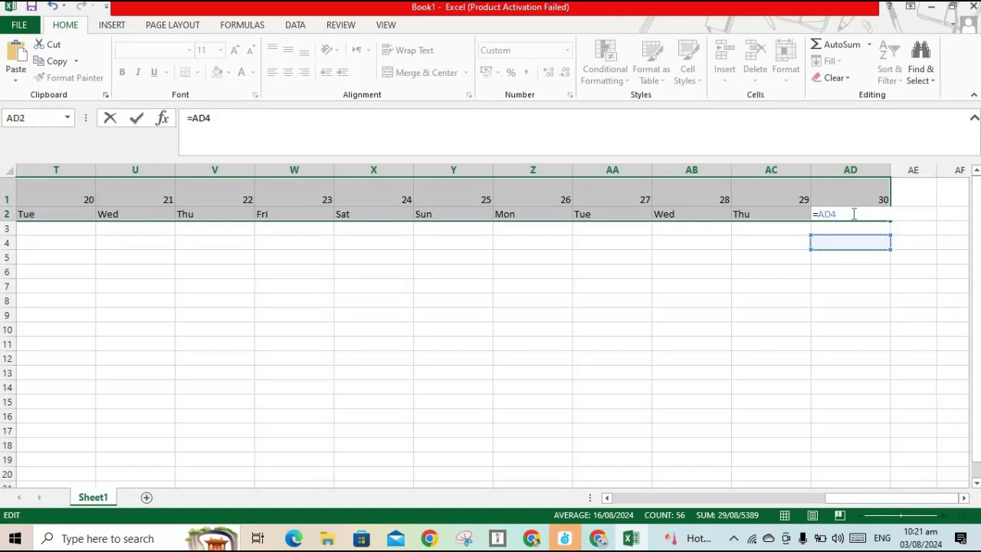
pyautogui.press('BackSpace')
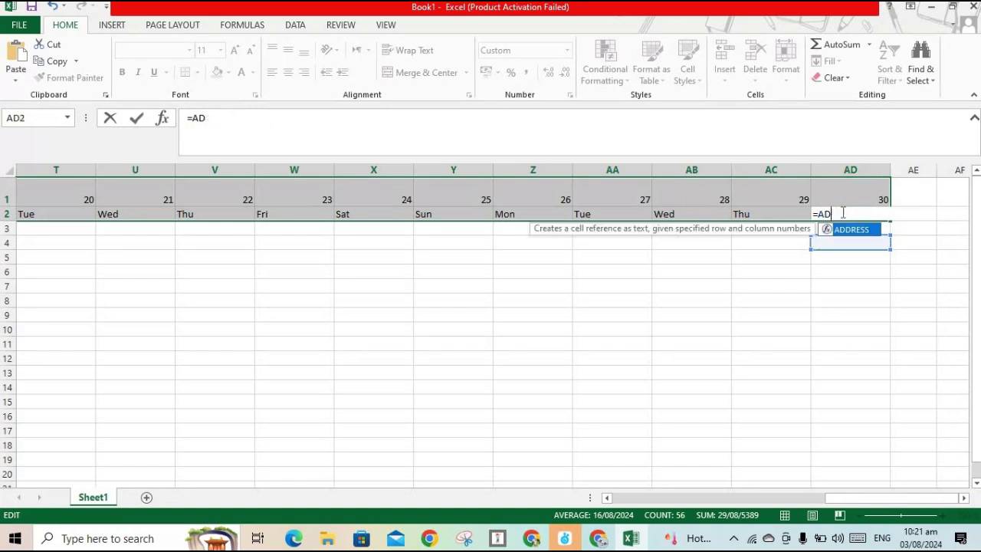
pyautogui.press('BackSpace')
pyautogui.press('BackSpace')
pyautogui.press('BackSpace')
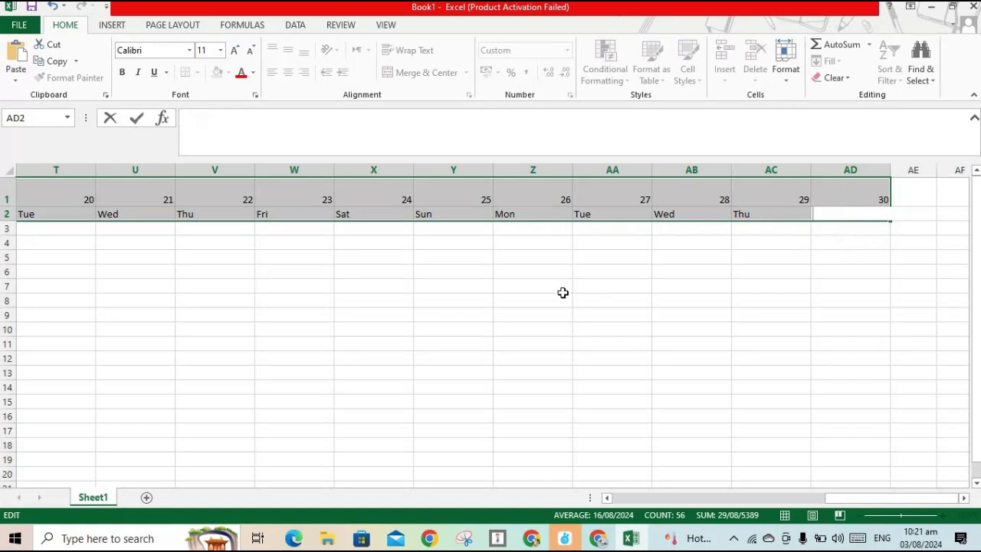
pyautogui.click(562, 292)
pyautogui.hotkey('ctrl', 'z')
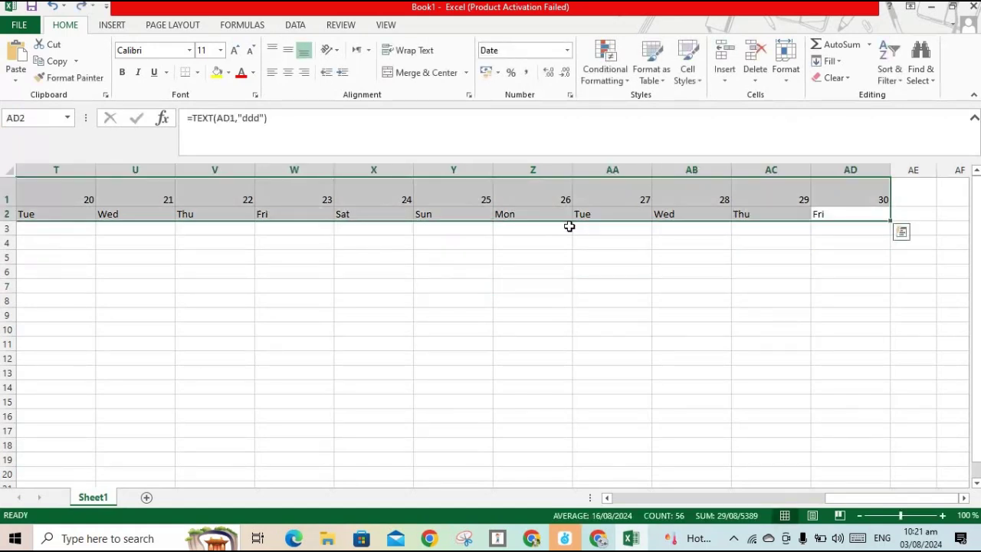
# Step: AutoFit the date columns' width to their day numbers and weekdays
pyautogui.click(787, 79)
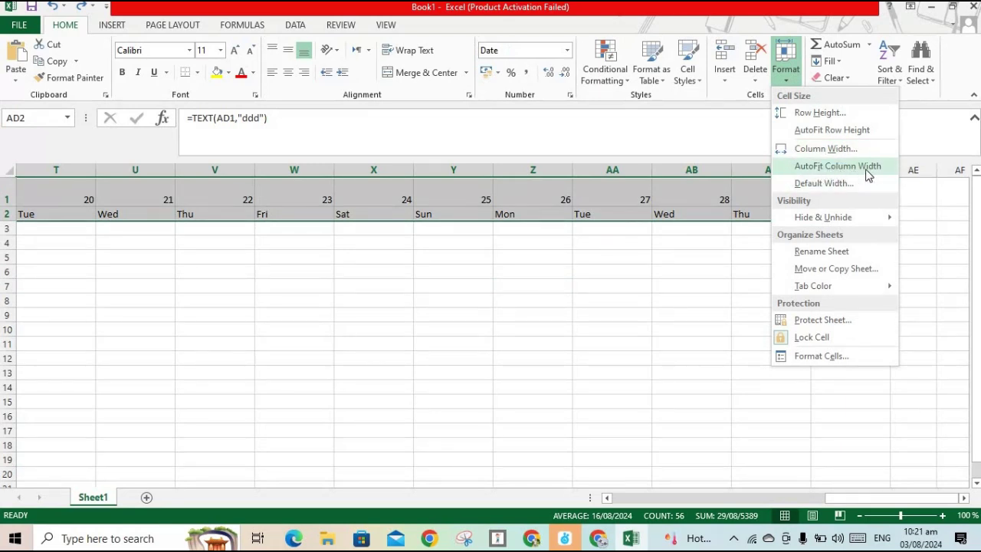
pyautogui.click(842, 167)
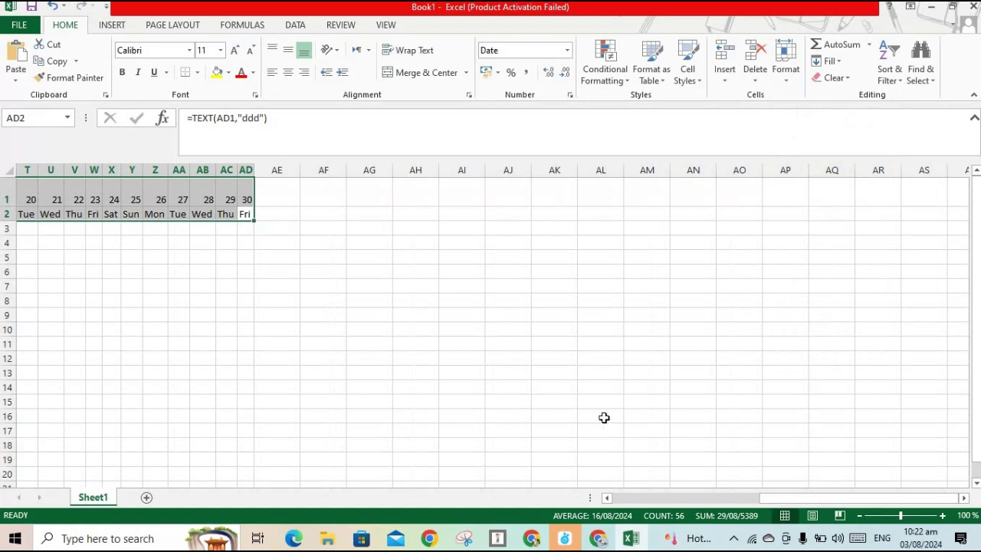
pyautogui.moveTo(779, 500); pyautogui.dragTo(762, 499)
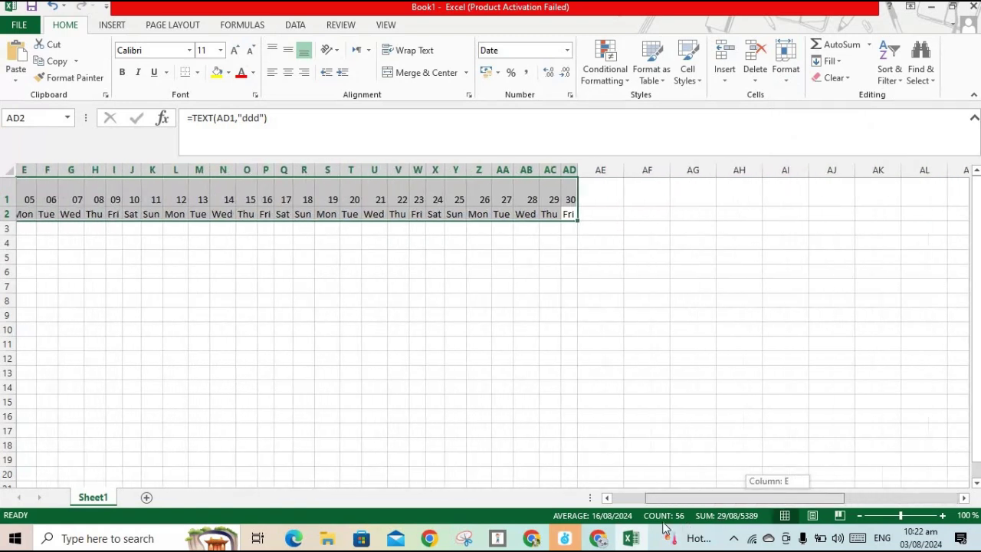
# Step: Merge and centre Sr over A1:A2 and Employee Name over B1:B2
pyautogui.click(346, 269)
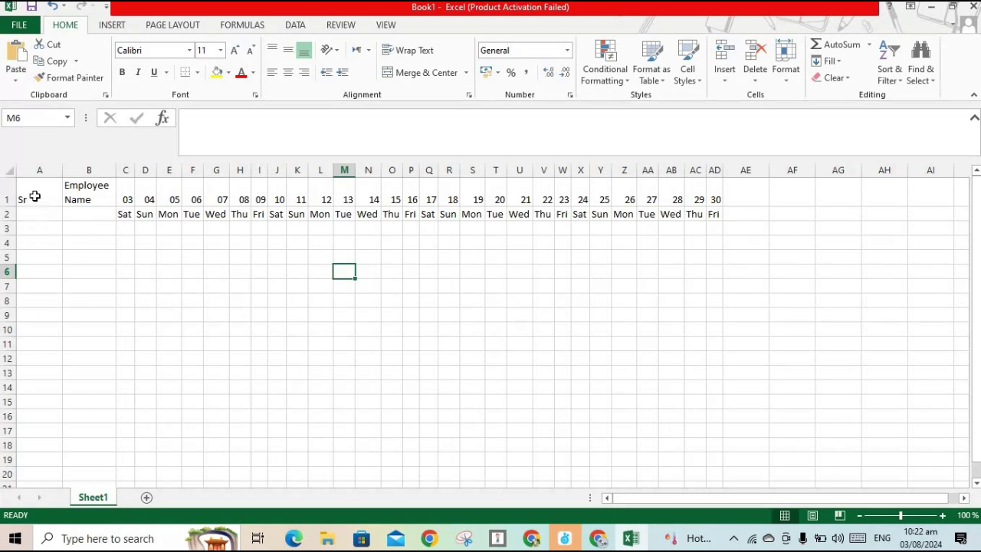
pyautogui.moveTo(29, 198); pyautogui.dragTo(30, 214)
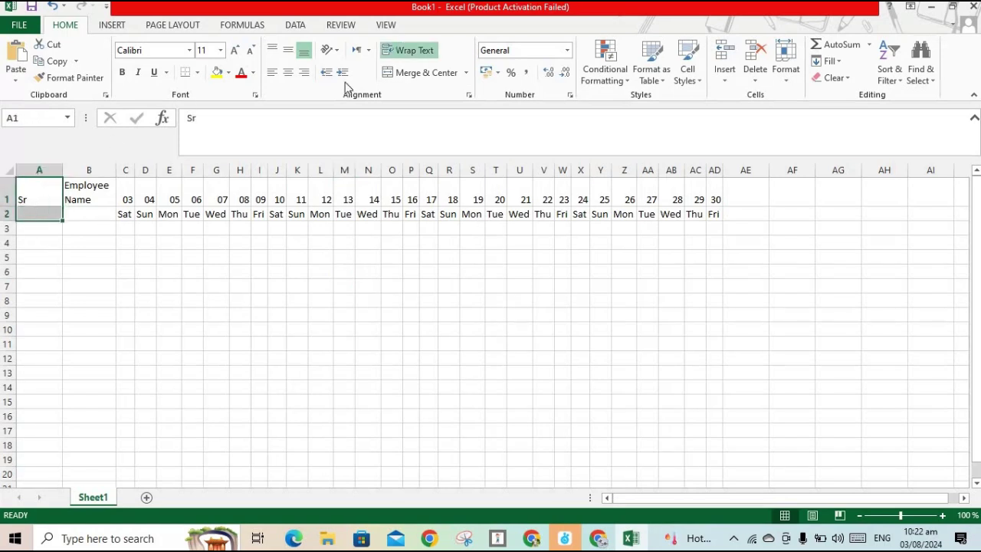
pyautogui.click(467, 75)
pyautogui.click(417, 107)
pyautogui.click(459, 73)
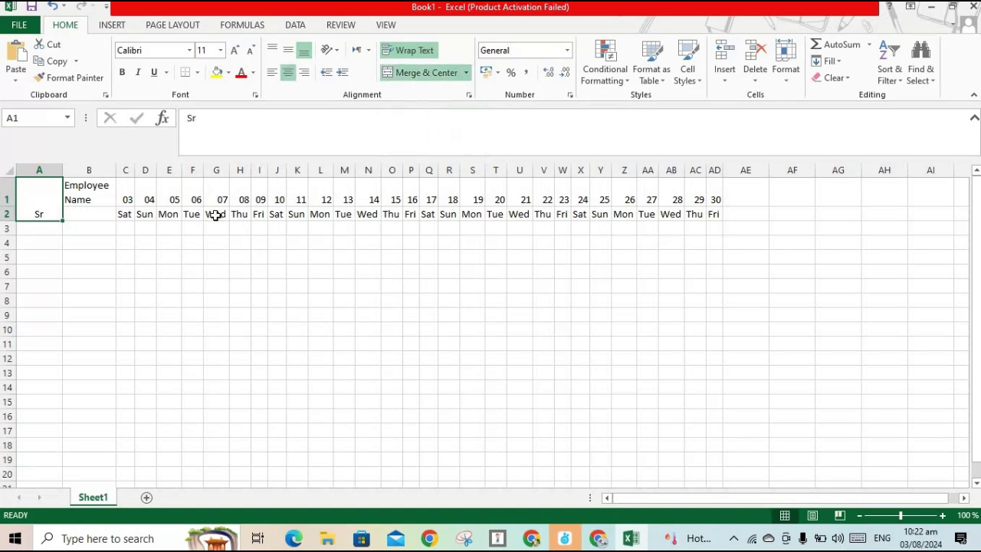
pyautogui.moveTo(87, 190); pyautogui.dragTo(88, 213)
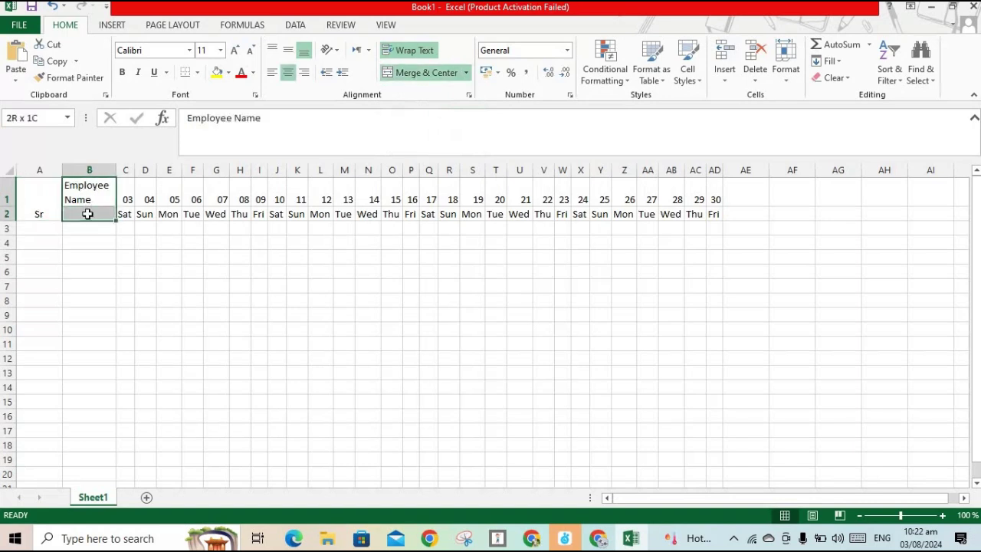
pyautogui.click(466, 73)
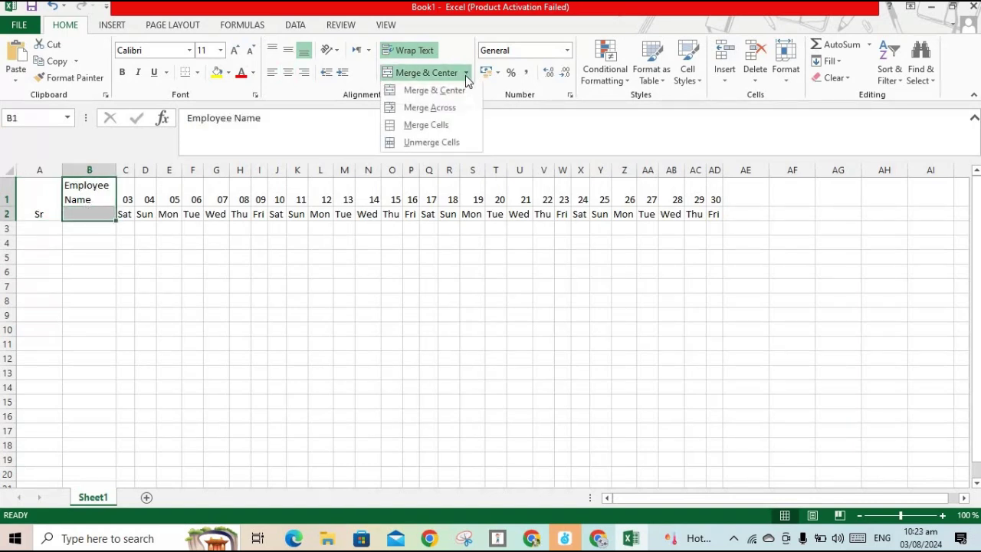
pyautogui.click(429, 91)
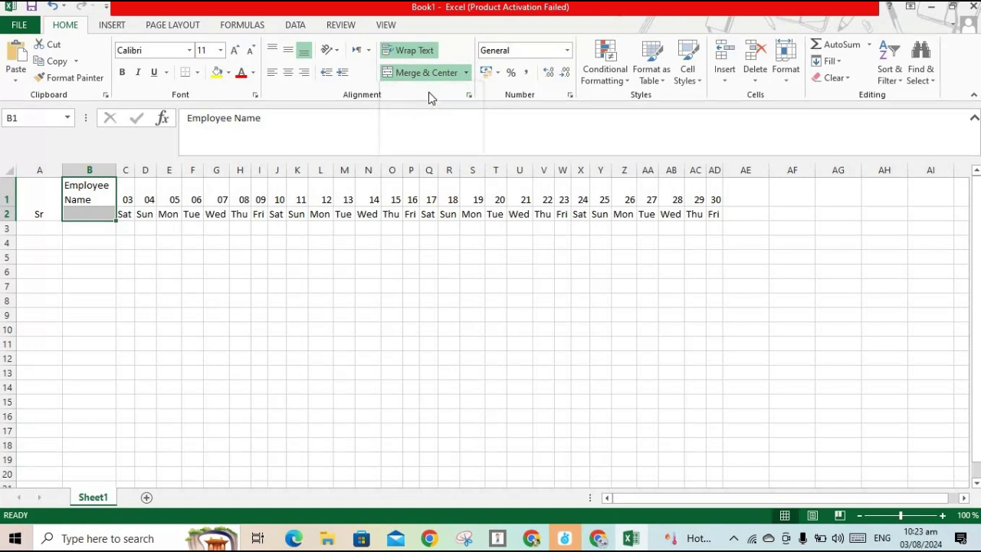
# Step: Undo both header merges and unmerge the Sr cells
pyautogui.click(52, 199)
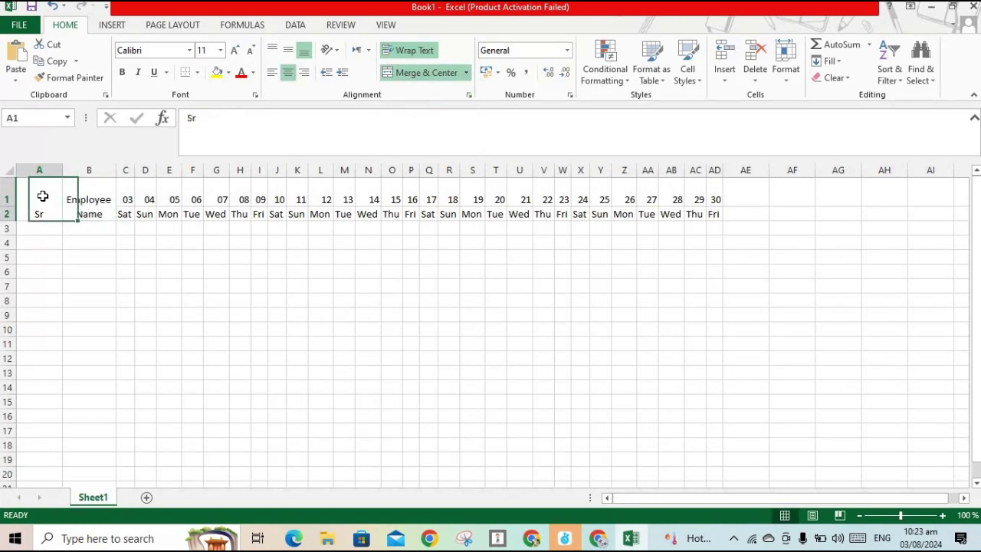
pyautogui.hotkey('ctrl', 'z')
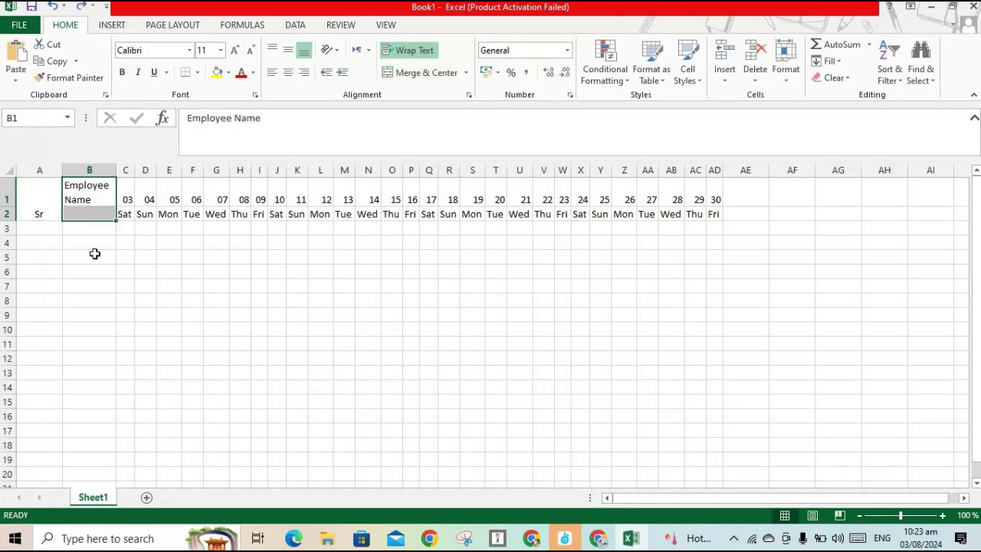
pyautogui.hotkey('ctrl', 'z')
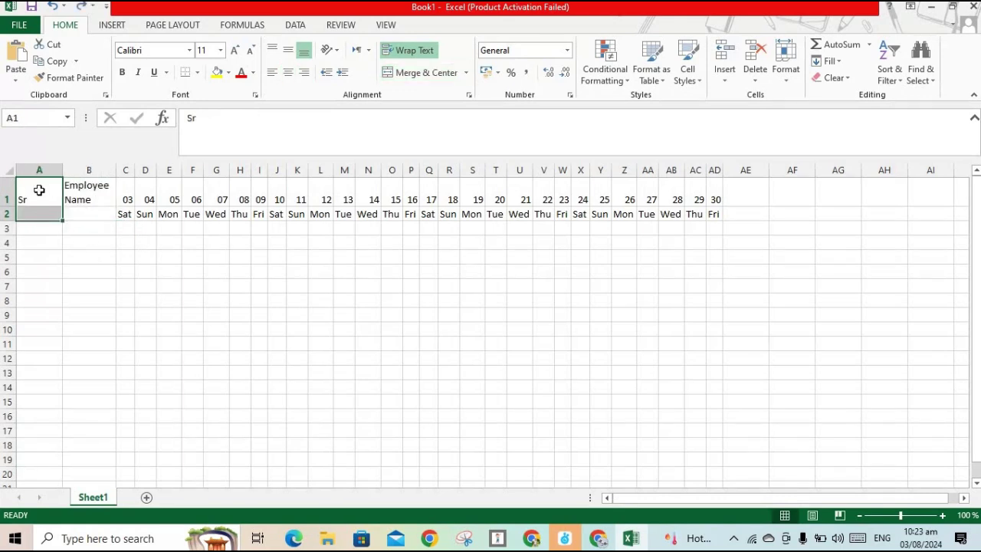
pyautogui.click(458, 72)
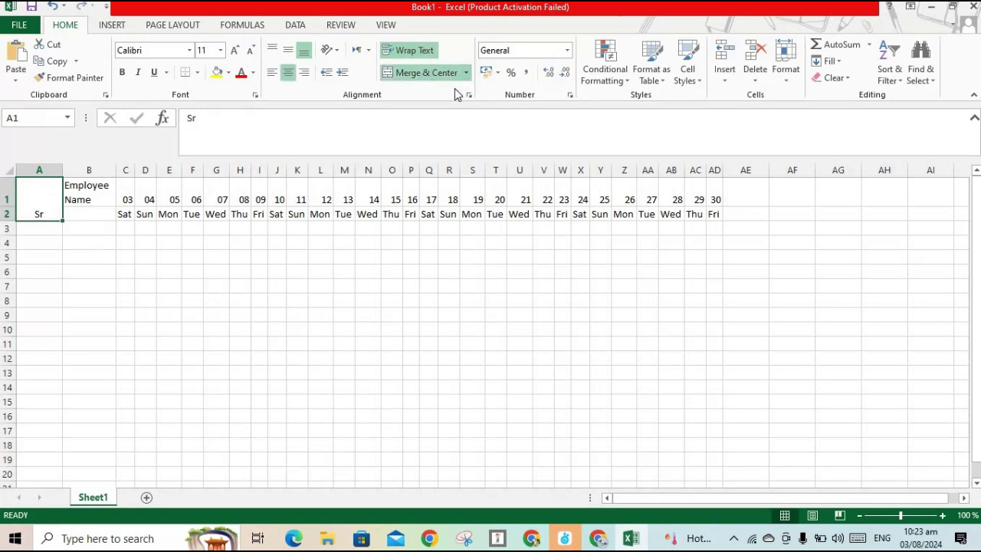
pyautogui.click(464, 74)
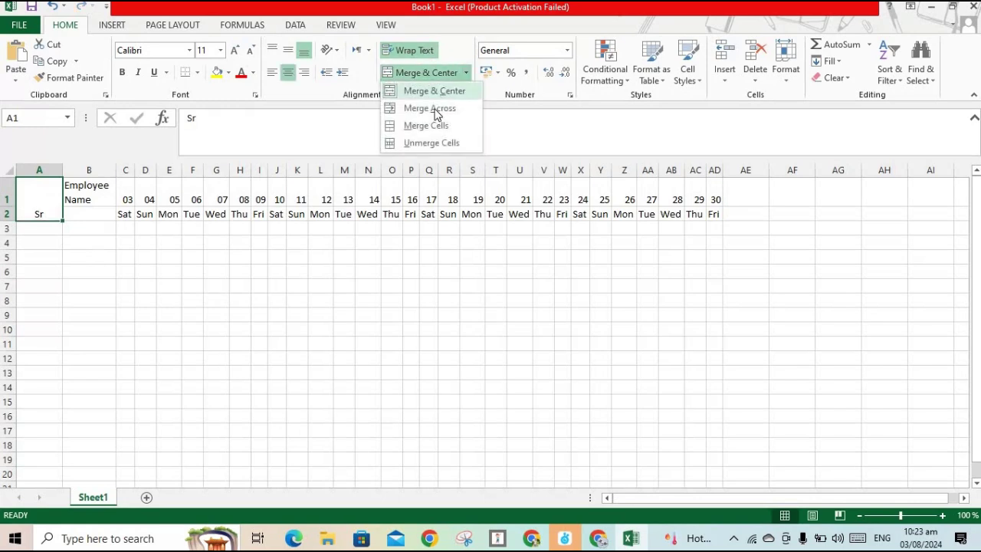
pyautogui.click(436, 92)
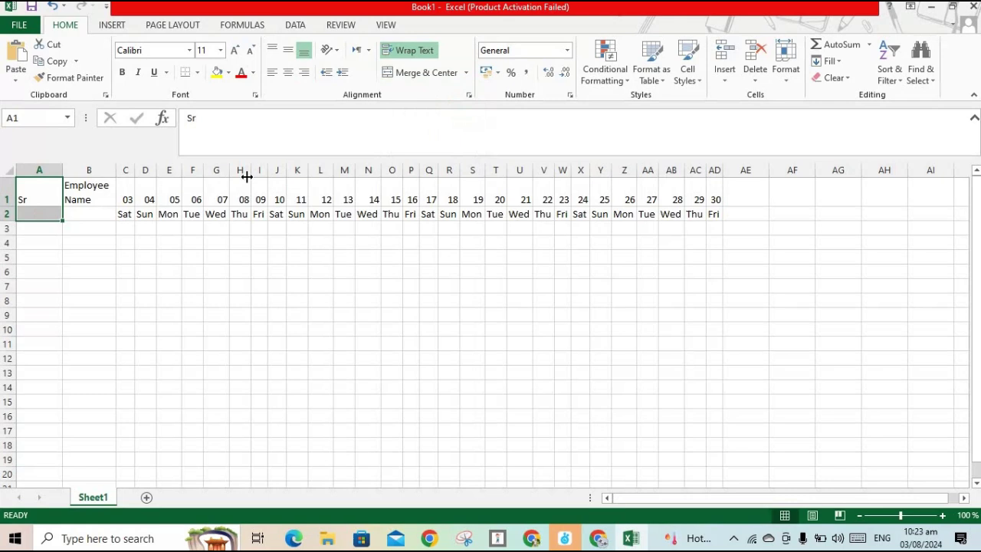
# Step: Re-merge and centre Employee Name in B1:B2 and Sr in A1:A2
pyautogui.click(80, 240)
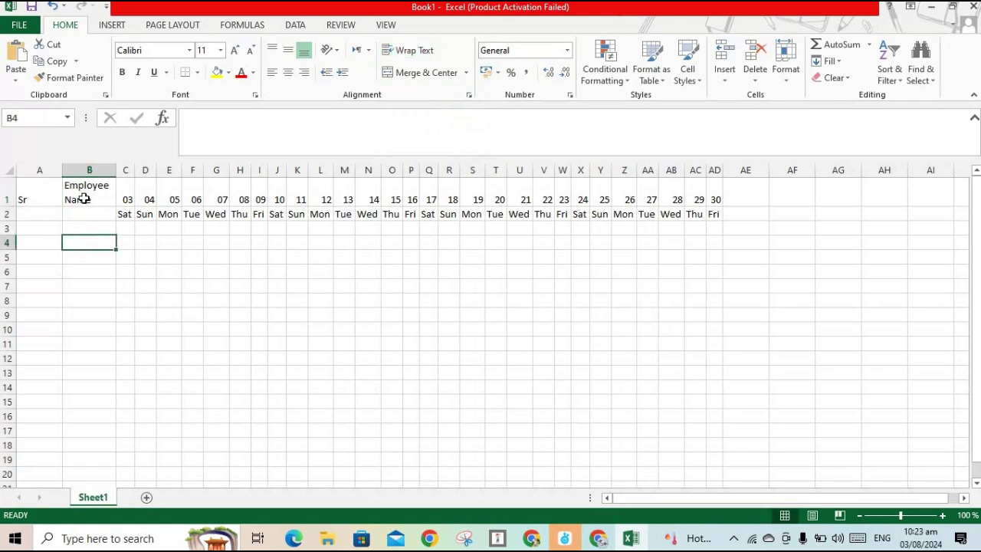
pyautogui.moveTo(80, 195); pyautogui.dragTo(81, 211)
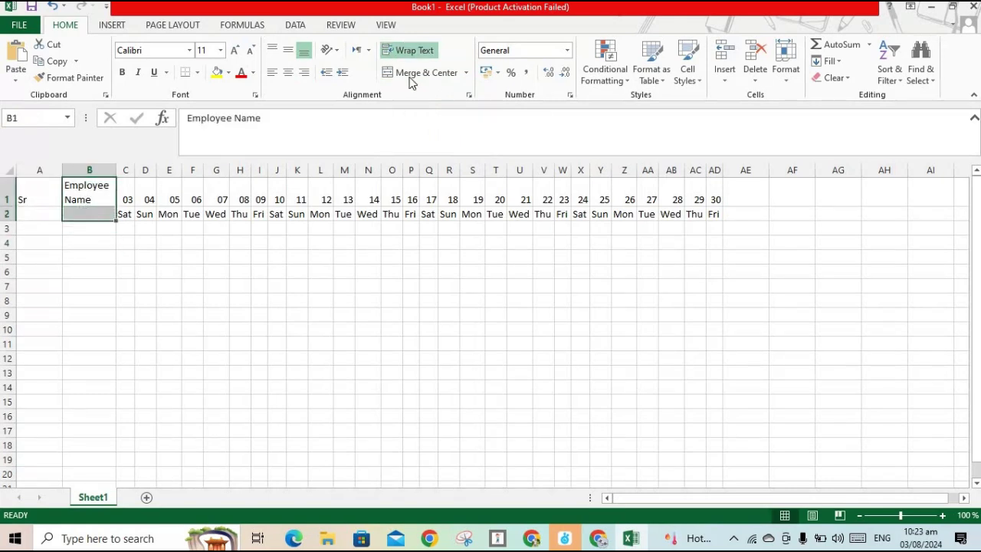
pyautogui.click(465, 72)
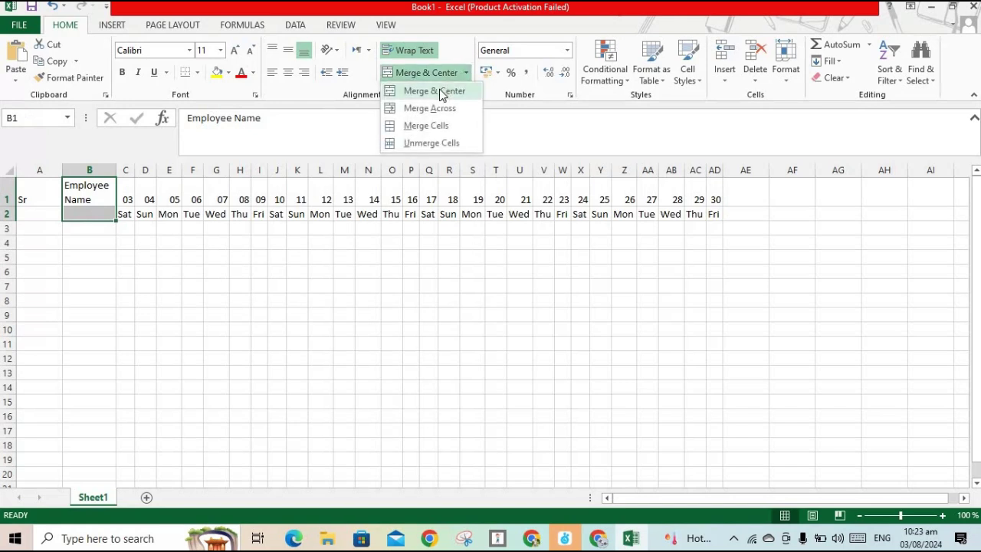
pyautogui.click(442, 91)
pyautogui.moveTo(29, 191); pyautogui.dragTo(36, 211)
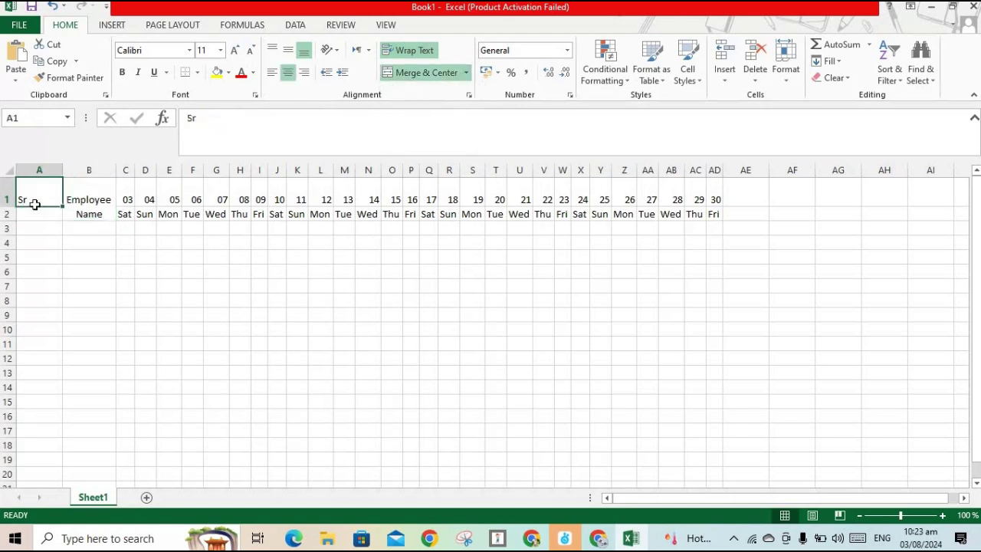
pyautogui.click(465, 73)
pyautogui.click(445, 92)
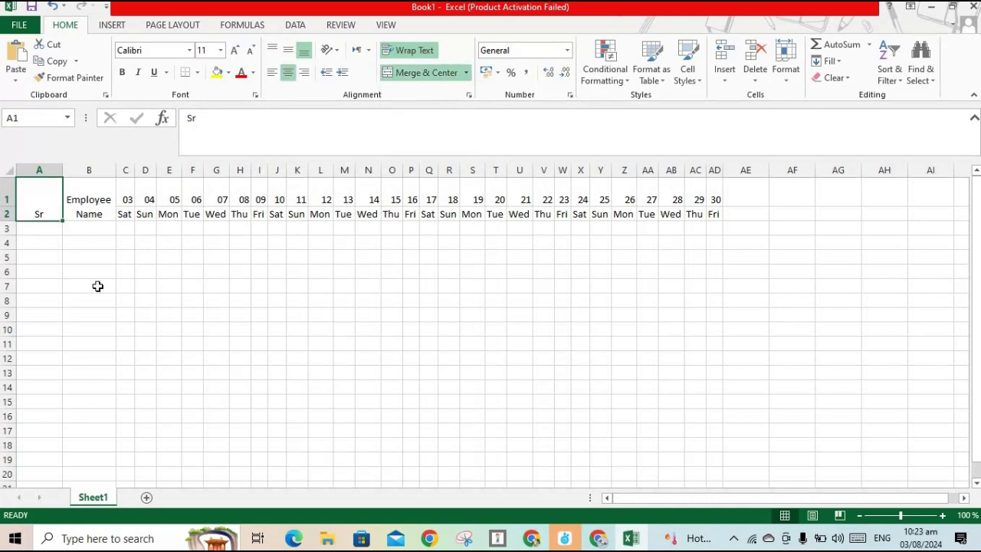
pyautogui.click(94, 253)
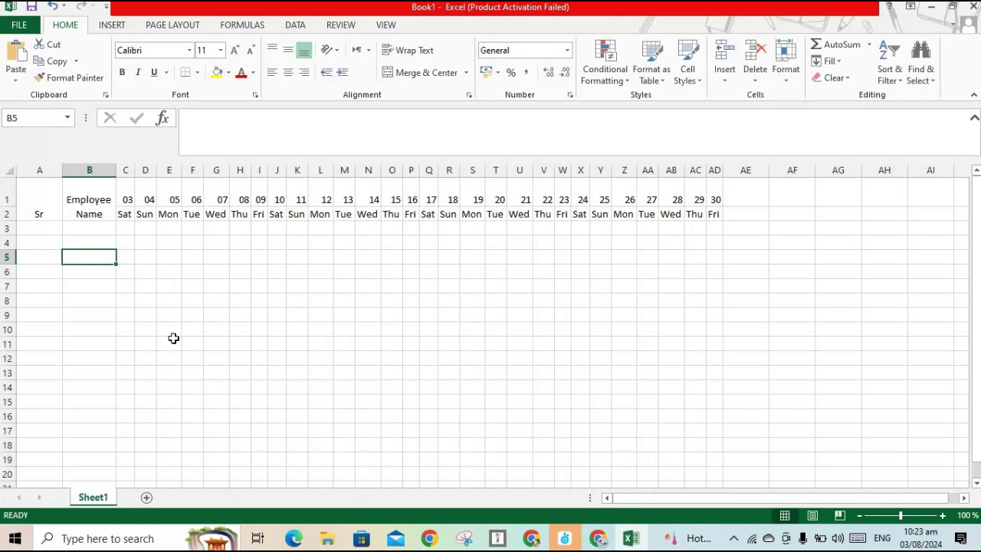
pyautogui.click(70, 228)
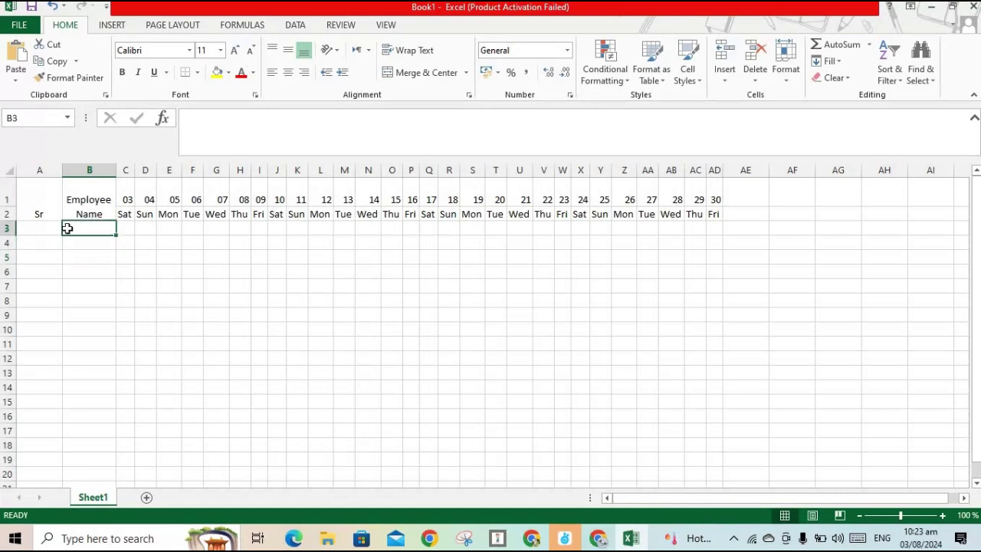
pyautogui.click(35, 228)
# Step: Enter the summary headers and merge-centre Persent, Absent and Holiday over rows 1–2 in AE:AG
pyautogui.click(42, 214)
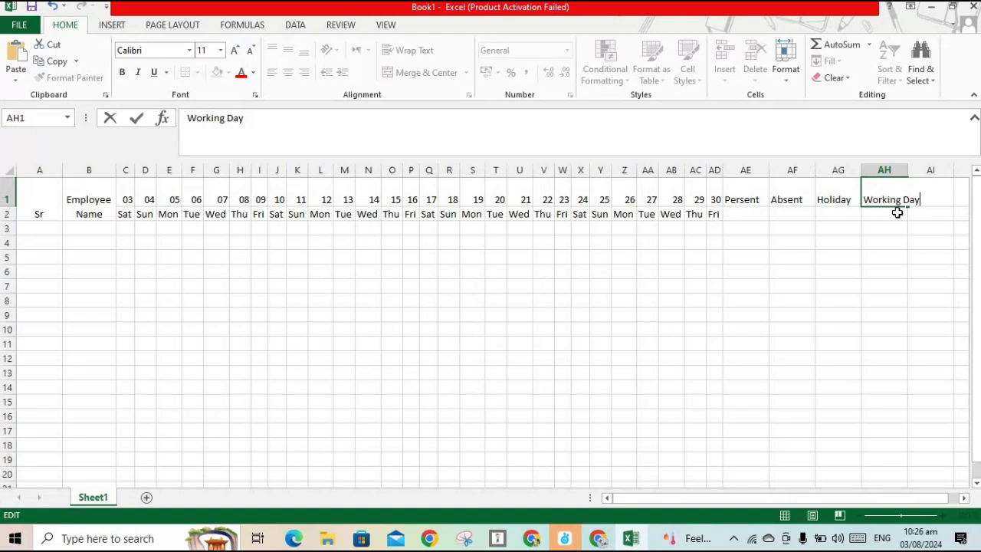
pyautogui.click(803, 228)
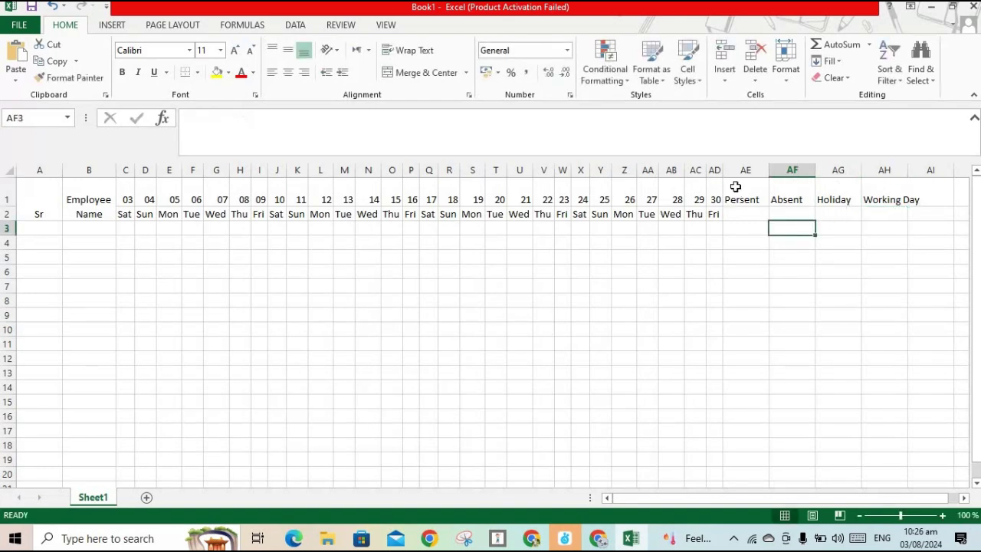
pyautogui.moveTo(748, 196); pyautogui.dragTo(752, 211)
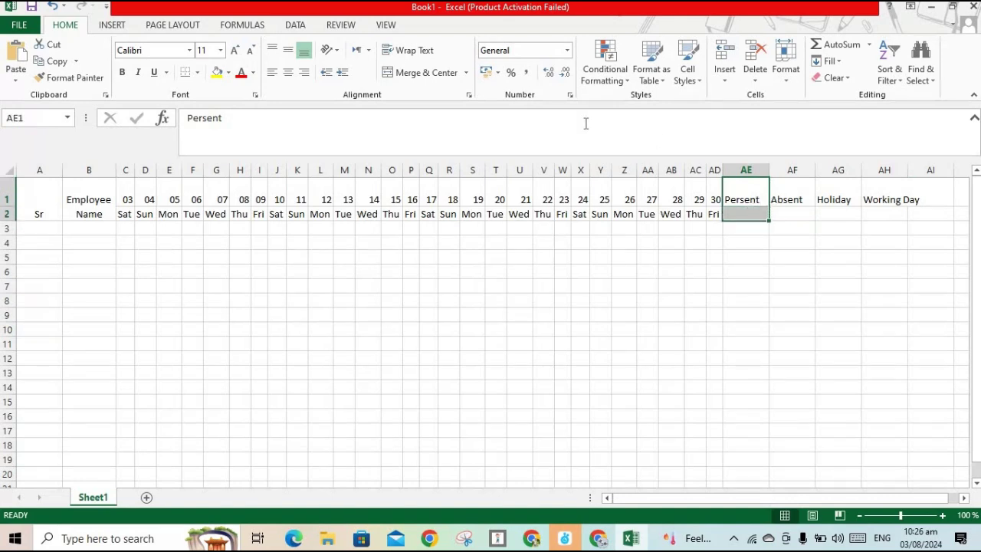
pyautogui.click(465, 72)
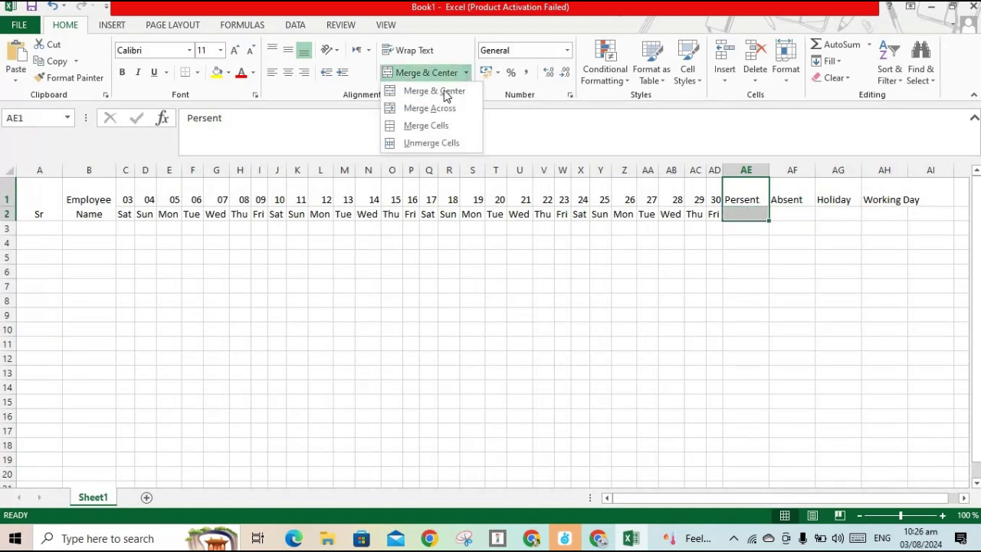
pyautogui.click(438, 91)
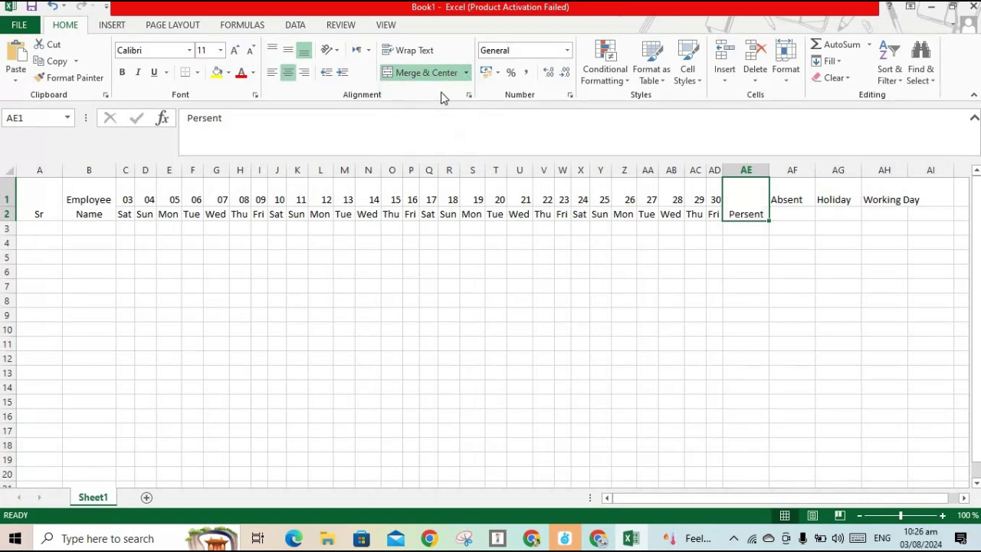
pyautogui.click(792, 198)
pyautogui.moveTo(793, 213); pyautogui.dragTo(793, 214)
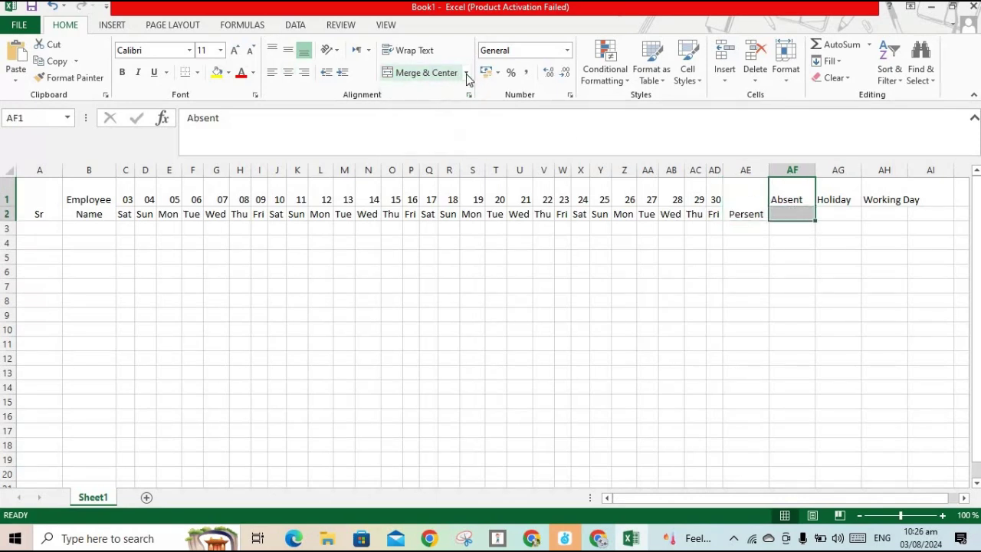
pyautogui.click(420, 72)
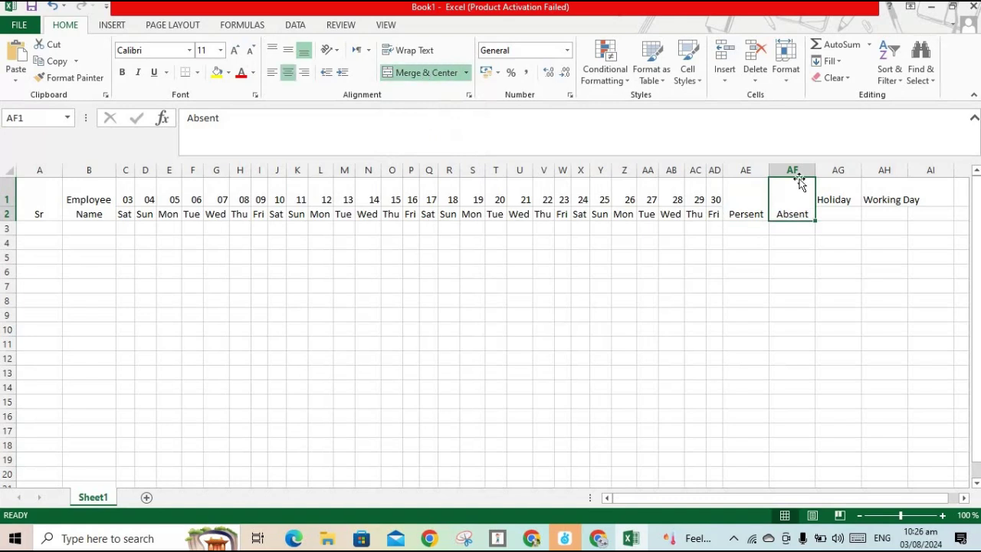
pyautogui.moveTo(837, 189); pyautogui.dragTo(838, 212)
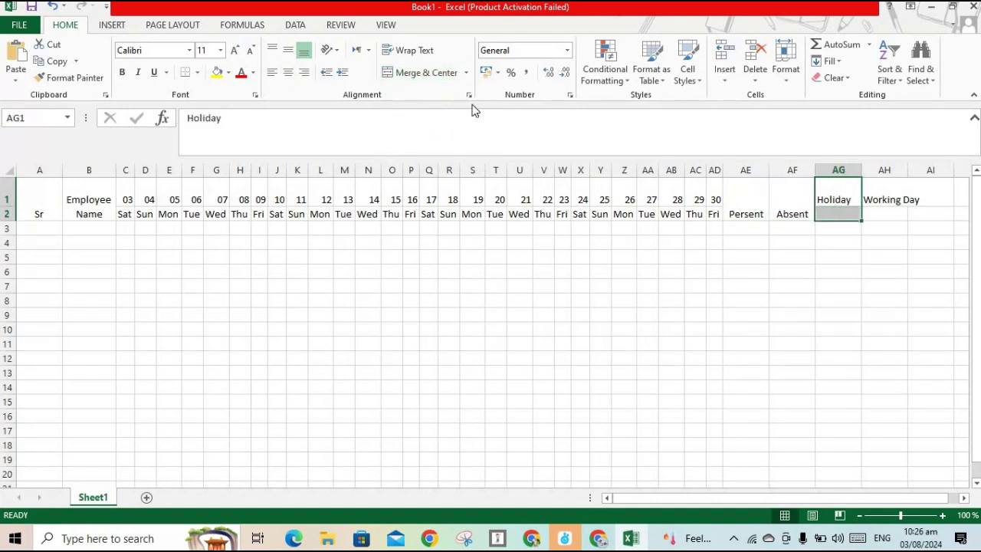
pyautogui.click(427, 72)
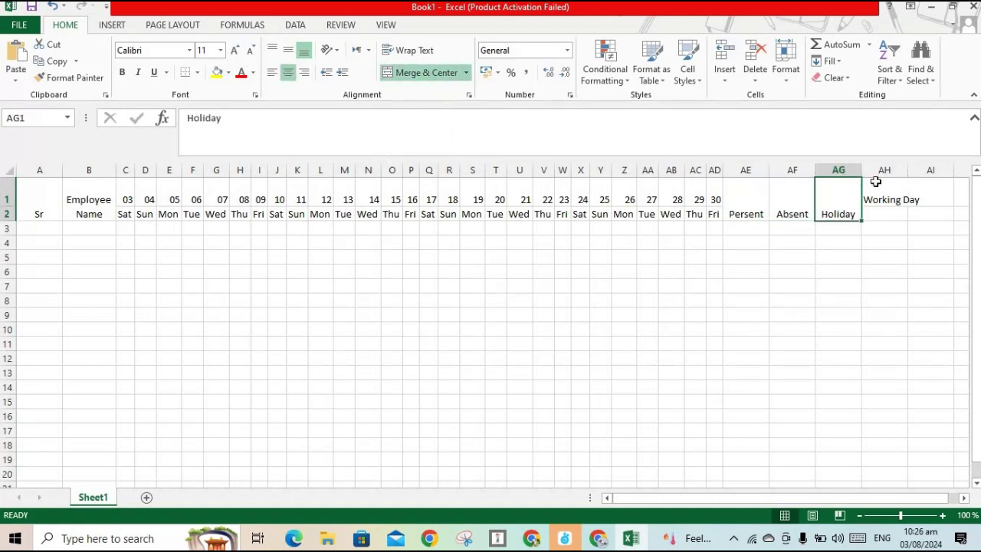
# Step: Merge and centre Working Day across AH1:AH2 and wrap it onto two lines
pyautogui.moveTo(889, 192); pyautogui.dragTo(901, 215)
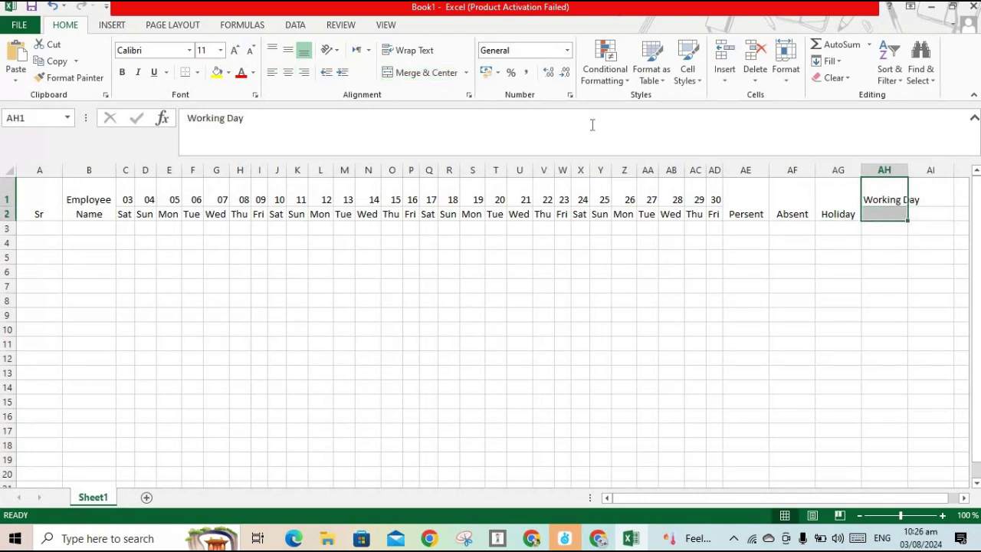
pyautogui.click(429, 71)
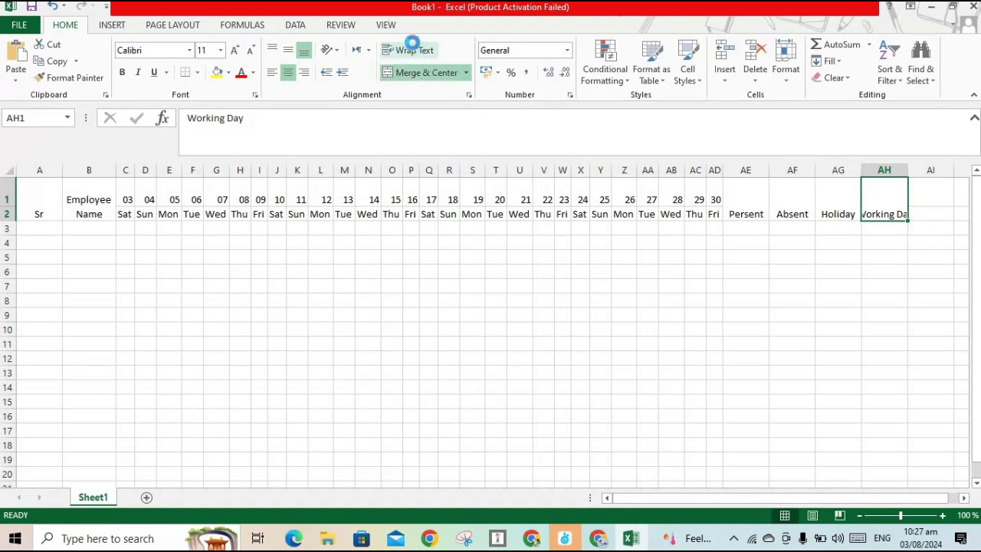
pyautogui.click(413, 49)
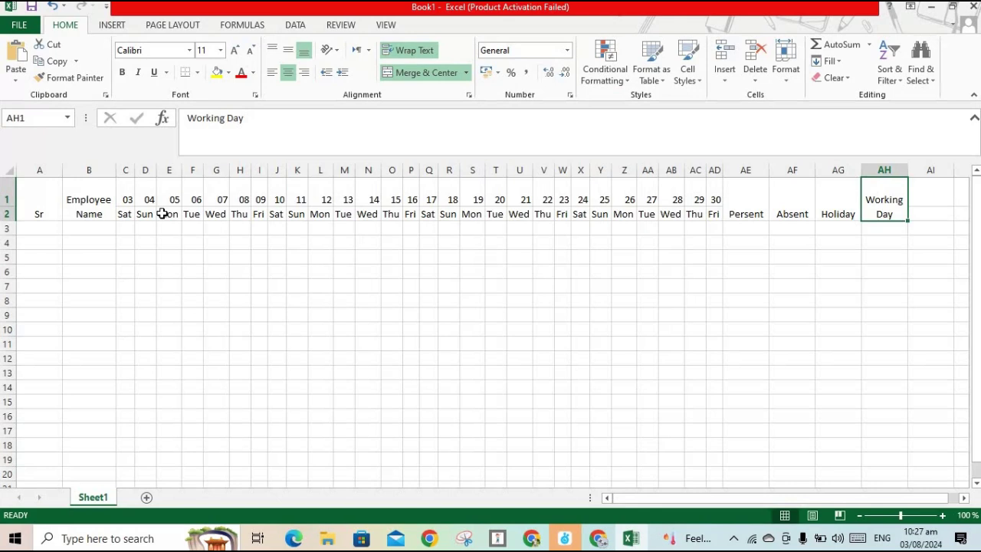
pyautogui.click(47, 232)
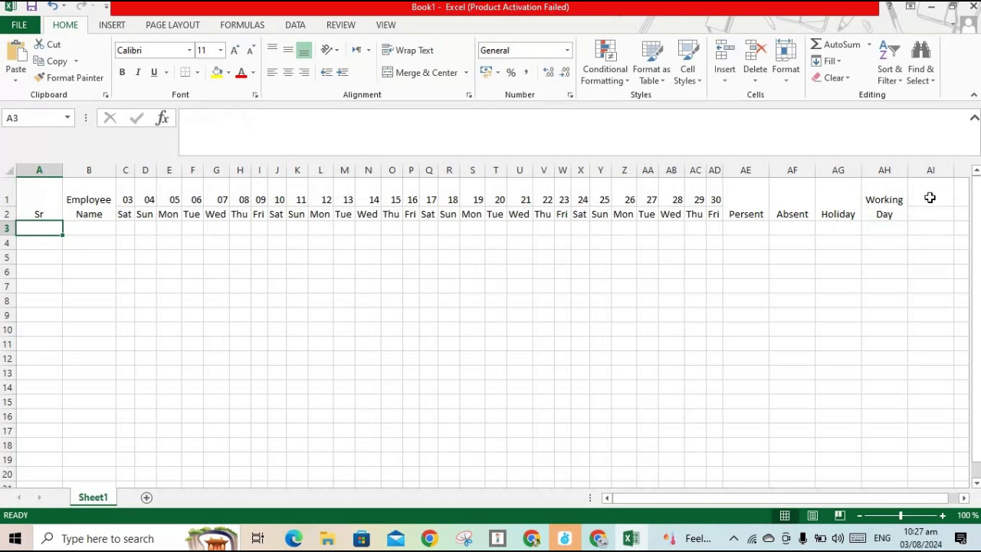
# Step: Type % in AI1 and clear the stray % that landed in AI3
pyautogui.moveTo(926, 197); pyautogui.dragTo(928, 213)
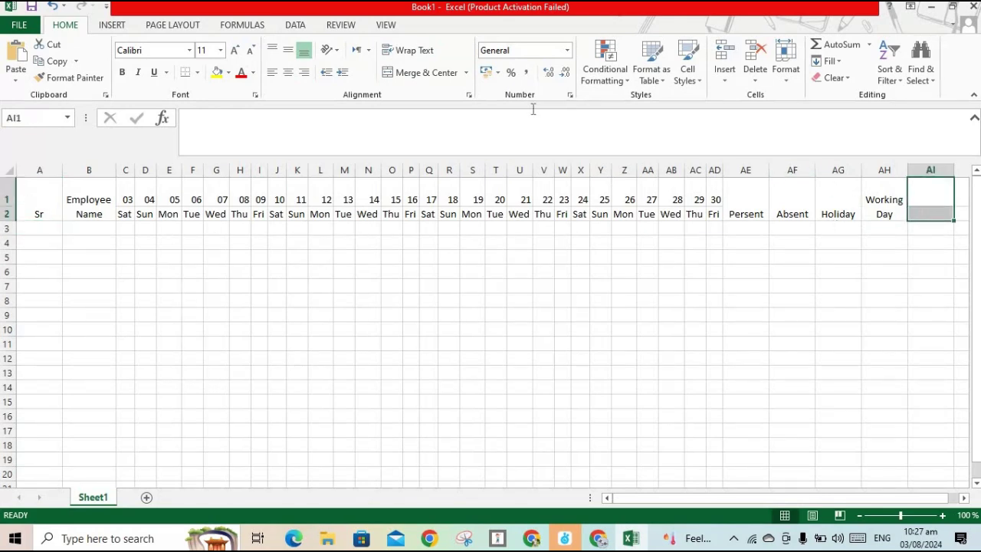
pyautogui.click(930, 192)
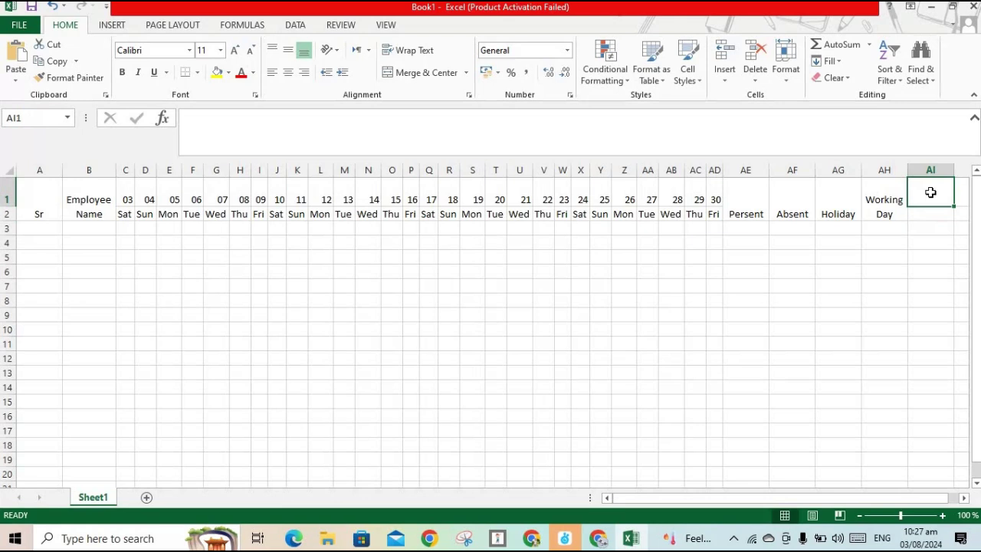
pyautogui.write('%')
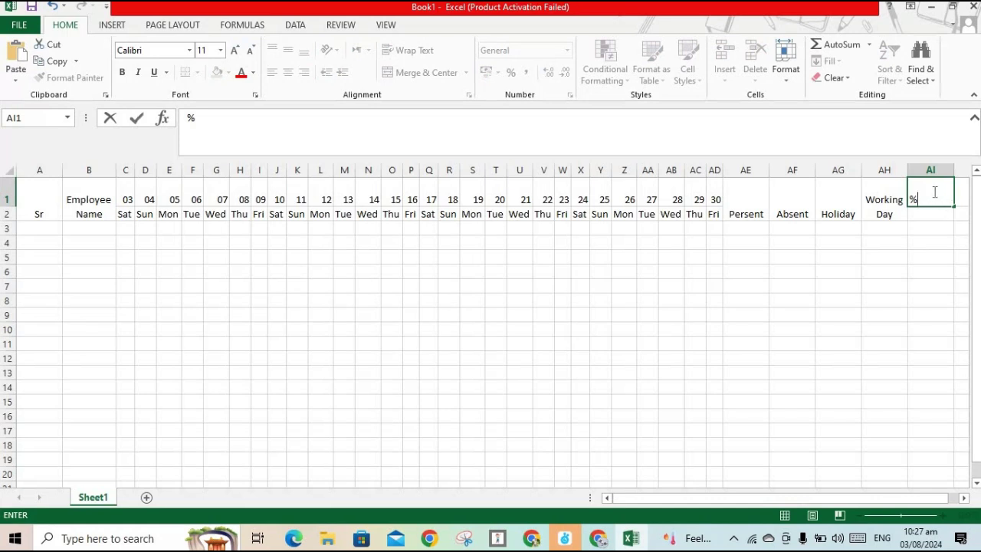
pyautogui.moveTo(935, 213); pyautogui.dragTo(913, 184)
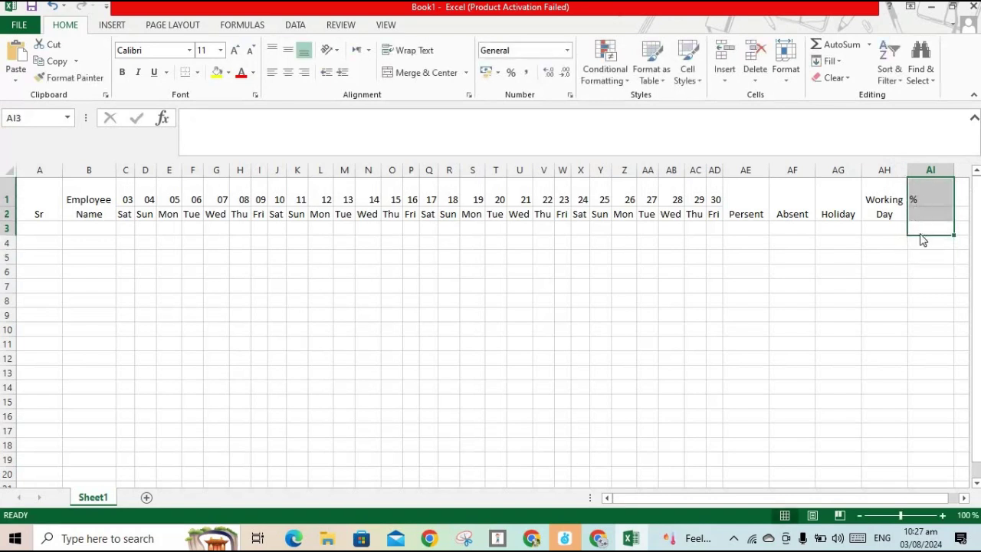
pyautogui.moveTo(921, 233); pyautogui.dragTo(920, 261)
pyautogui.click(886, 243)
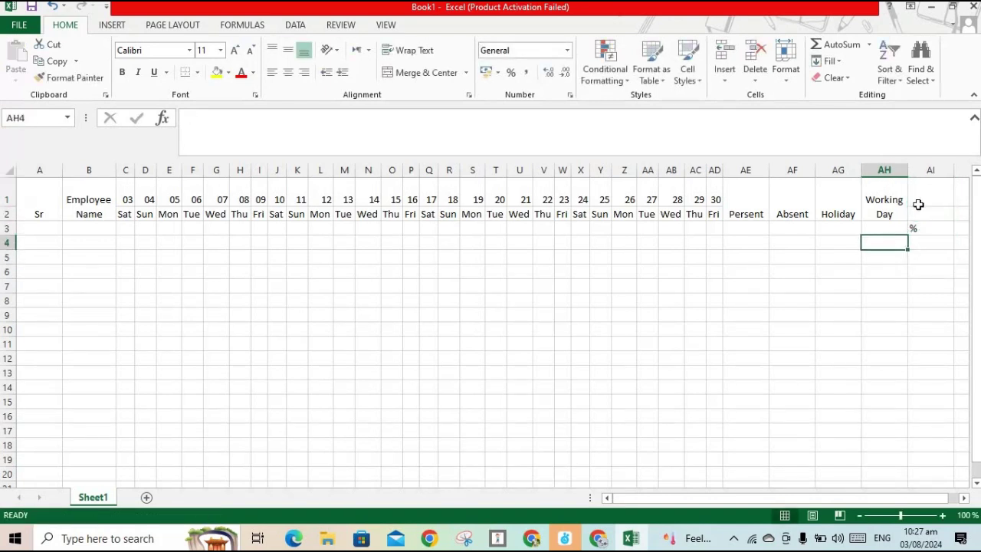
pyautogui.moveTo(916, 192); pyautogui.dragTo(925, 214)
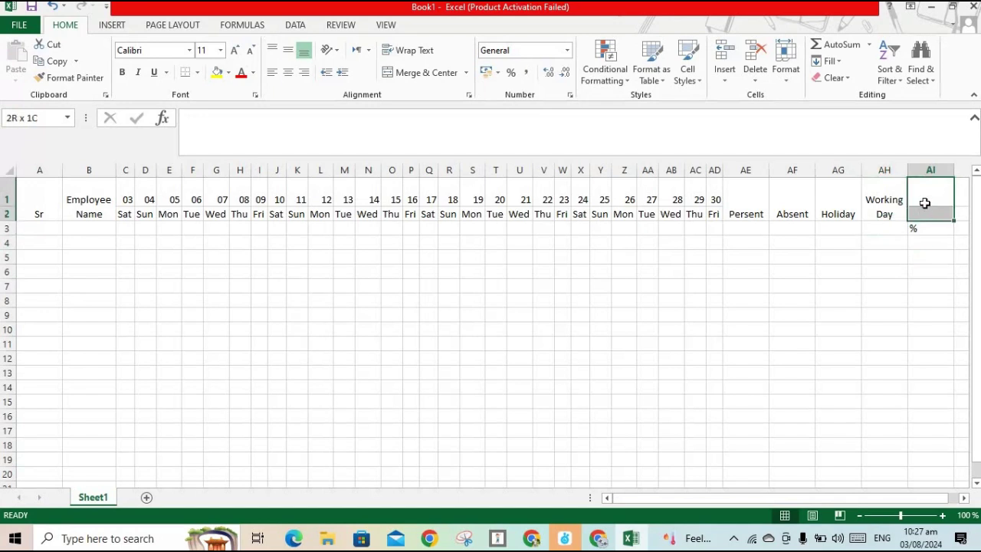
pyautogui.click(924, 229)
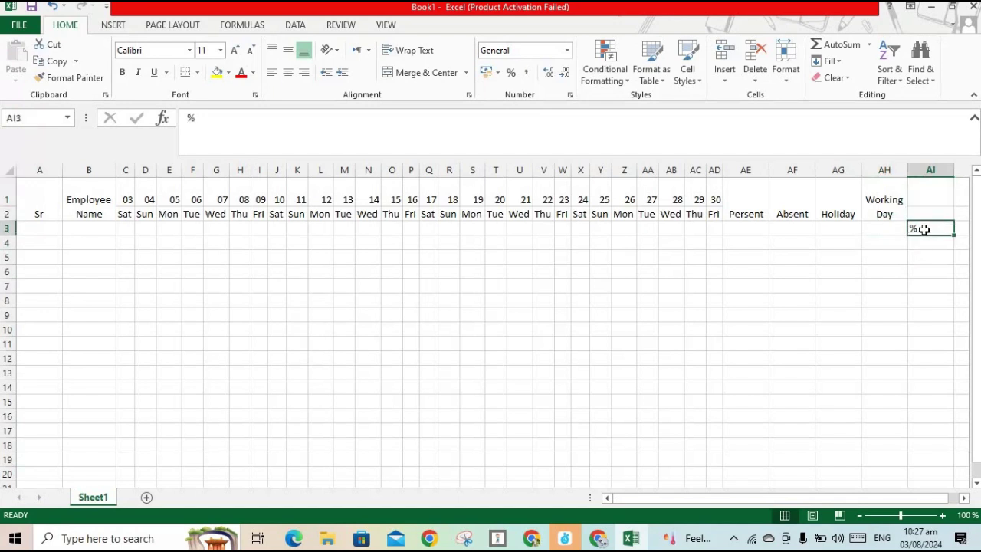
pyautogui.press('BackSpace')
# Step: Enter % as the AI1 heading and merge-centre it across AI1:AI2
pyautogui.click(923, 191)
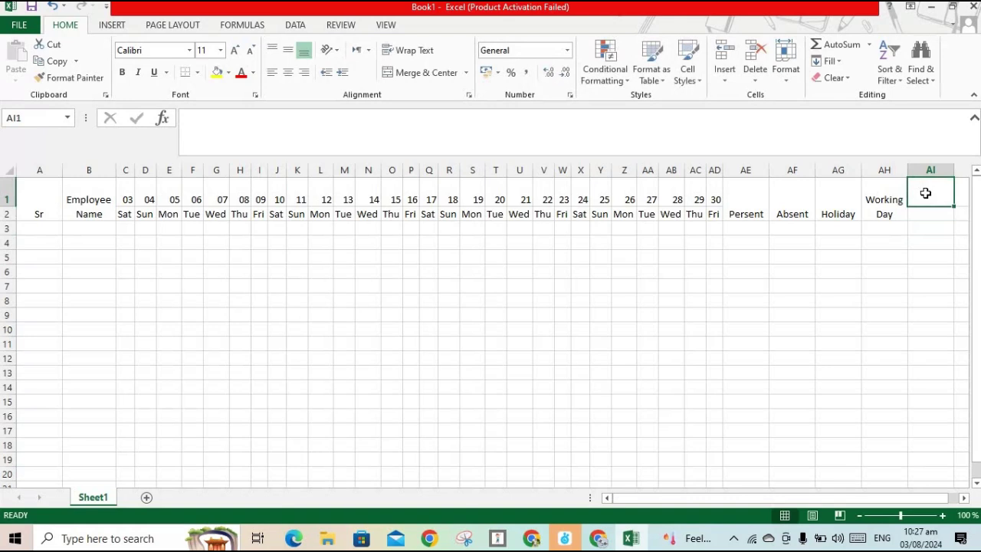
pyautogui.press('BackSpace')
pyautogui.write('%')
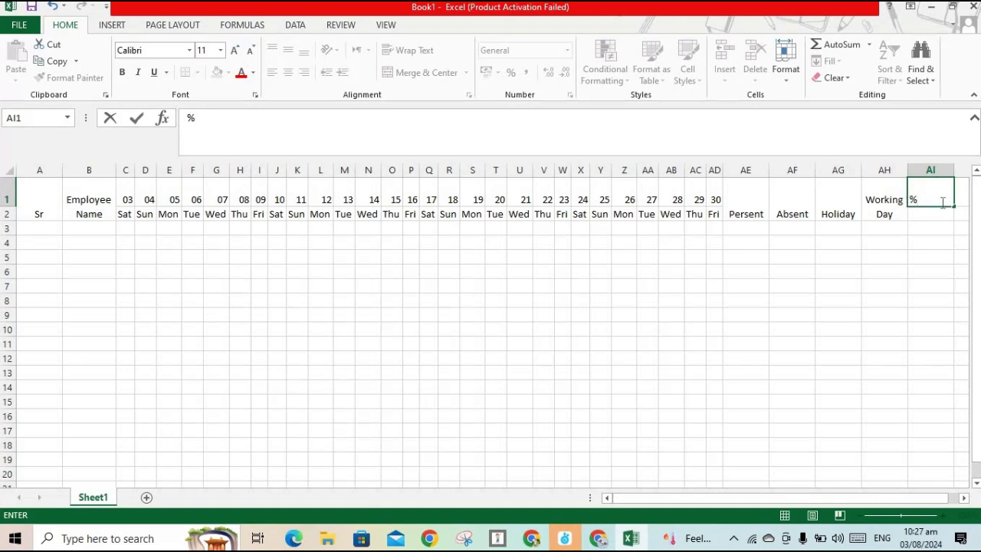
pyautogui.click(926, 214)
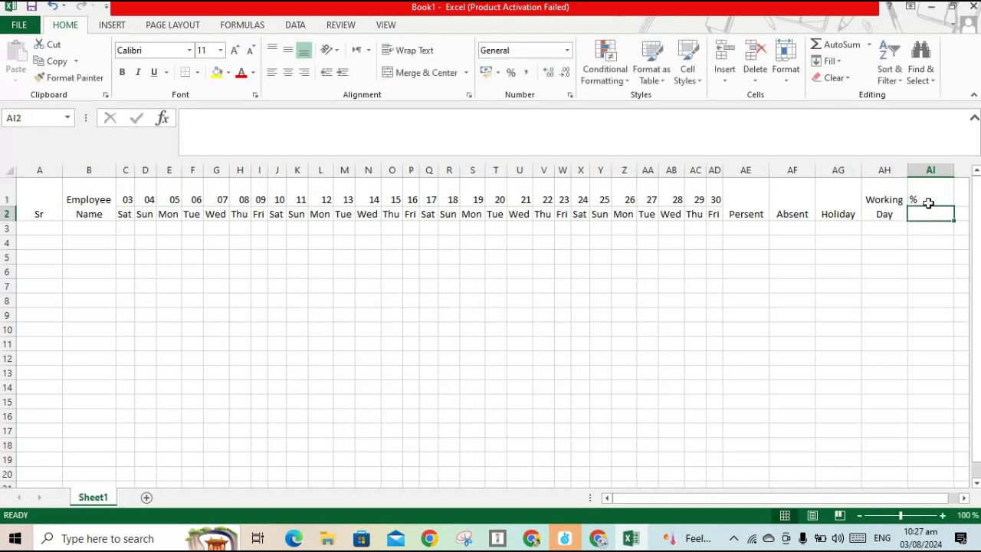
pyautogui.moveTo(924, 212); pyautogui.dragTo(922, 197)
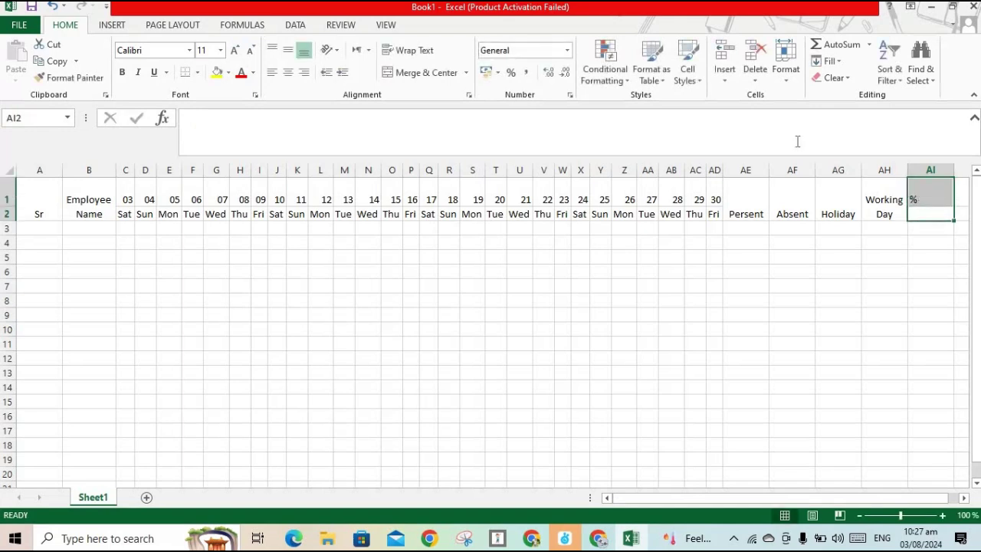
pyautogui.click(420, 74)
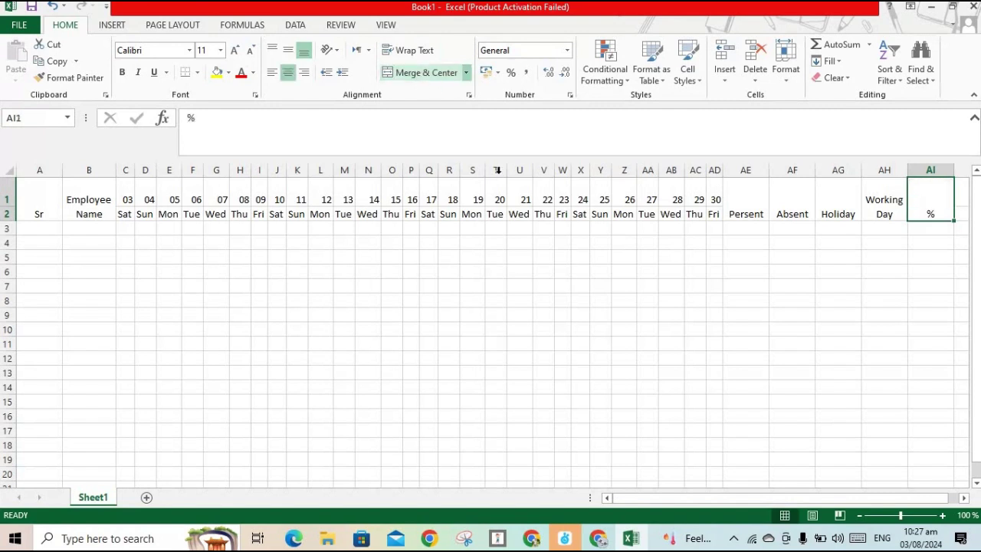
pyautogui.click(499, 241)
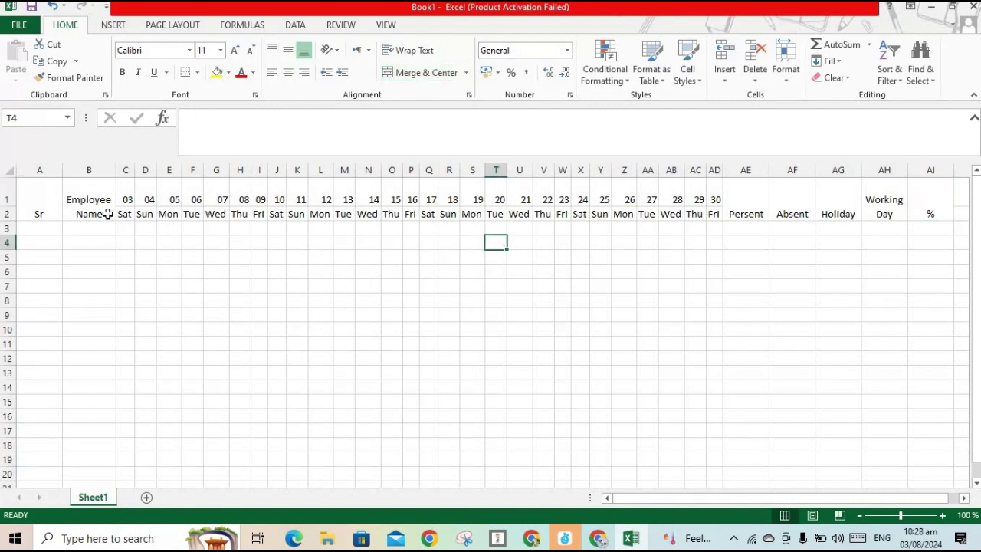
# Step: Left-align the header texts in A1:AI2 and apply All Borders to them
pyautogui.moveTo(40, 194); pyautogui.dragTo(714, 214)
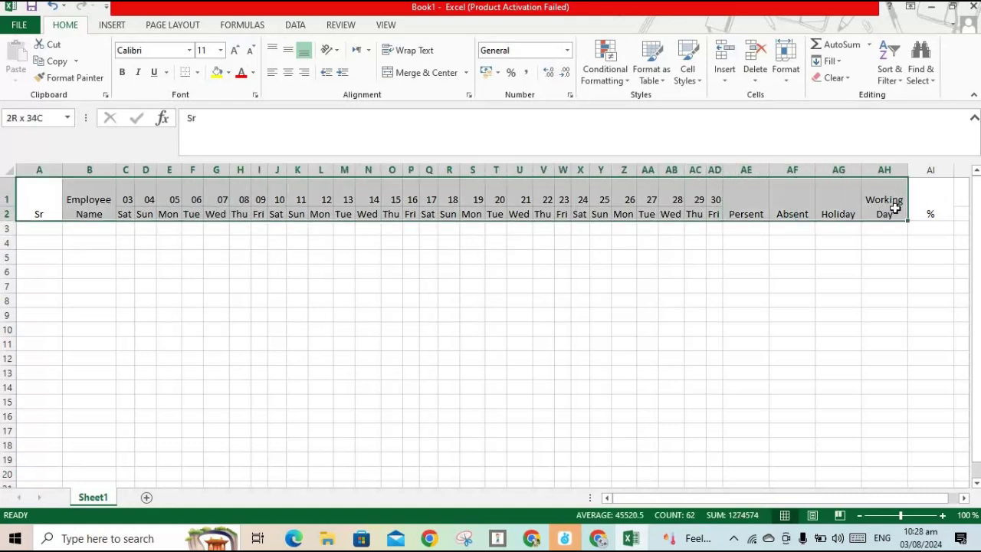
pyautogui.moveTo(795, 205); pyautogui.dragTo(927, 205)
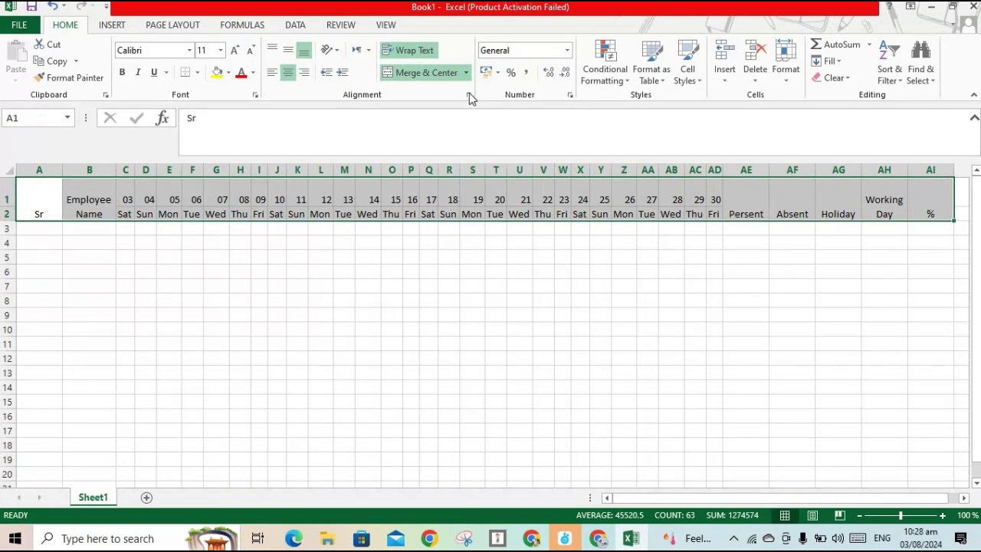
pyautogui.click(290, 73)
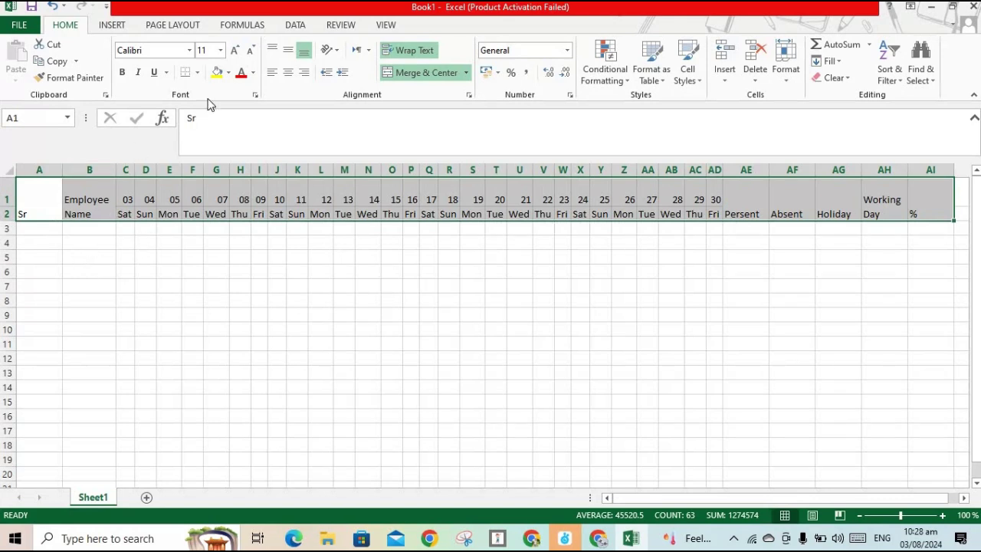
pyautogui.click(197, 72)
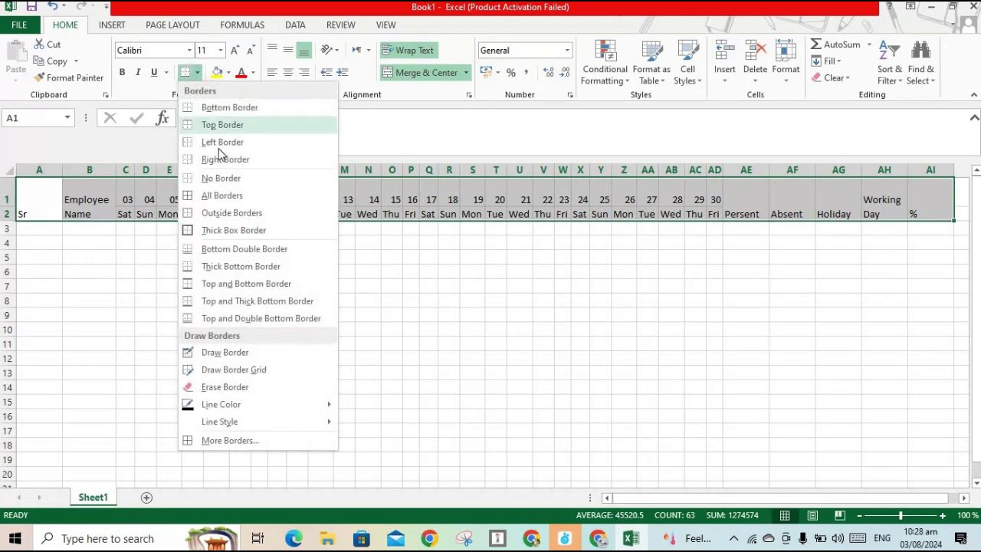
pyautogui.click(223, 196)
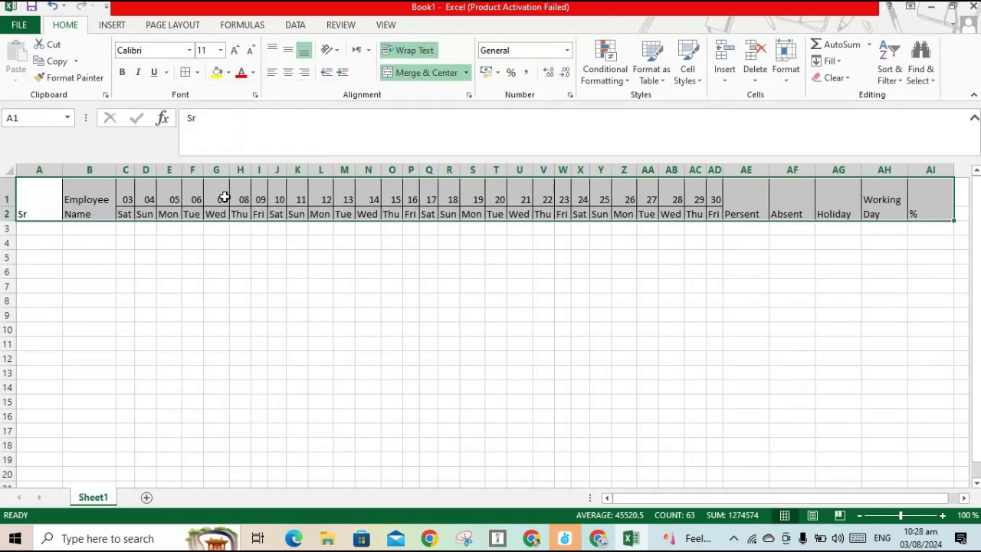
pyautogui.click(471, 275)
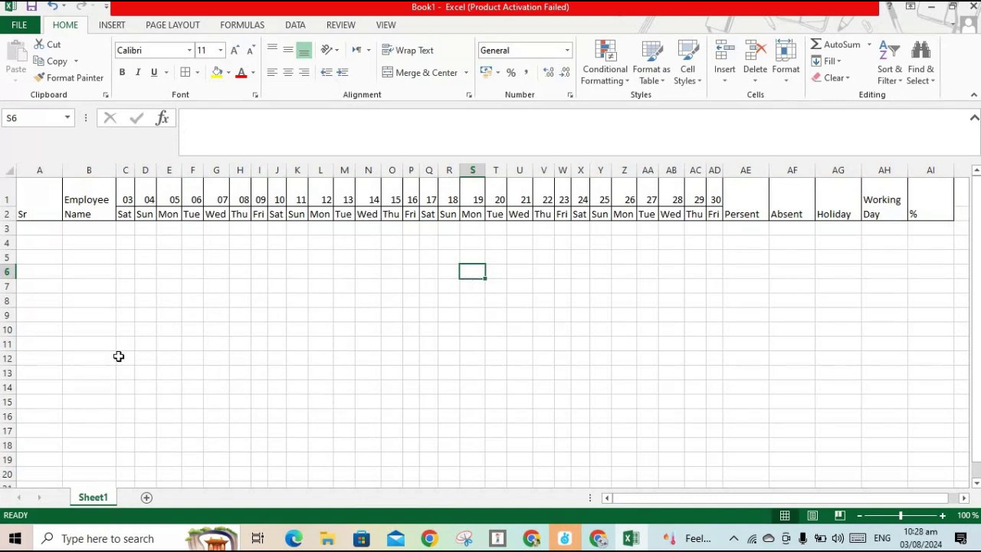
# Step: Enter the twelve employee names in B3:B14
pyautogui.click(38, 229)
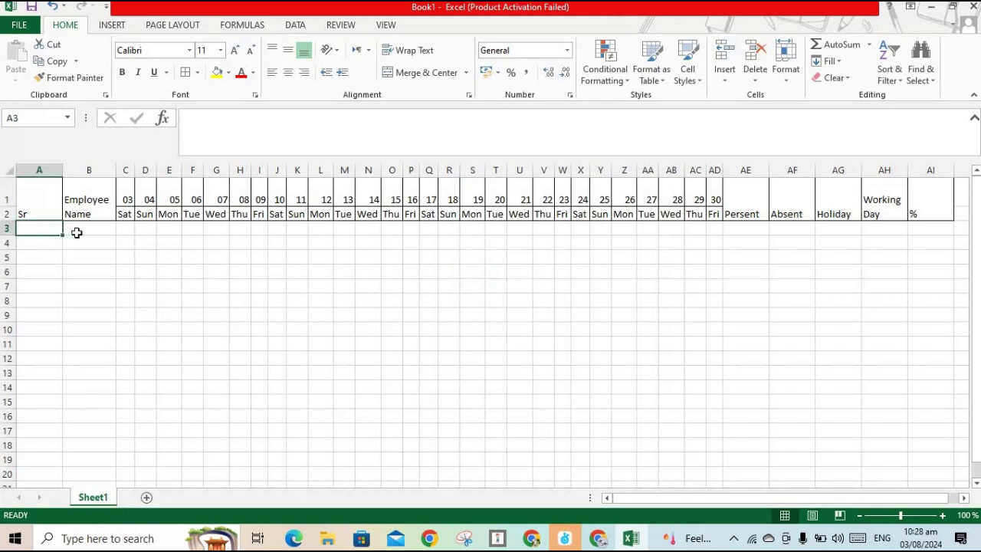
pyautogui.click(95, 227)
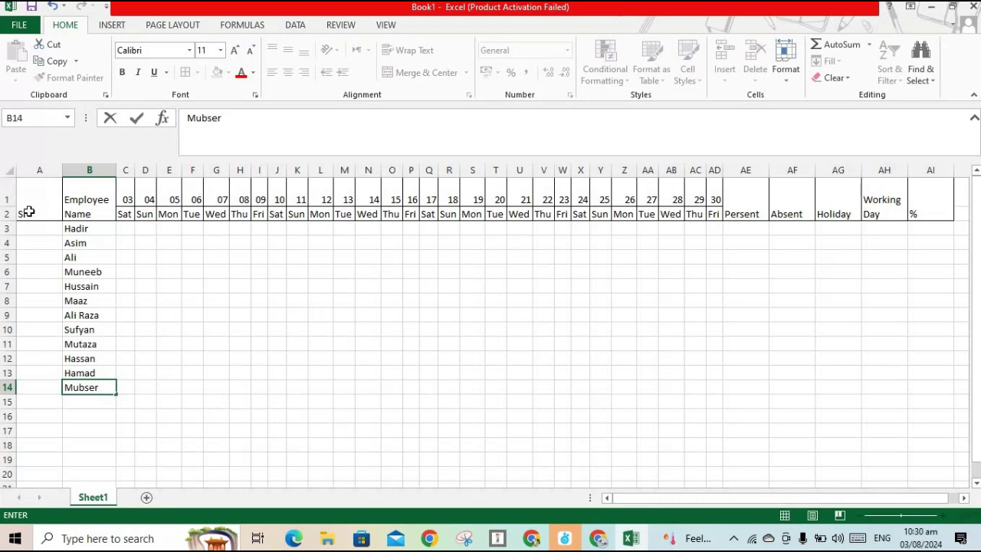
pyautogui.click(46, 230)
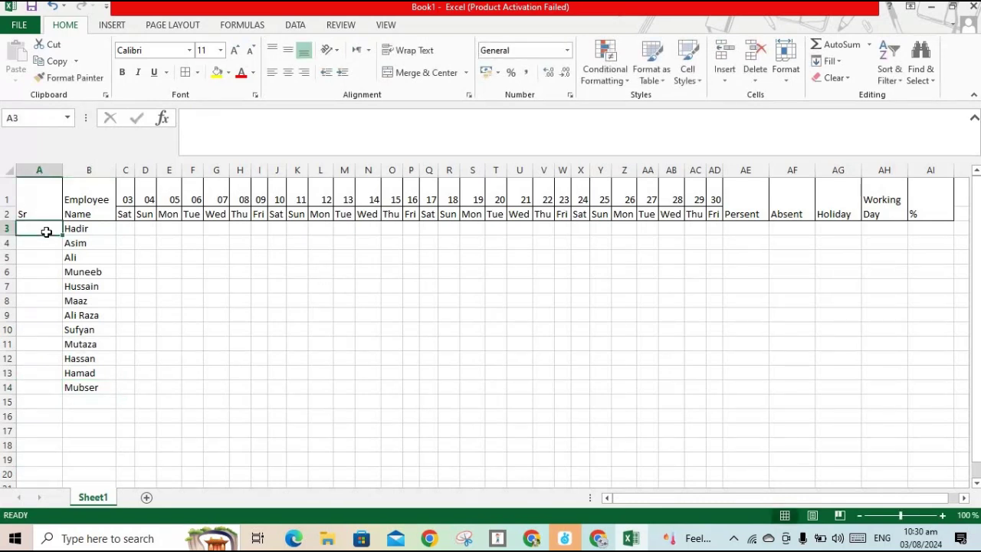
# Step: Number the employees 1 to 12 in A3:A14 by filling down from 1 and 2
pyautogui.write('1')
pyautogui.press('Return')
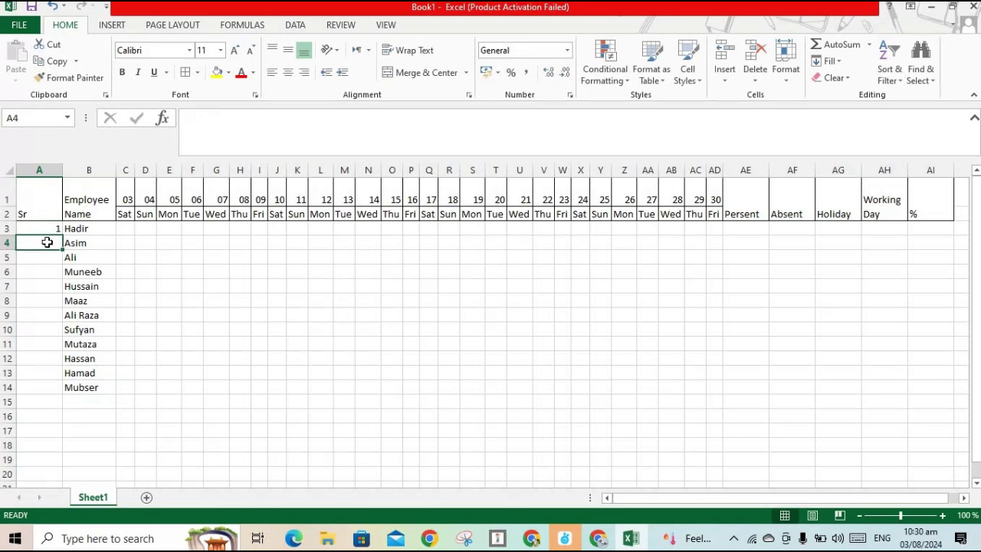
pyautogui.write('2')
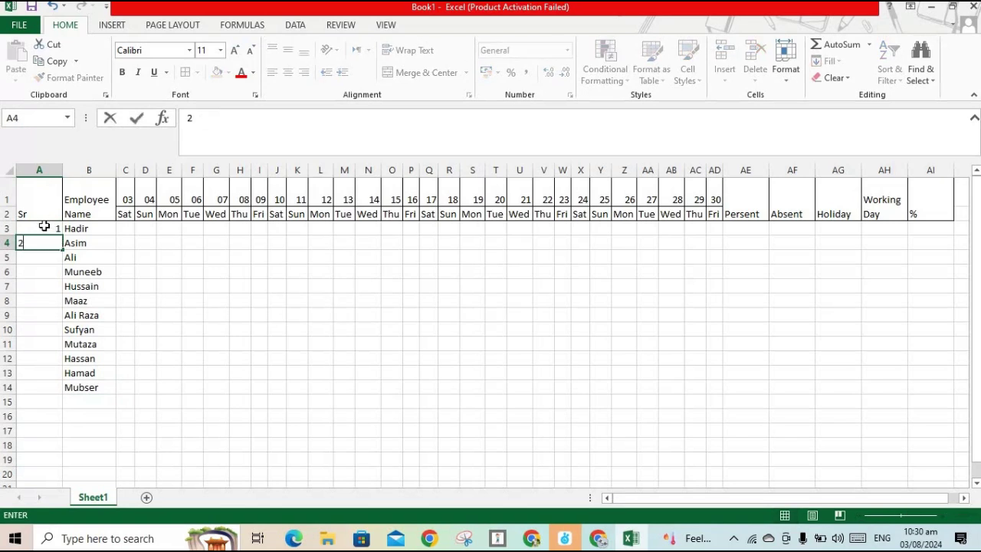
pyautogui.moveTo(43, 229); pyautogui.dragTo(46, 240)
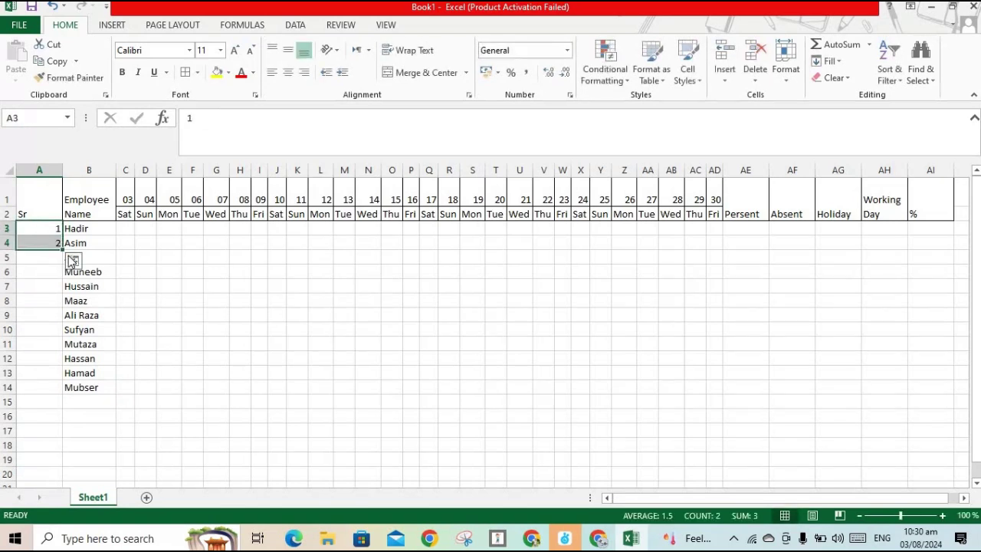
pyautogui.moveTo(62, 249); pyautogui.dragTo(63, 392)
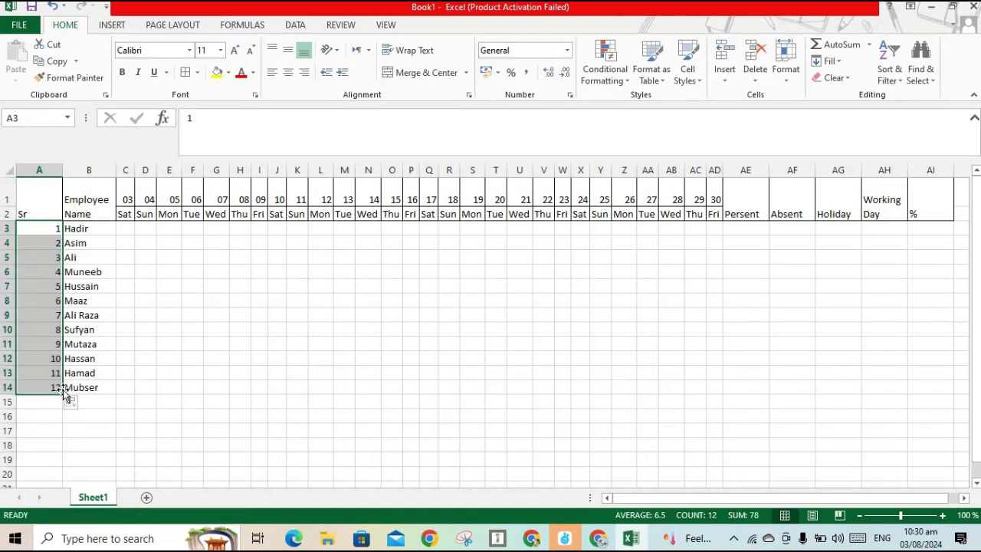
pyautogui.click(39, 188)
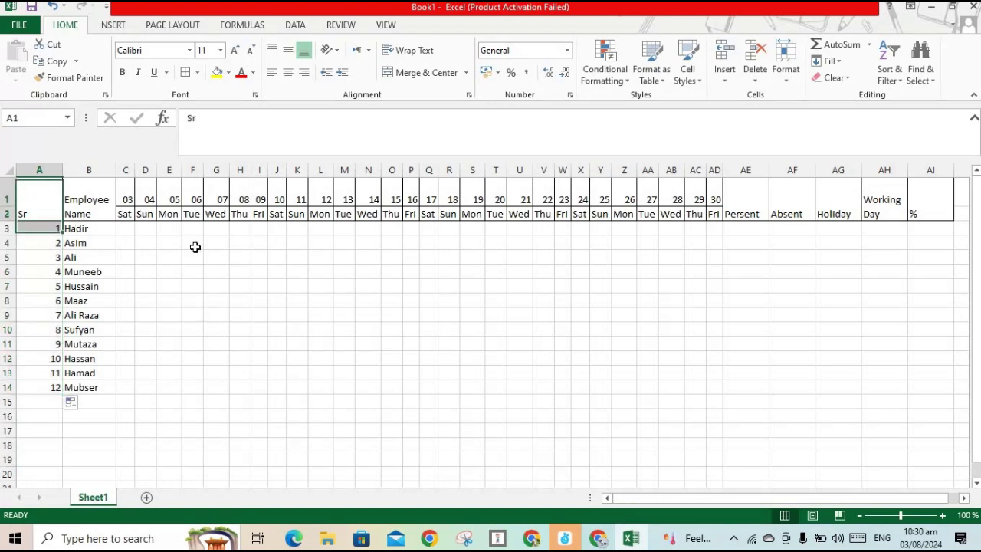
pyautogui.moveTo(195, 247); pyautogui.dragTo(913, 390)
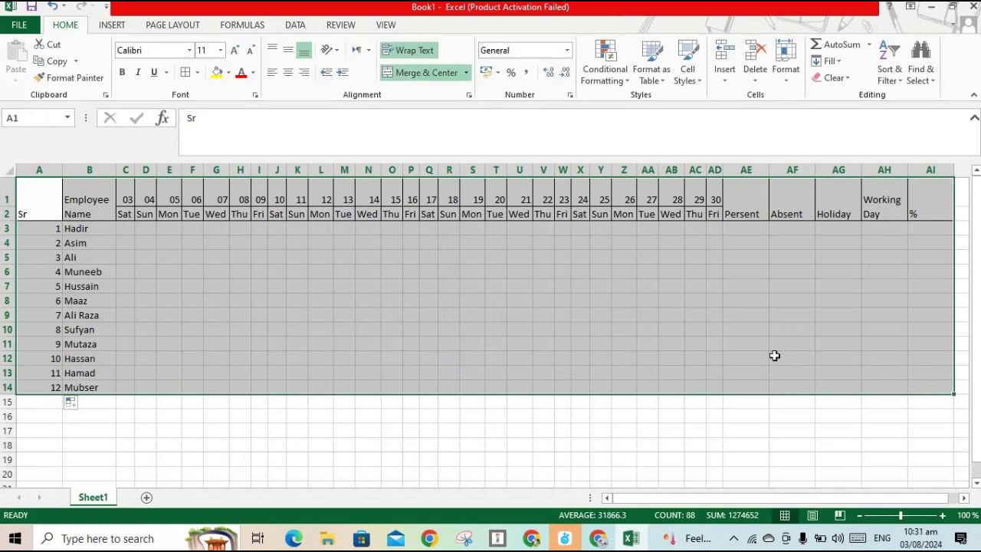
# Step: Apply All Borders to the whole table A1:AI14
pyautogui.click(197, 73)
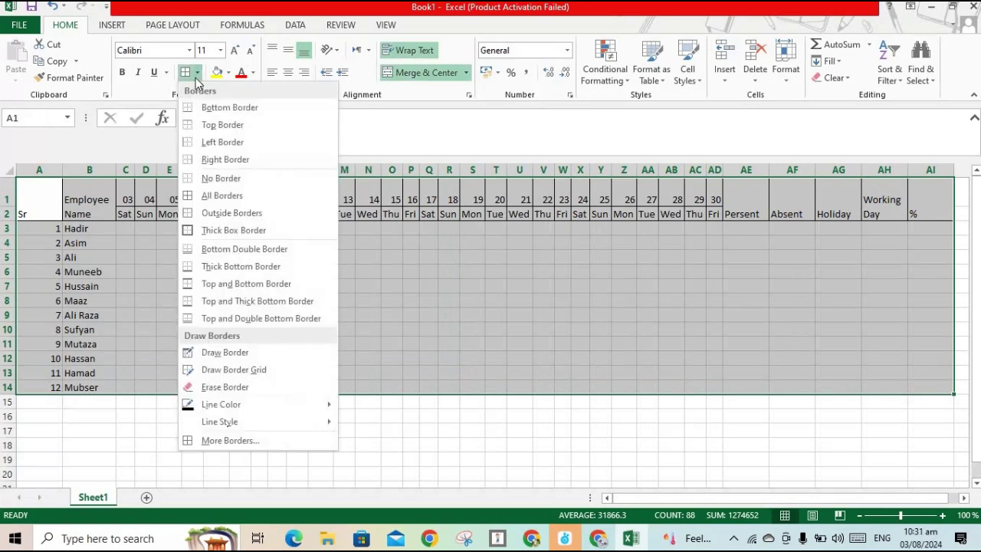
pyautogui.click(222, 197)
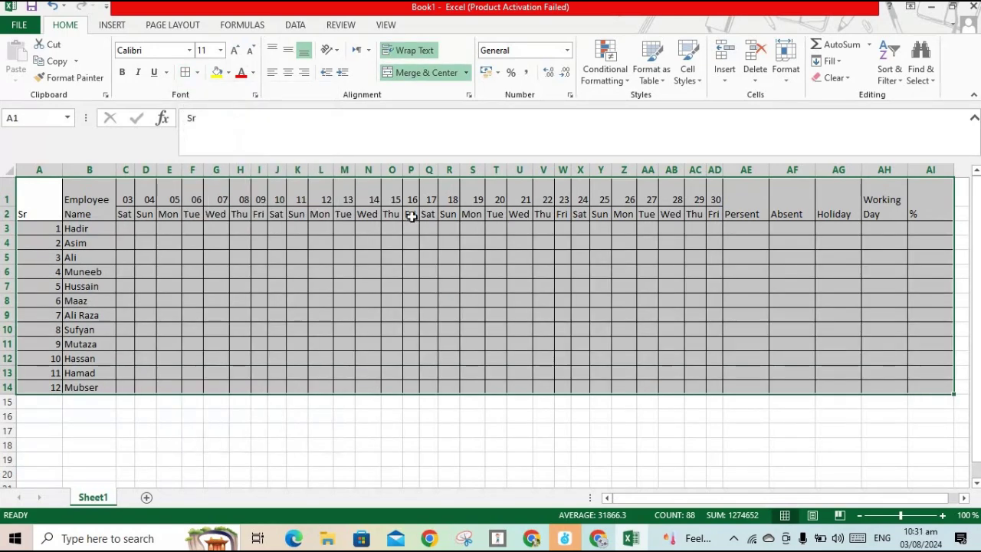
pyautogui.click(322, 430)
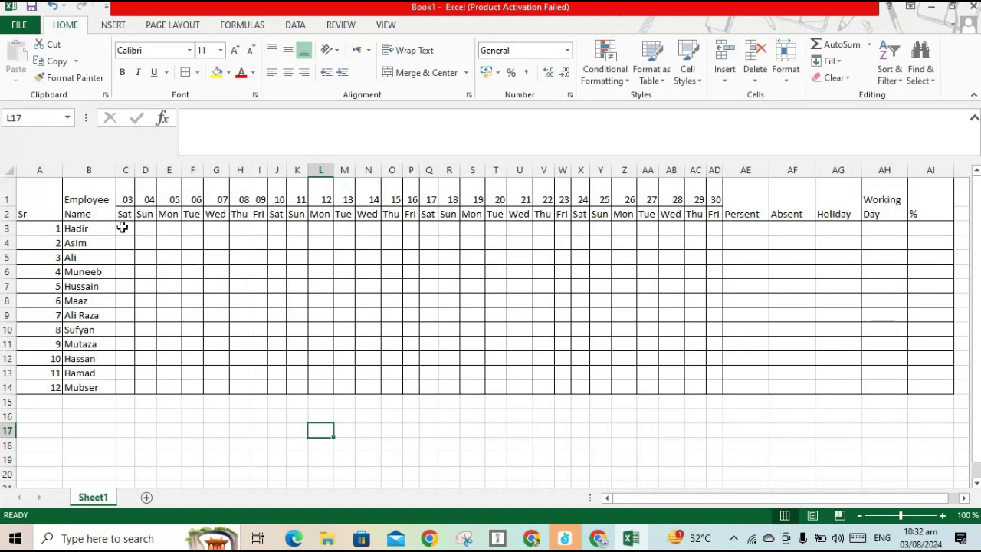
# Step: Fill the Sunday cells in columns D, K, R and Y, rows 3–14, with light orange
pyautogui.moveTo(121, 228); pyautogui.dragTo(124, 386)
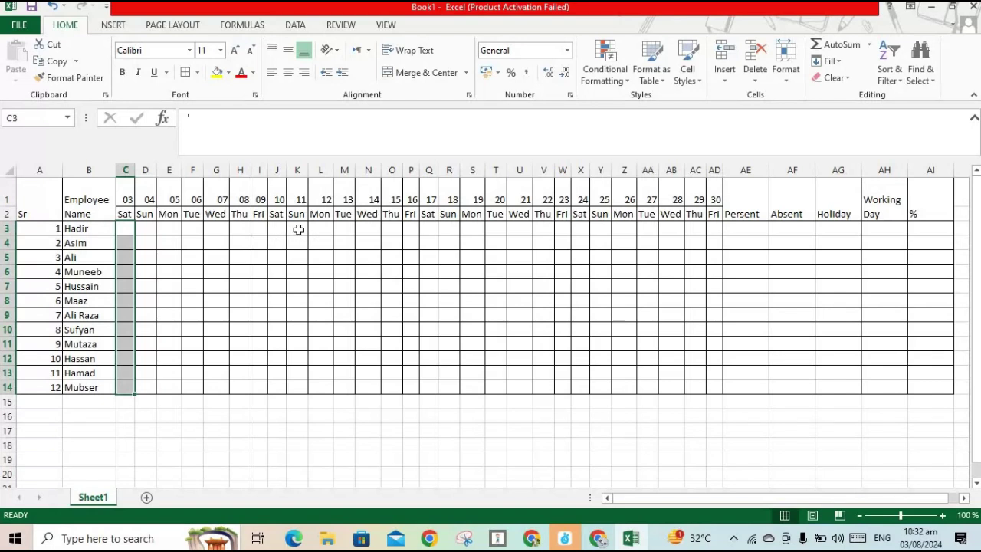
pyautogui.moveTo(145, 228); pyautogui.dragTo(149, 388)
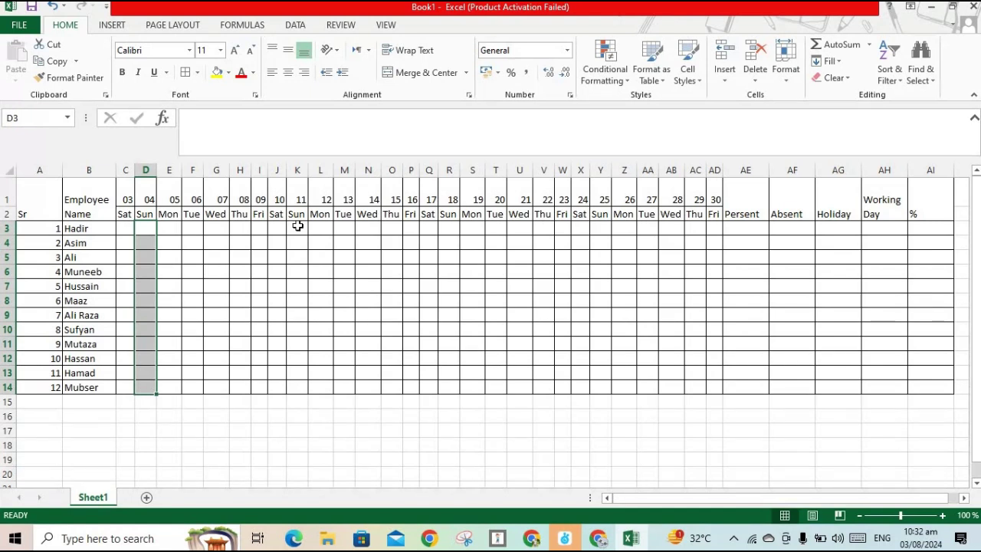
pyautogui.moveTo(297, 226); pyautogui.dragTo(302, 392)
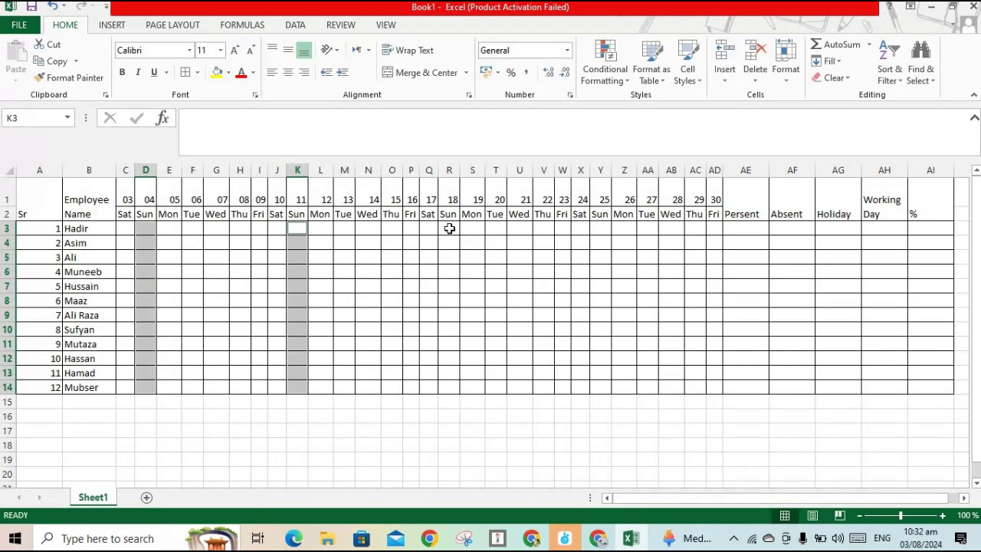
pyautogui.moveTo(450, 228); pyautogui.dragTo(457, 385)
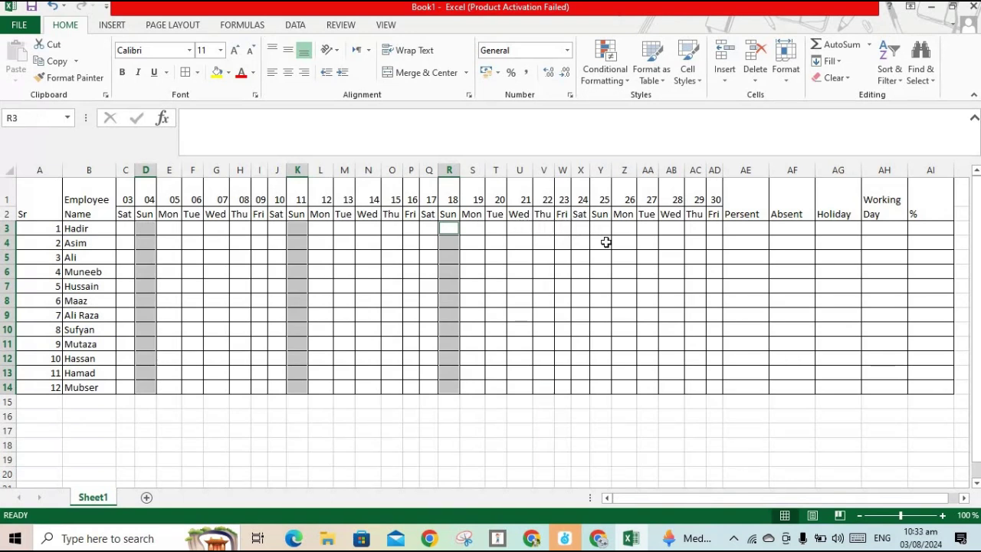
pyautogui.moveTo(603, 229); pyautogui.dragTo(606, 389)
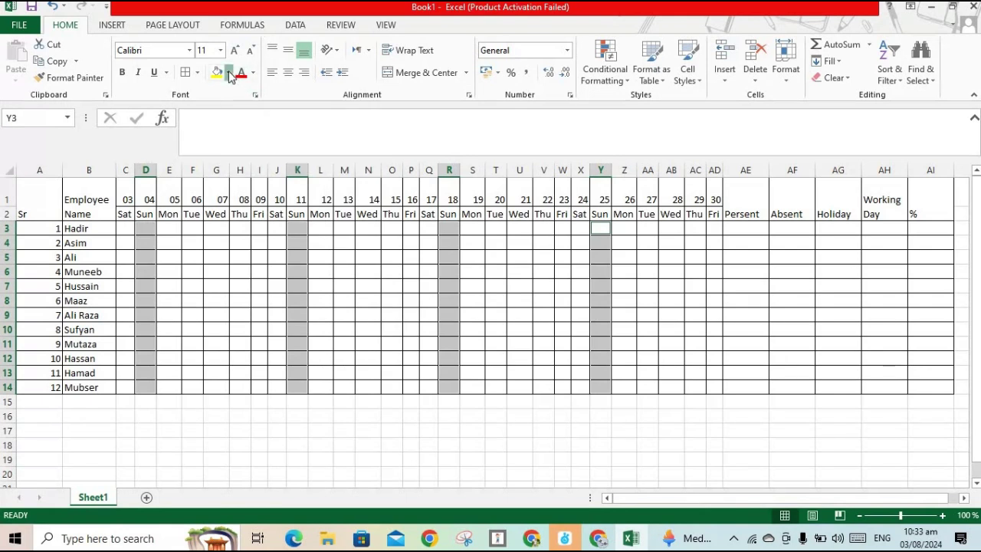
pyautogui.click(228, 73)
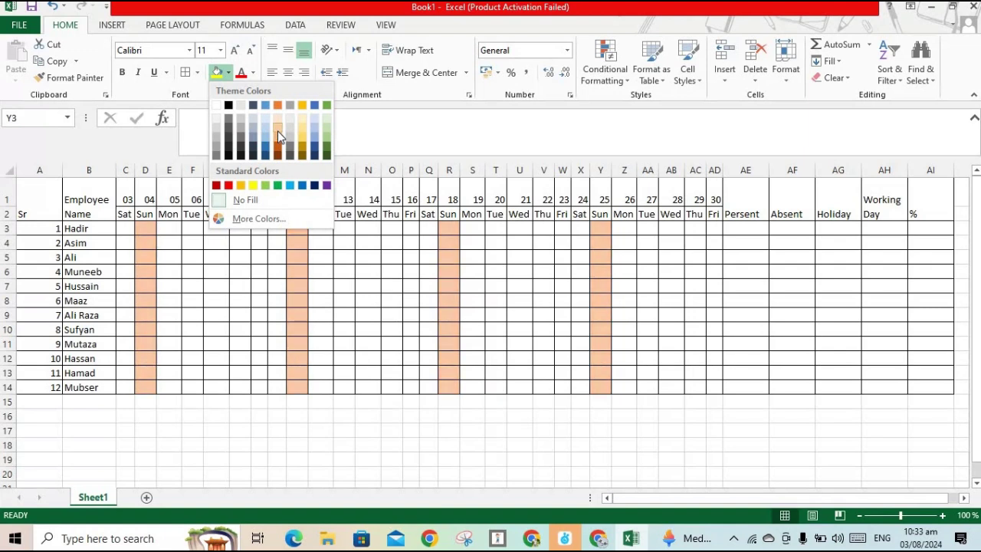
pyautogui.click(277, 136)
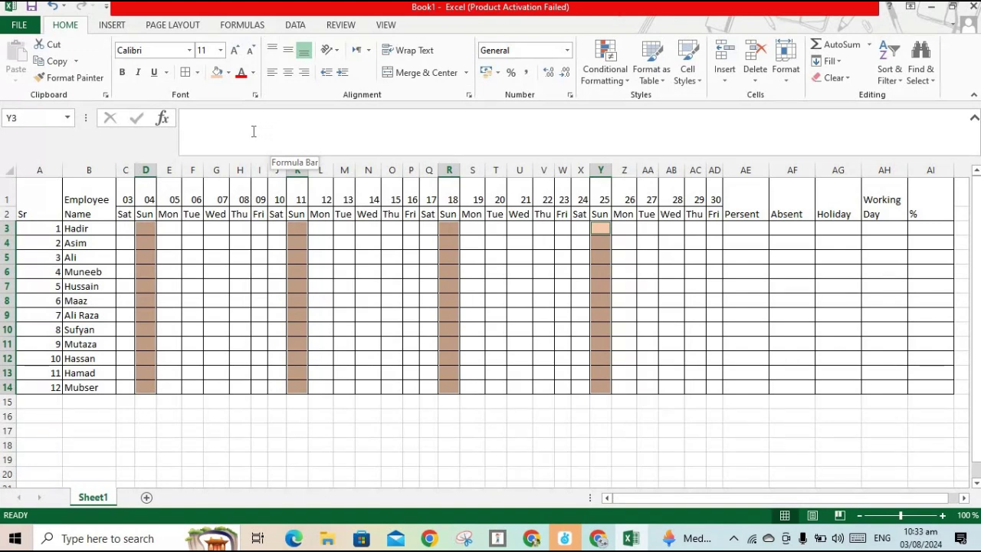
# Step: Fill all selected Sunday cells in columns D, K, R and Y with a capital H, replacing a lowercase attempt
pyautogui.click(231, 134)
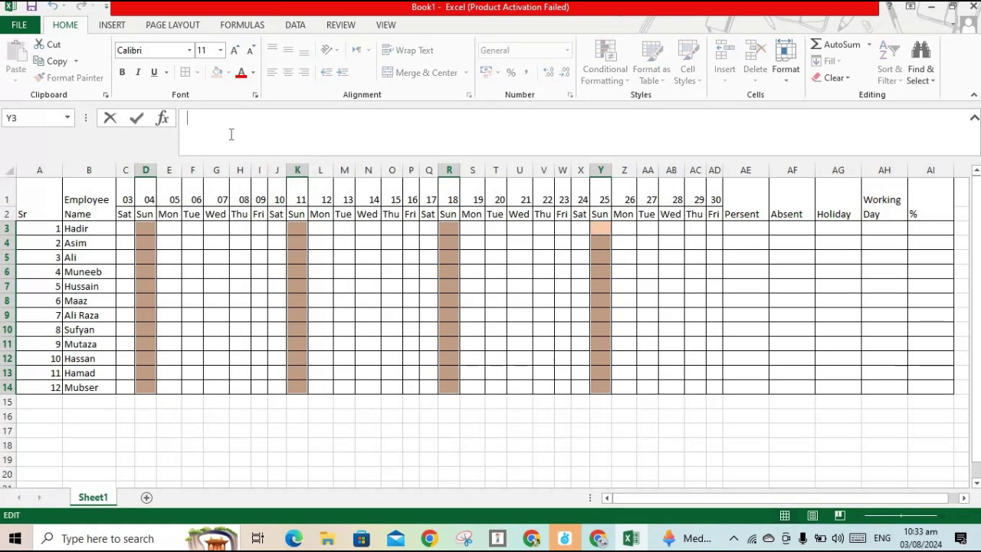
pyautogui.write('h')
pyautogui.hotkey('ctrl', 'Return')
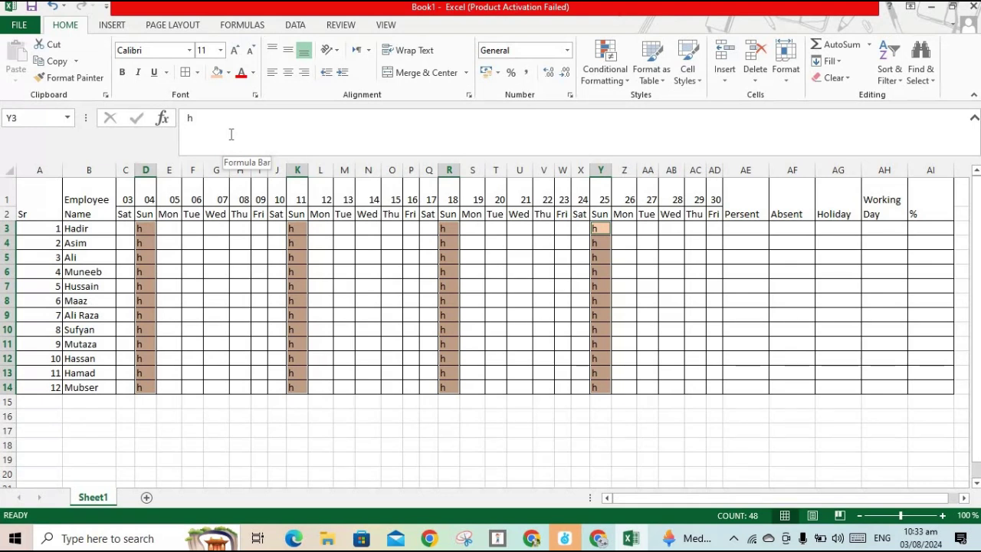
pyautogui.press('Delete')
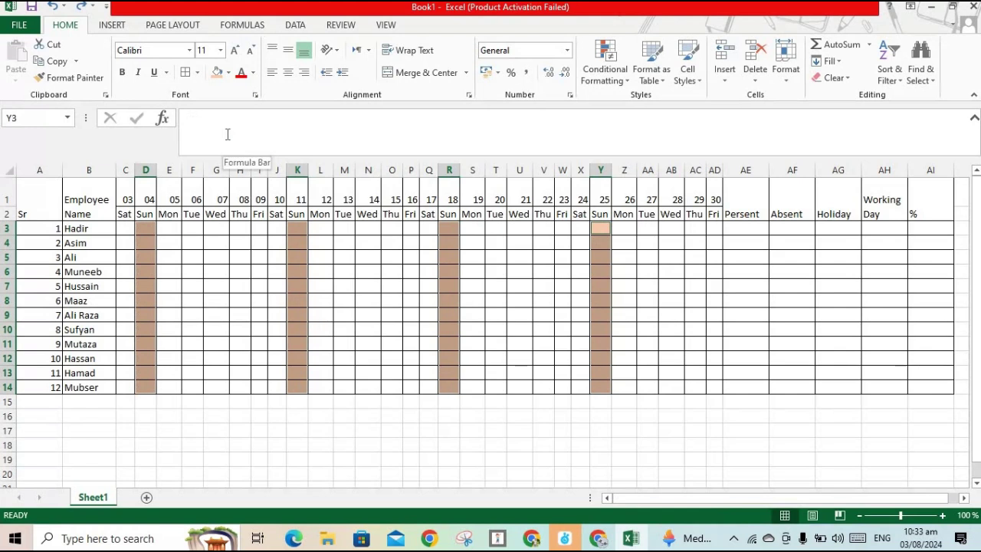
pyautogui.click(228, 134)
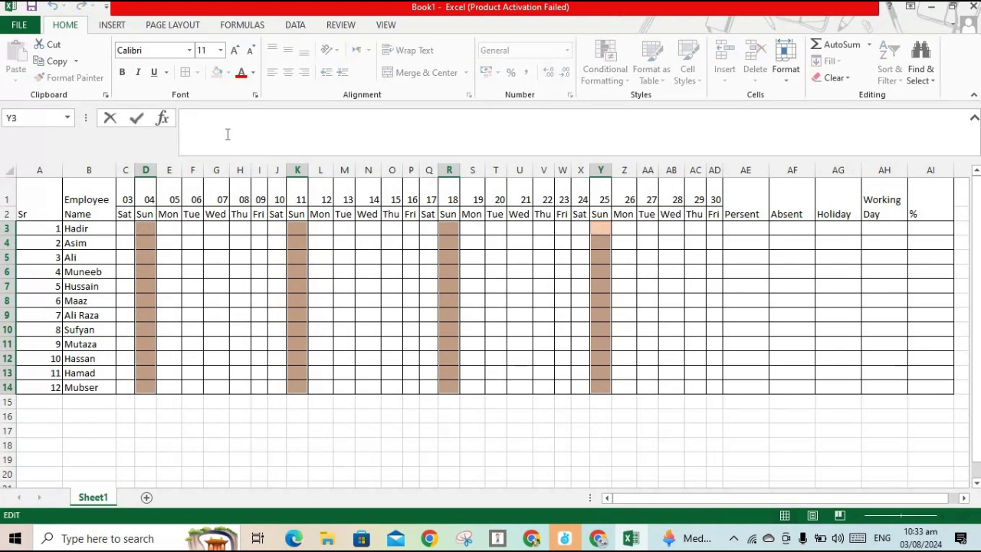
pyautogui.write('H')
pyautogui.hotkey('ctrl', 'Return')
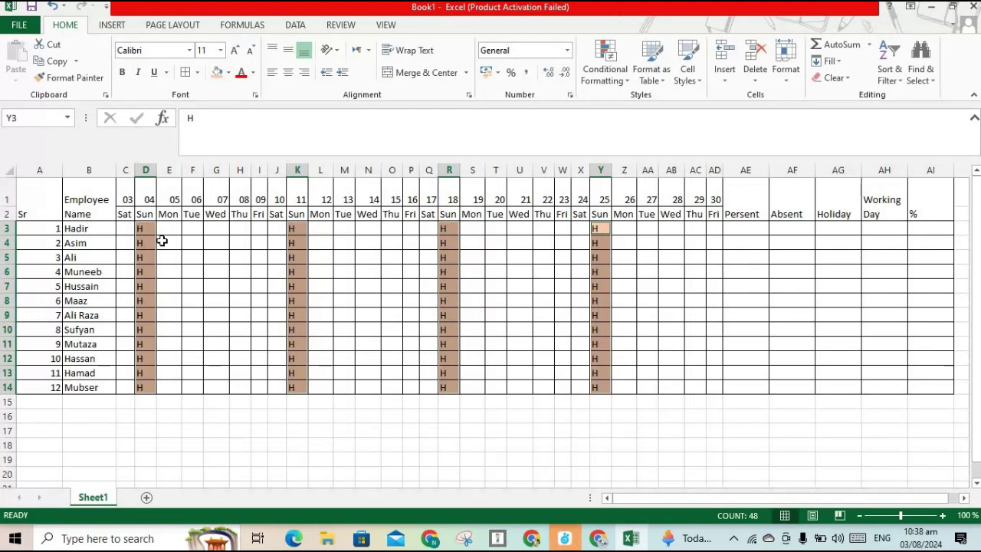
# Step: Enter =COUNTIF(C2:AD2,"sun") in AG3 to count the first employee's Sundays as 4
pyautogui.click(837, 230)
pyautogui.write('=')
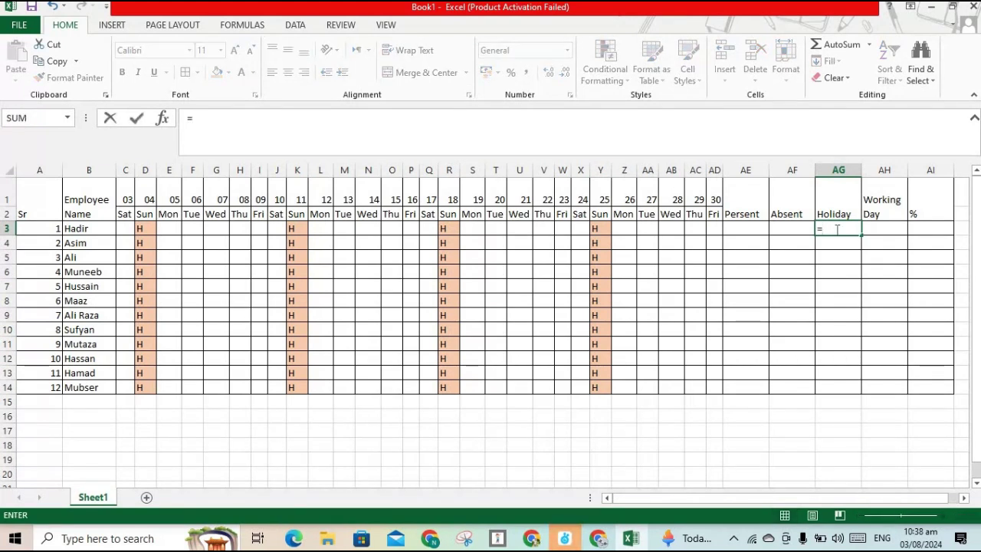
pyautogui.write('co')
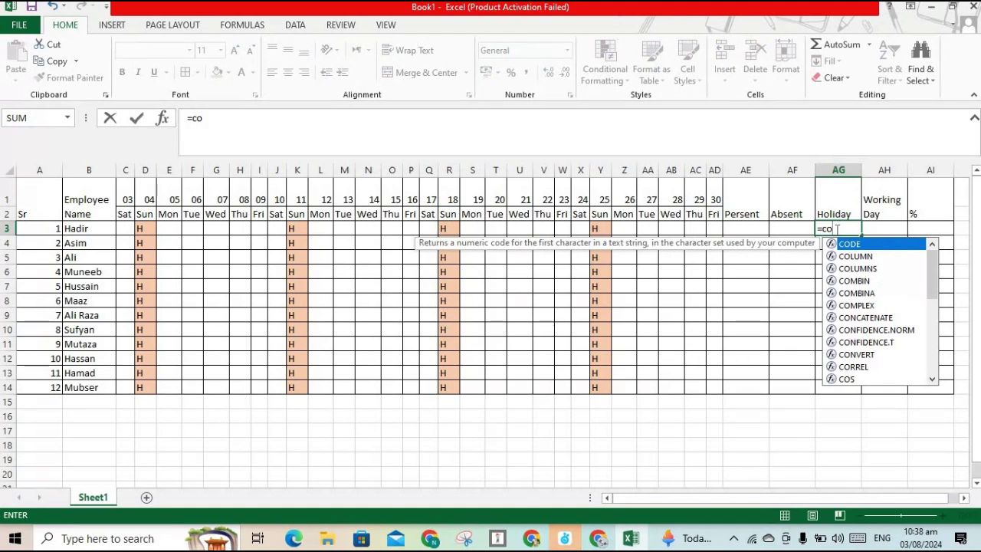
pyautogui.write('nt')
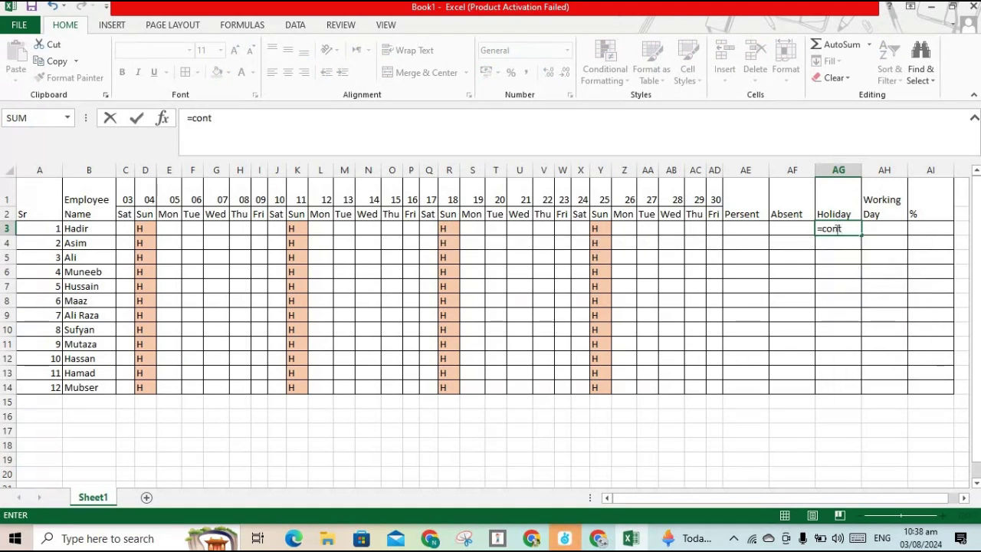
pyautogui.write('if')
pyautogui.press('BackSpace')
pyautogui.press('BackSpace')
pyautogui.press('BackSpace')
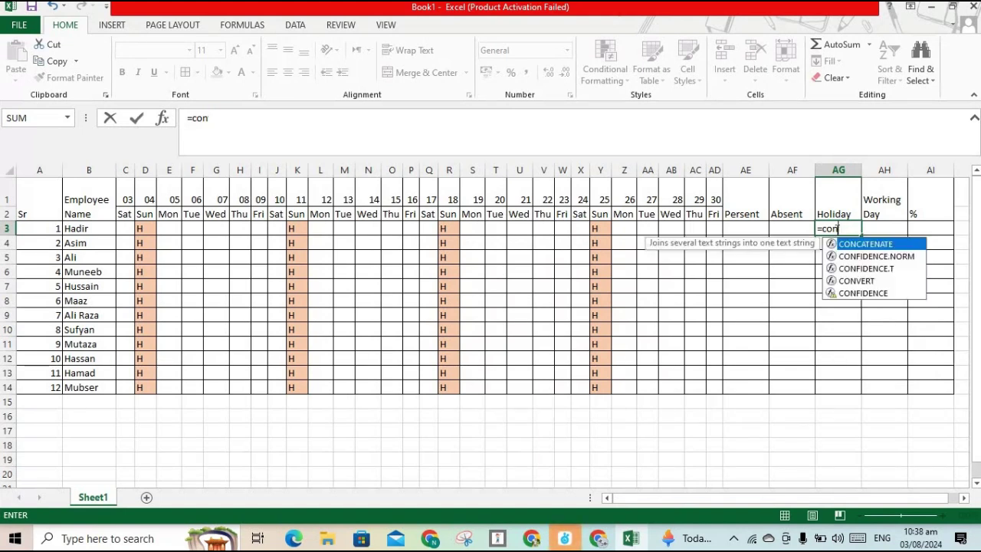
pyautogui.press('BackSpace')
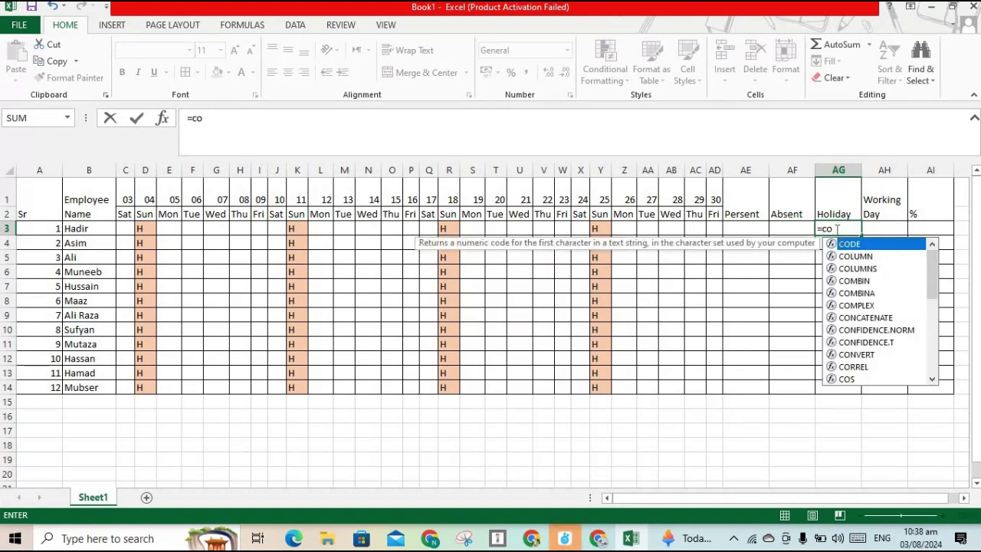
pyautogui.write('u')
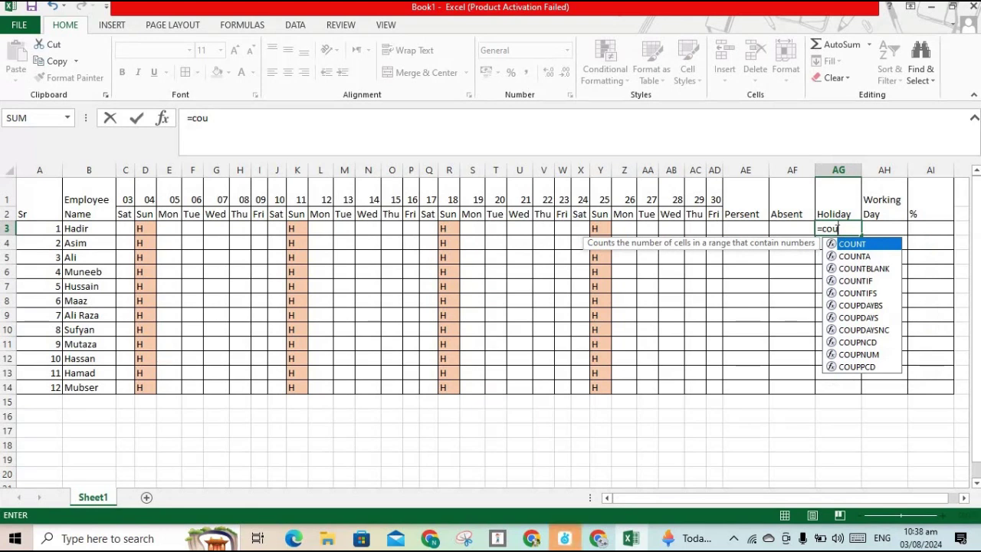
pyautogui.doubleClick(855, 279)
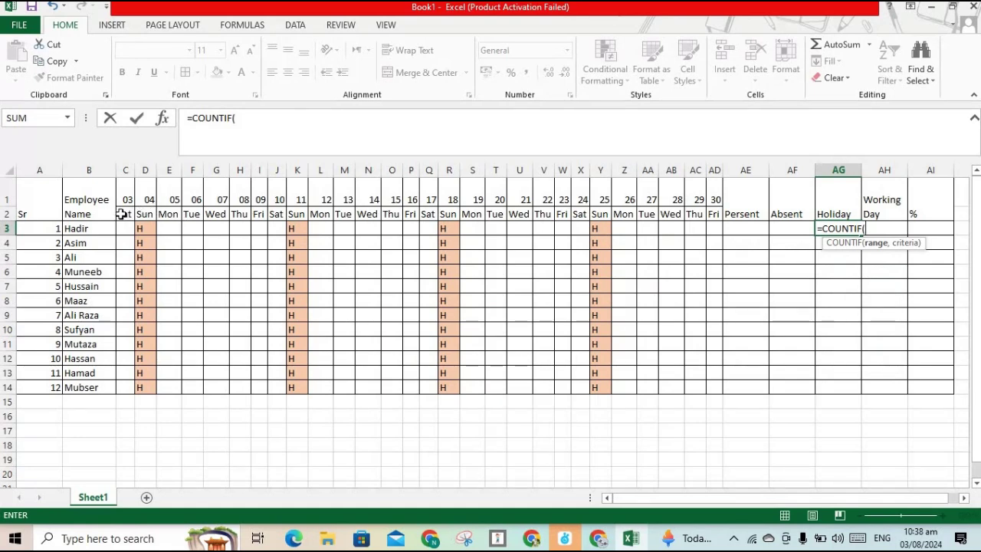
pyautogui.moveTo(121, 215); pyautogui.dragTo(713, 214)
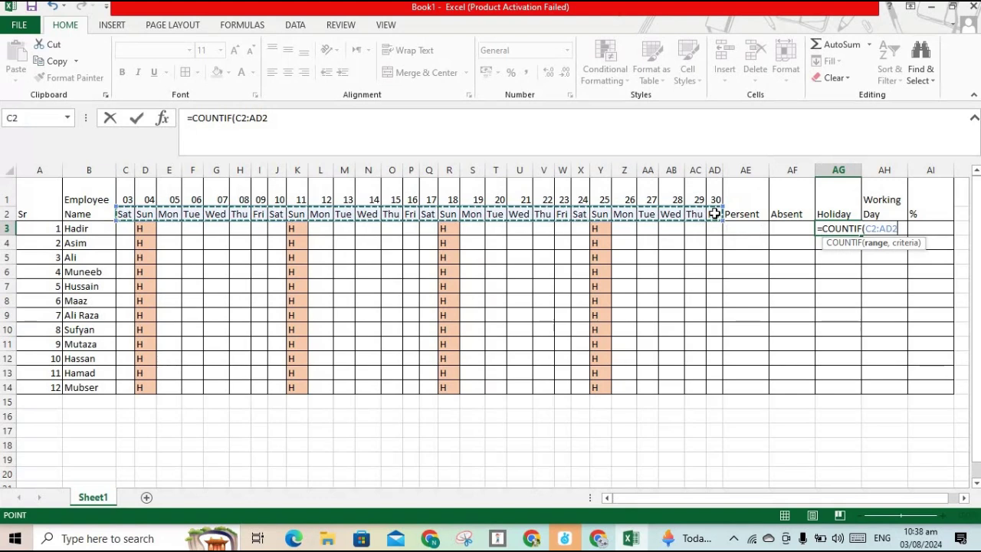
pyautogui.write(',"sun')
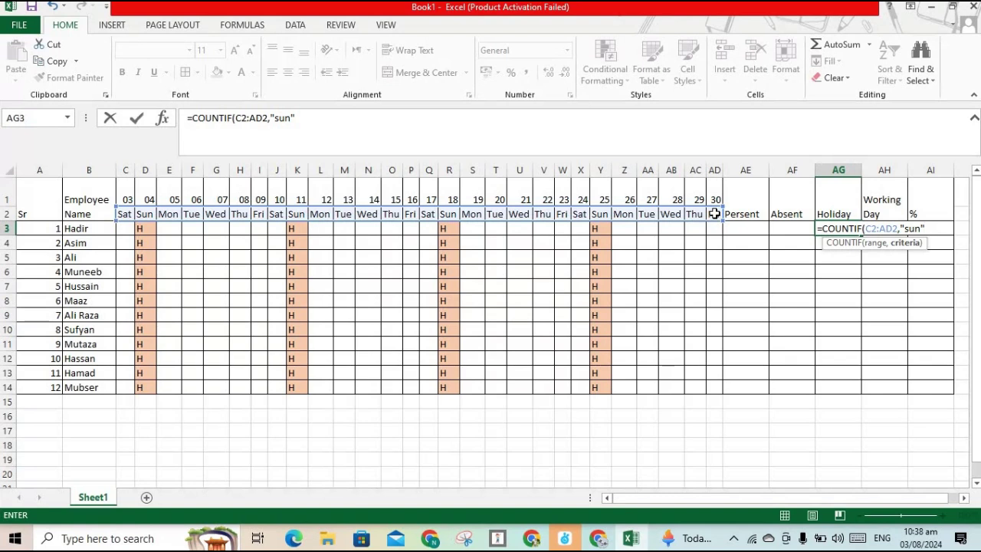
pyautogui.press('Return')
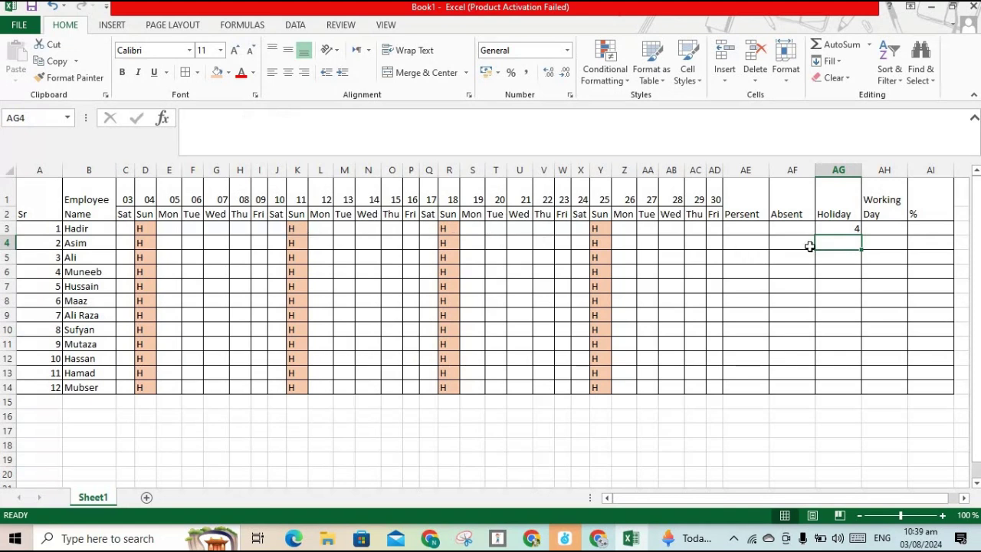
# Step: Set AG4 to =AG3 so the second employee shows the same holiday total
pyautogui.click(844, 227)
pyautogui.click(845, 243)
pyautogui.write('=')
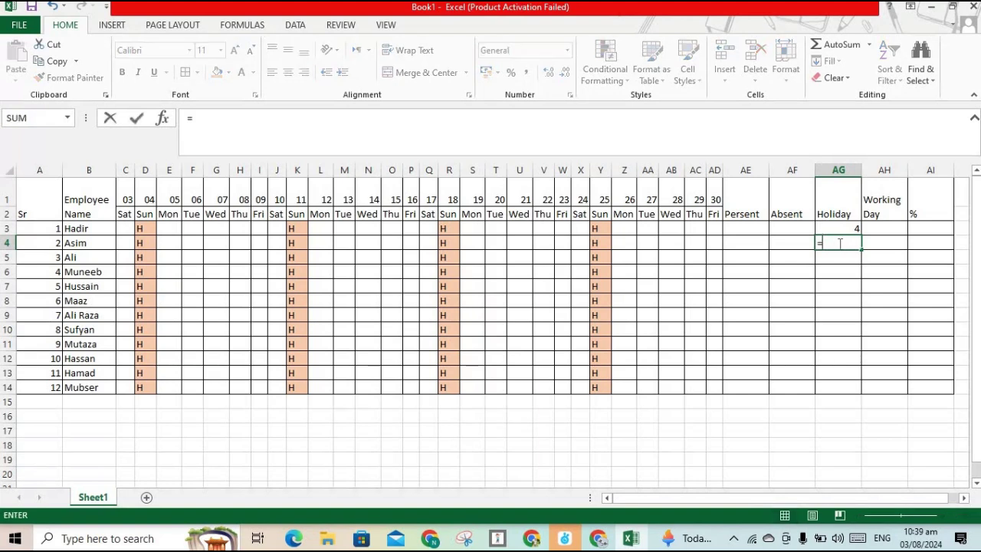
pyautogui.click(850, 228)
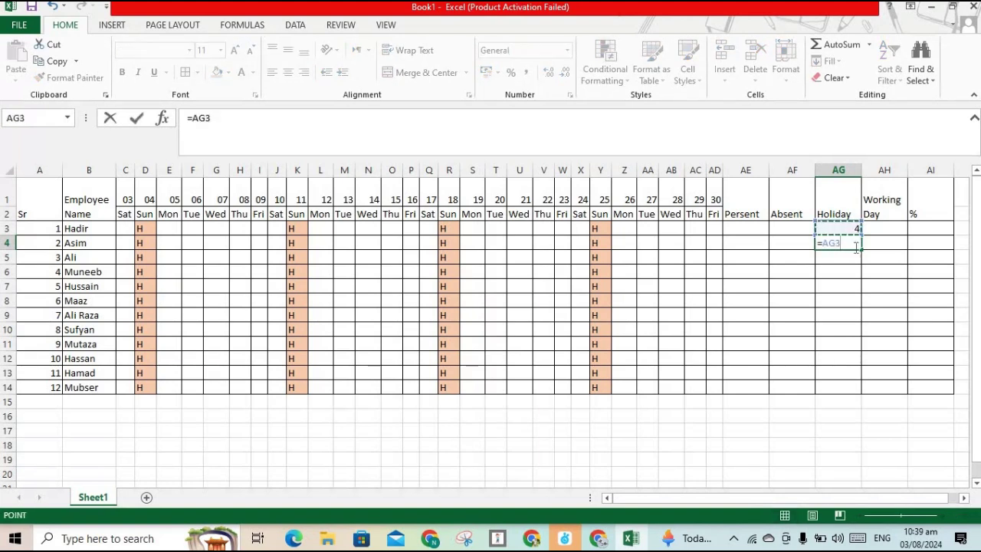
pyautogui.press('Return')
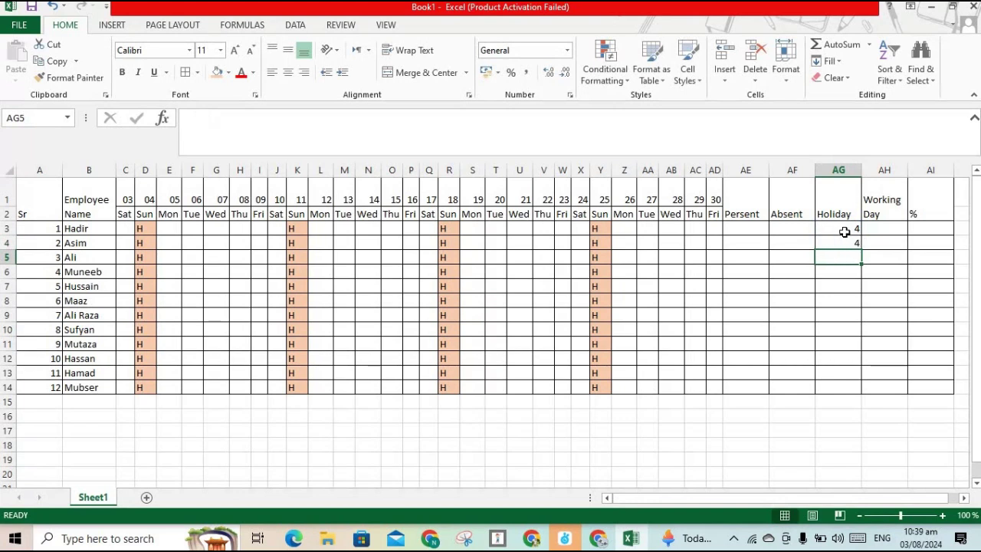
# Step: Copy AG4's formula down through AG14 and check the copied Holiday totals
pyautogui.click(847, 243)
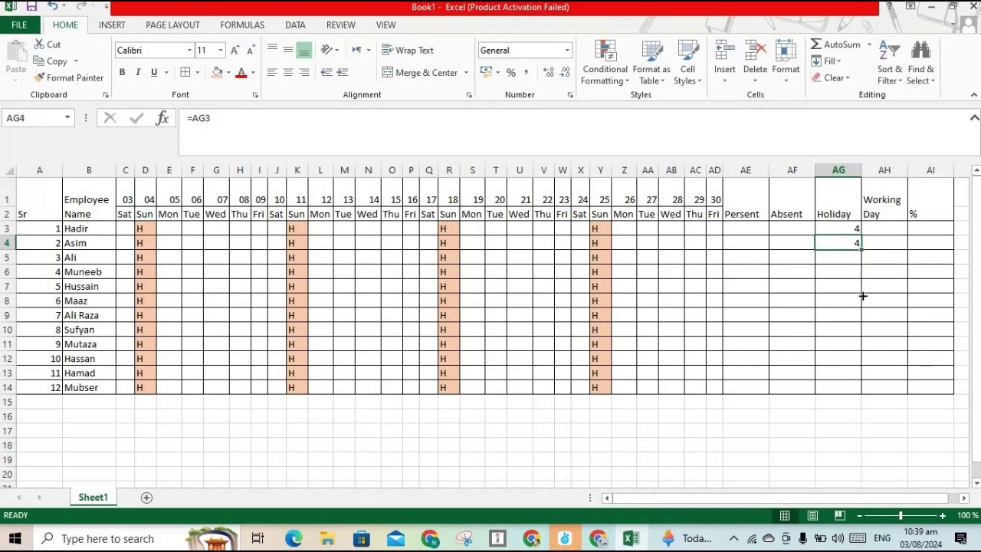
pyautogui.moveTo(861, 249); pyautogui.dragTo(862, 294)
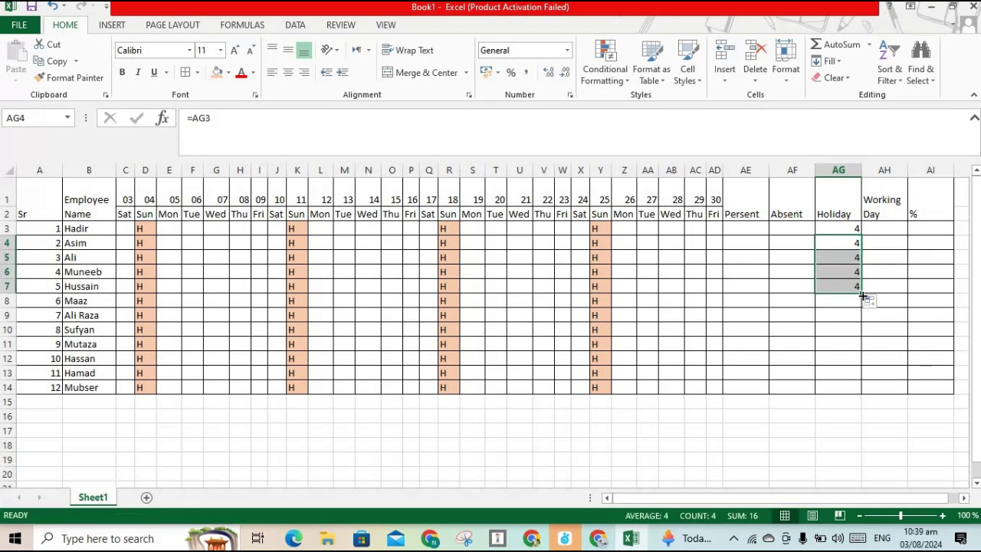
pyautogui.moveTo(861, 293); pyautogui.dragTo(868, 398)
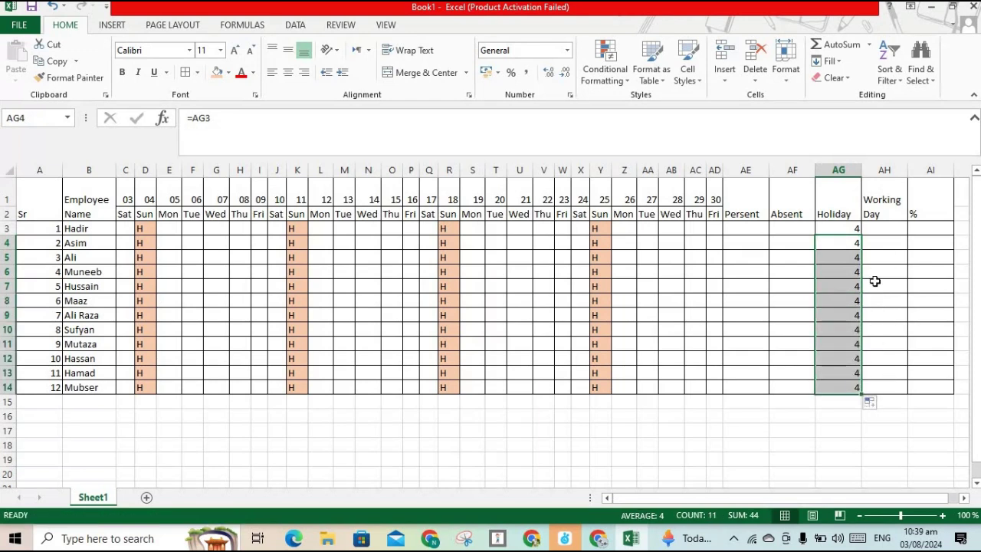
pyautogui.moveTo(797, 249); pyautogui.dragTo(831, 314)
pyautogui.click(807, 247)
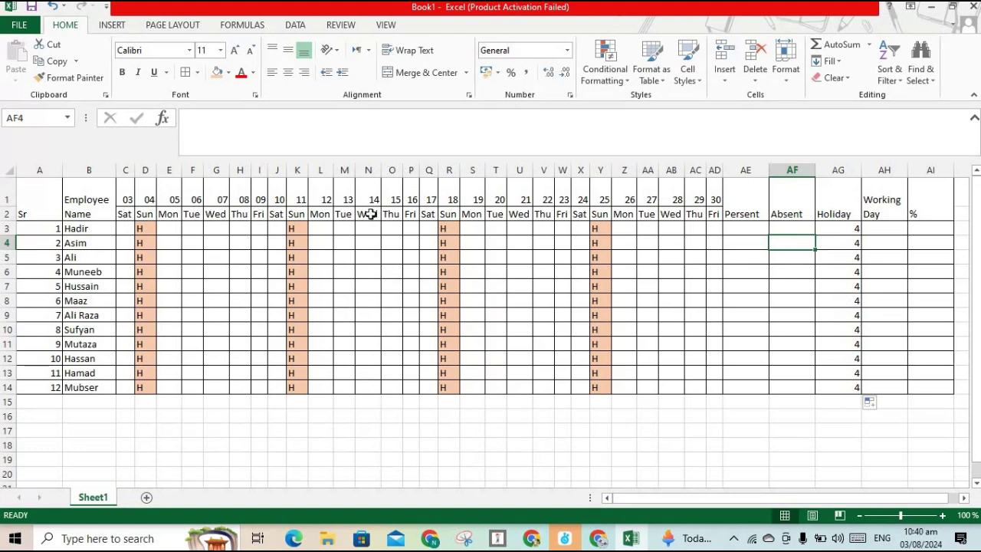
pyautogui.click(176, 227)
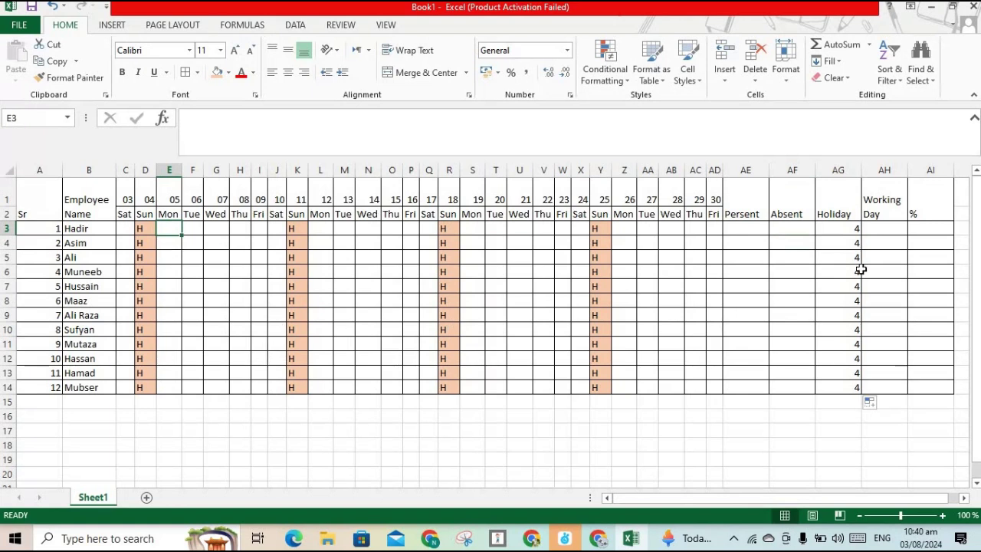
pyautogui.click(842, 244)
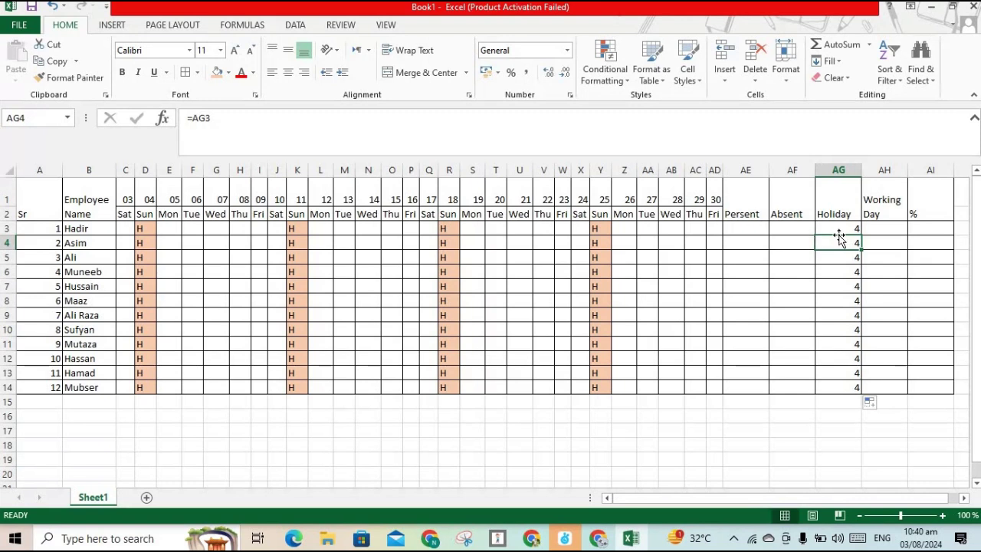
# Step: Cancel moving AG4's total onto AG3, leaving the Holiday totals intact
pyautogui.moveTo(840, 240); pyautogui.dragTo(843, 226)
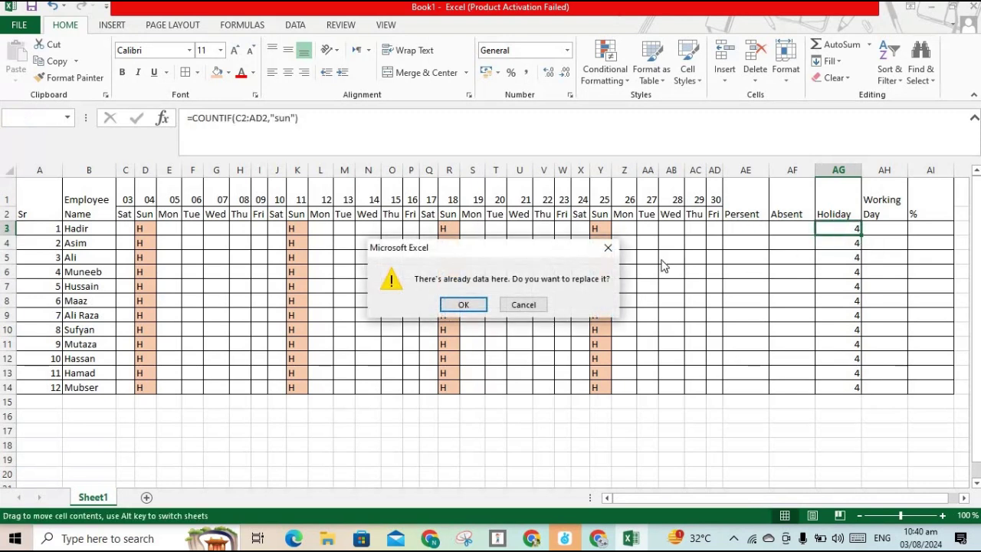
pyautogui.click(607, 247)
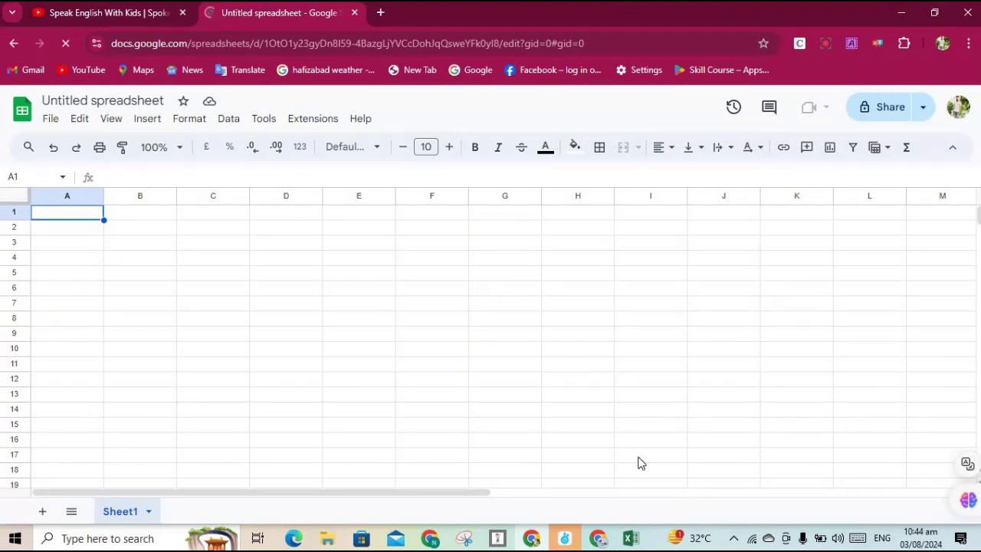
pyautogui.click(635, 534)
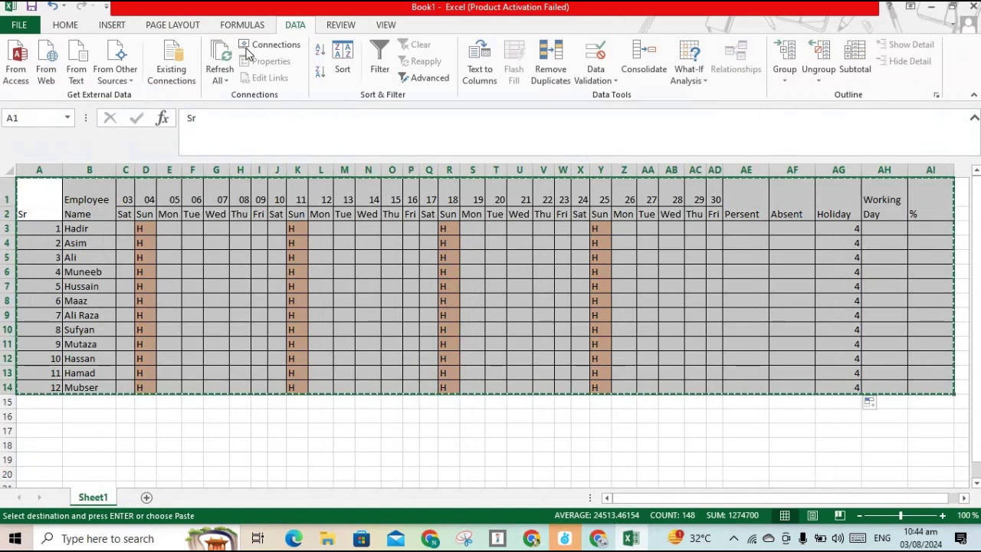
pyautogui.click(115, 25)
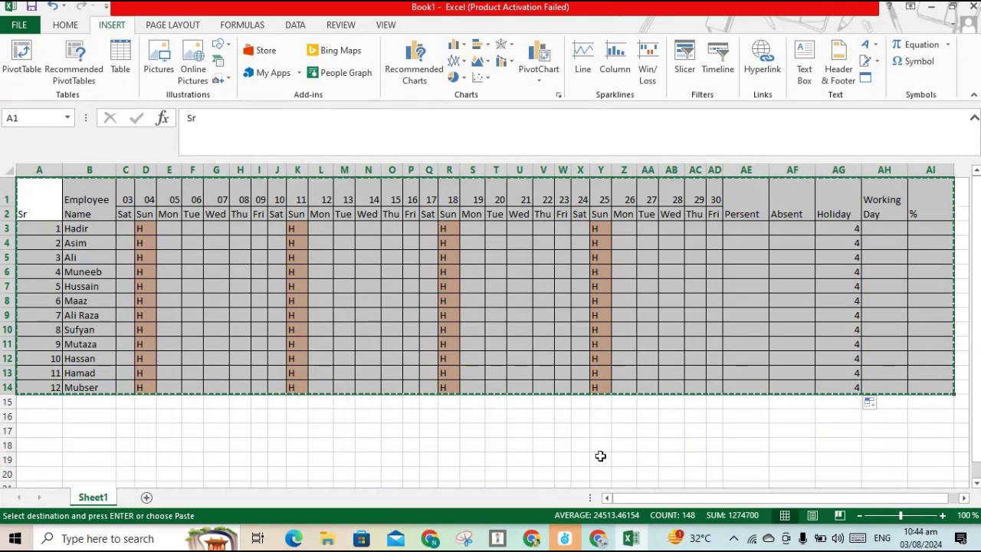
pyautogui.click(531, 537)
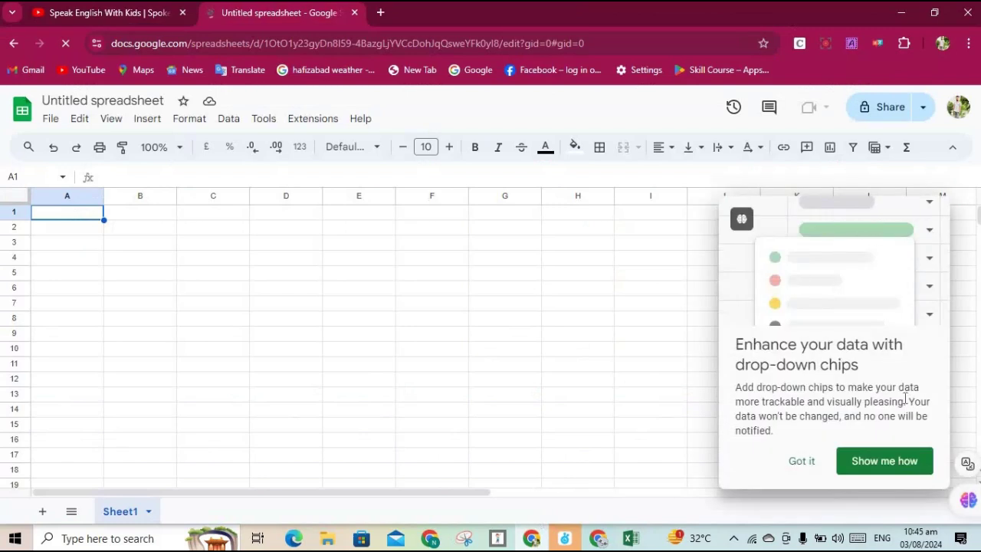
# Step: Dismiss the drop-down chips tip and paste the attendance table at A1
pyautogui.click(802, 461)
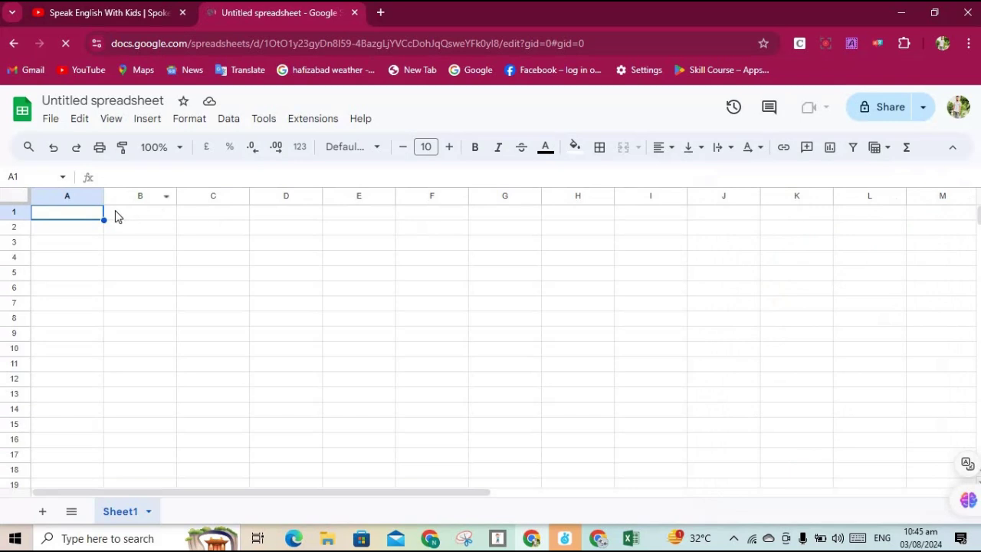
pyautogui.rightClick(69, 220)
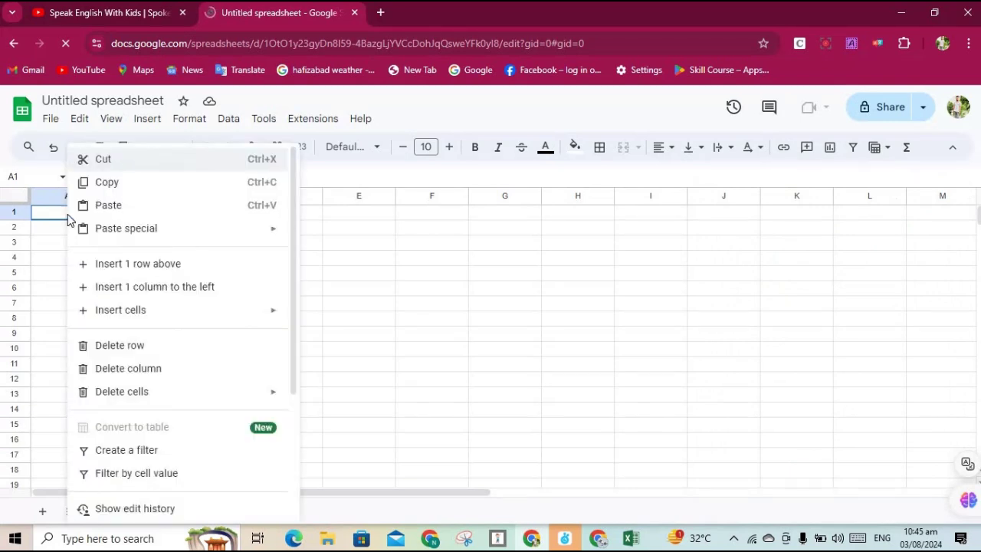
pyautogui.click(108, 205)
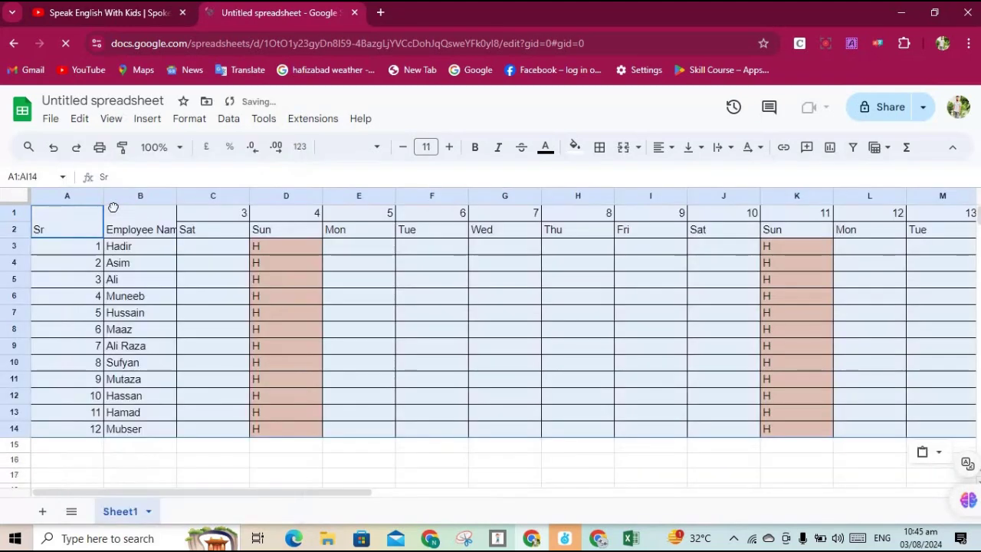
pyautogui.click(526, 460)
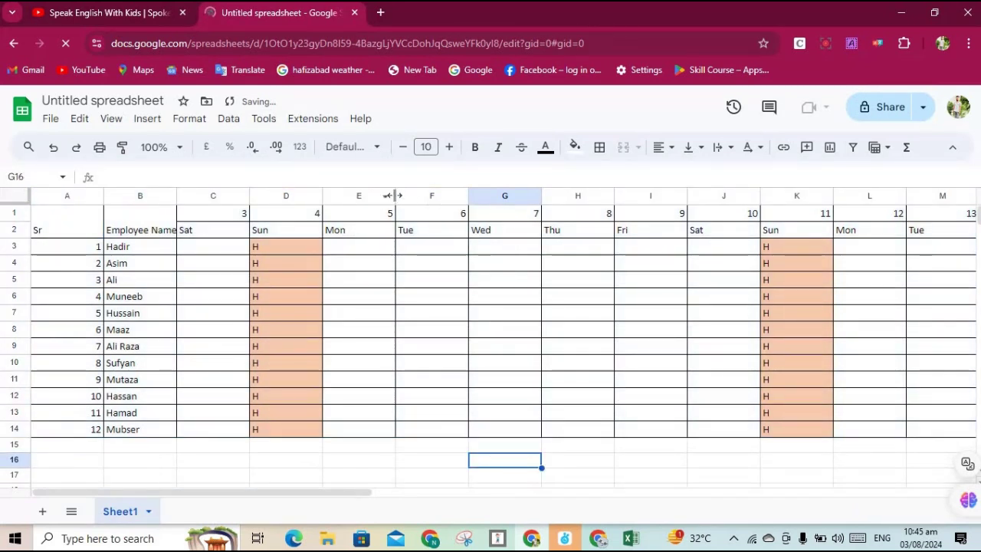
# Step: Select the header rows and scroll across to the mid-month date columns
pyautogui.moveTo(67, 196)
pyautogui.mouseDown()
pyautogui.moveTo(932, 256)
pyautogui.moveTo(859, 244)
pyautogui.mouseUp()
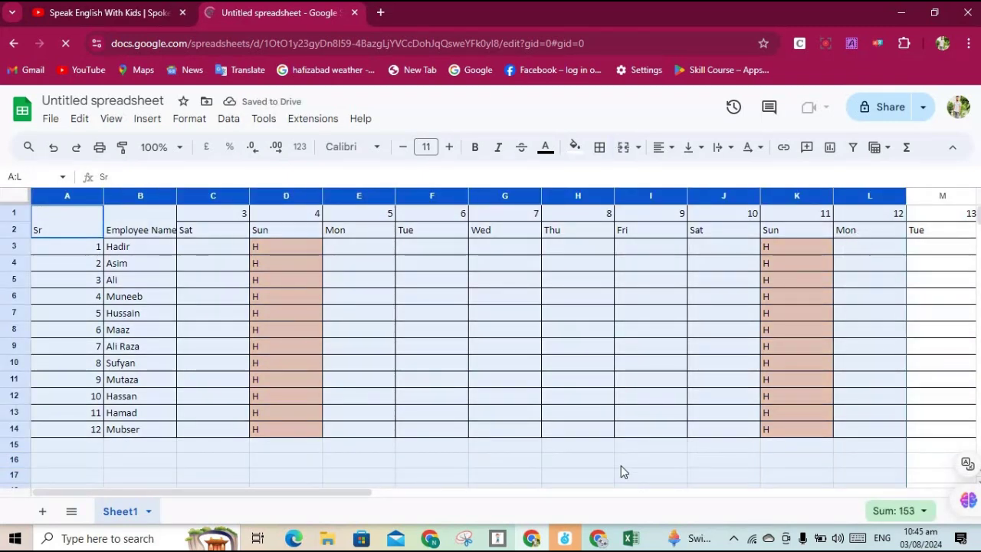
pyautogui.click(541, 492)
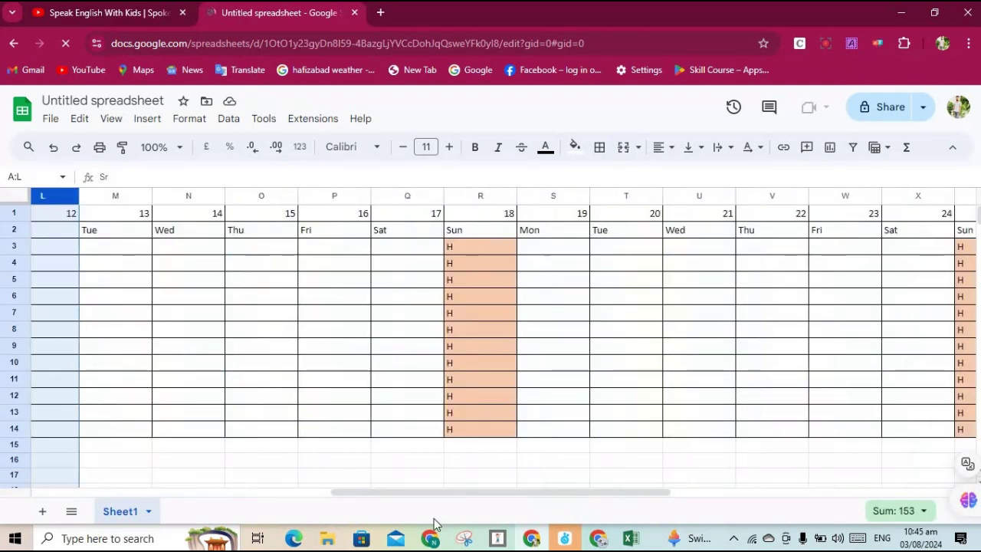
pyautogui.moveTo(367, 490); pyautogui.dragTo(274, 492)
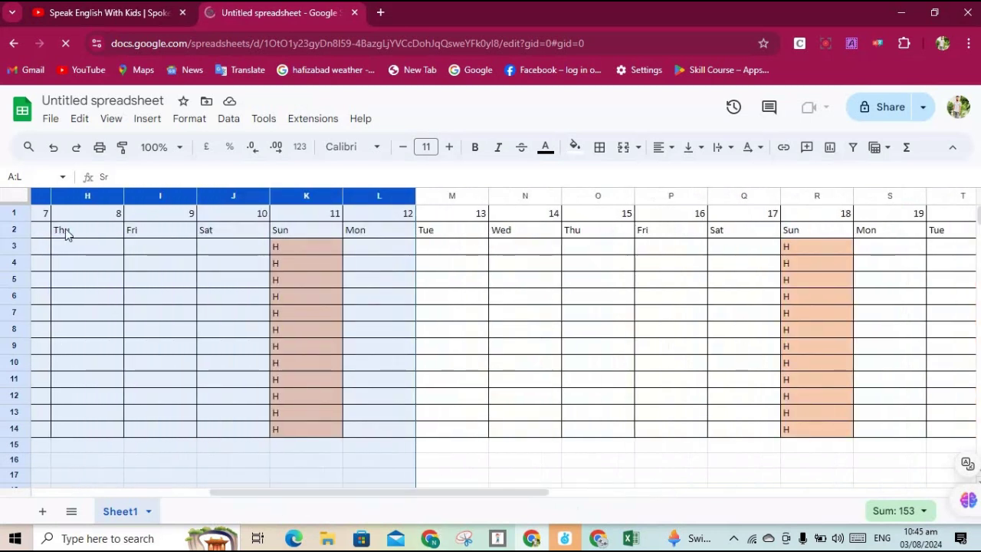
pyautogui.click(657, 460)
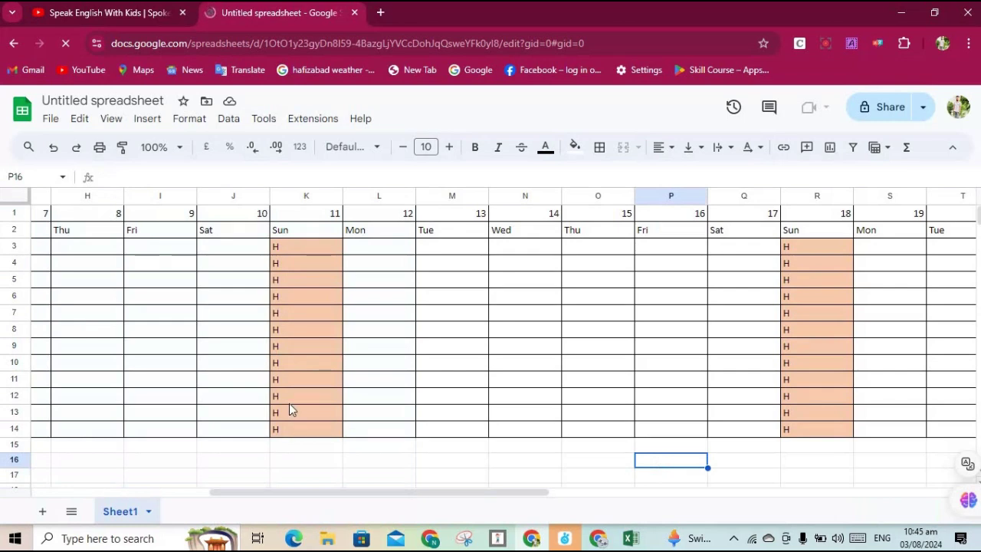
pyautogui.moveTo(291, 492); pyautogui.dragTo(115, 491)
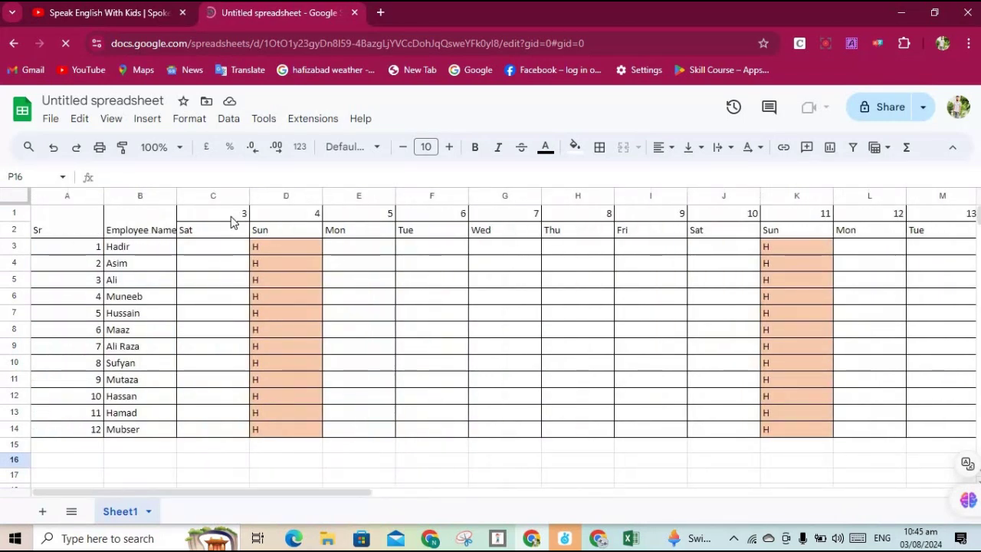
# Step: Extend the date and weekday headers through column AD, then narrow columns V and W
pyautogui.moveTo(223, 213)
pyautogui.mouseDown()
pyautogui.moveTo(918, 217)
pyautogui.moveTo(956, 233)
pyautogui.mouseUp()
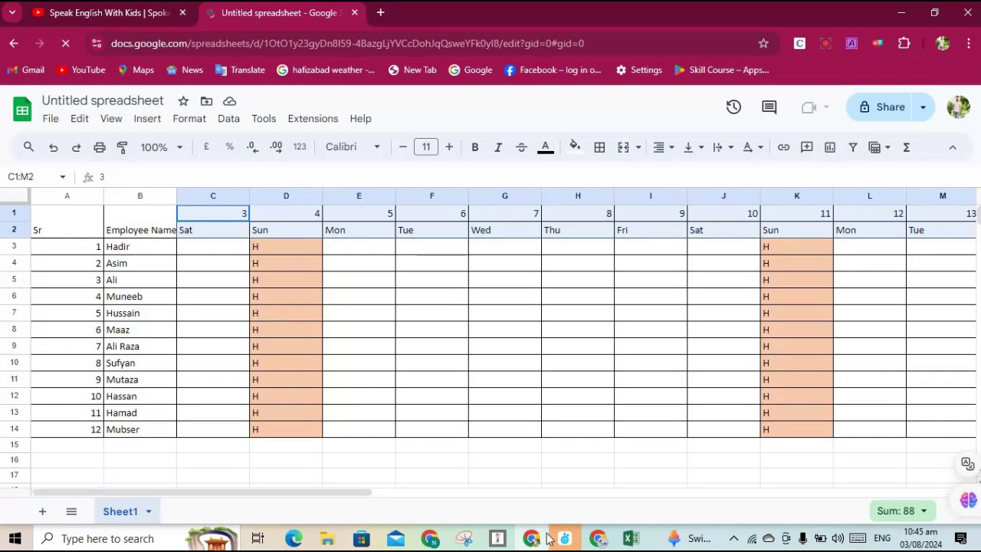
pyautogui.moveTo(371, 497); pyautogui.dragTo(507, 495)
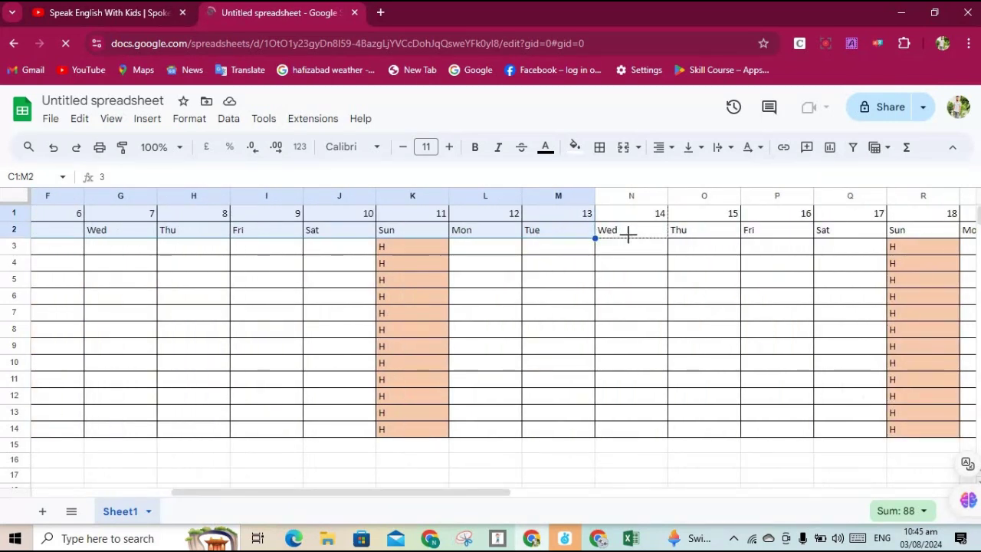
pyautogui.moveTo(594, 237); pyautogui.dragTo(970, 235)
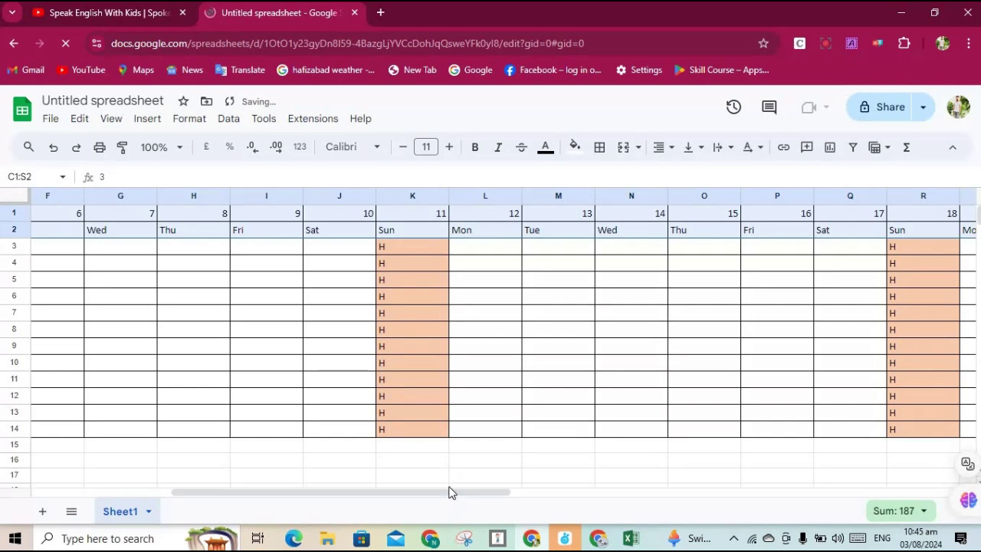
pyautogui.moveTo(433, 491)
pyautogui.mouseDown()
pyautogui.moveTo(809, 455)
pyautogui.moveTo(769, 467)
pyautogui.mouseUp()
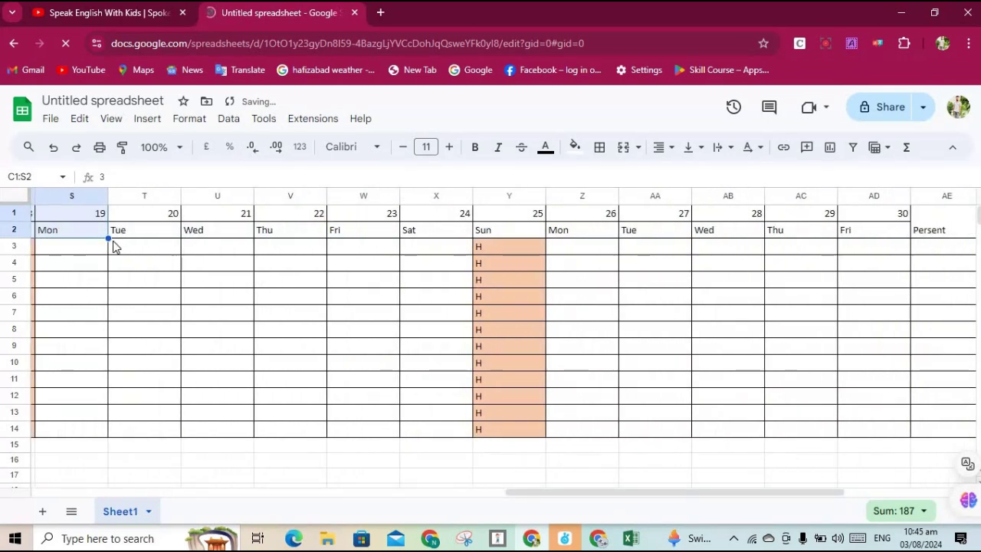
pyautogui.moveTo(108, 238); pyautogui.dragTo(908, 238)
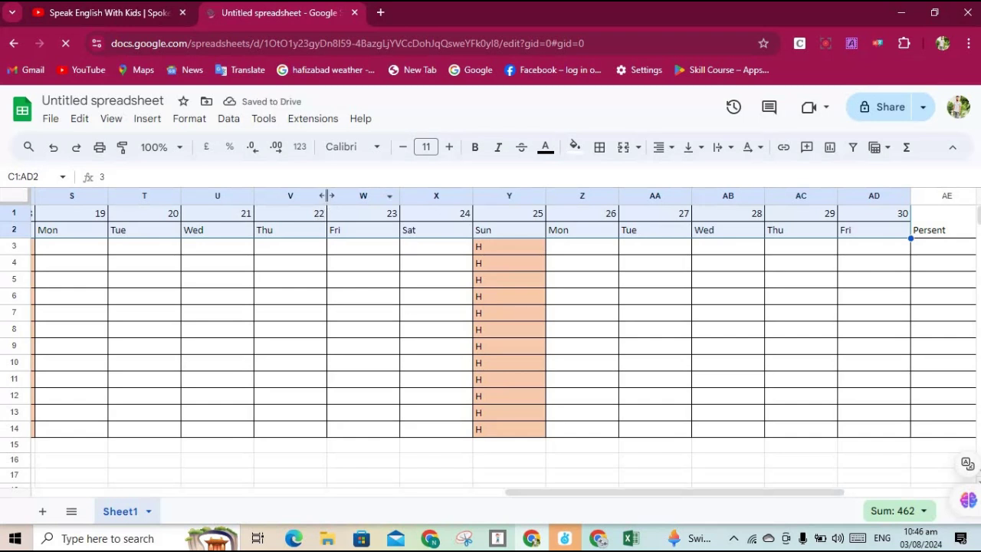
pyautogui.moveTo(327, 195); pyautogui.dragTo(290, 195)
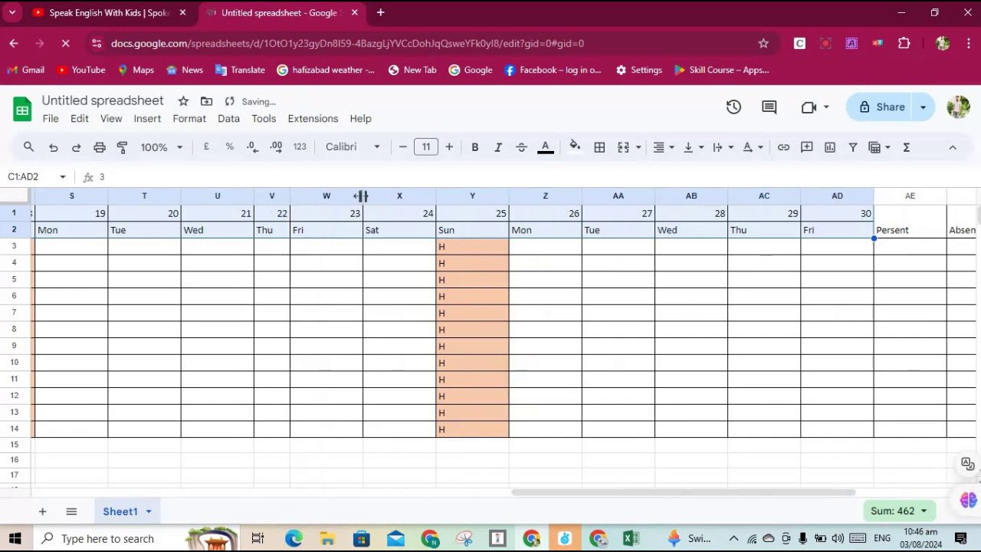
pyautogui.moveTo(363, 195)
pyautogui.mouseDown()
pyautogui.moveTo(307, 195)
pyautogui.moveTo(317, 196)
pyautogui.mouseUp()
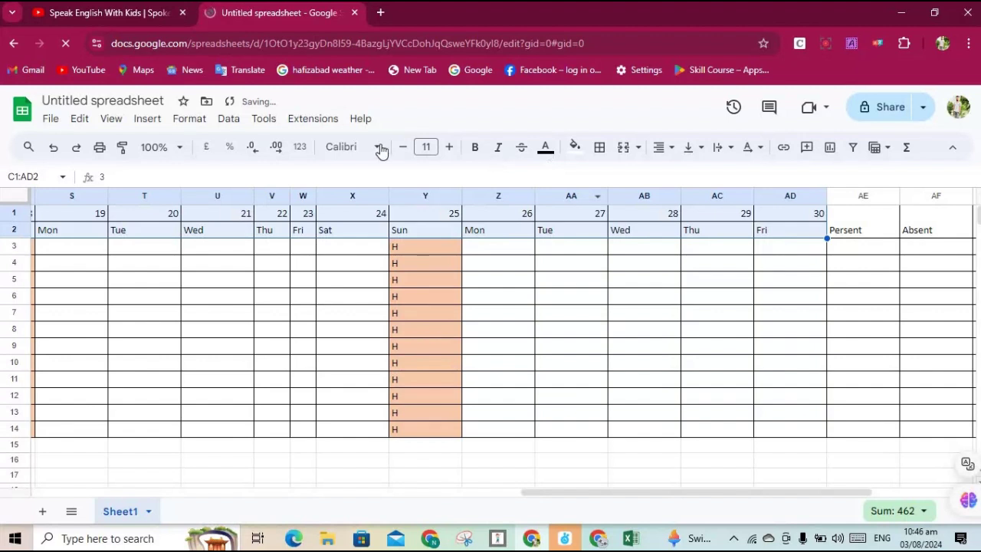
# Step: Browse the Data menu, then open the Format menu's formatting options
pyautogui.click(189, 121)
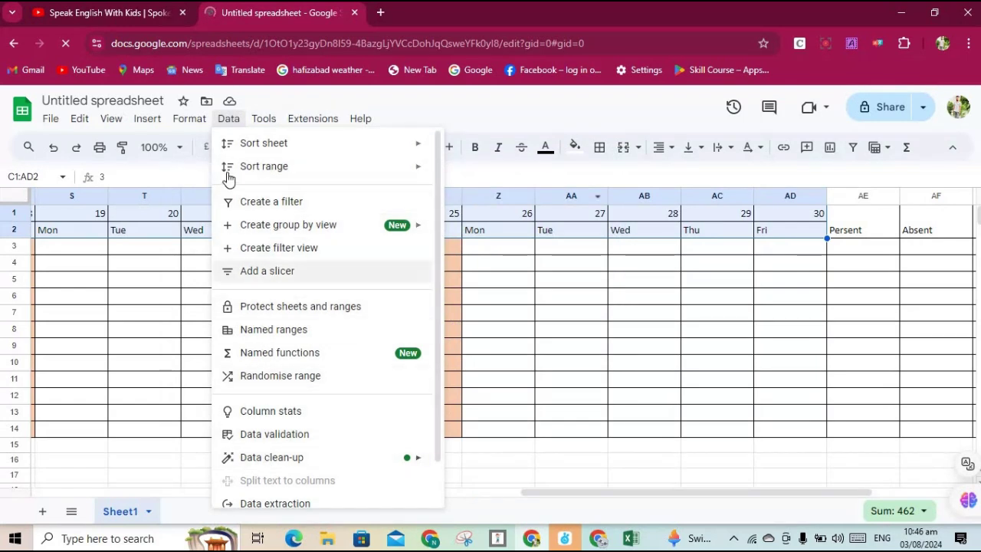
pyautogui.click(193, 127)
pyautogui.click(193, 126)
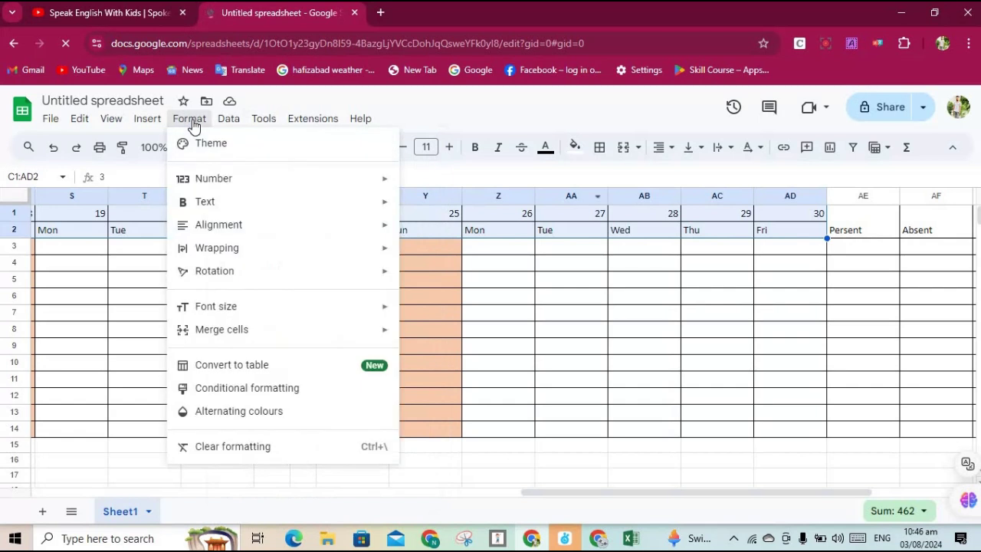
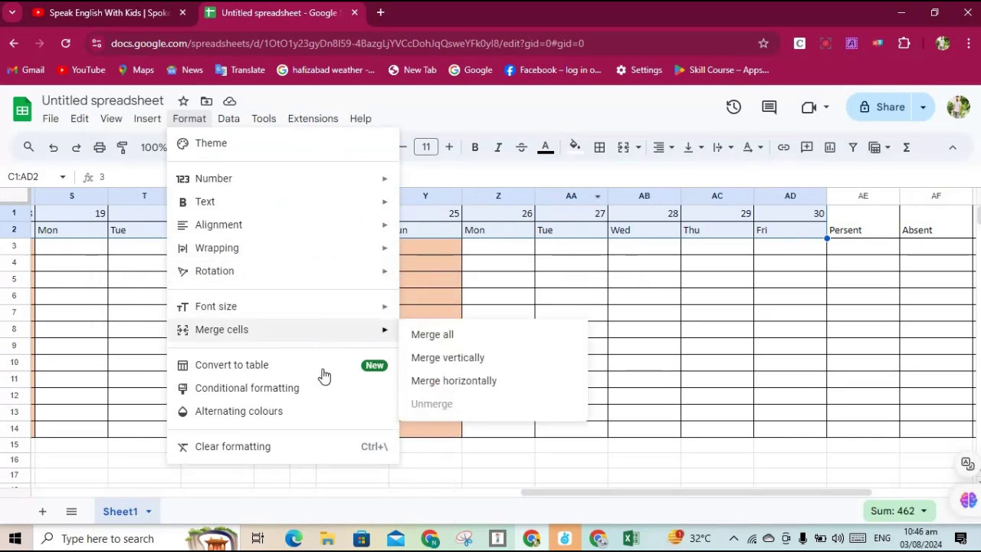
# Step: Look through the Data menu and the merge options, then close them without merging
pyautogui.click(227, 123)
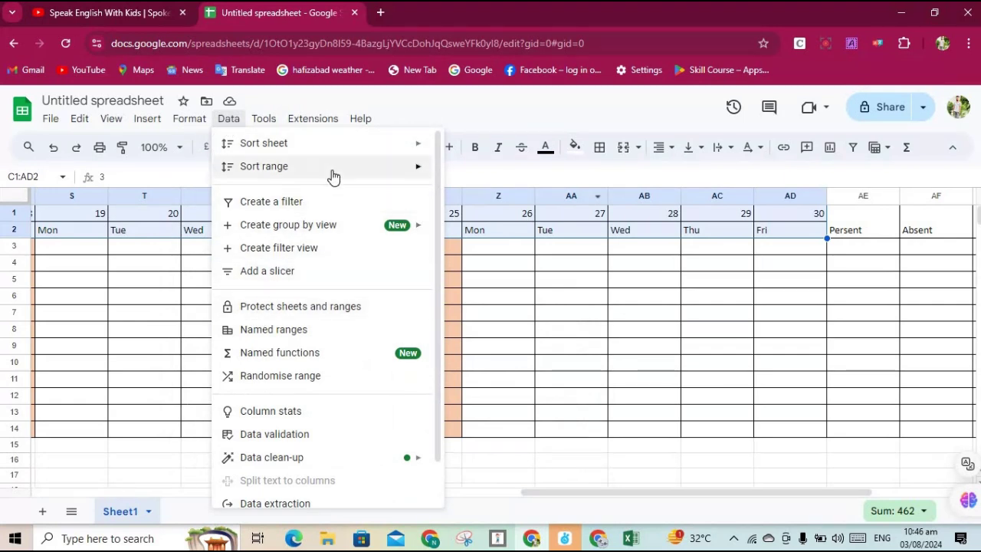
pyautogui.moveTo(313, 118)
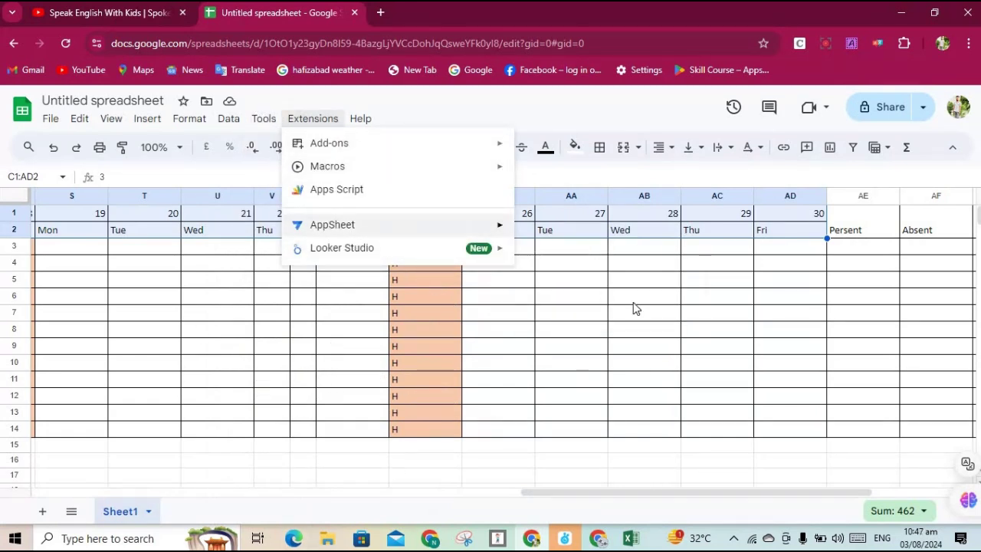
pyautogui.click(658, 112)
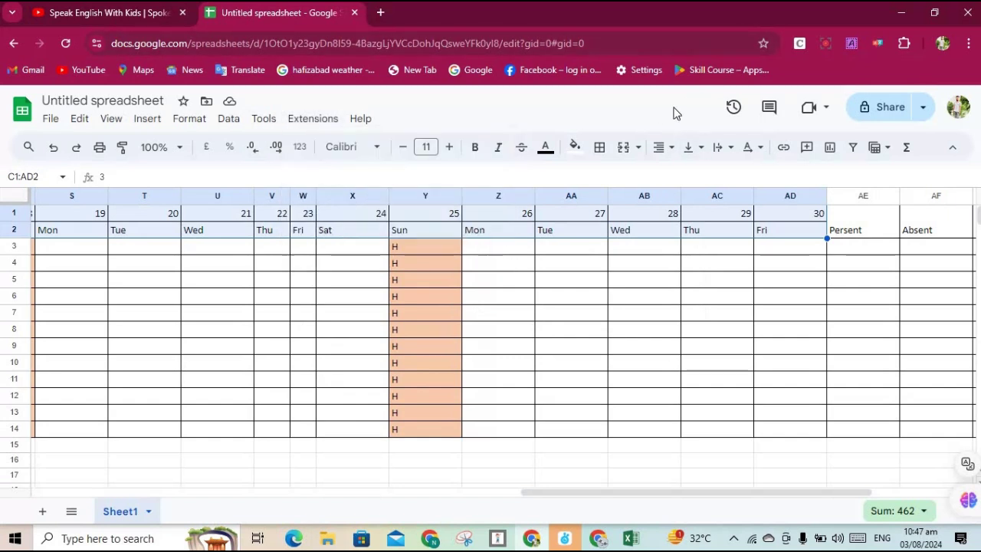
pyautogui.click(637, 147)
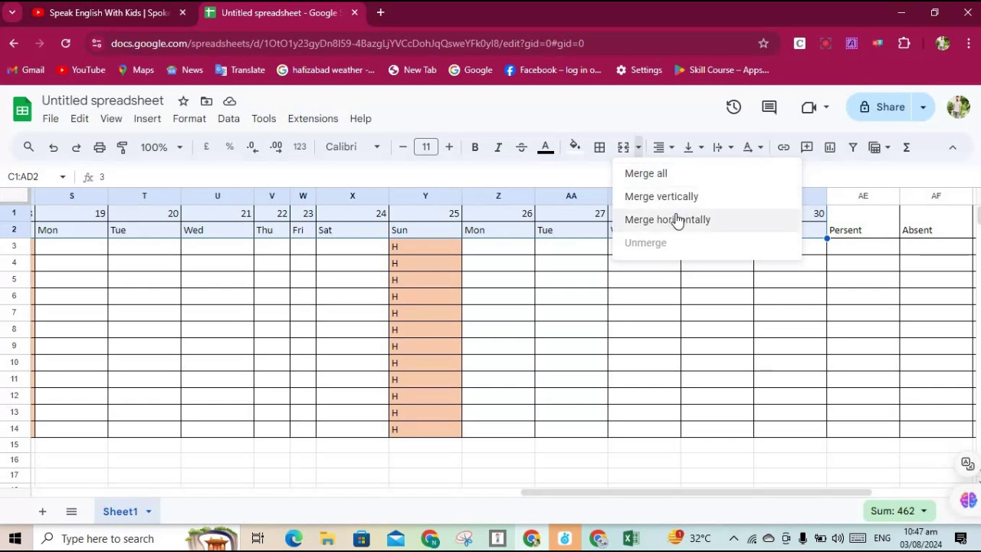
pyautogui.click(603, 115)
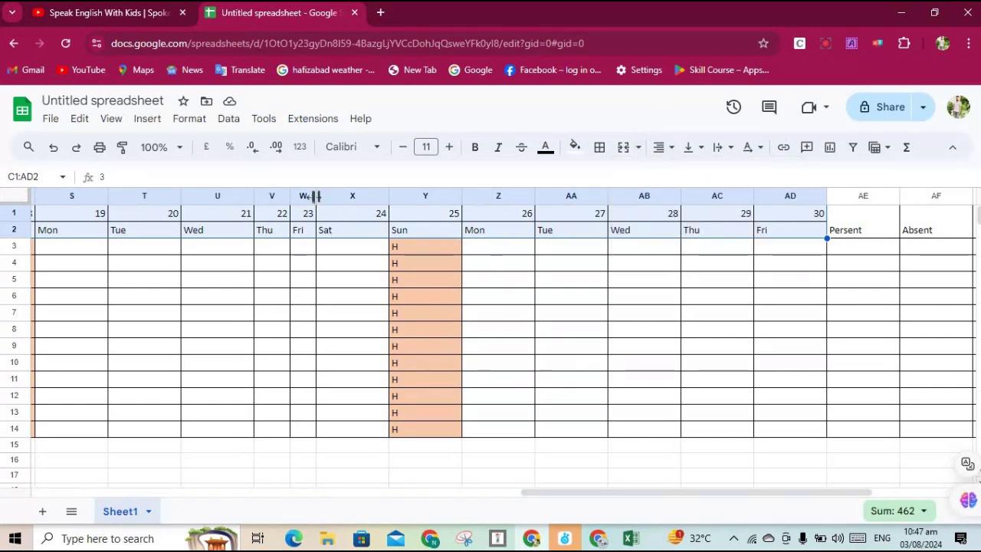
# Step: Widen the narrow Fri 23 (W) and Thu 22 (V) columns to match the other day columns
pyautogui.moveTo(315, 196); pyautogui.dragTo(359, 196)
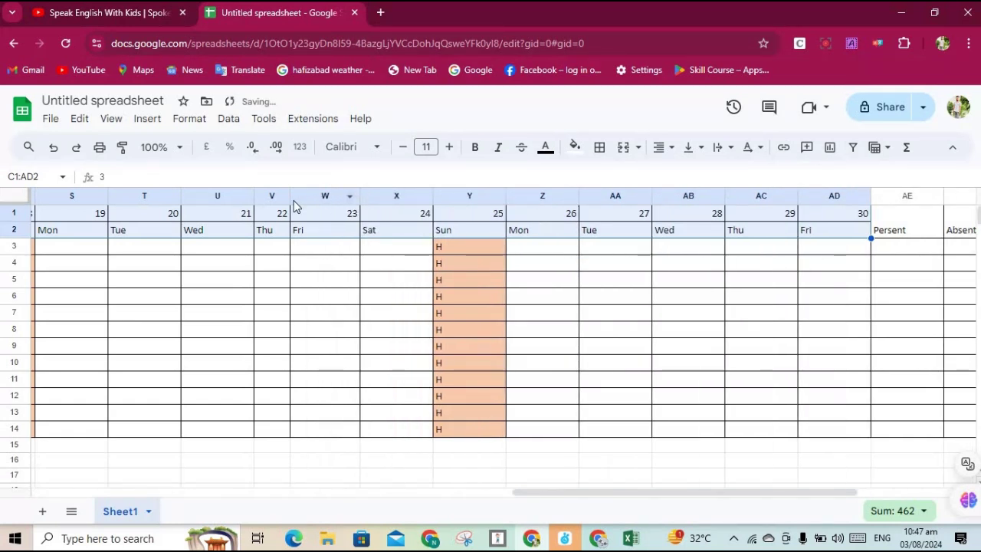
pyautogui.moveTo(312, 197); pyautogui.dragTo(336, 200)
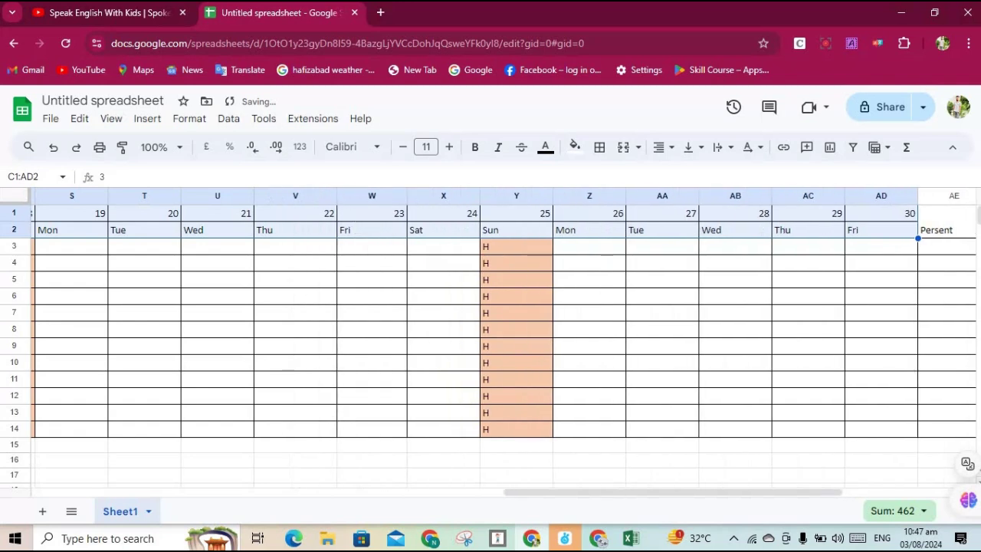
pyautogui.moveTo(570, 493); pyautogui.dragTo(51, 432)
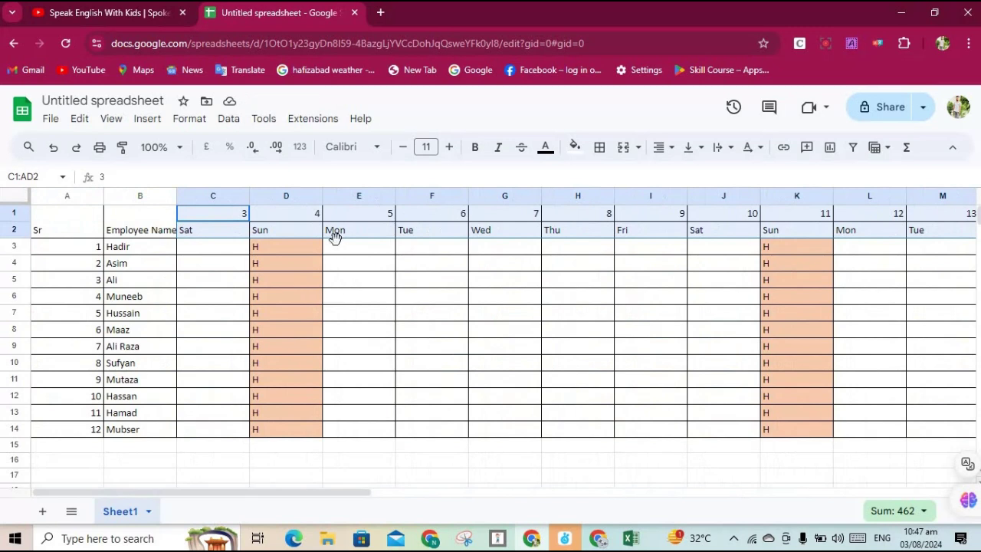
# Step: Select the first weekday attendance blocks, starting with C3:C14
pyautogui.click(338, 245)
pyautogui.moveTo(366, 252); pyautogui.dragTo(387, 270)
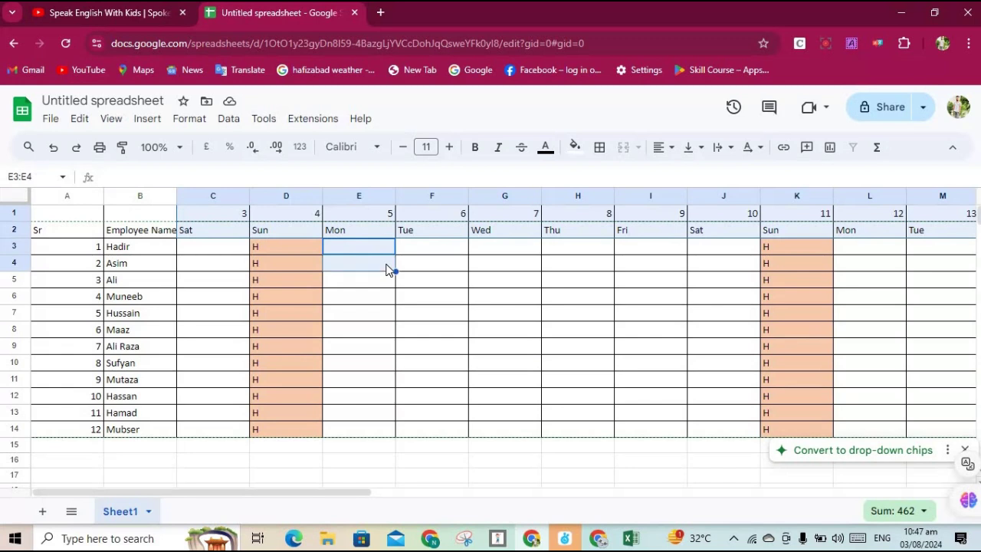
pyautogui.click(222, 253)
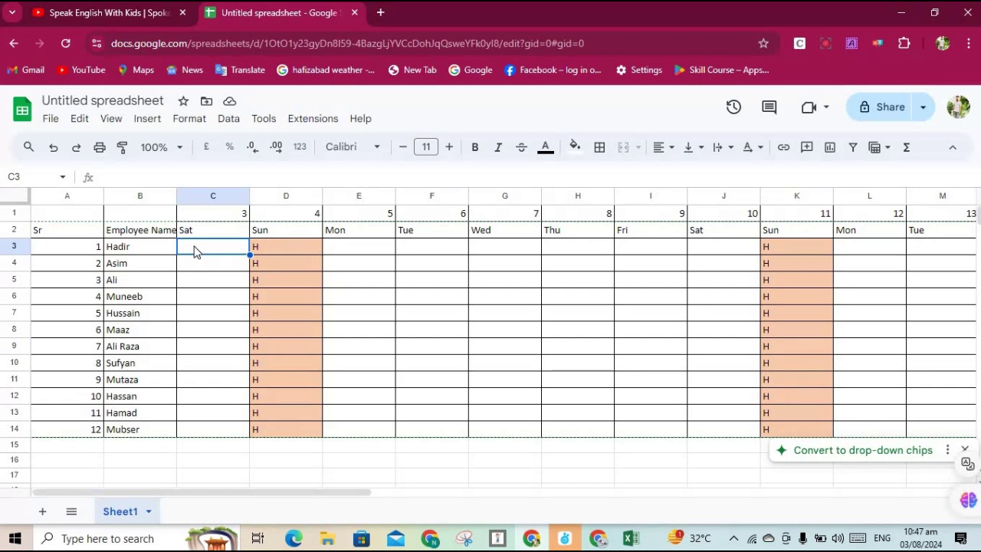
pyautogui.moveTo(195, 251); pyautogui.dragTo(219, 429)
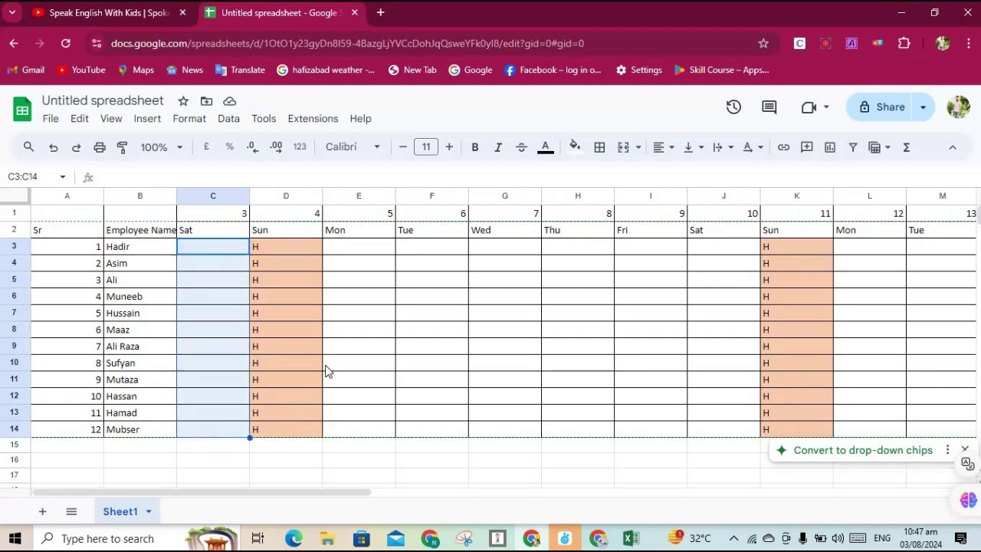
pyautogui.moveTo(343, 248); pyautogui.dragTo(410, 267)
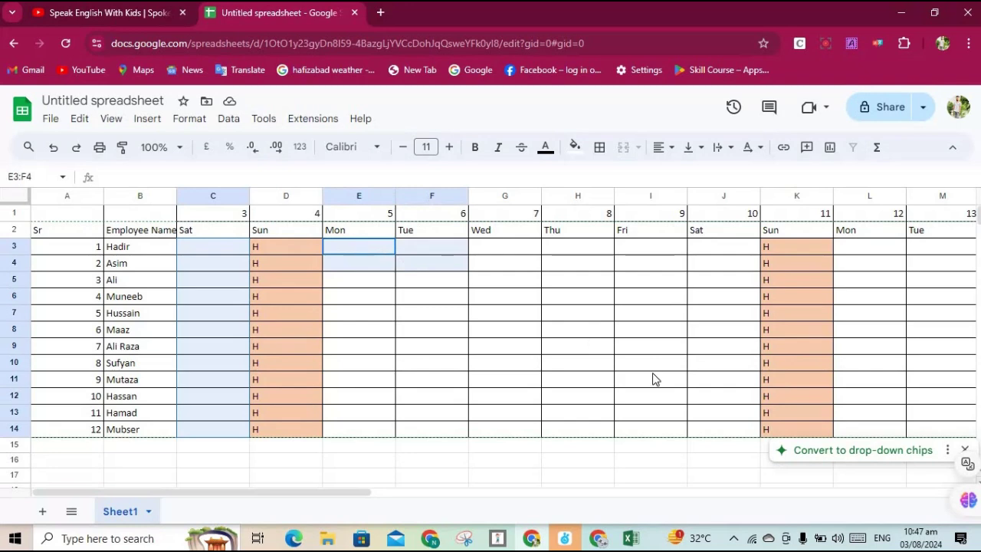
pyautogui.moveTo(652, 373); pyautogui.dragTo(721, 428)
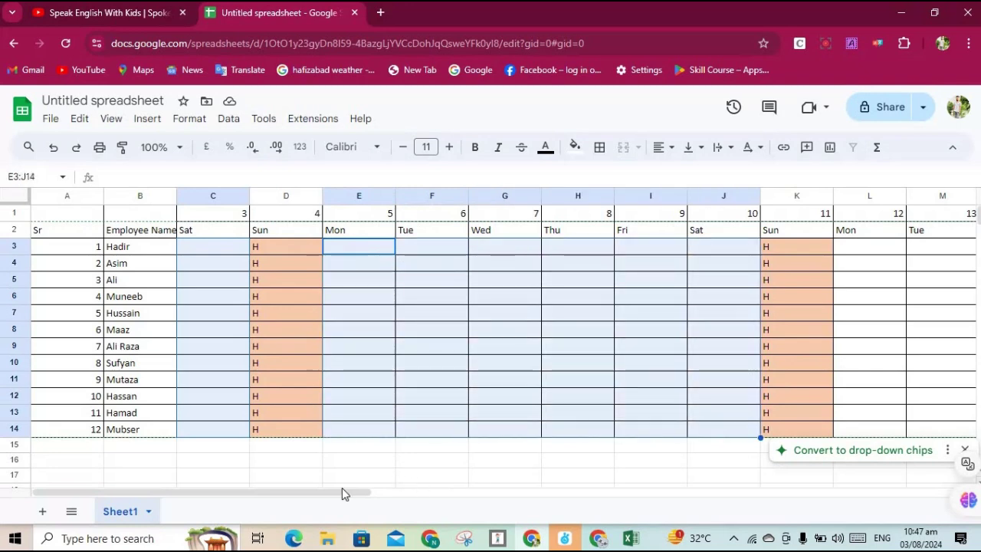
pyautogui.moveTo(342, 492); pyautogui.dragTo(587, 512)
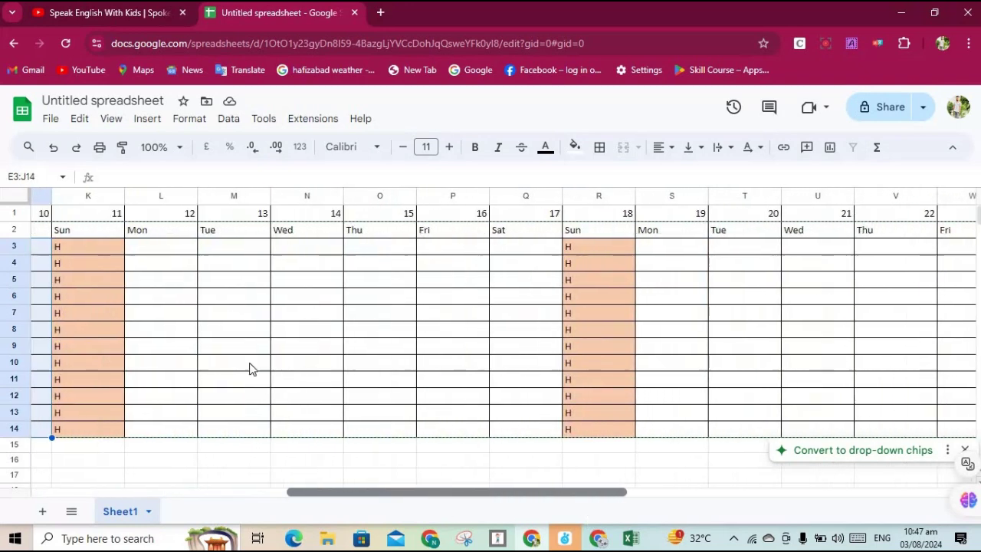
# Step: Add the second, third and last weeks' weekday cells, then dismiss the multiple-selection error
pyautogui.moveTo(150, 247)
pyautogui.mouseDown()
pyautogui.moveTo(499, 383)
pyautogui.moveTo(538, 443)
pyautogui.mouseUp()
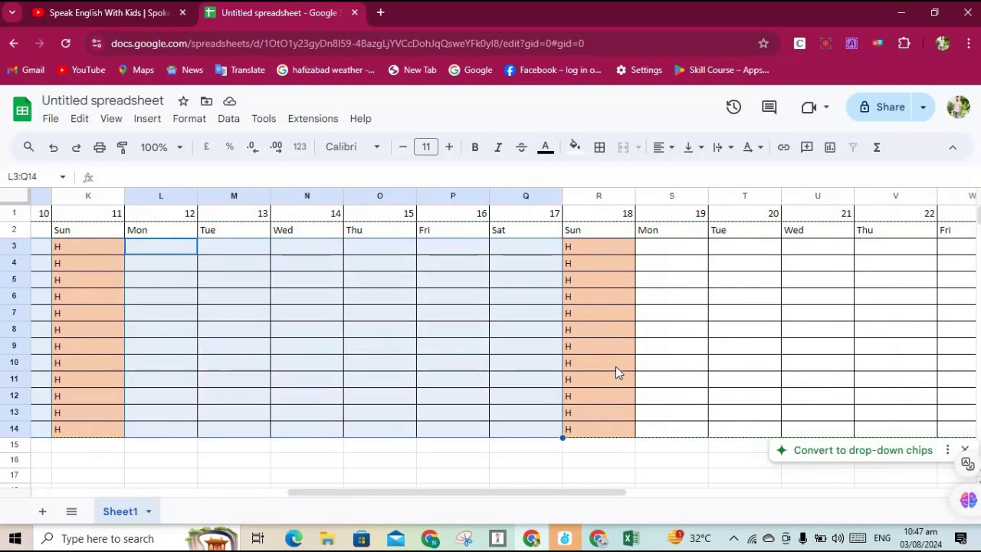
pyautogui.moveTo(653, 247)
pyautogui.mouseDown()
pyautogui.moveTo(957, 444)
pyautogui.moveTo(719, 431)
pyautogui.mouseUp()
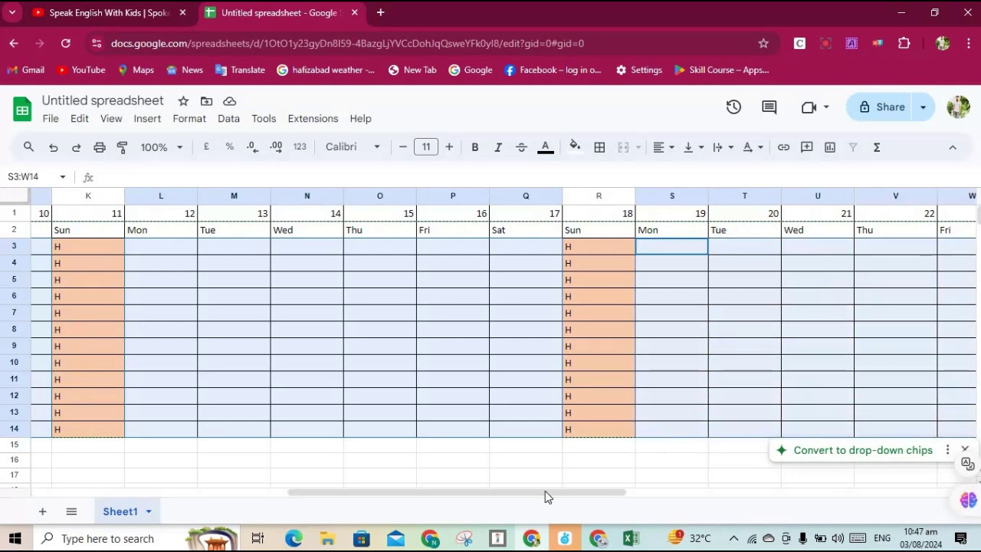
pyautogui.hscroll(2, 583, 506)
pyautogui.hscroll(3, 674, 514)
pyautogui.hscroll(1, 628, 491)
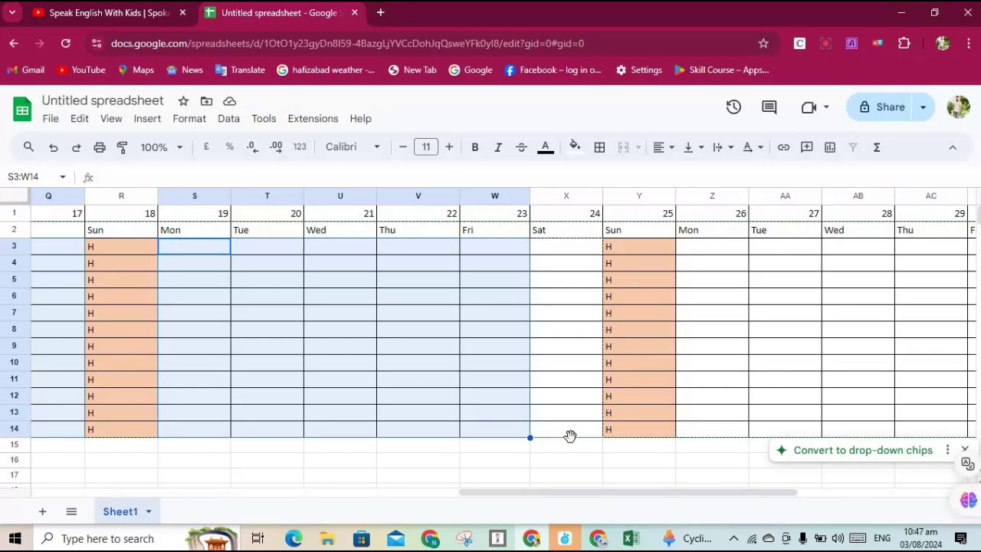
pyautogui.moveTo(570, 436); pyautogui.dragTo(570, 436)
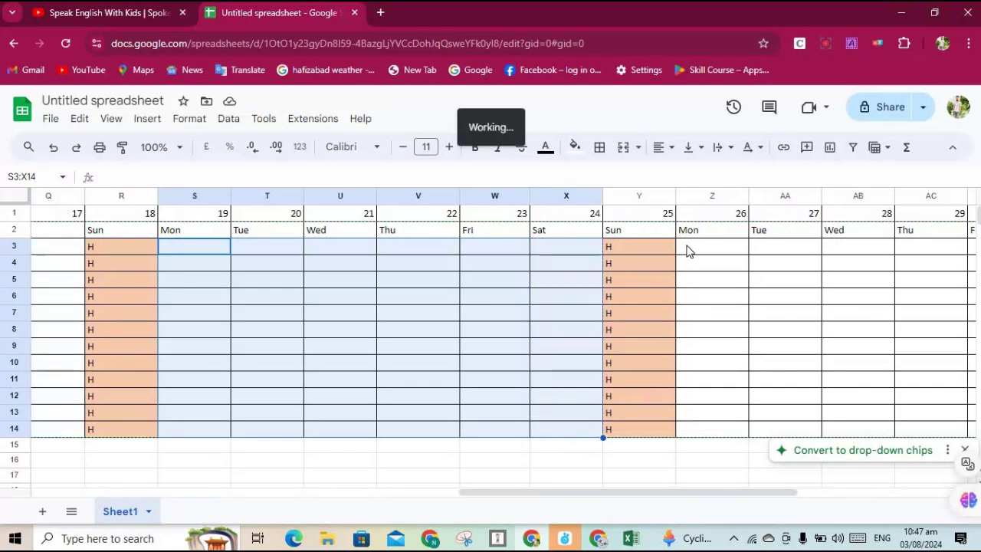
pyautogui.moveTo(687, 249)
pyautogui.mouseDown()
pyautogui.moveTo(911, 334)
pyautogui.moveTo(919, 395)
pyautogui.mouseUp()
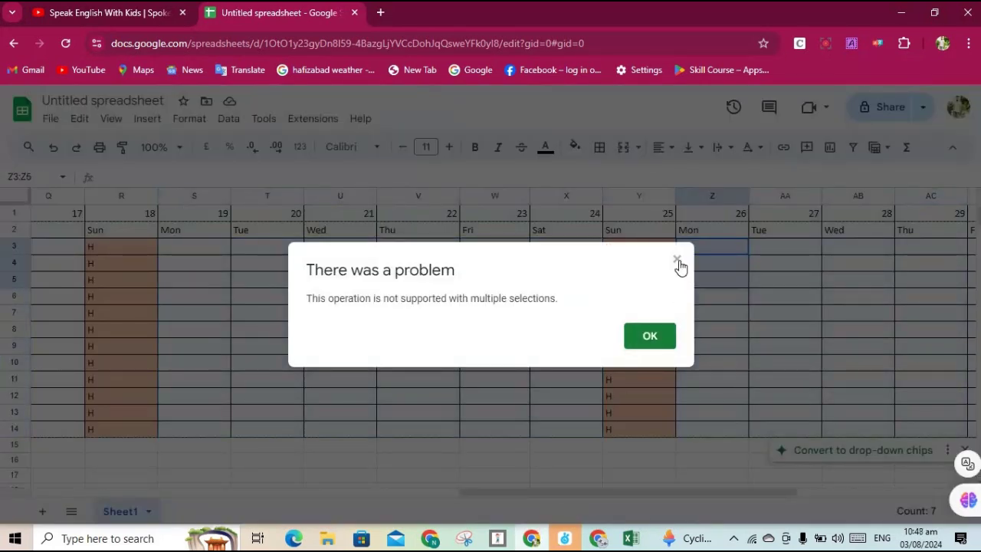
pyautogui.moveTo(679, 266); pyautogui.dragTo(673, 262)
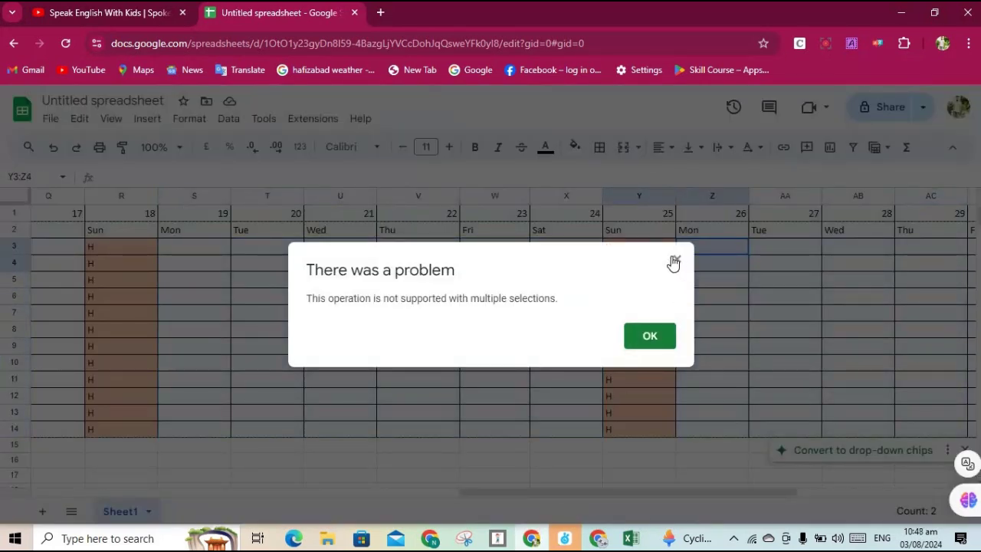
pyautogui.click(674, 261)
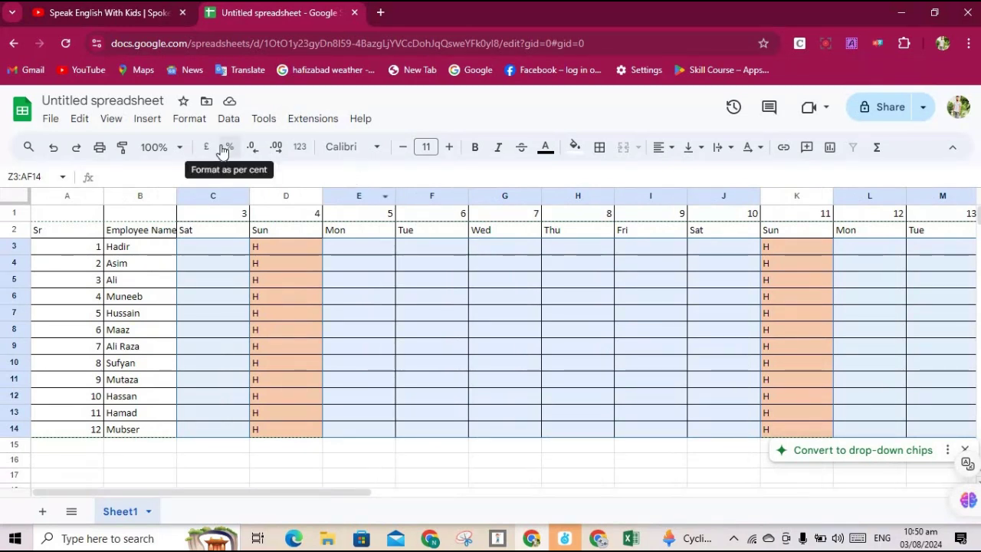
# Step: Insert tick boxes into the selected weekday cells and scroll right to check them
pyautogui.click(152, 123)
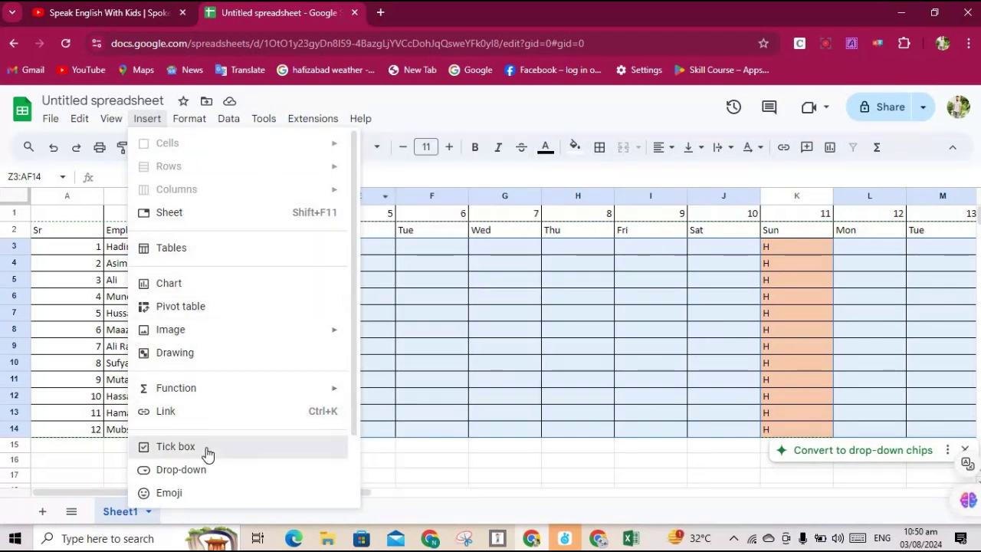
pyautogui.click(207, 451)
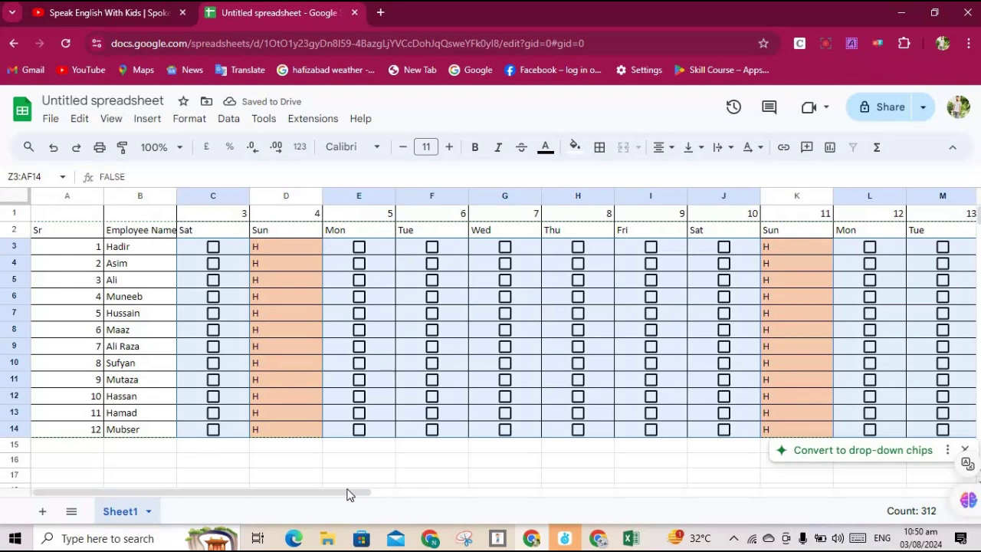
pyautogui.moveTo(356, 492); pyautogui.dragTo(640, 494)
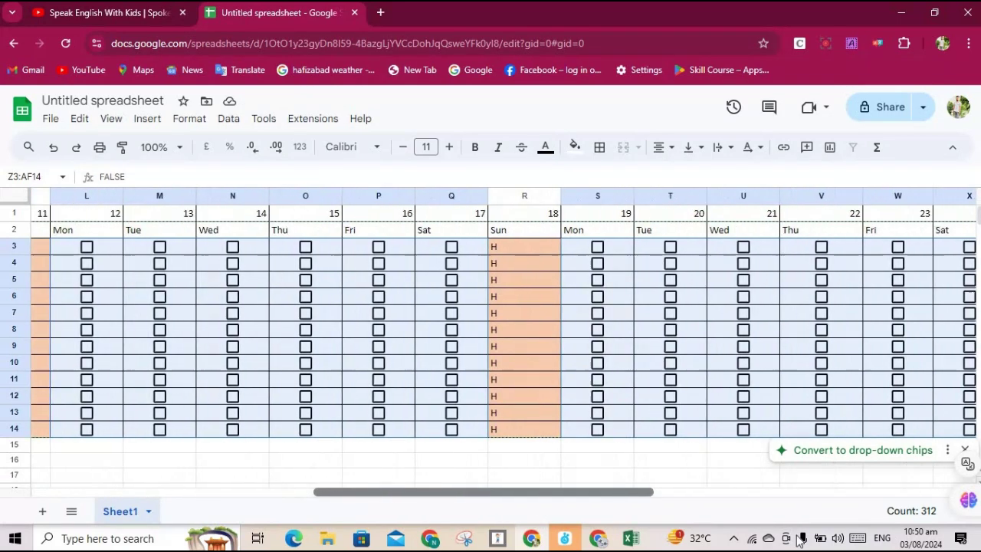
pyautogui.moveTo(396, 492); pyautogui.dragTo(657, 490)
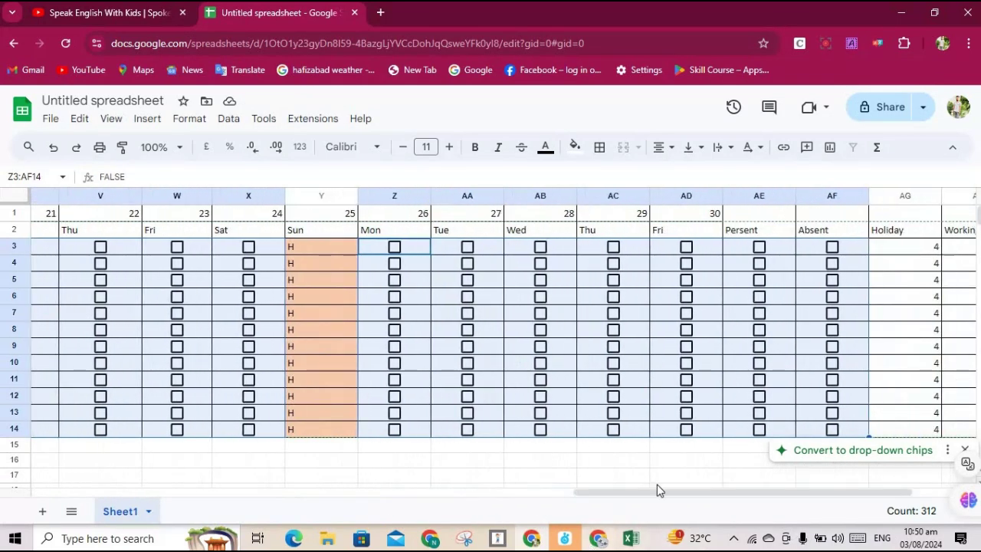
# Step: Delete the tick boxes from the first three Absent cells, AF3 to AF5
pyautogui.click(668, 464)
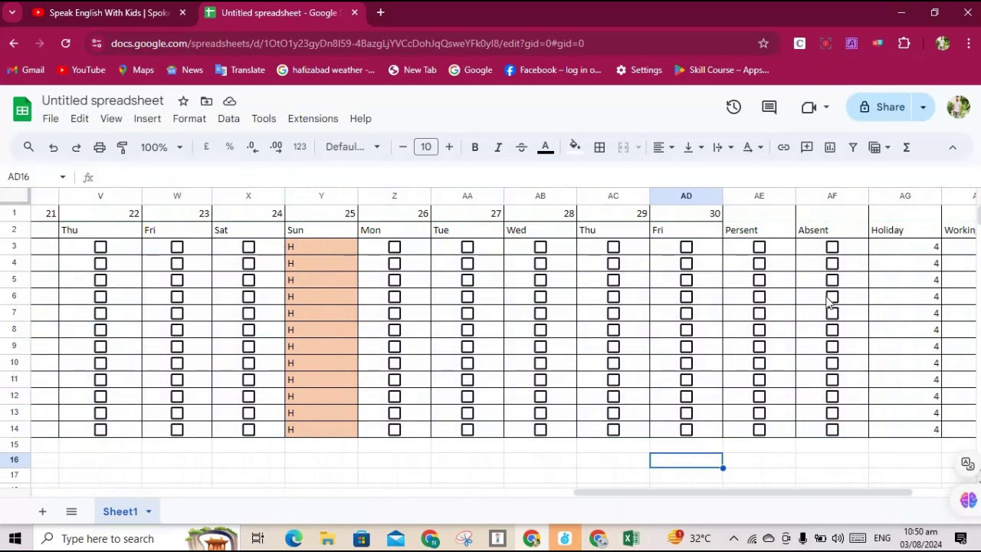
pyautogui.click(831, 246)
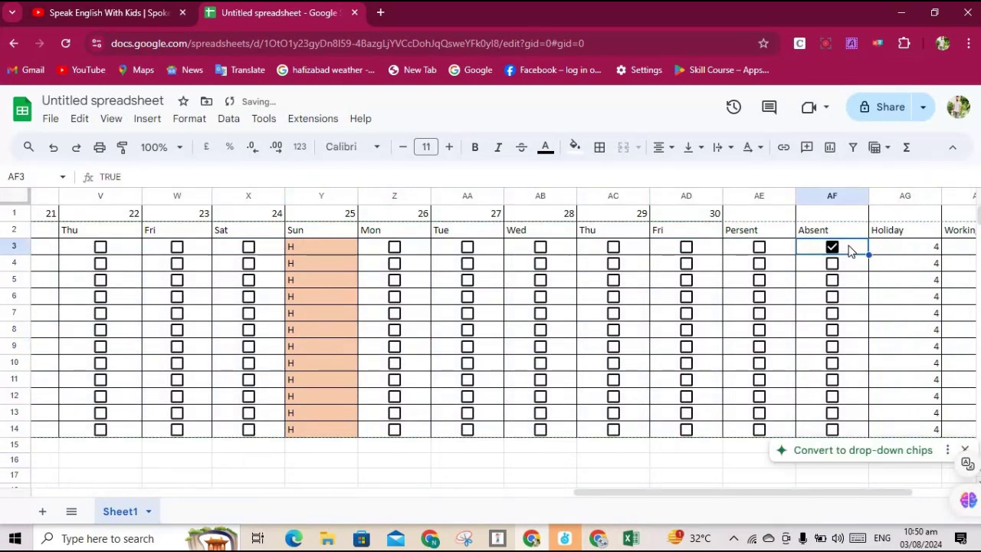
pyautogui.press('Delete')
pyautogui.click(849, 264)
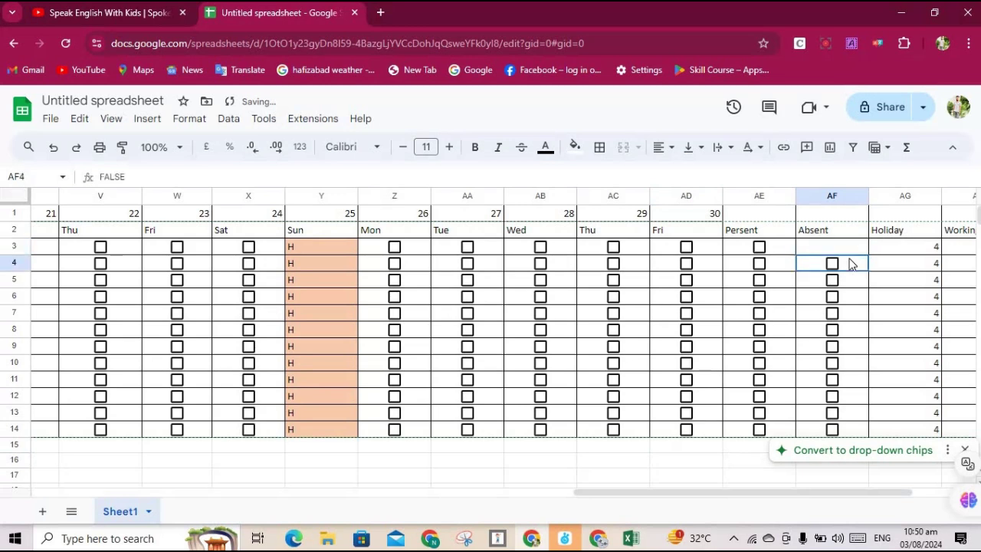
pyautogui.press('Delete')
pyautogui.moveTo(814, 285); pyautogui.dragTo(828, 427)
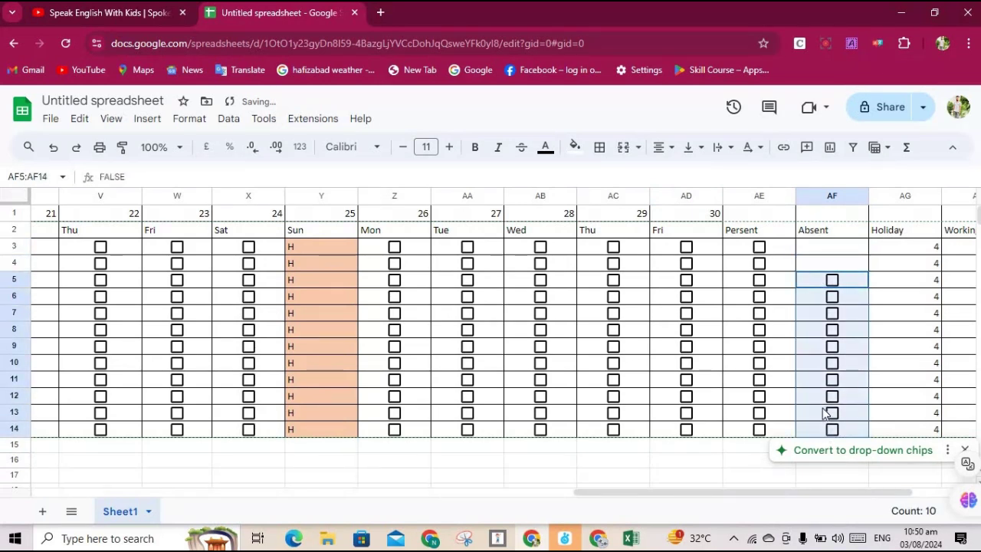
pyautogui.rightClick(825, 412)
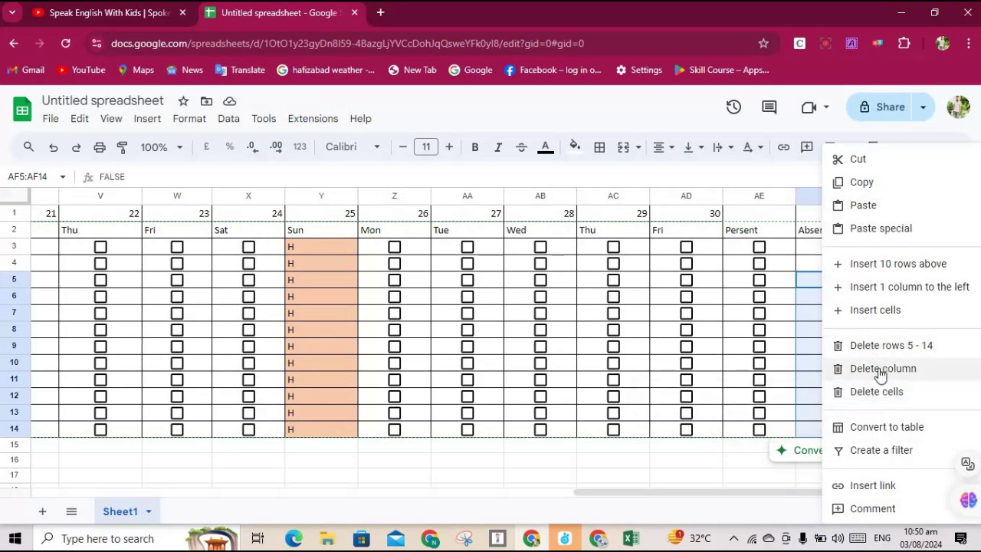
pyautogui.moveTo(876, 391)
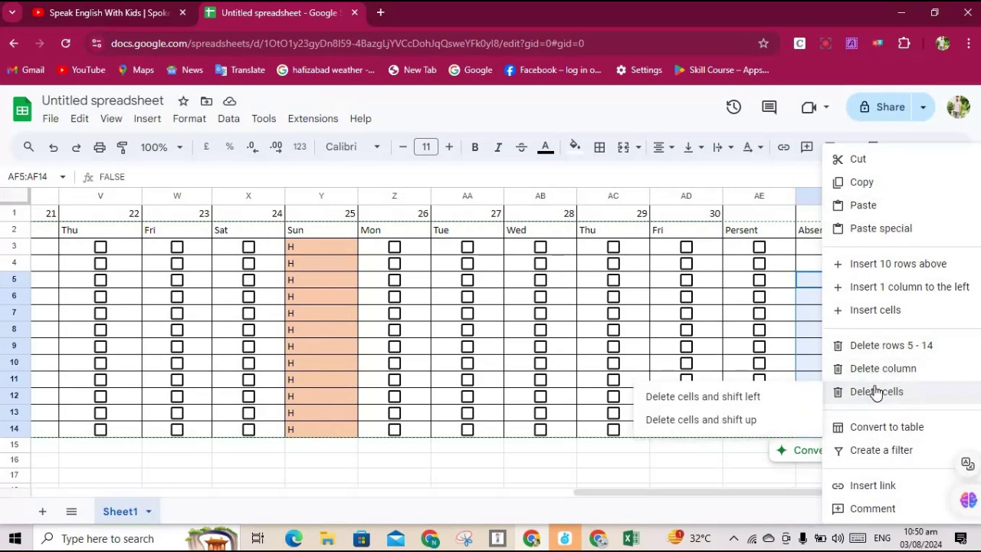
pyautogui.moveTo(875, 310)
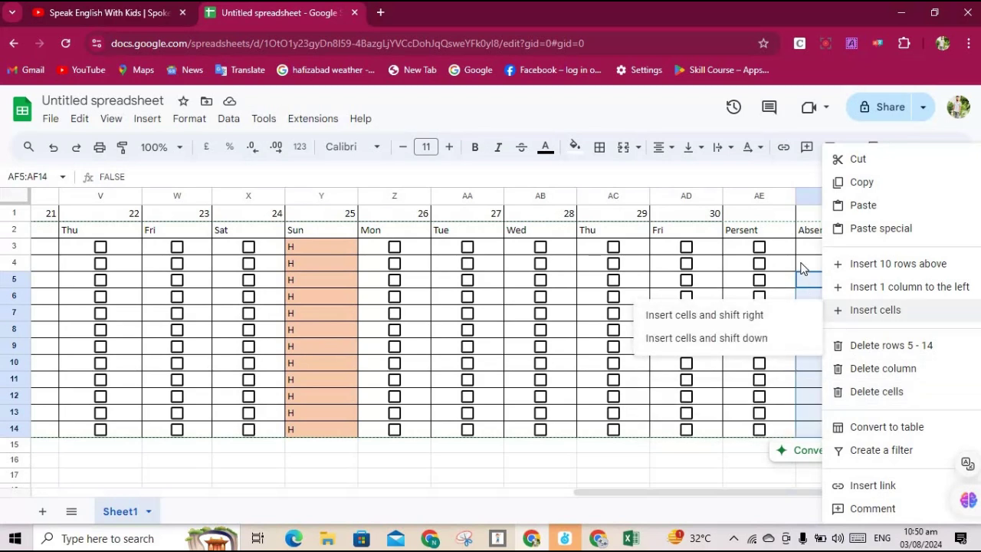
pyautogui.click(805, 264)
pyautogui.click(831, 281)
pyautogui.press('Delete')
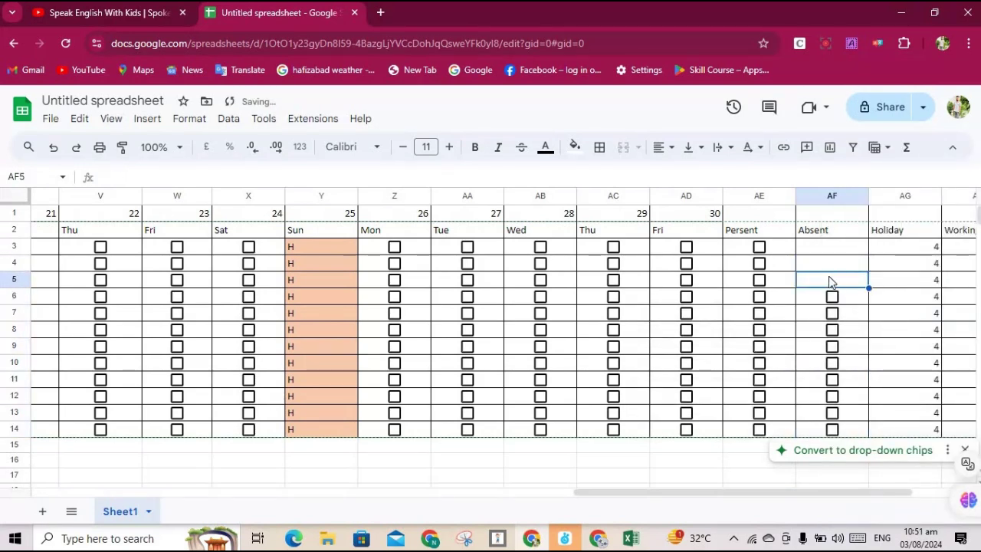
pyautogui.click(832, 297)
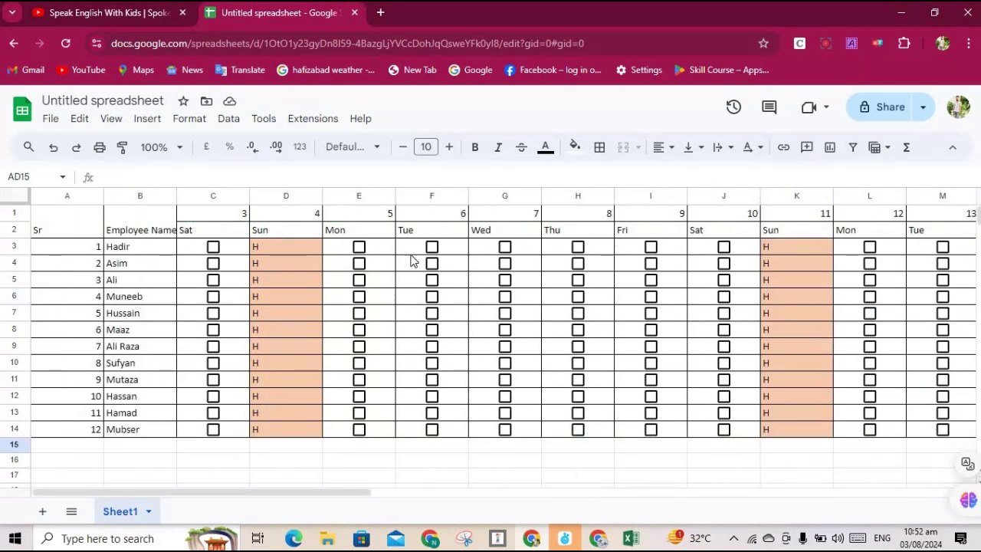
pyautogui.click(213, 247)
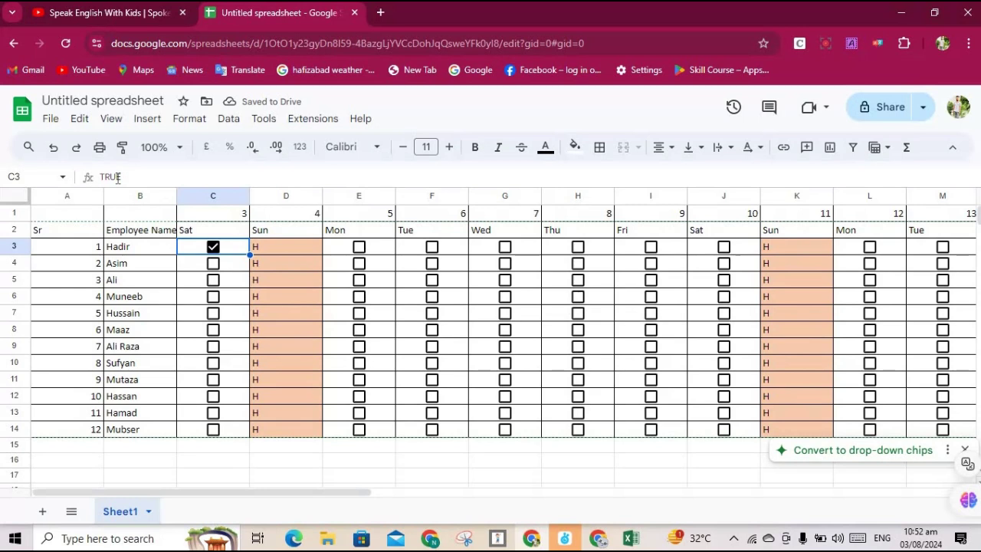
pyautogui.click(216, 249)
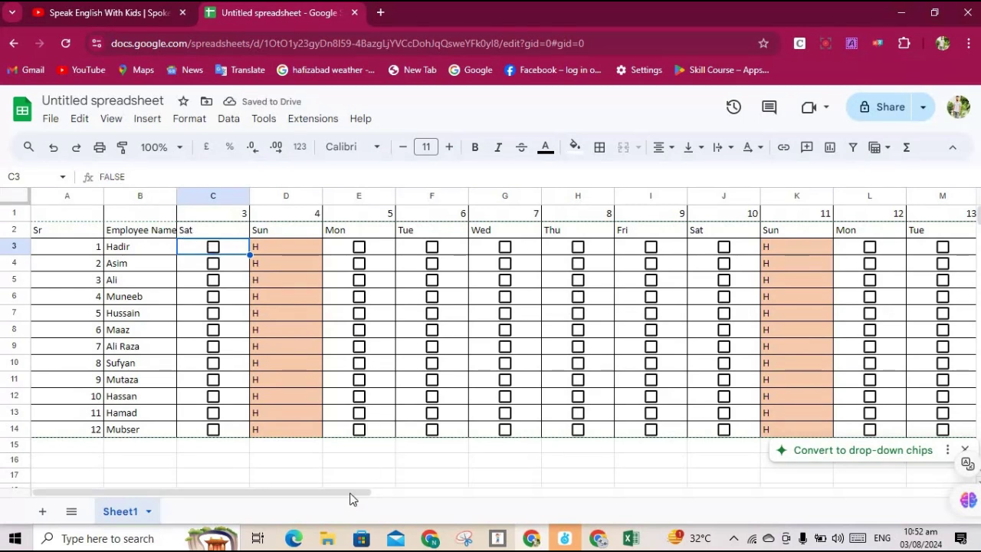
pyautogui.moveTo(344, 492); pyautogui.dragTo(868, 465)
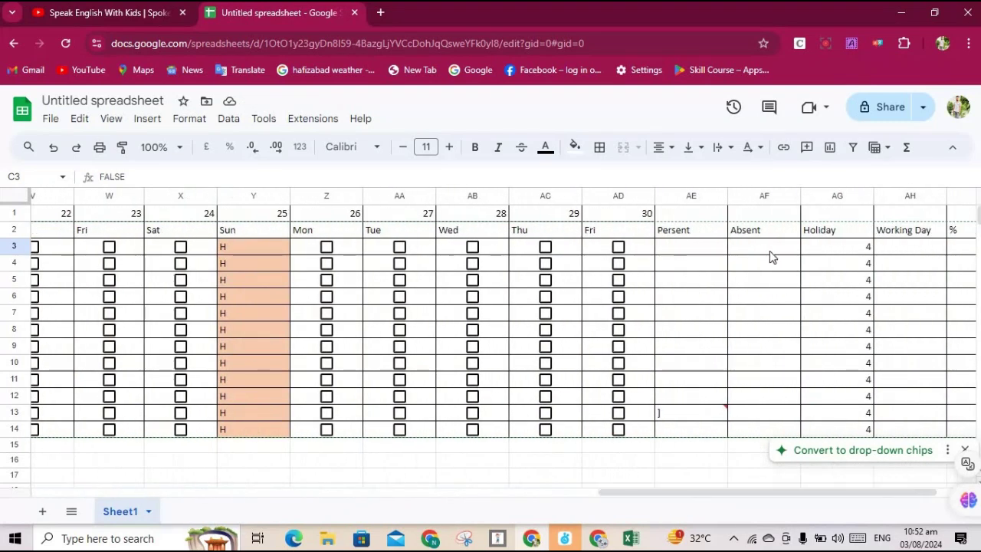
# Step: Begin a COUNTIF formula in the first employee's Absent cell AF3
pyautogui.click(770, 250)
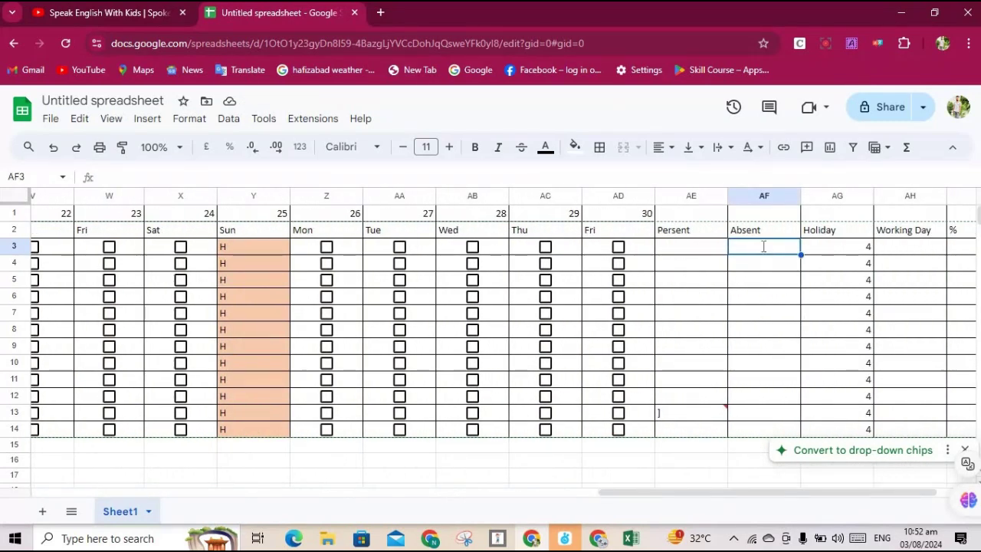
pyautogui.write('=cou')
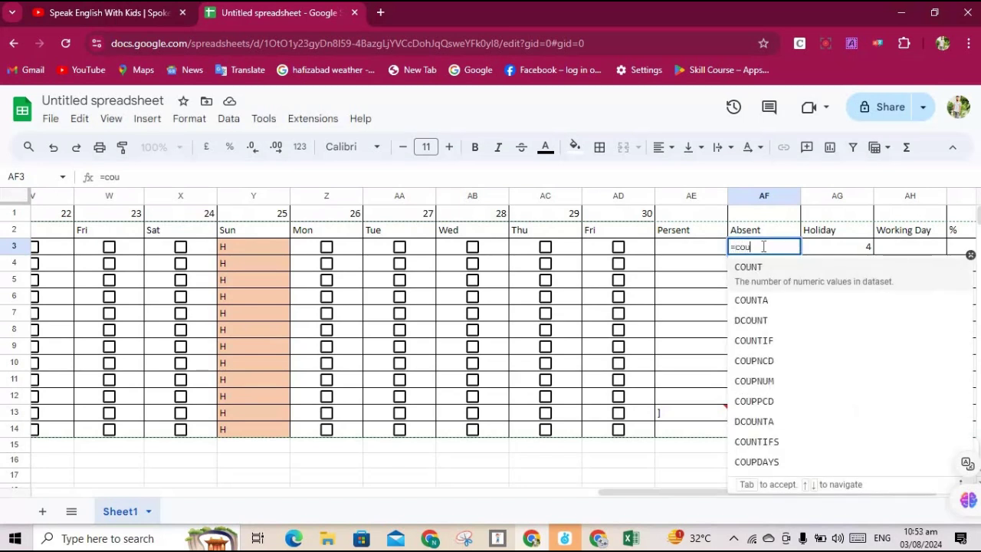
pyautogui.write('n')
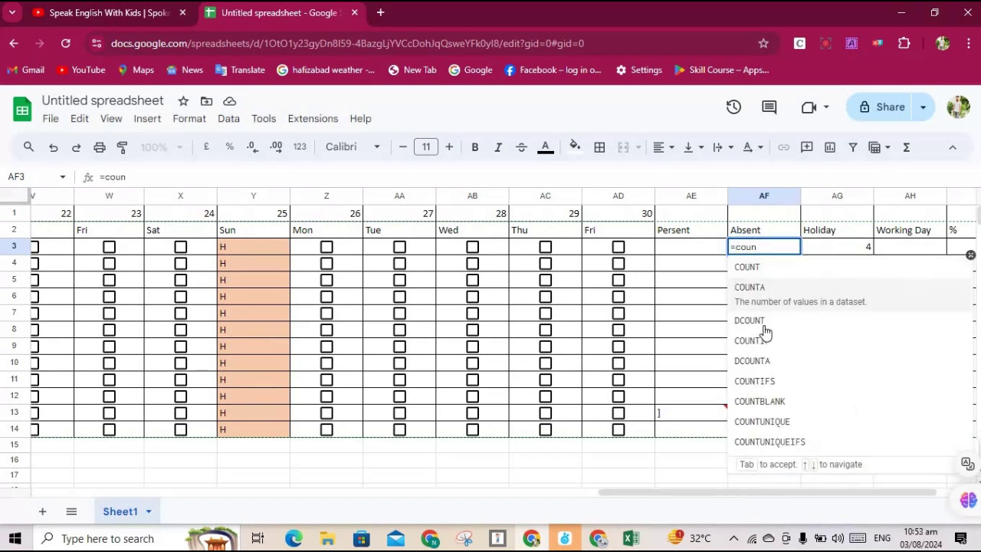
pyautogui.click(762, 337)
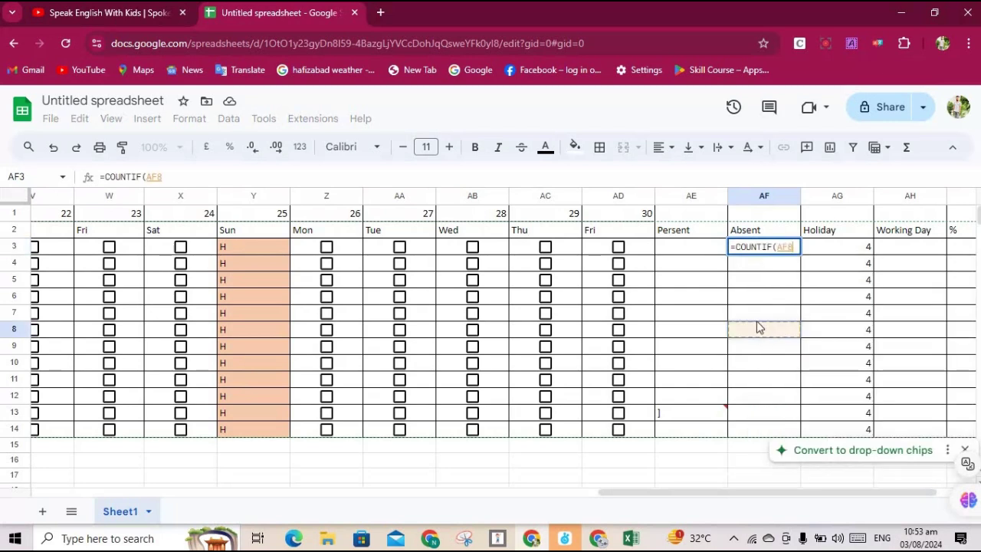
pyautogui.press('BackSpace')
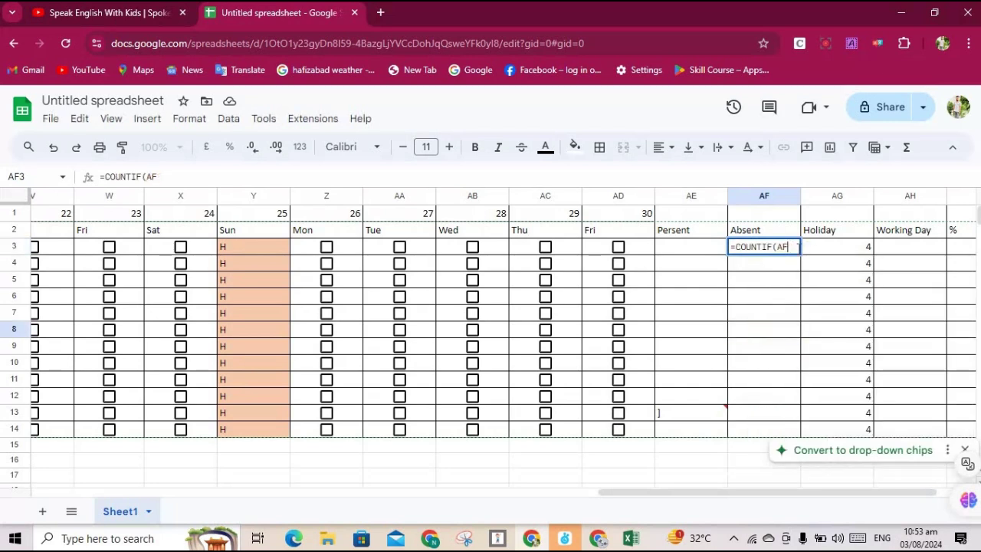
pyautogui.press('BackSpace')
pyautogui.press('BackSpace')
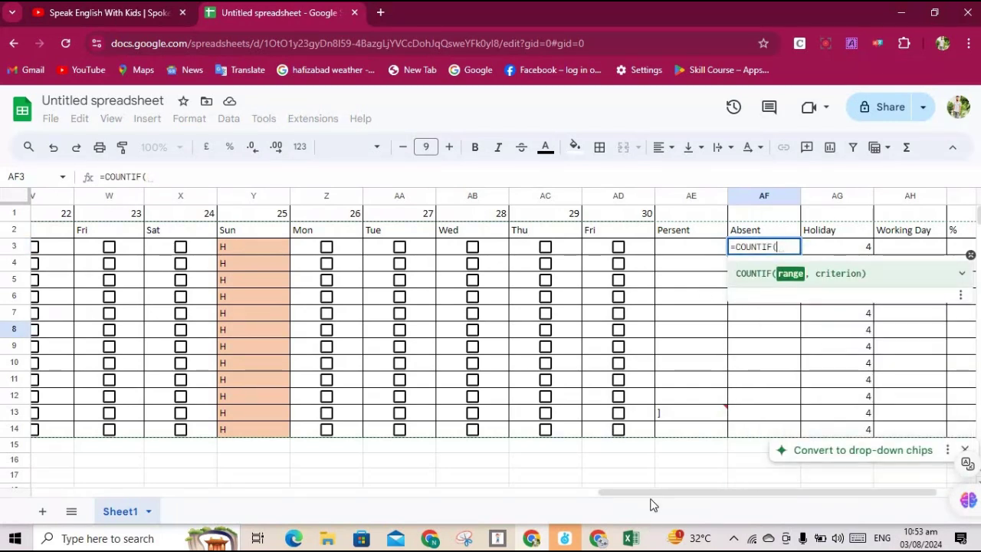
pyautogui.moveTo(653, 490); pyautogui.dragTo(77, 462)
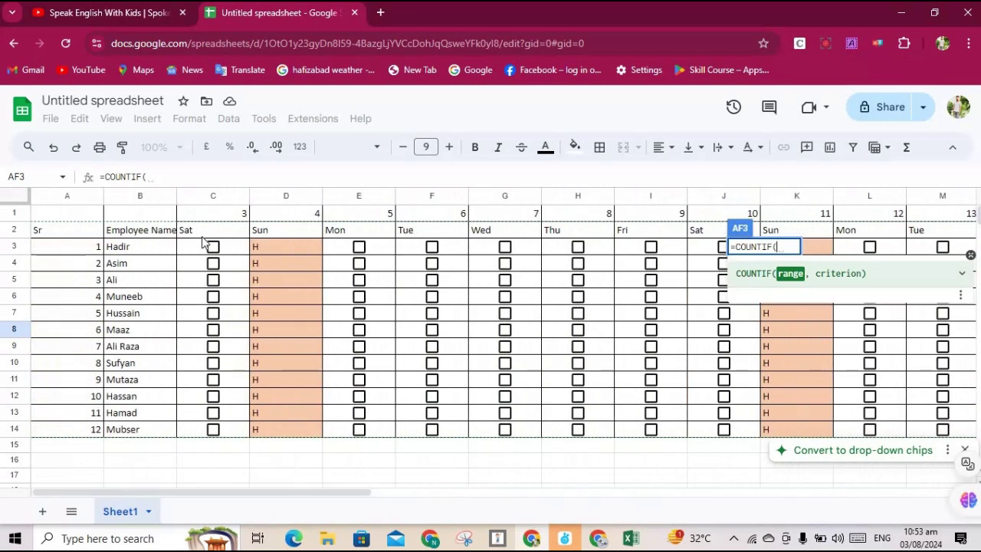
# Step: Drag along row 3 to pick the day cells, then erase the wrong M3:N3 reference
pyautogui.moveTo(197, 248); pyautogui.dragTo(460, 249)
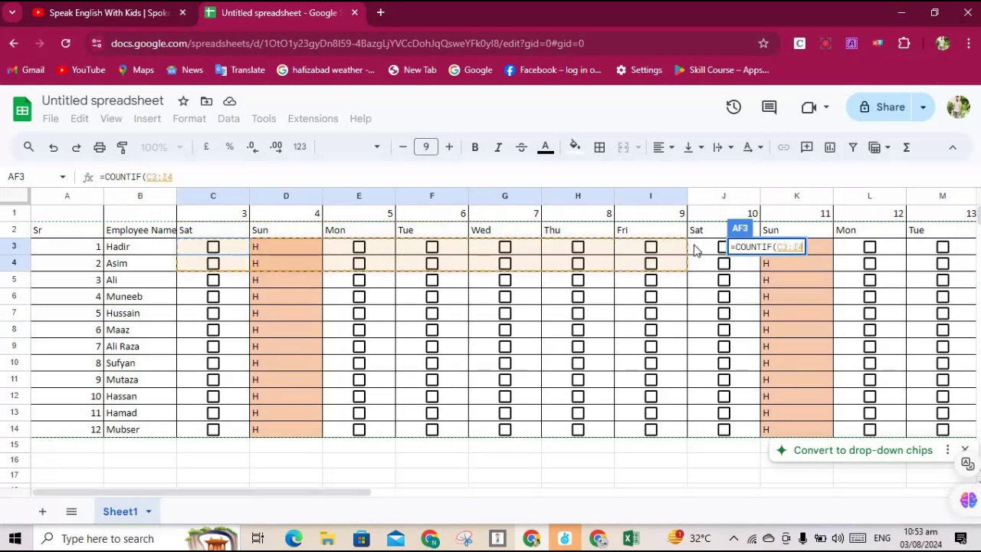
pyautogui.moveTo(460, 249); pyautogui.dragTo(871, 253)
pyautogui.moveTo(962, 252); pyautogui.dragTo(973, 254)
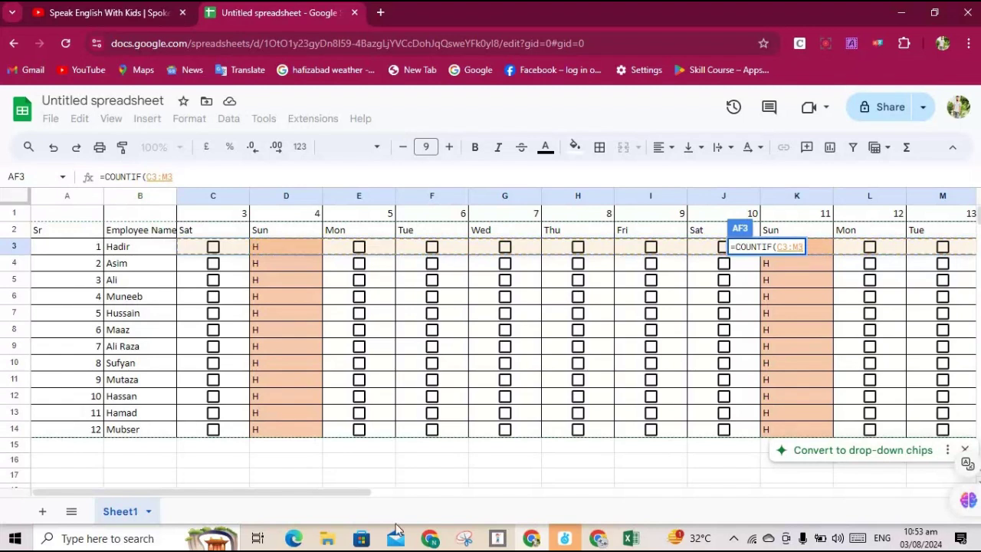
pyautogui.moveTo(359, 492); pyautogui.dragTo(583, 492)
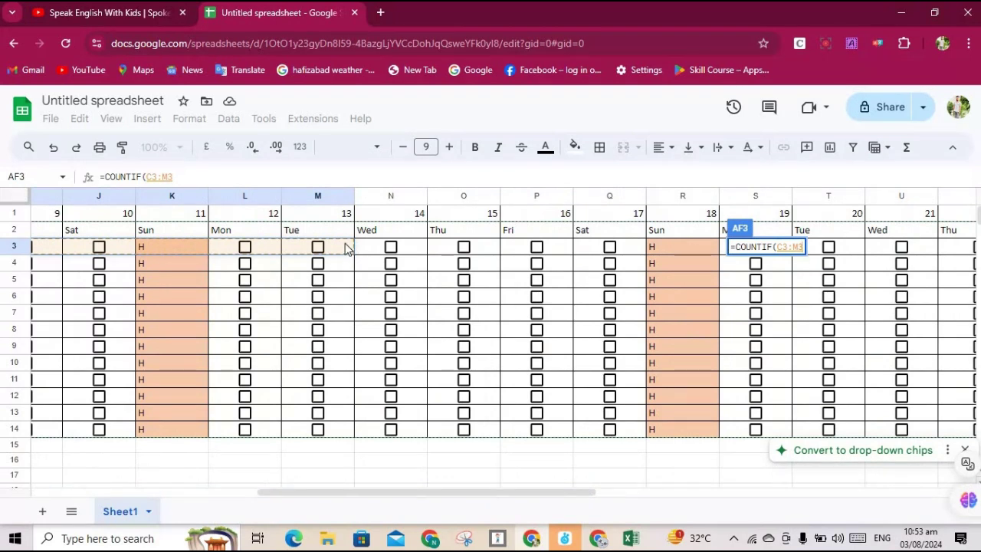
pyautogui.moveTo(351, 253); pyautogui.dragTo(383, 249)
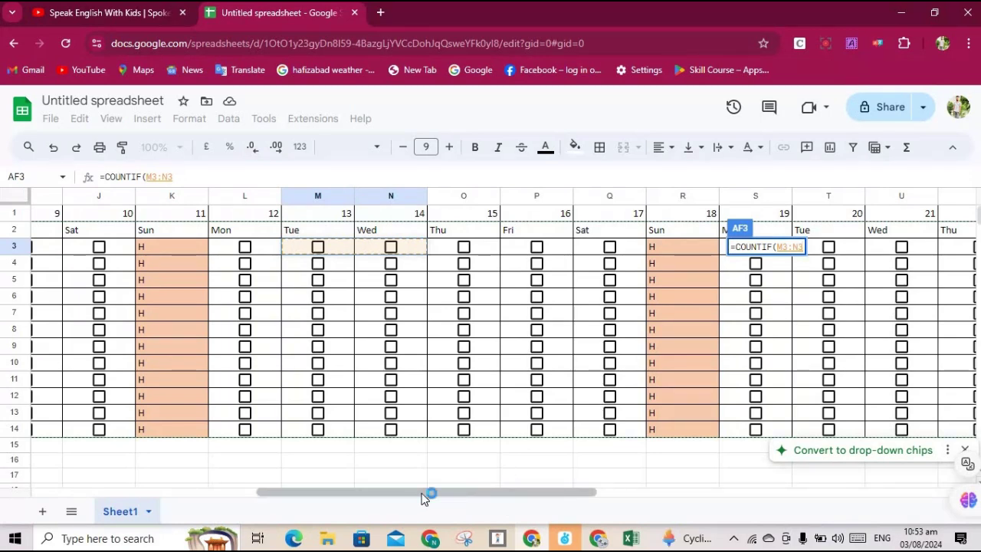
pyautogui.hscroll(1, 475, 490)
pyautogui.moveTo(512, 480); pyautogui.dragTo(856, 469)
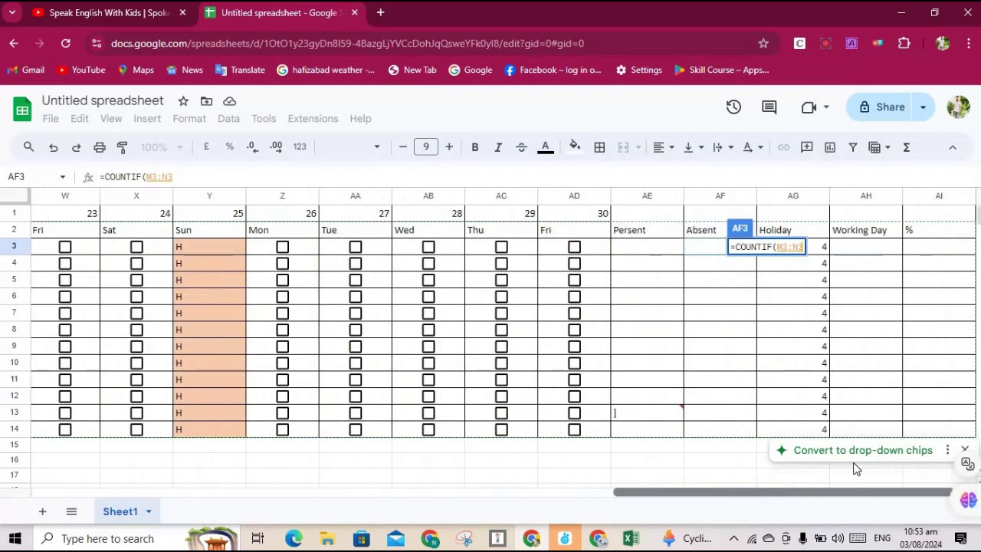
pyautogui.press('BackSpace')
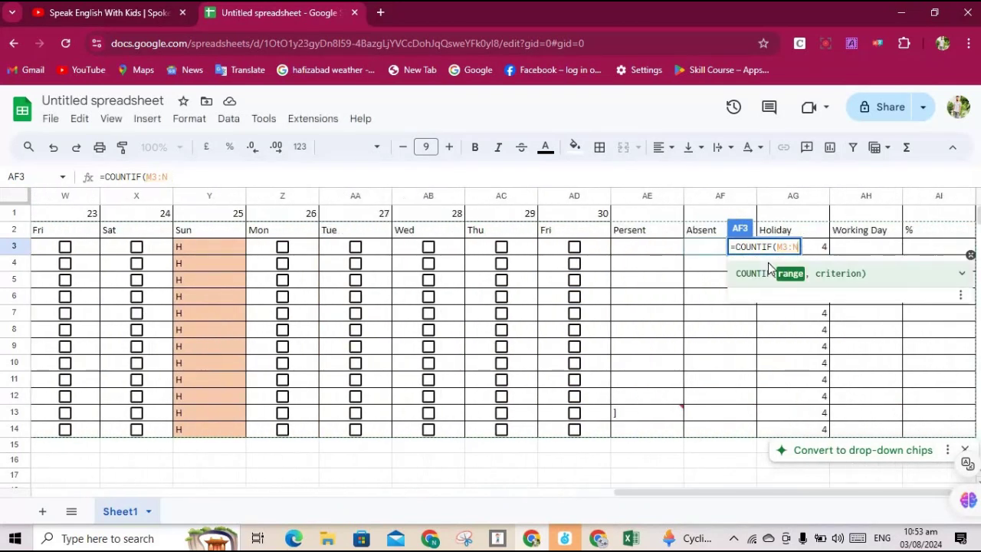
pyautogui.press('BackSpace')
pyautogui.press('BackSpace')
pyautogui.press('BackSpace')
pyautogui.press('BackSpace')
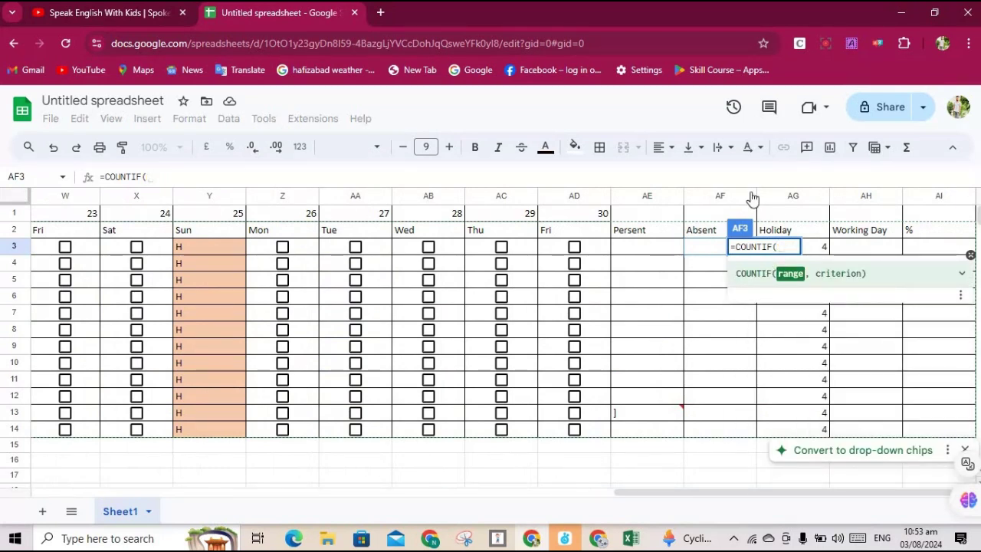
# Step: Set the range to C3:AD3 with criterion "FALSE" and commit the formula
pyautogui.moveTo(594, 247); pyautogui.dragTo(36, 247)
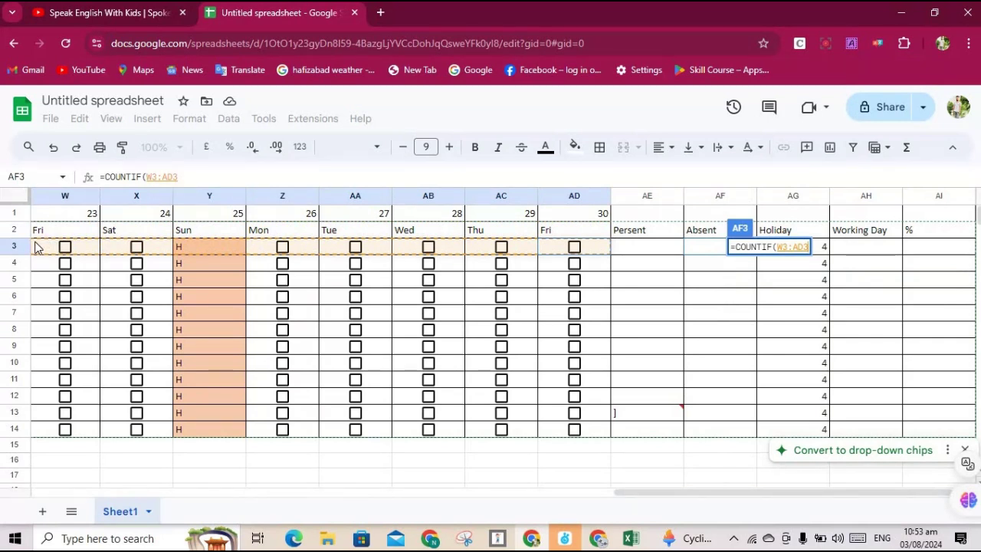
pyautogui.press('Left')
pyautogui.press('Left')
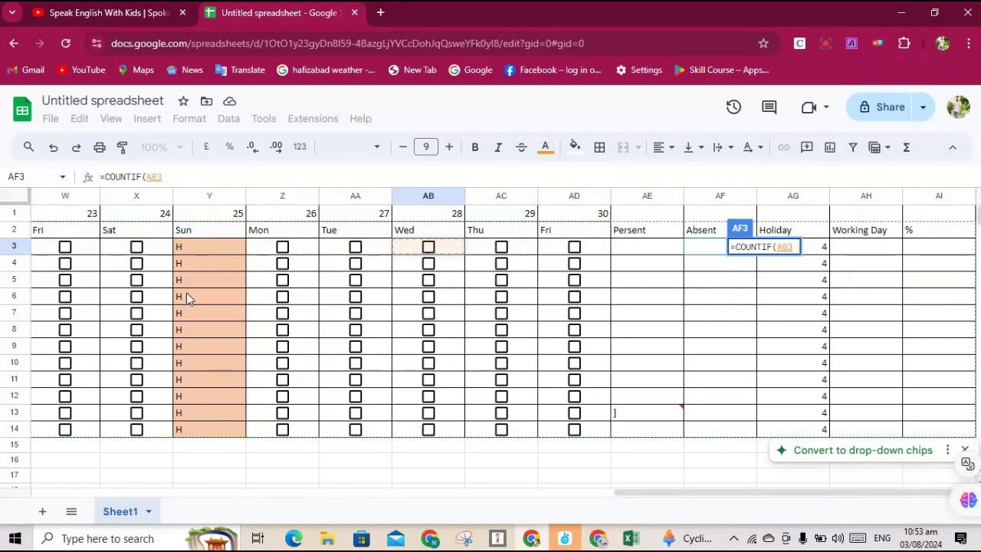
pyautogui.click(594, 250)
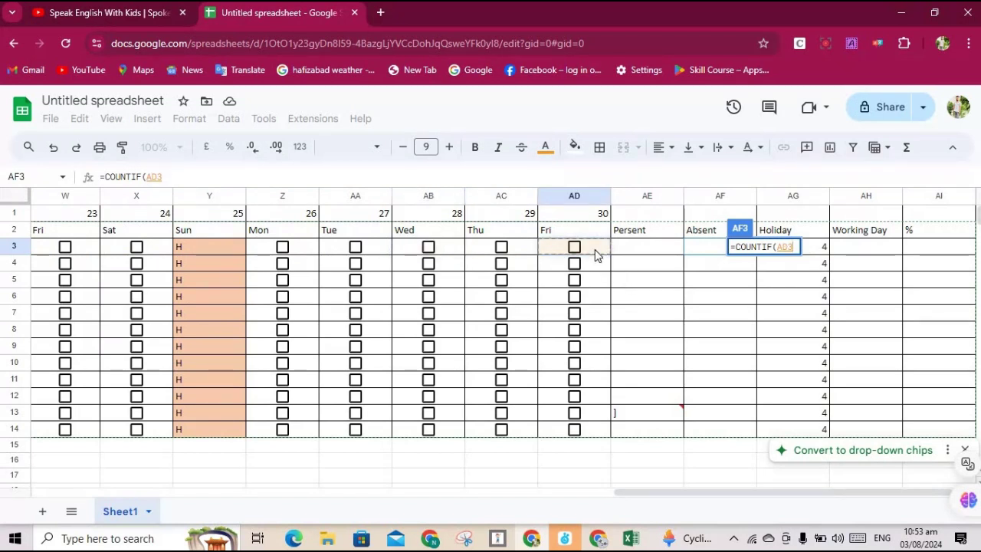
pyautogui.hotkey('ctrl', 'shift', 'Left')
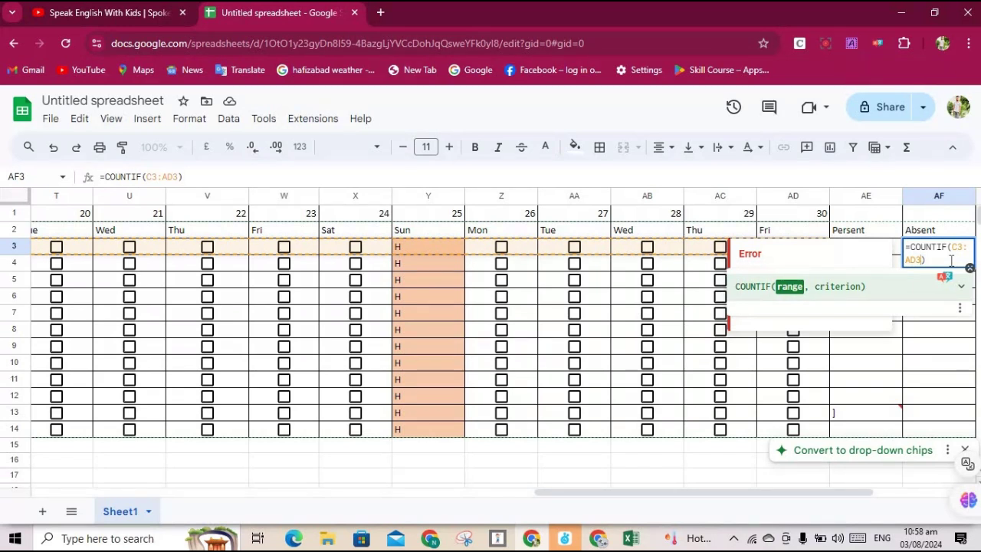
pyautogui.write('"')
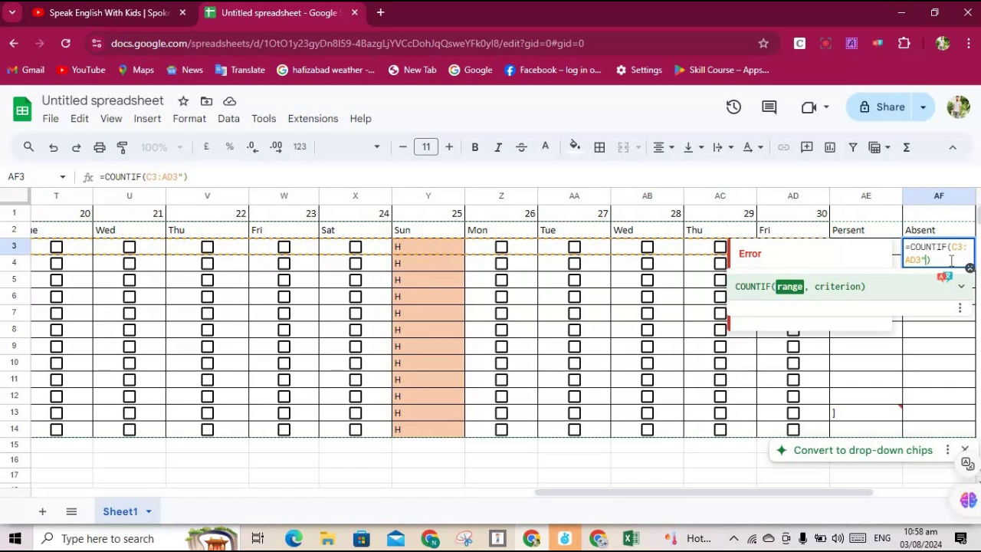
pyautogui.write('FALSE')
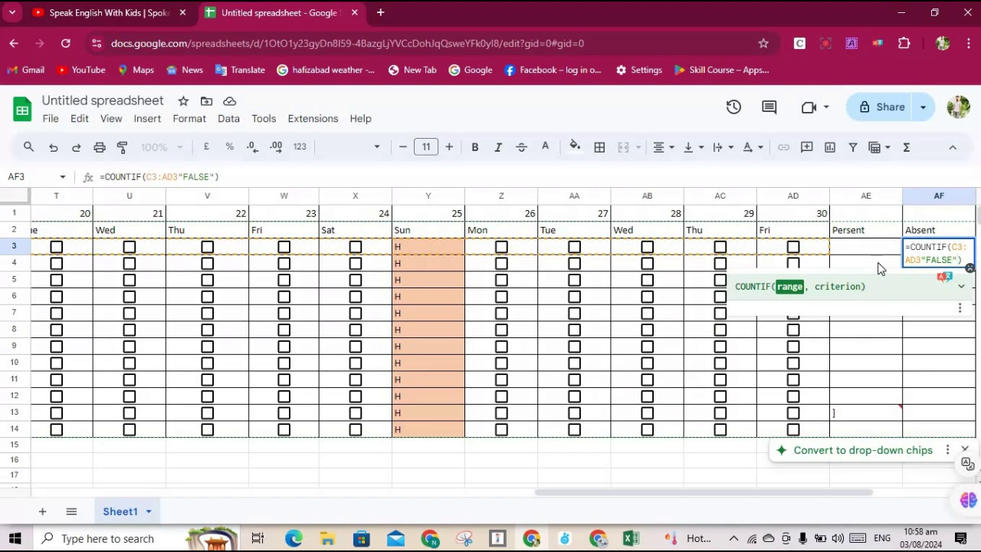
pyautogui.press('Return')
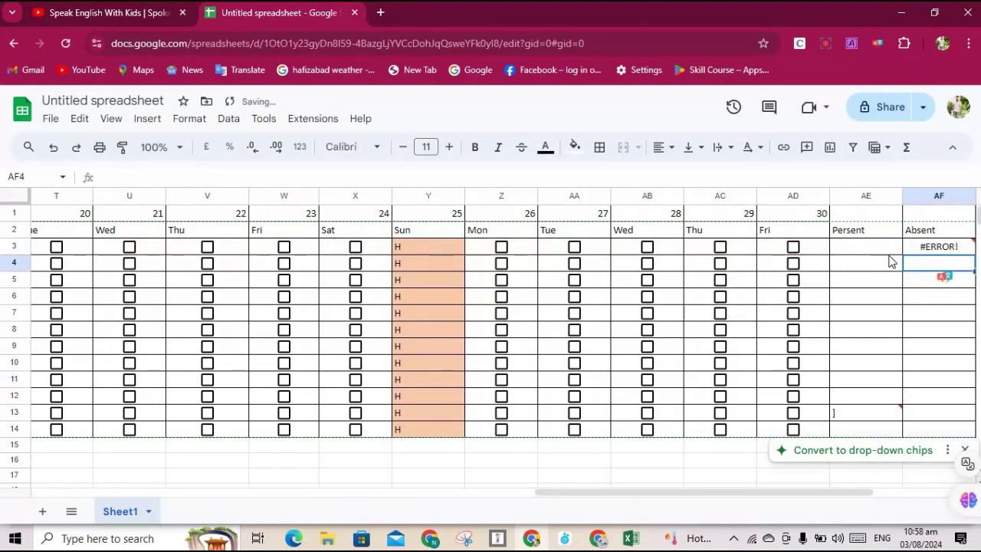
# Step: Add the missing comma so AF3 reads =COUNTIF(C3:AD3,"FALSE") and shows 24
pyautogui.click(942, 246)
pyautogui.doubleClick(950, 250)
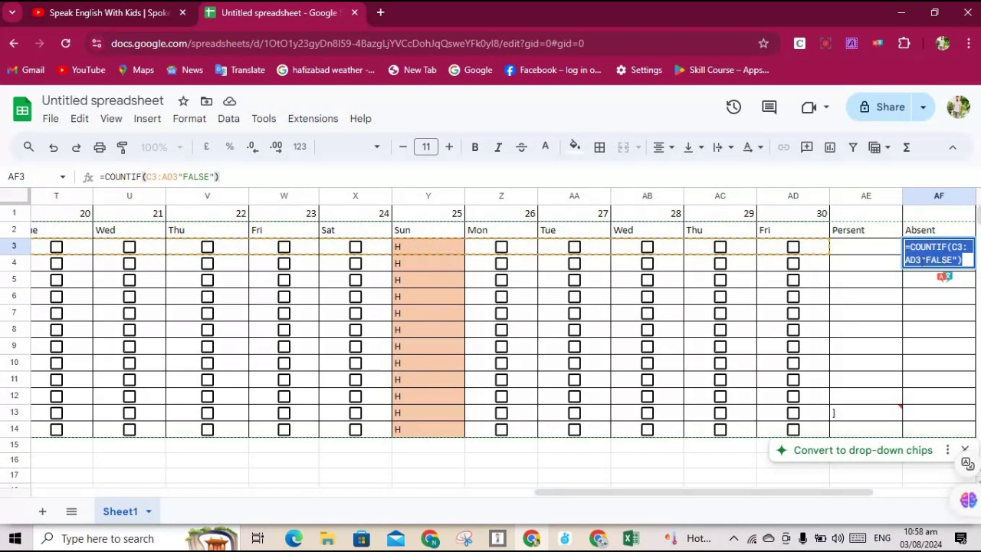
pyautogui.click(922, 261)
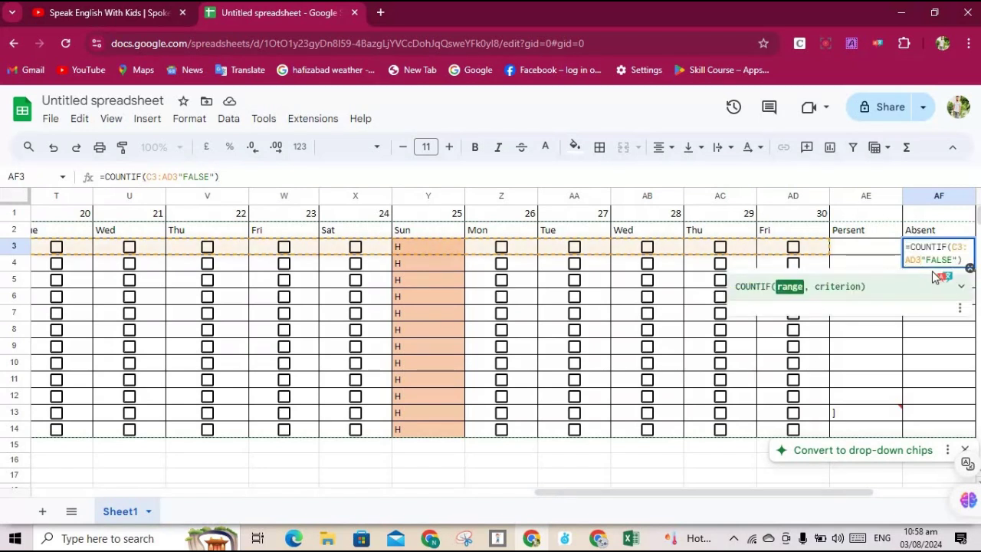
pyautogui.write(',')
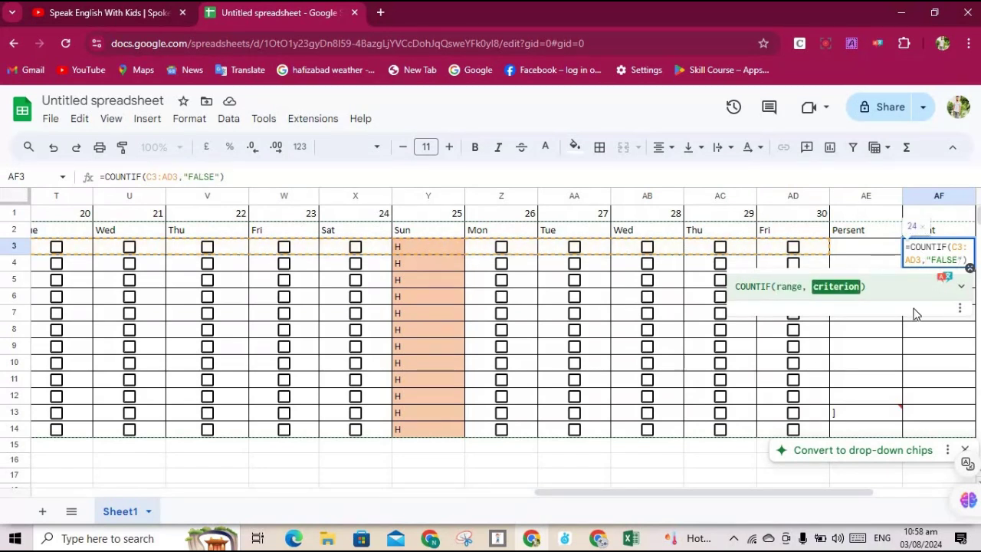
pyautogui.press('Return')
# Step: Review AF3's formula range by scrolling across row 3
pyautogui.click(941, 252)
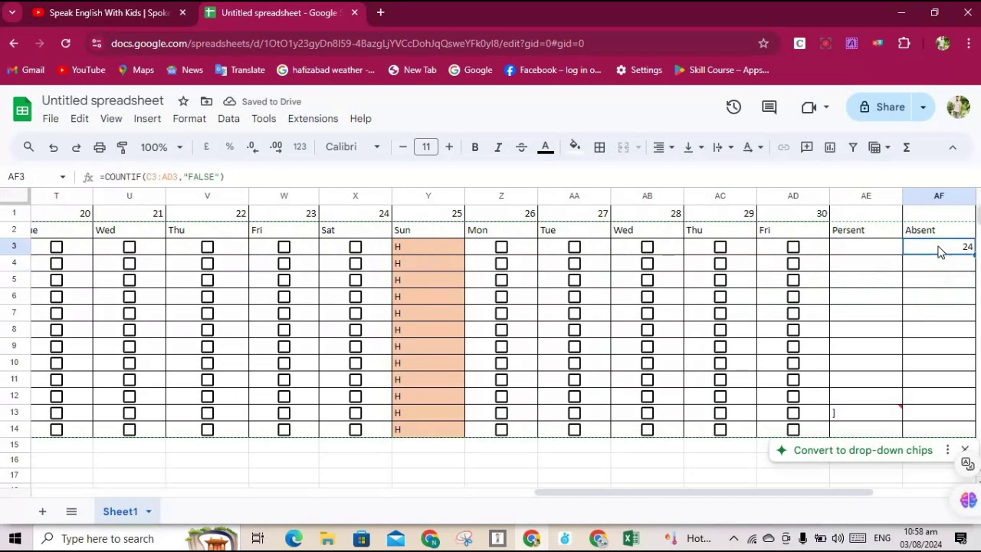
pyautogui.doubleClick(941, 252)
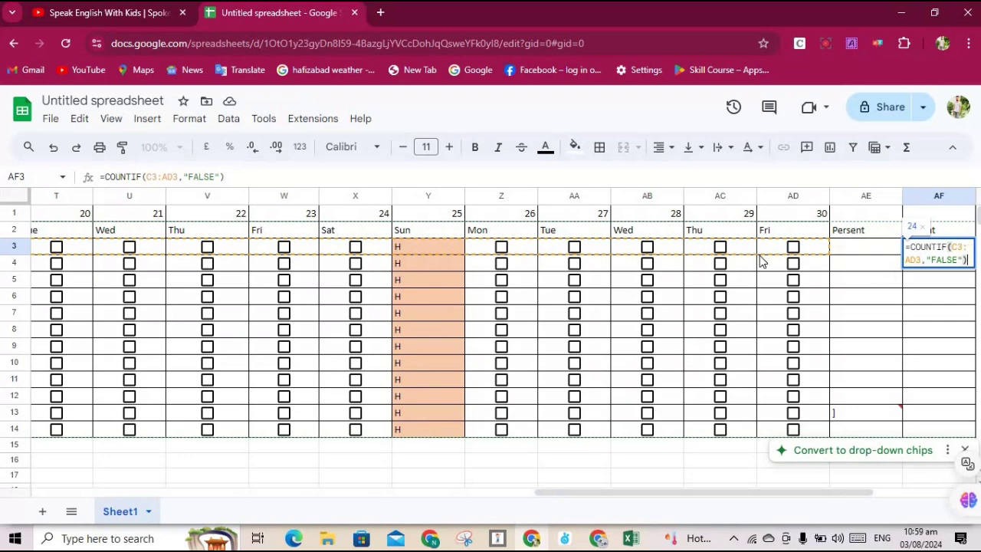
pyautogui.moveTo(699, 497); pyautogui.dragTo(99, 460)
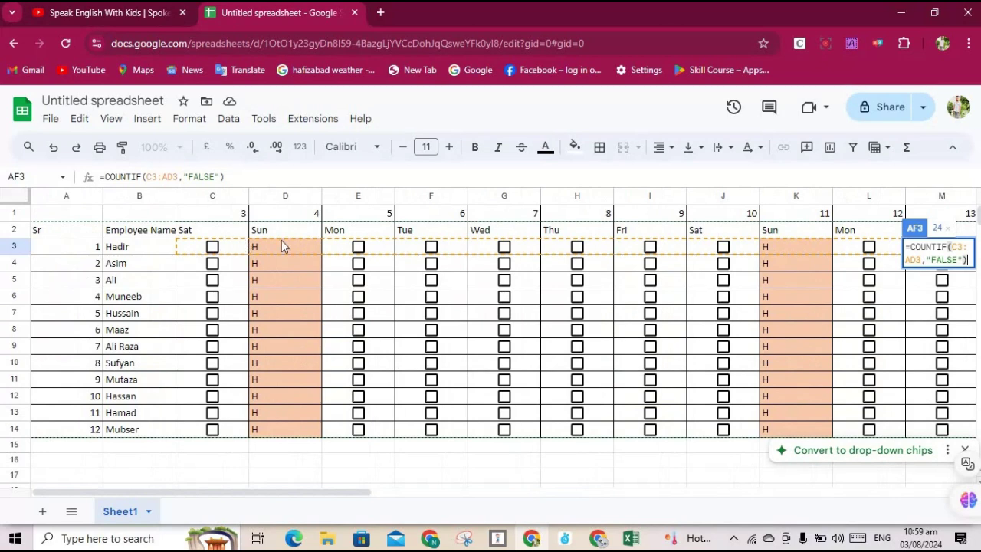
pyautogui.moveTo(192, 491)
pyautogui.mouseDown()
pyautogui.moveTo(557, 485)
pyautogui.moveTo(863, 455)
pyautogui.mouseUp()
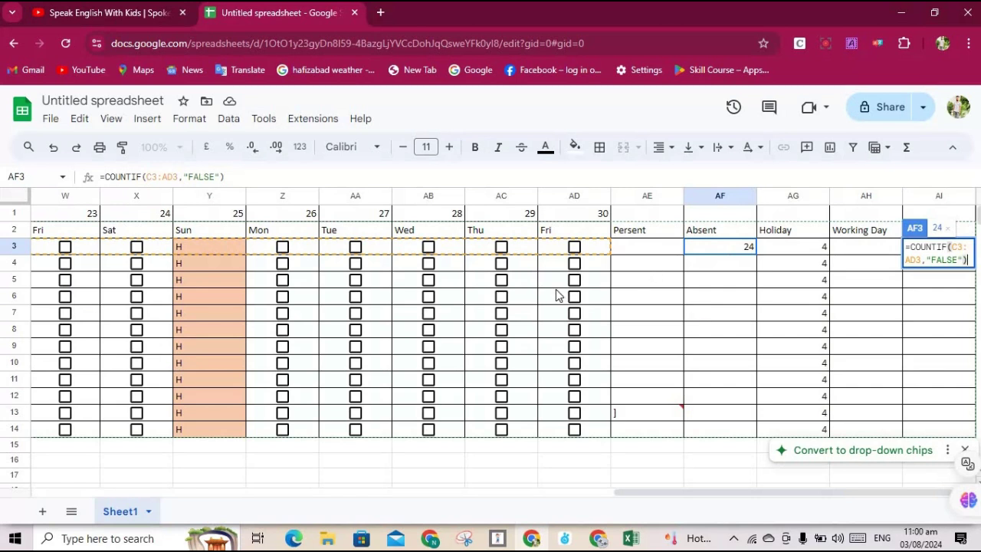
pyautogui.click(654, 250)
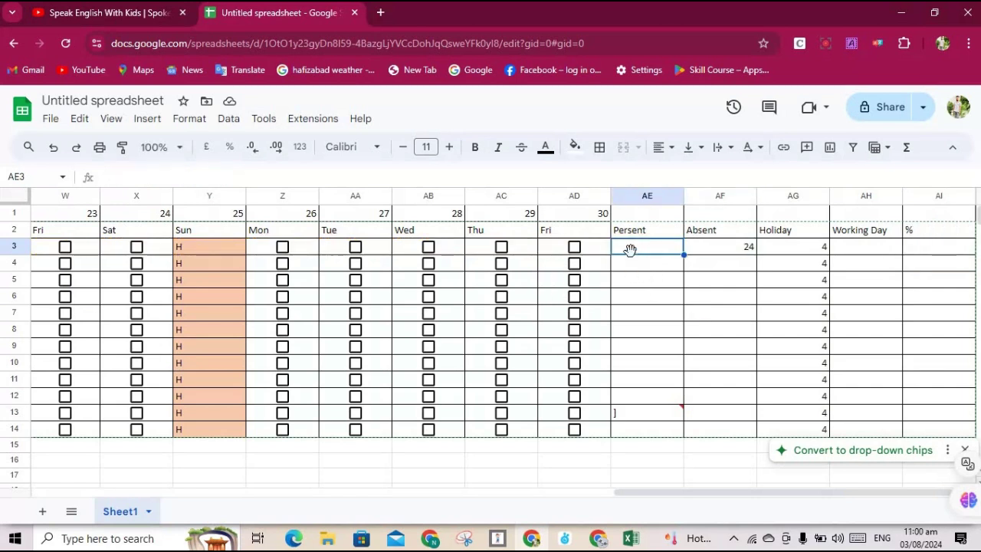
# Step: Fill the Absent formula down to AF14, then tick and untick row-7 boxes to test it
pyautogui.click(734, 252)
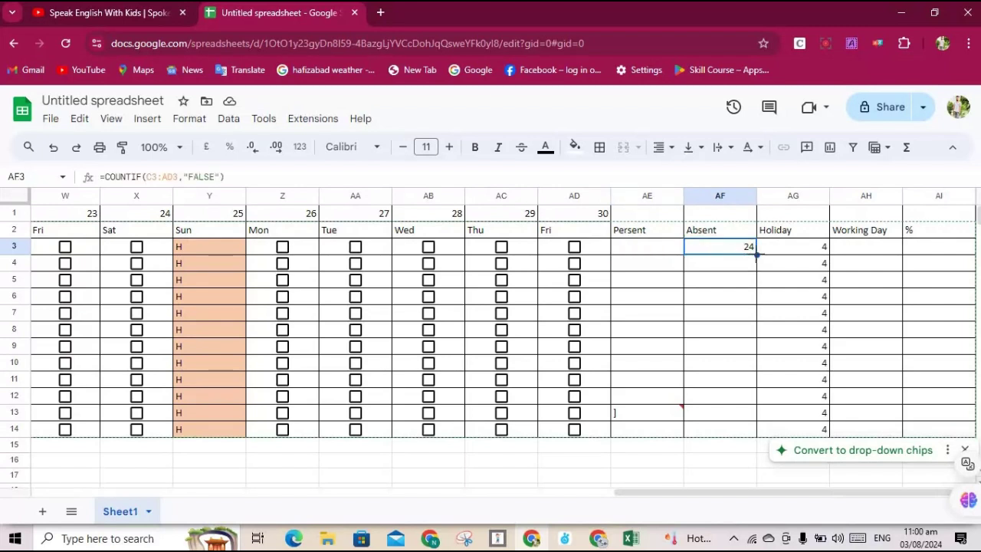
pyautogui.moveTo(756, 253); pyautogui.dragTo(756, 437)
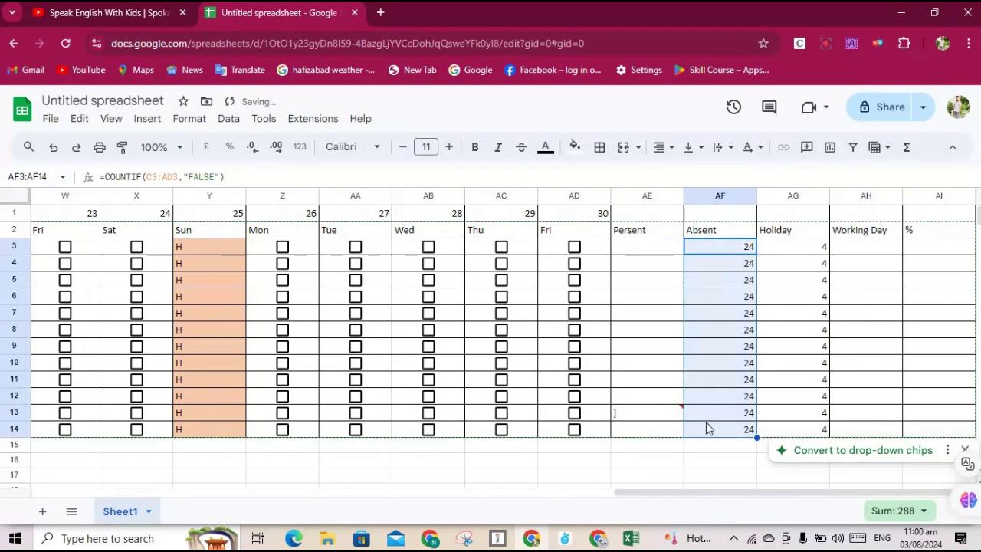
pyautogui.click(501, 313)
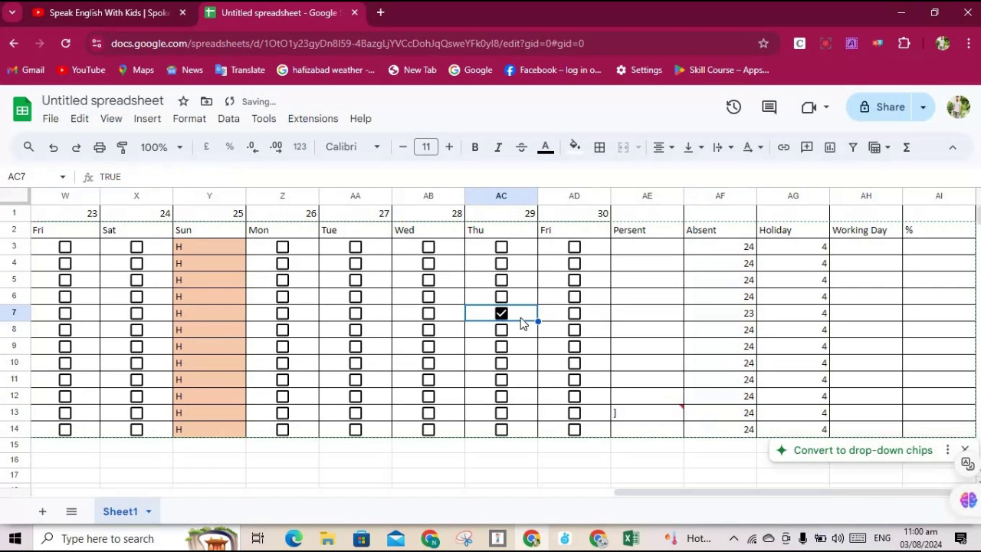
pyautogui.click(429, 316)
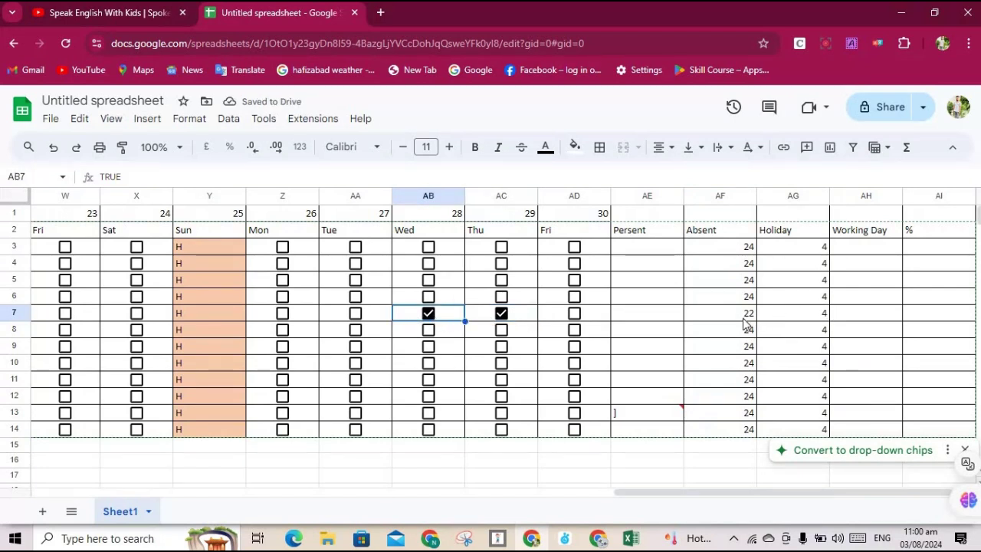
pyautogui.click(499, 315)
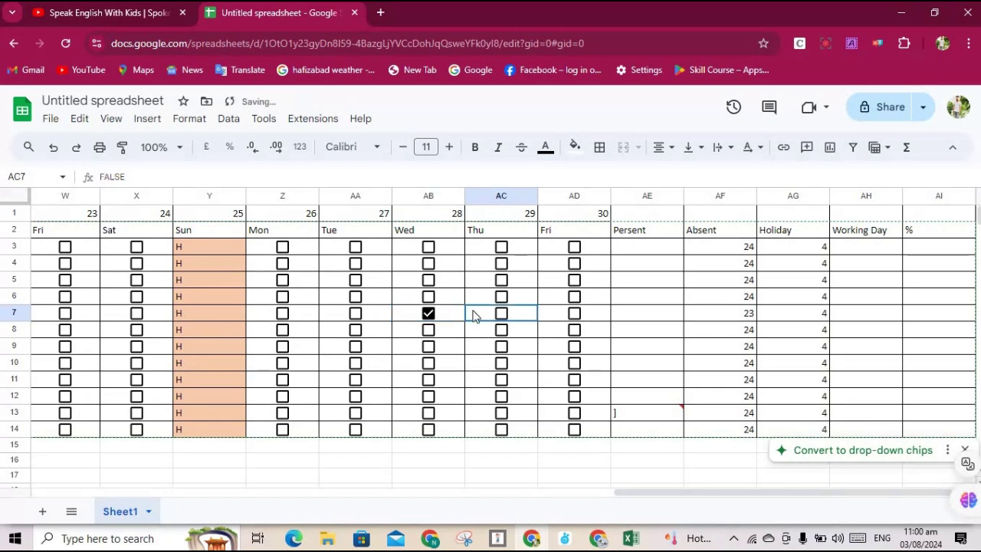
pyautogui.click(430, 314)
pyautogui.doubleClick(628, 247)
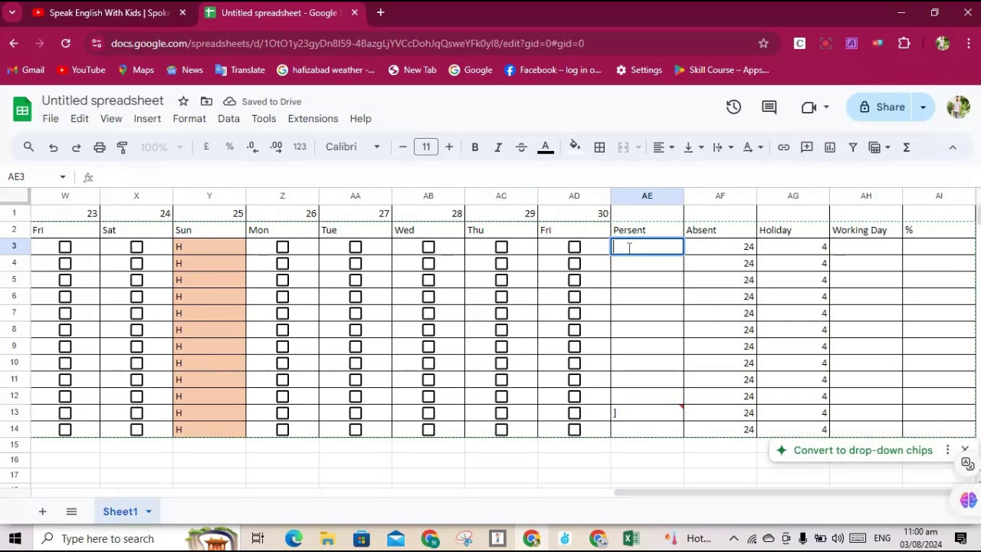
# Step: Try a formula in AE3 referencing the first day's box, testing it by toggling that tick
pyautogui.write('=')
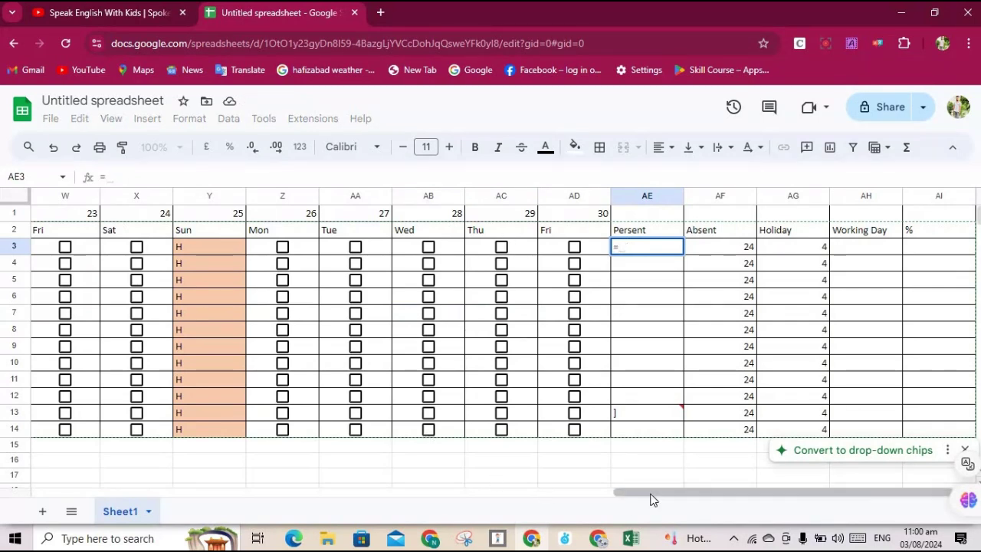
pyautogui.moveTo(652, 499); pyautogui.dragTo(98, 297)
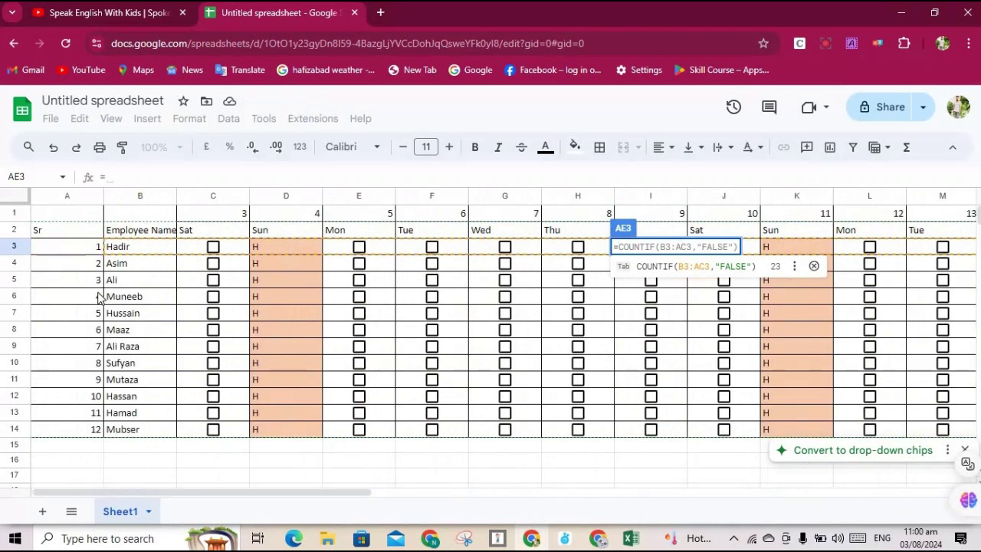
pyautogui.click(215, 249)
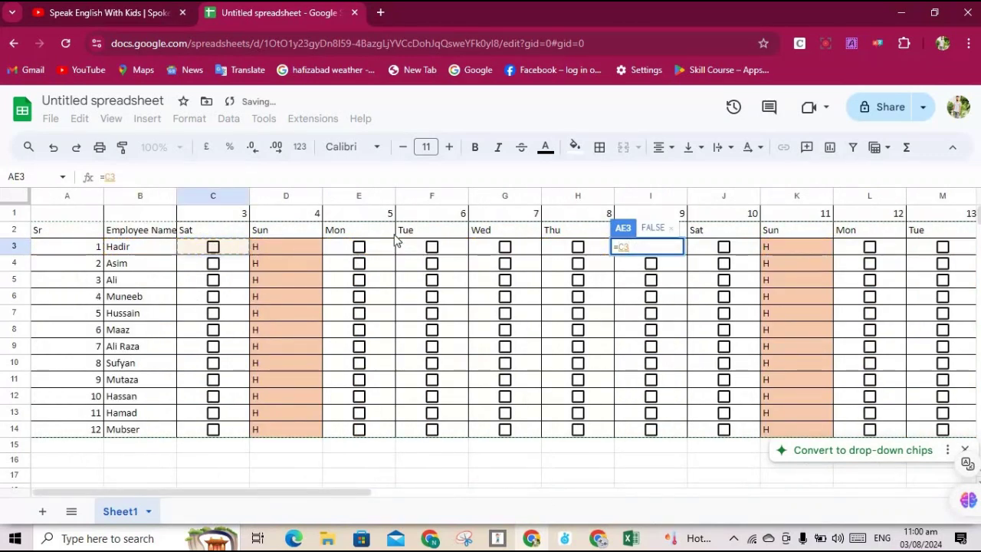
pyautogui.press('BackSpace')
pyautogui.press('BackSpace')
pyautogui.press('BackSpace')
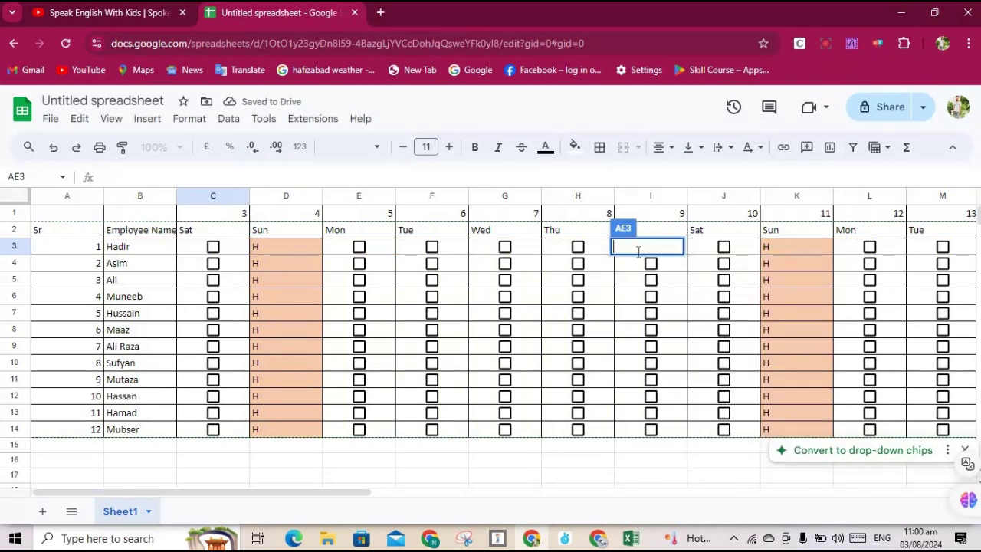
pyautogui.click(213, 247)
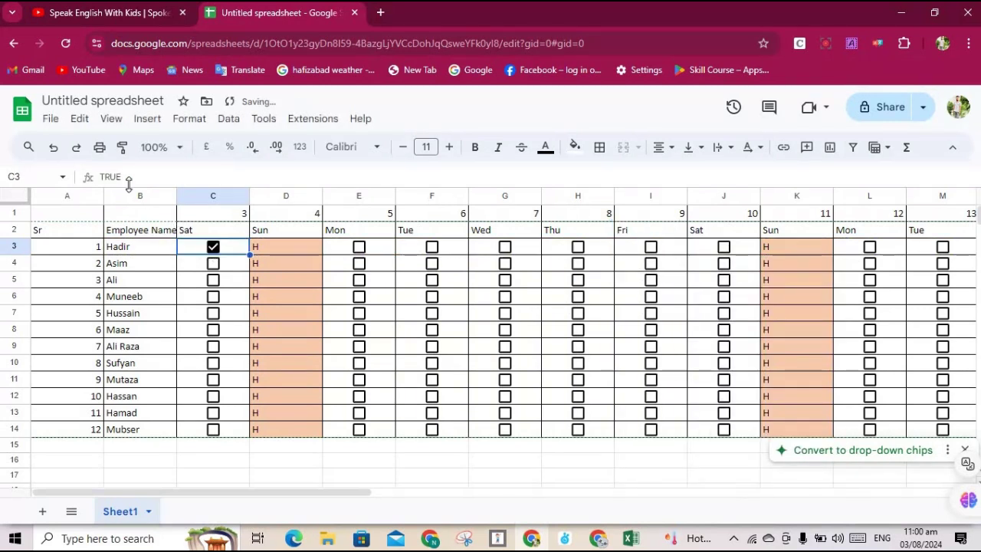
pyautogui.click(212, 250)
pyautogui.moveTo(342, 491); pyautogui.dragTo(813, 473)
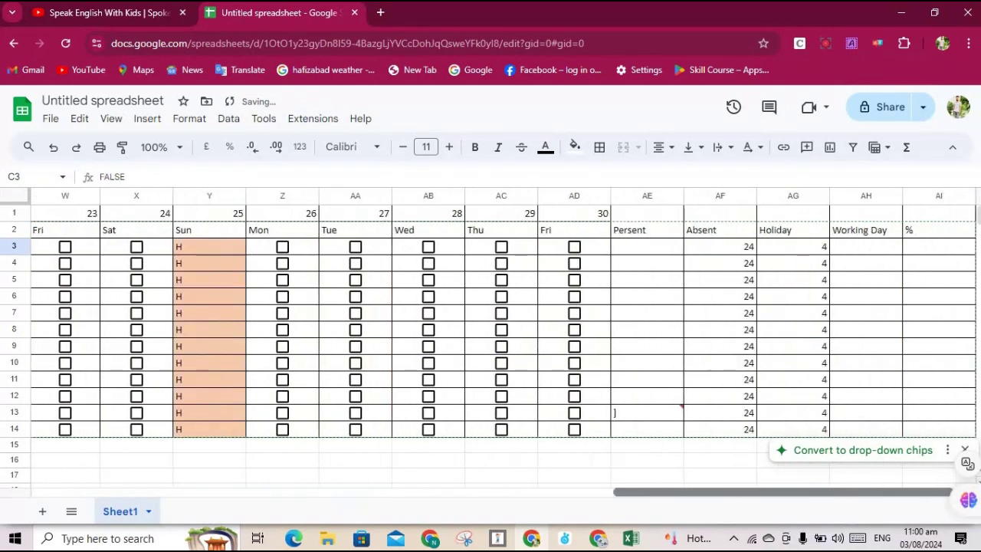
# Step: Enter a COUNTIF over row 3 in AE3 with criterion "TRUE" instead of FALSE
pyautogui.click(667, 250)
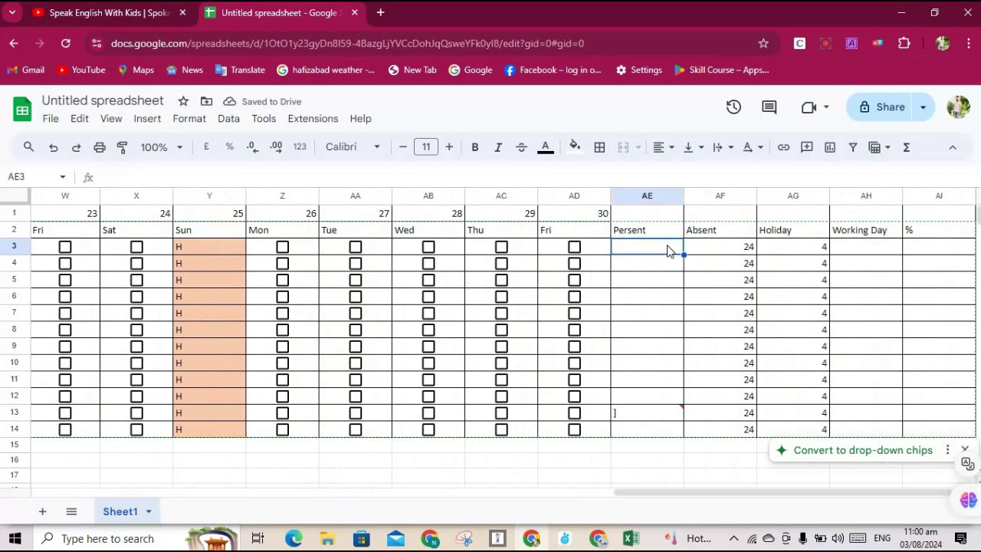
pyautogui.write('=')
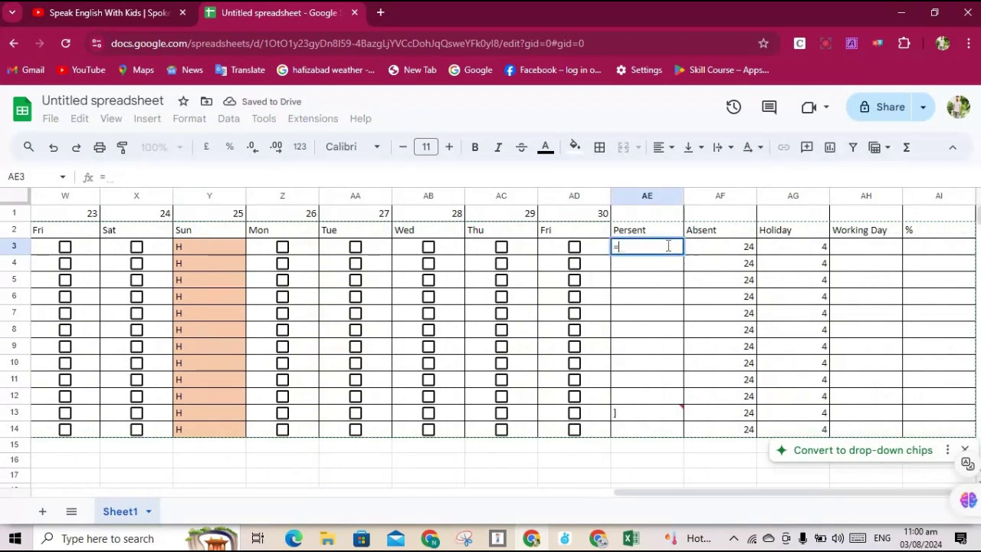
pyautogui.write('coun')
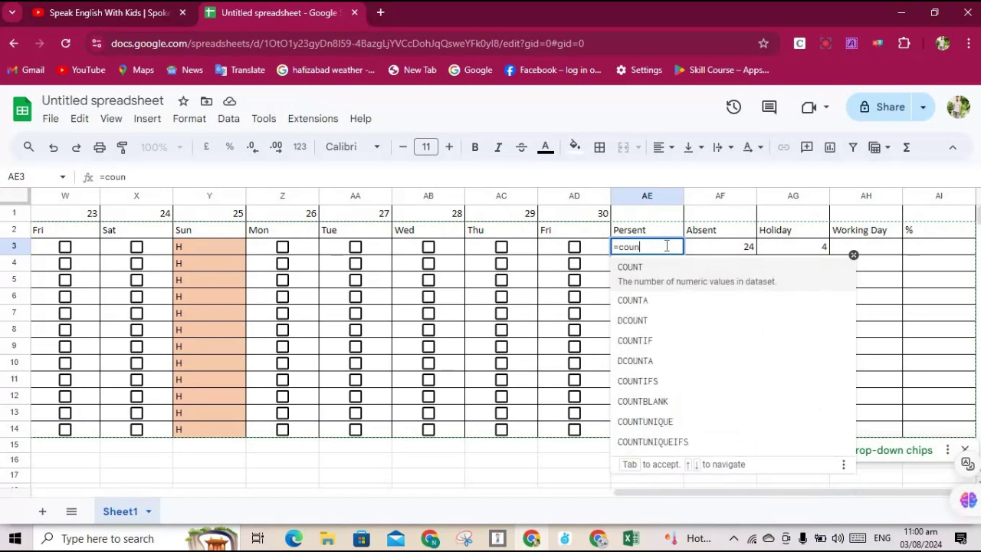
pyautogui.click(638, 325)
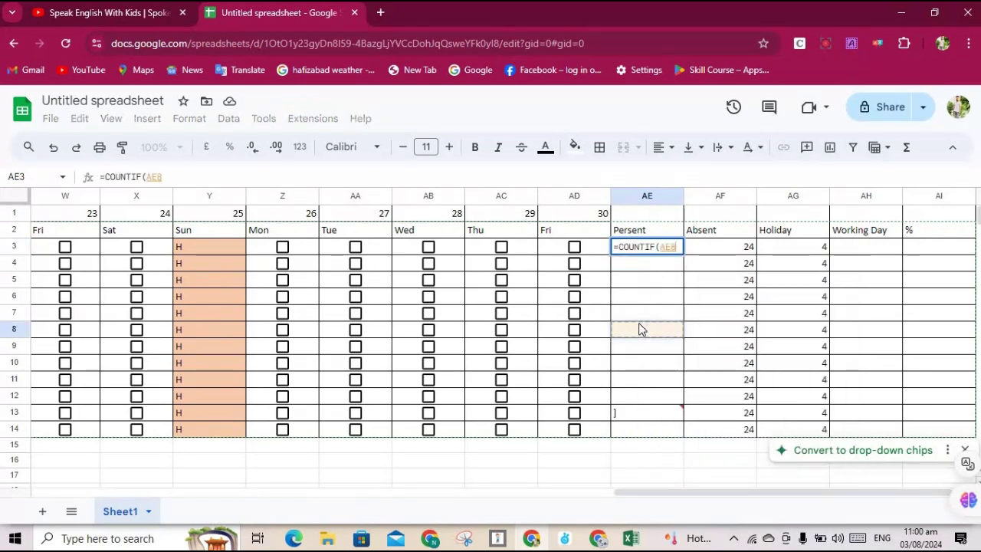
pyautogui.press('BackSpace')
pyautogui.press('BackSpace')
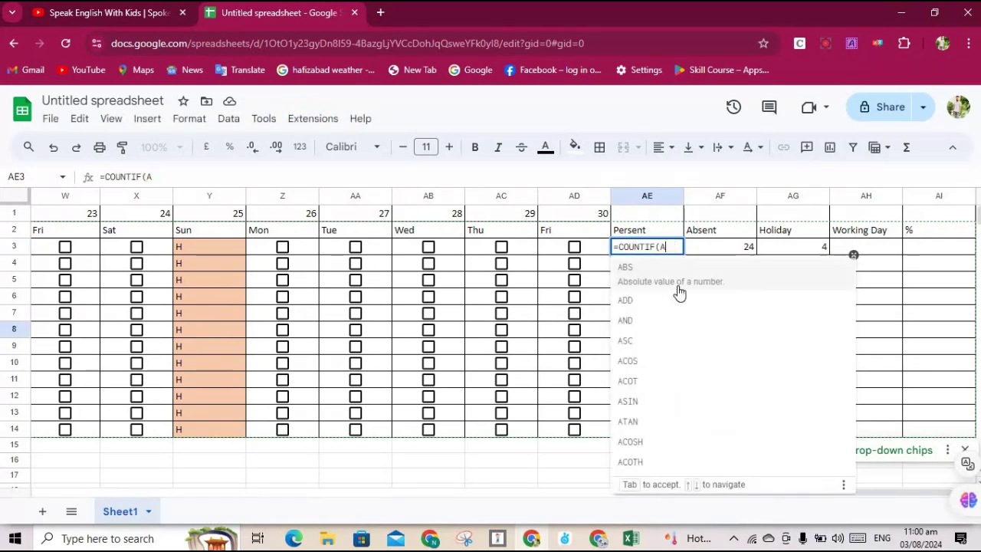
pyautogui.press('BackSpace')
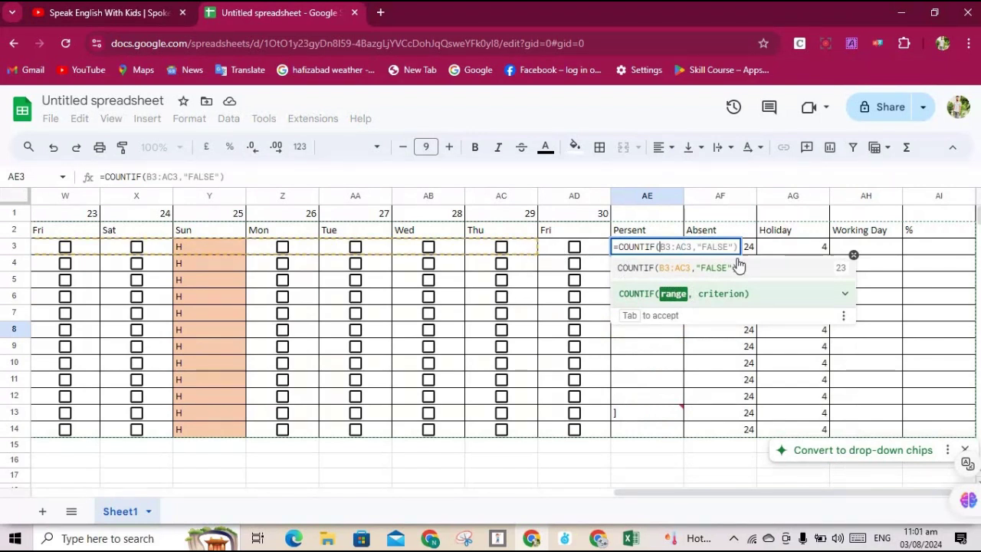
pyautogui.click(686, 268)
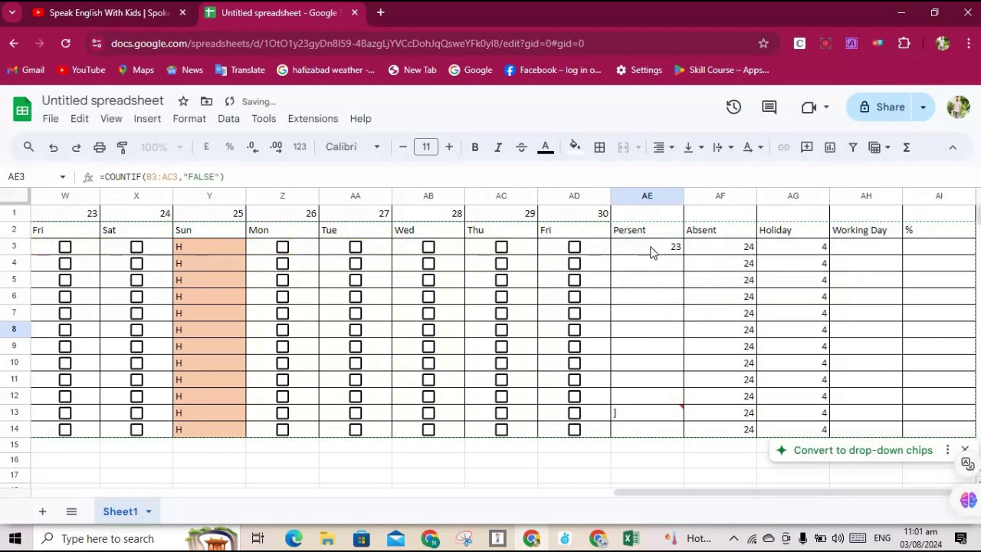
pyautogui.doubleClick(651, 246)
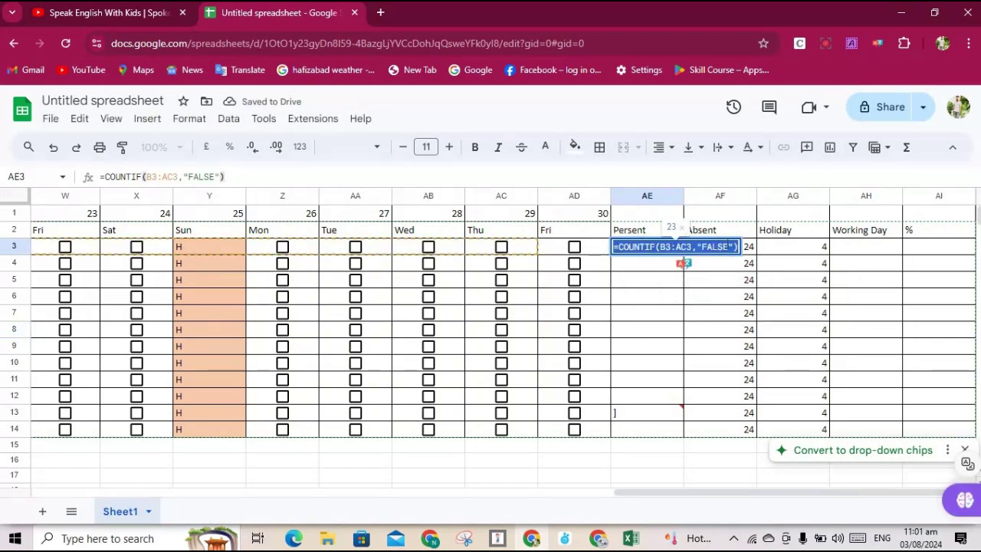
pyautogui.click(728, 246)
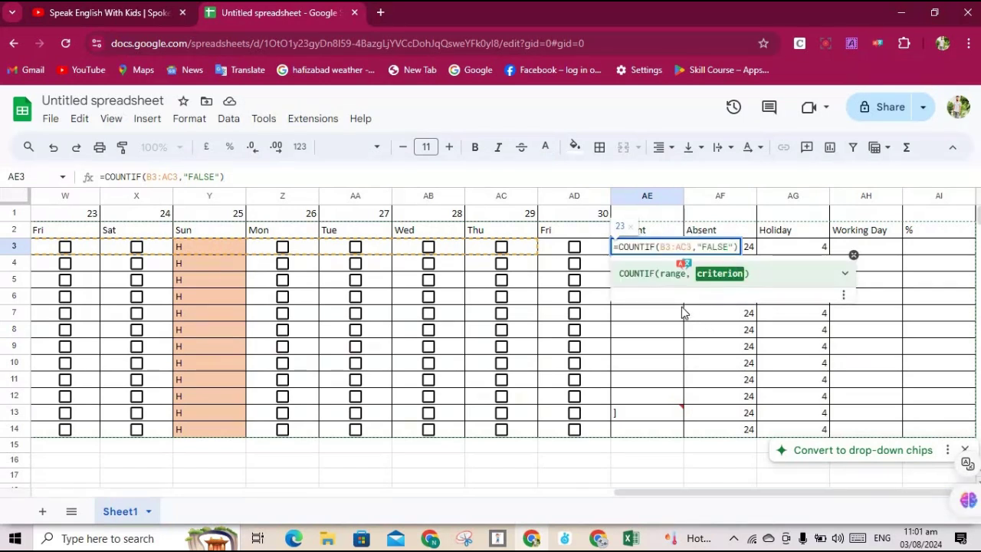
pyautogui.press('BackSpace')
pyautogui.press('BackSpace')
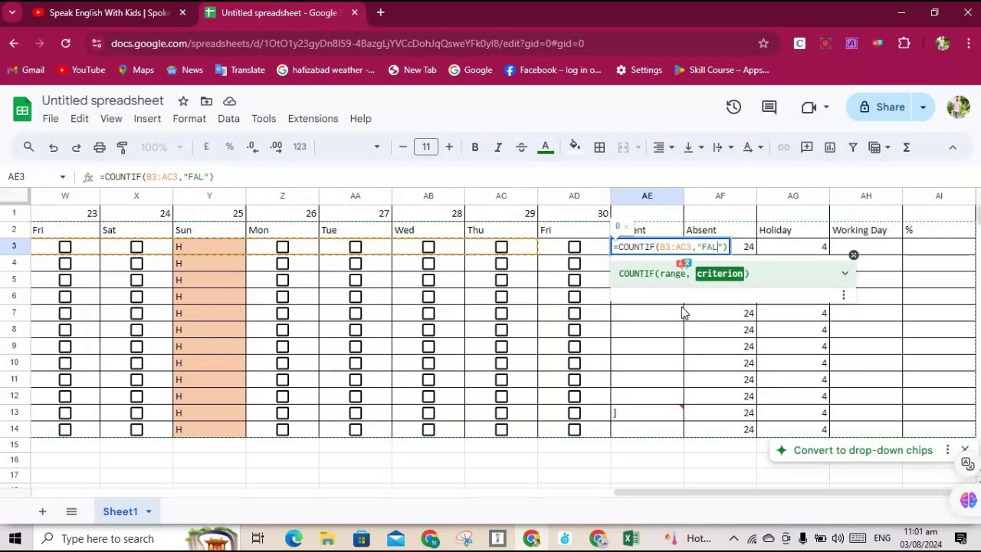
pyautogui.press('BackSpace')
pyautogui.press('BackSpace')
pyautogui.press('BackSpace')
pyautogui.write('TRUE')
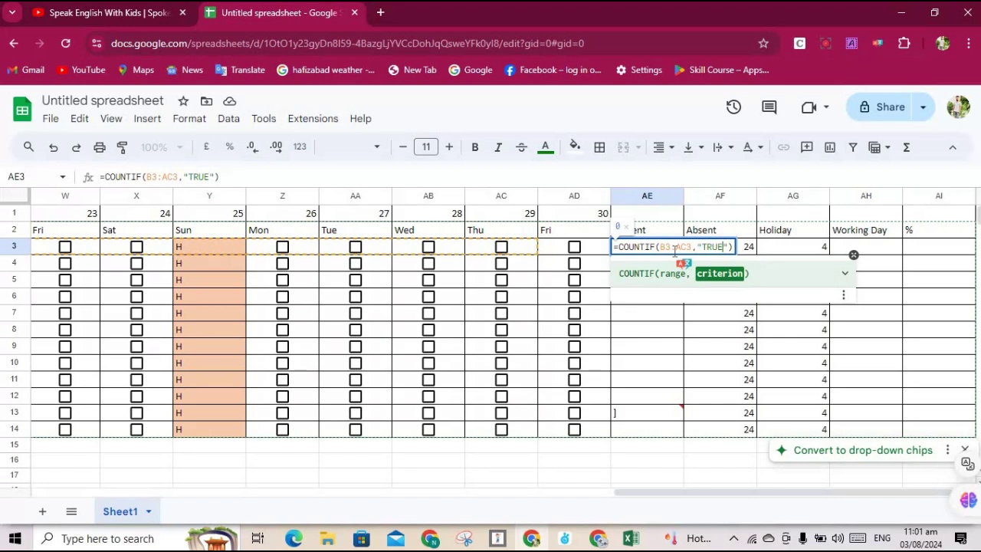
pyautogui.press('Return')
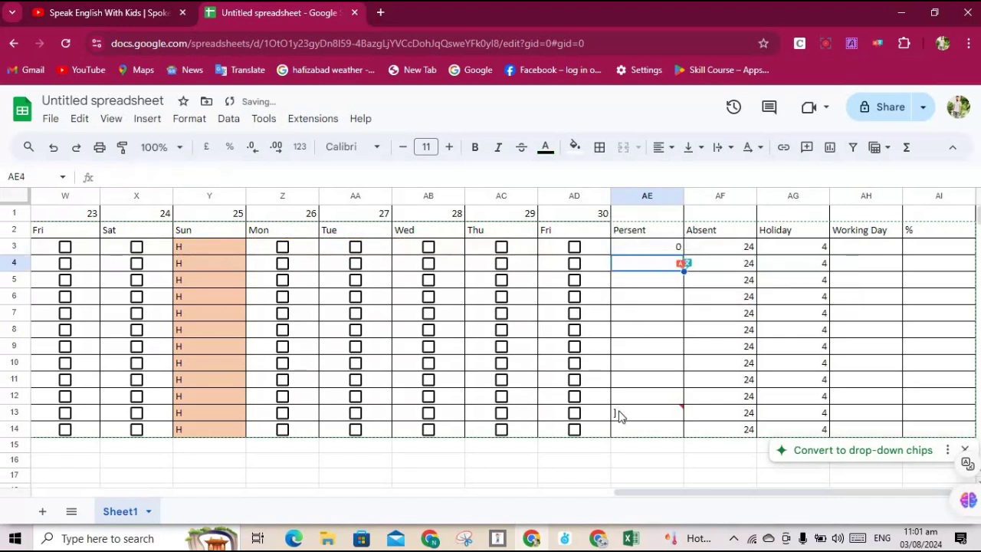
# Step: Tick and untick Tuesday to Friday boxes in rows 3–5 to test the Persent count
pyautogui.click(653, 250)
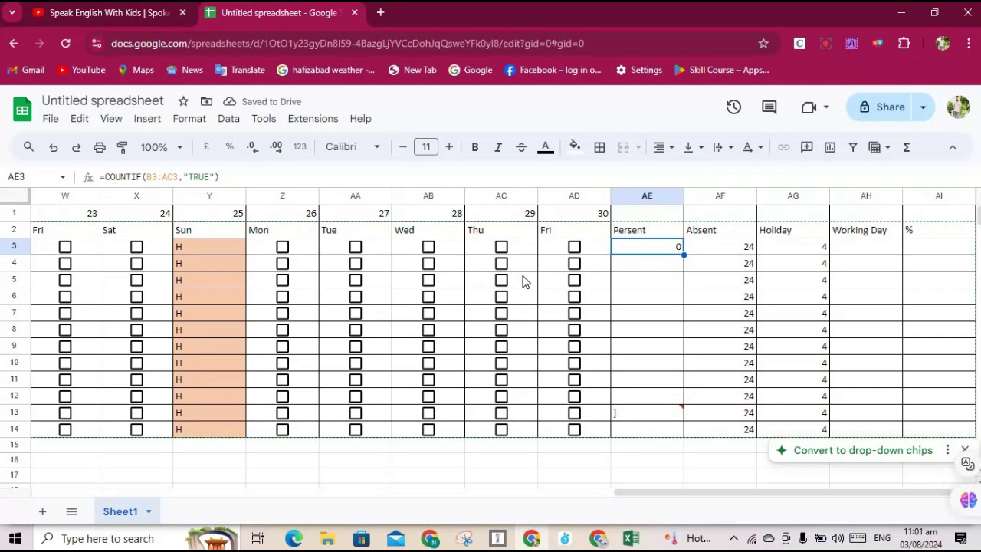
pyautogui.click(434, 247)
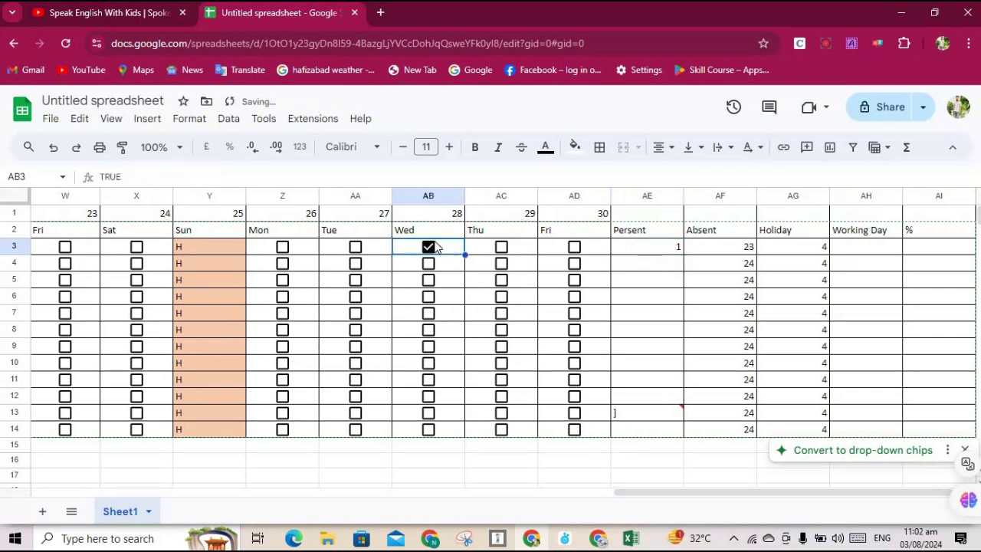
pyautogui.click(500, 250)
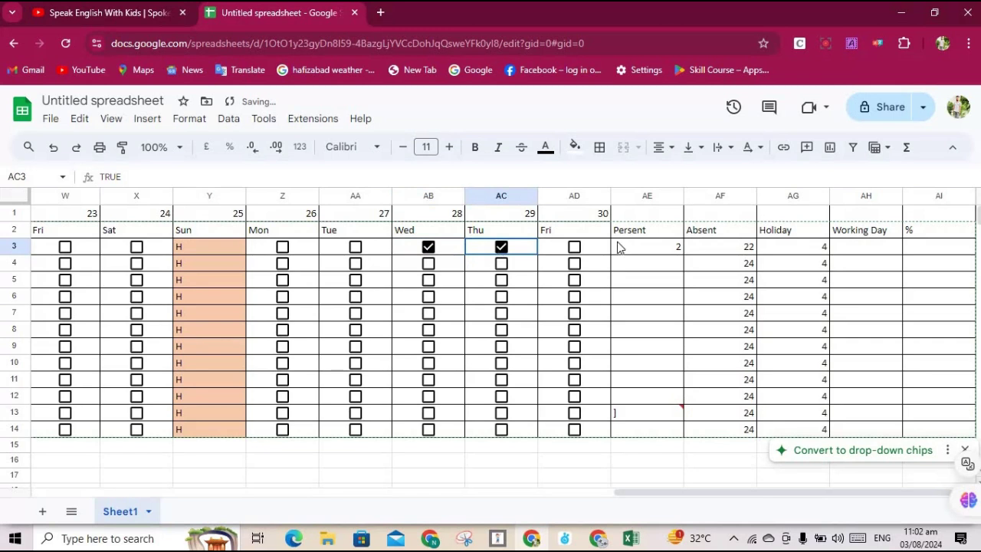
pyautogui.click(501, 246)
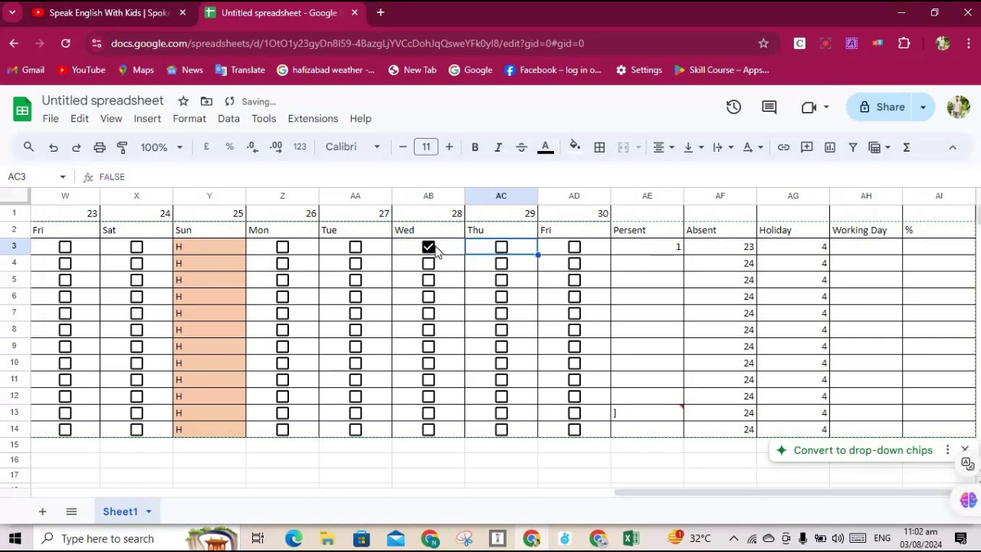
pyautogui.click(435, 248)
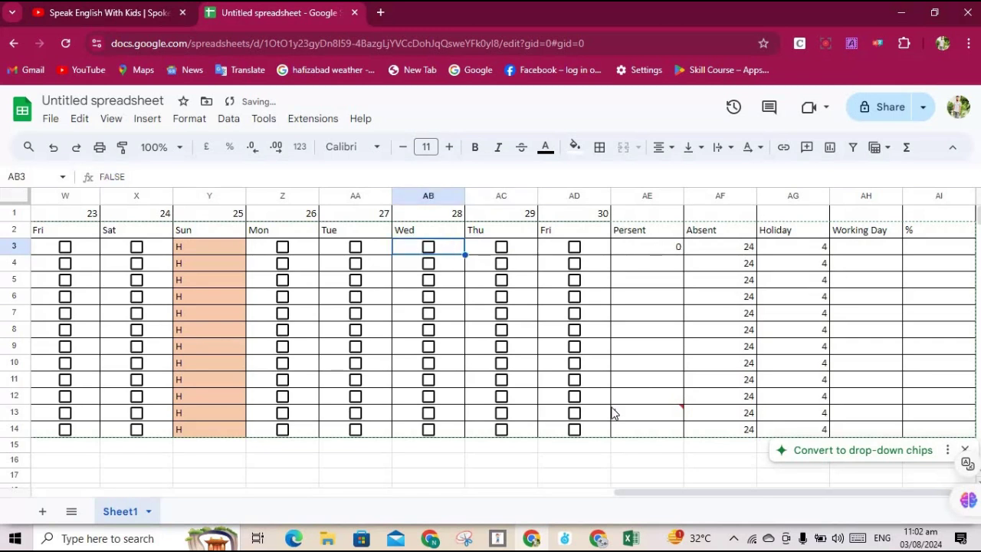
pyautogui.press('Right')
pyautogui.press('Right')
pyautogui.press('Right')
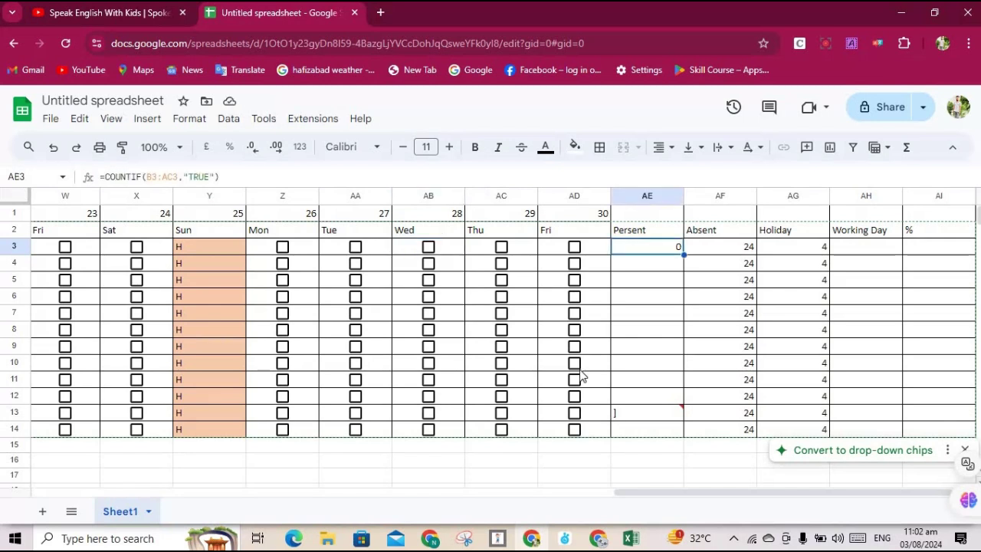
pyautogui.click(574, 247)
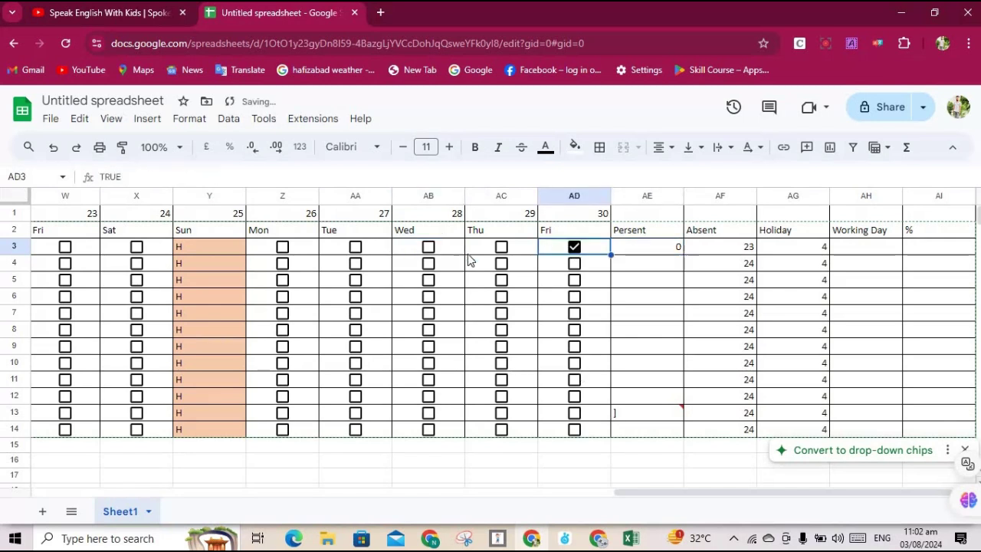
pyautogui.click(427, 248)
pyautogui.click(355, 247)
pyautogui.click(355, 263)
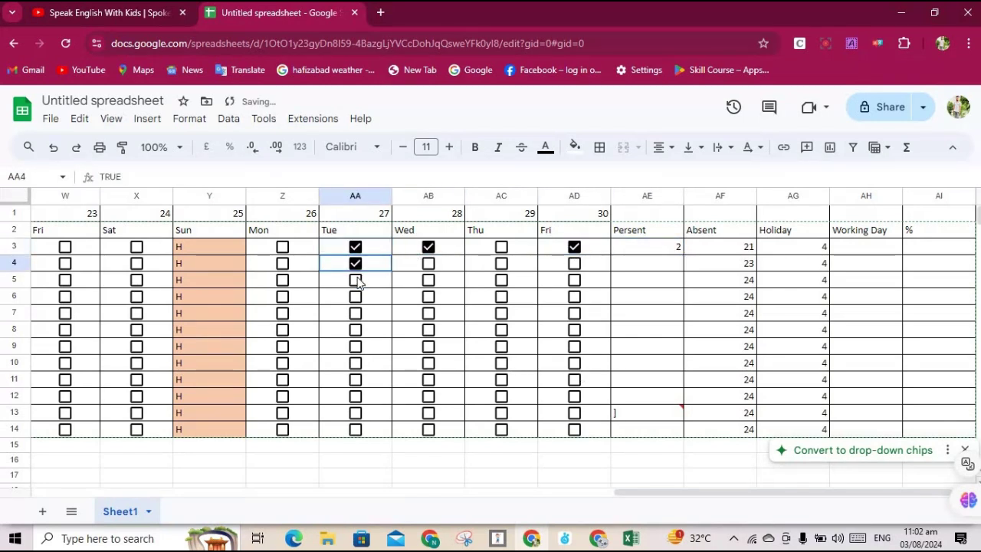
pyautogui.click(356, 280)
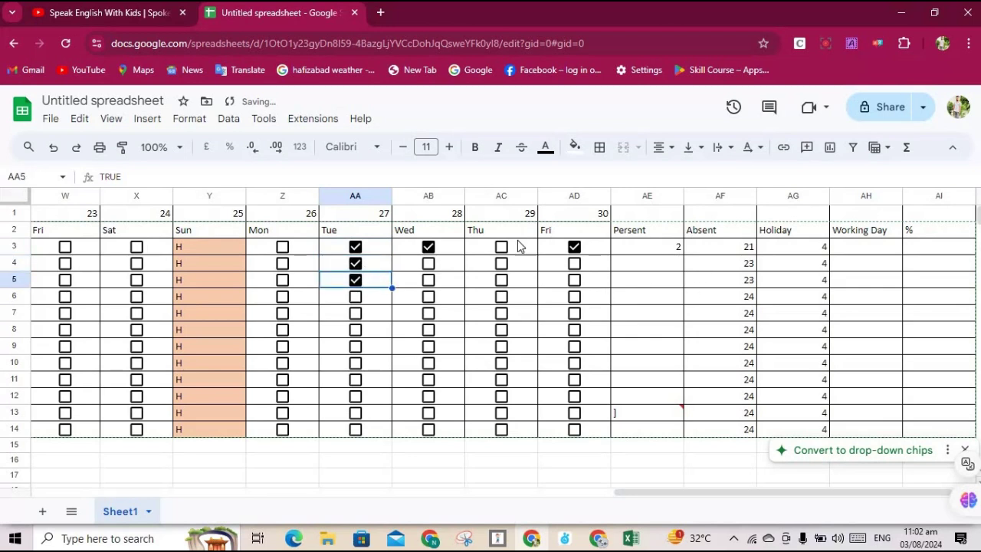
pyautogui.click(646, 263)
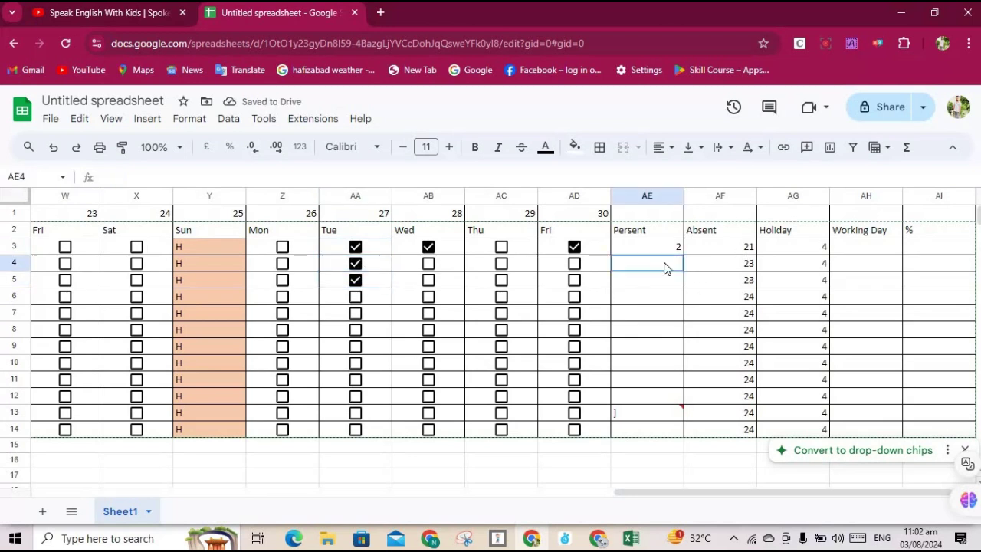
pyautogui.click(654, 249)
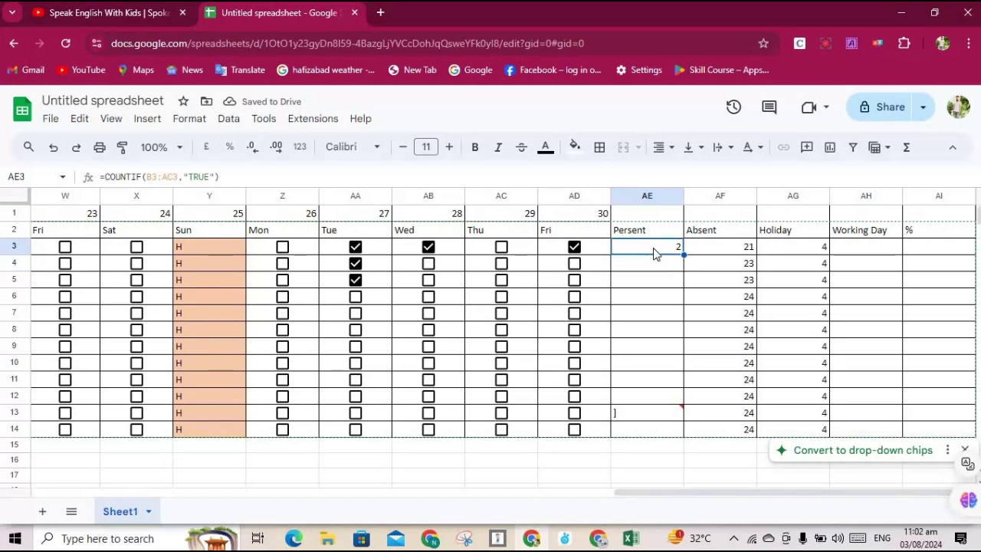
pyautogui.click(355, 280)
pyautogui.click(354, 267)
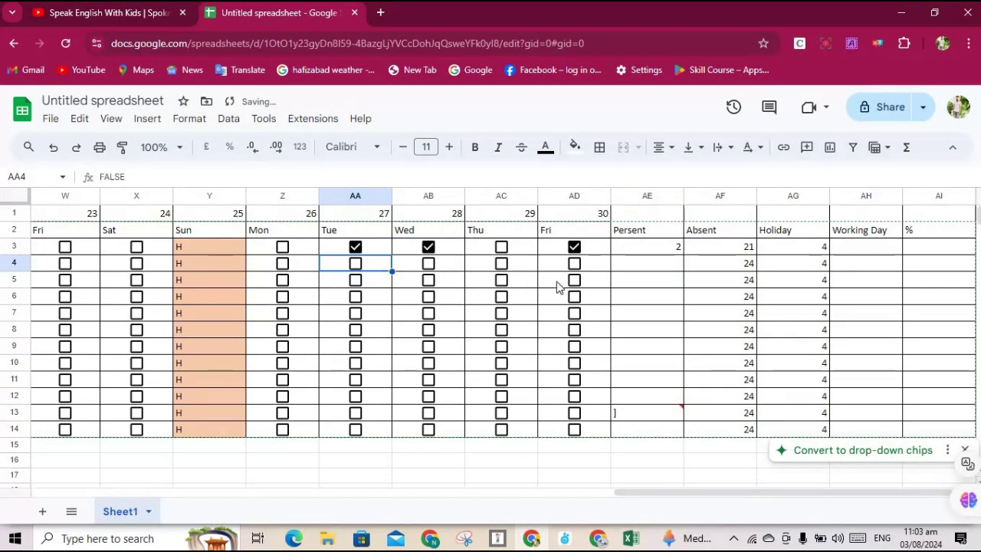
pyautogui.click(574, 263)
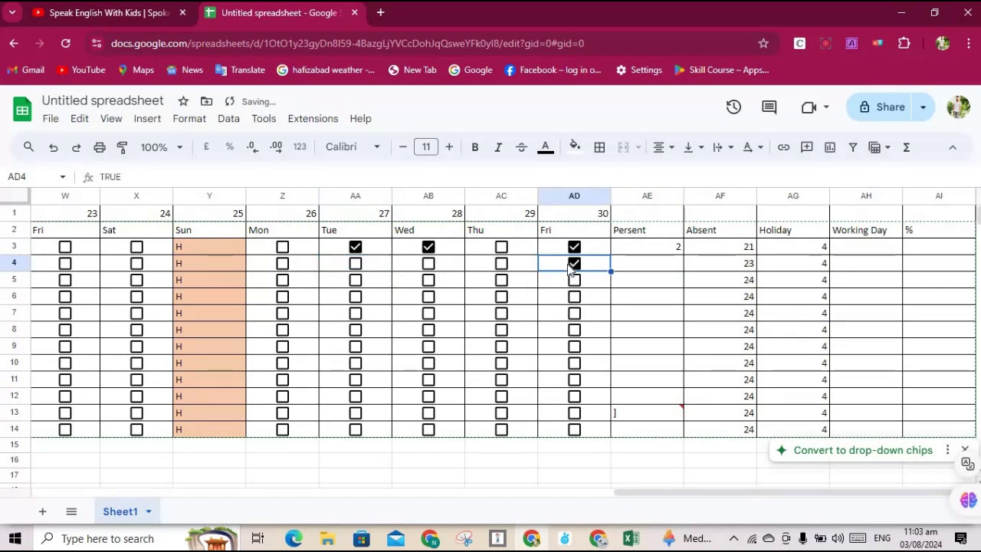
pyautogui.click(502, 264)
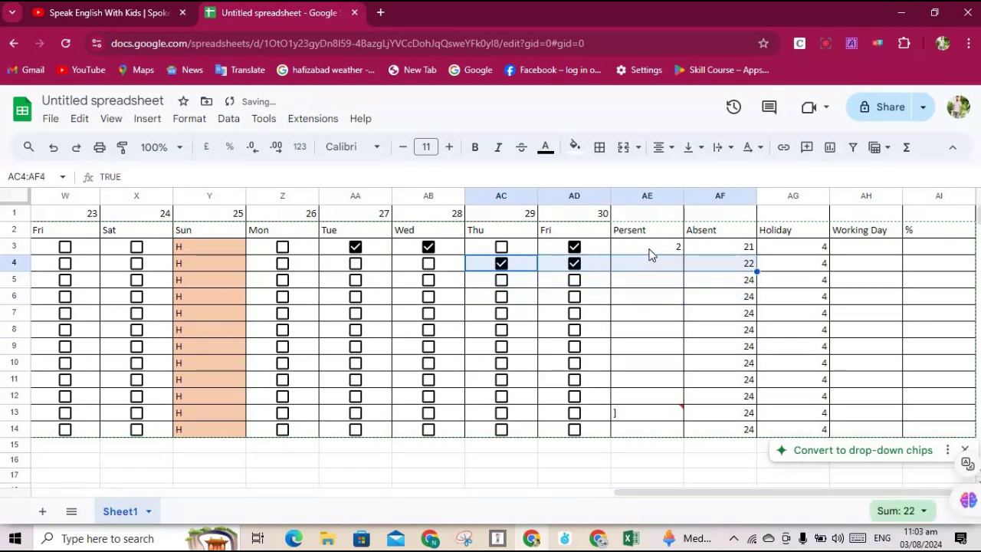
# Step: Copy the AE3 Persent formula down to AE14
pyautogui.click(677, 252)
pyautogui.moveTo(679, 257); pyautogui.dragTo(713, 301)
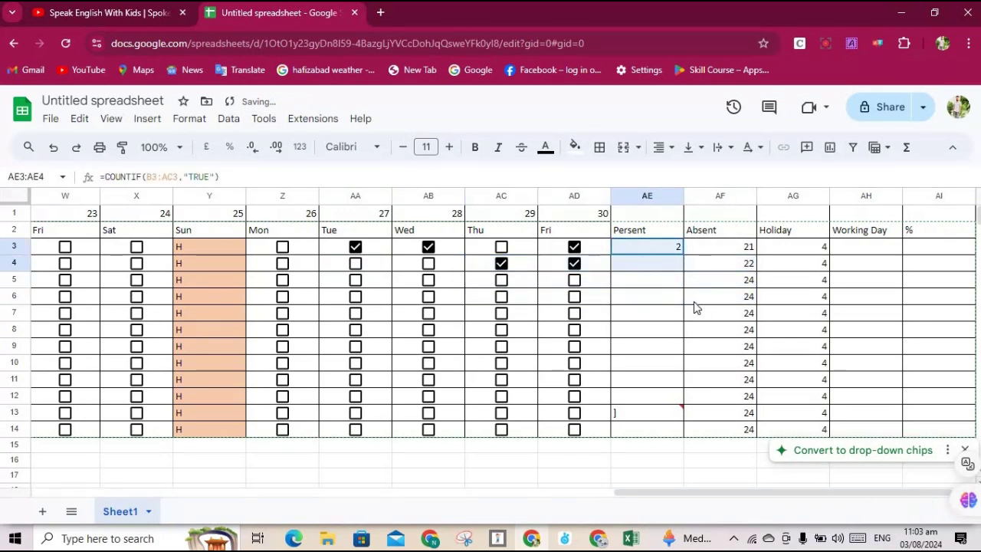
pyautogui.click(658, 245)
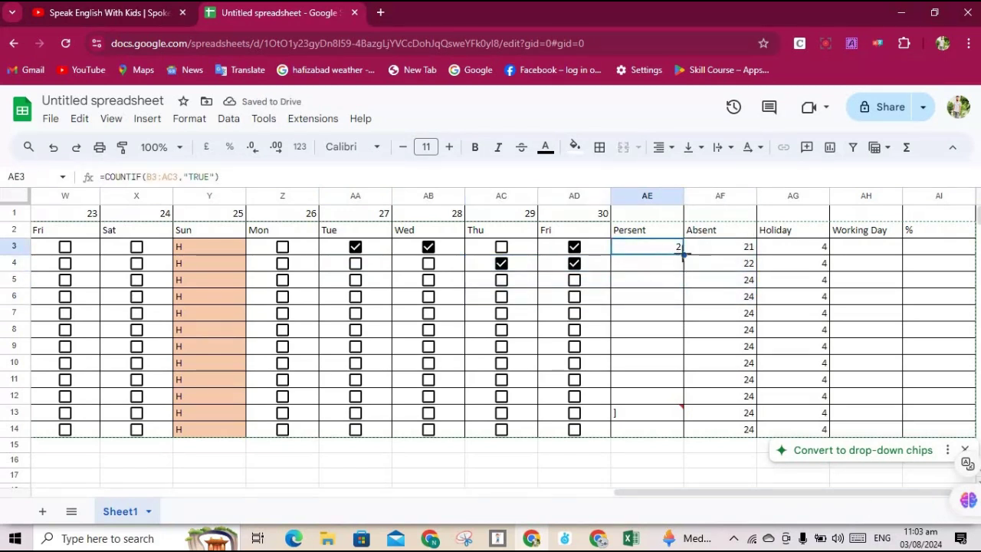
pyautogui.moveTo(682, 255); pyautogui.dragTo(683, 434)
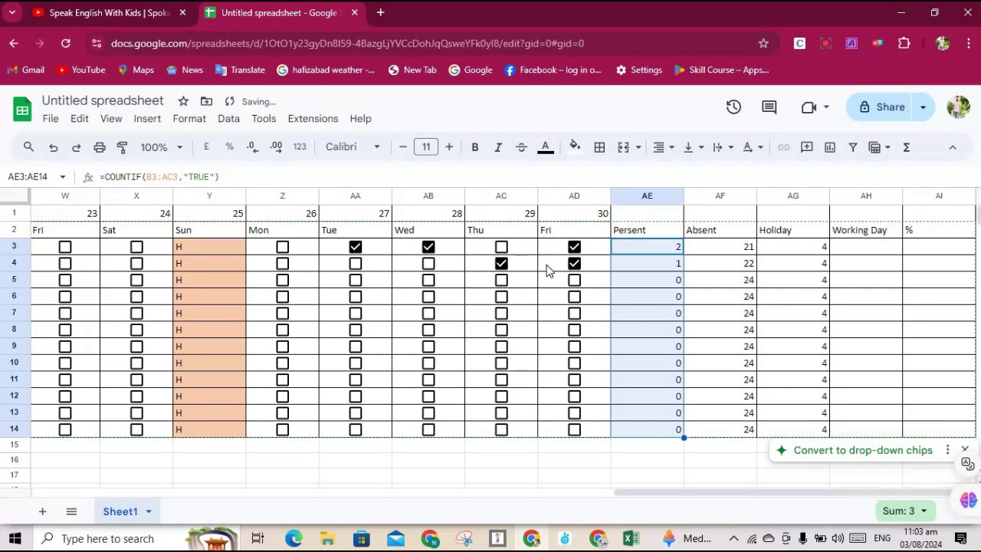
# Step: Adjust test ticks in rows 4 and 5 so the first three employees show 2, 2, 1
pyautogui.click(502, 265)
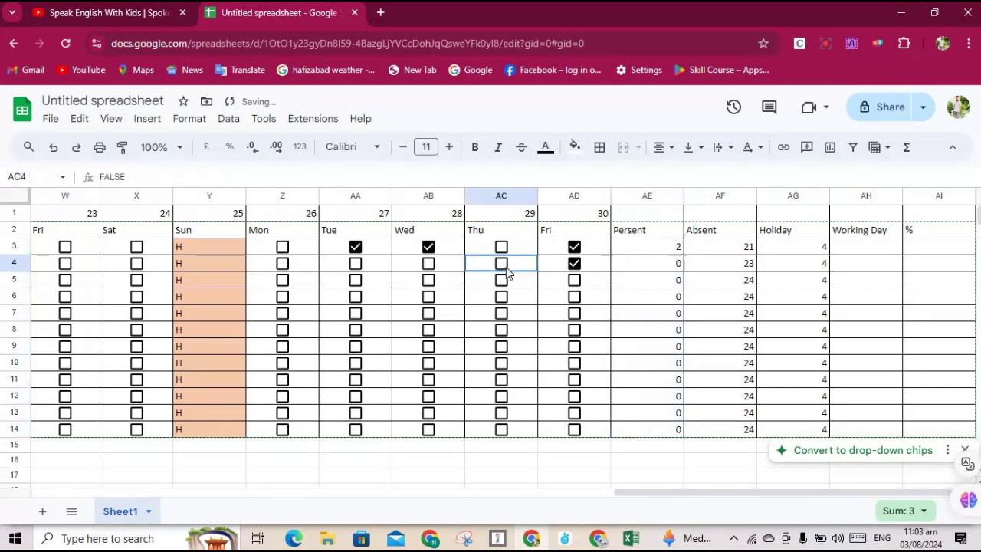
pyautogui.click(573, 264)
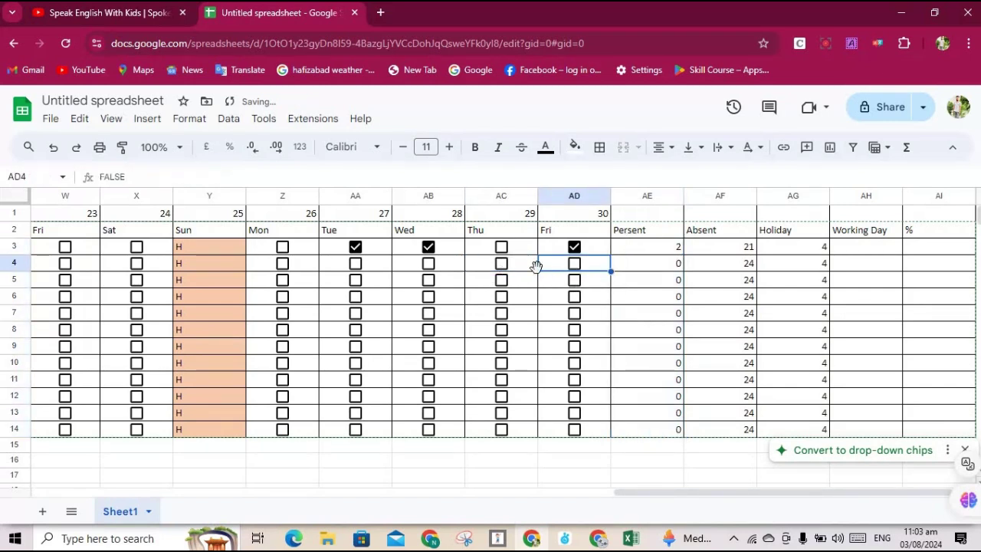
pyautogui.click(428, 263)
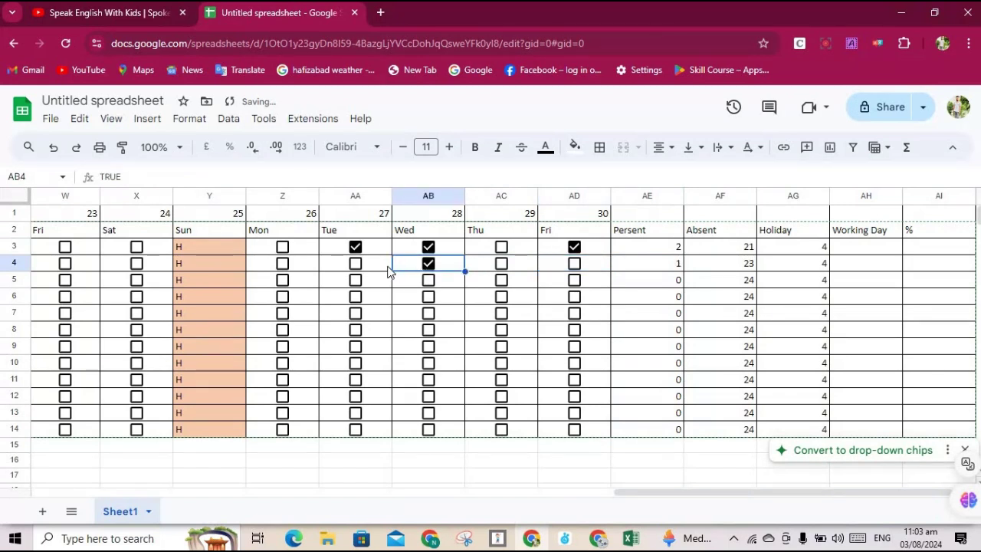
pyautogui.click(355, 263)
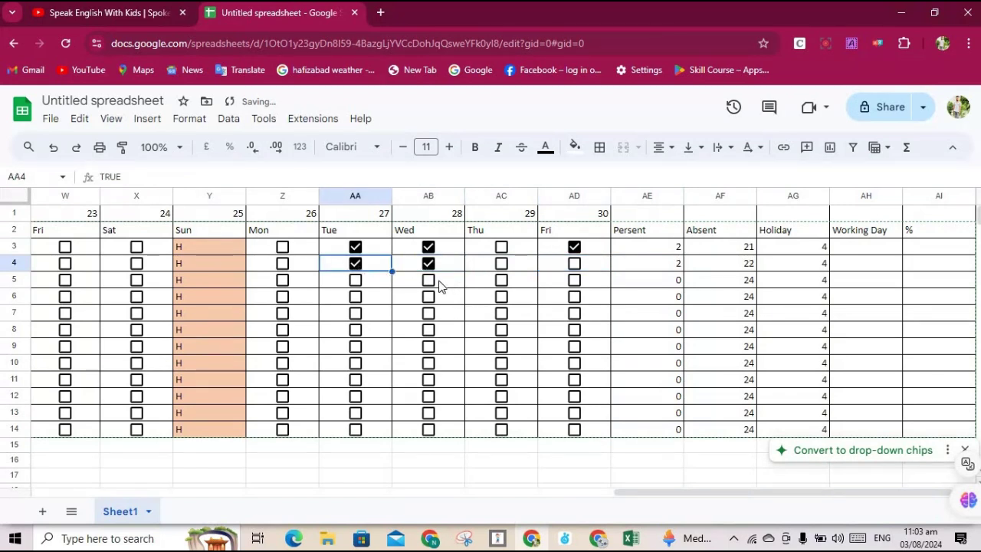
pyautogui.click(439, 285)
pyautogui.click(427, 280)
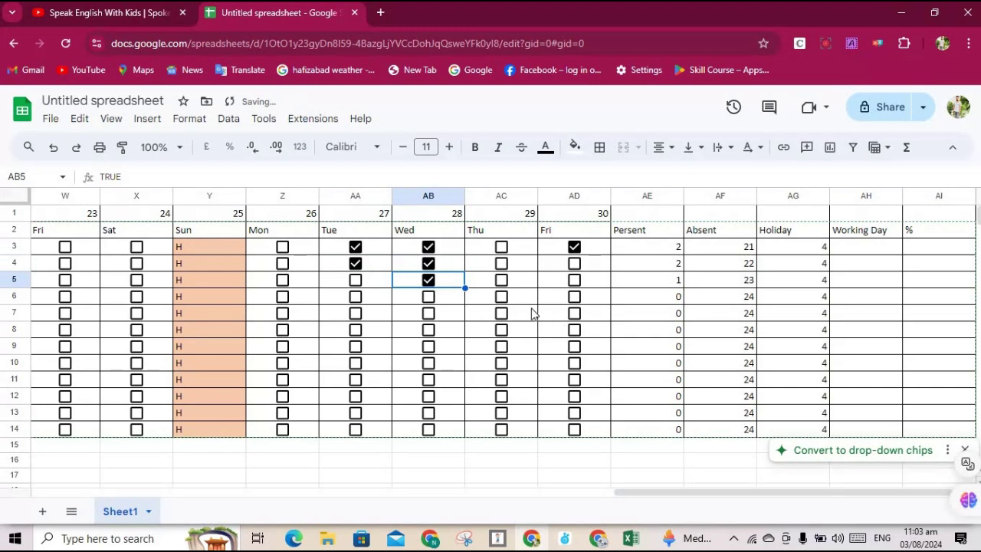
pyautogui.click(872, 252)
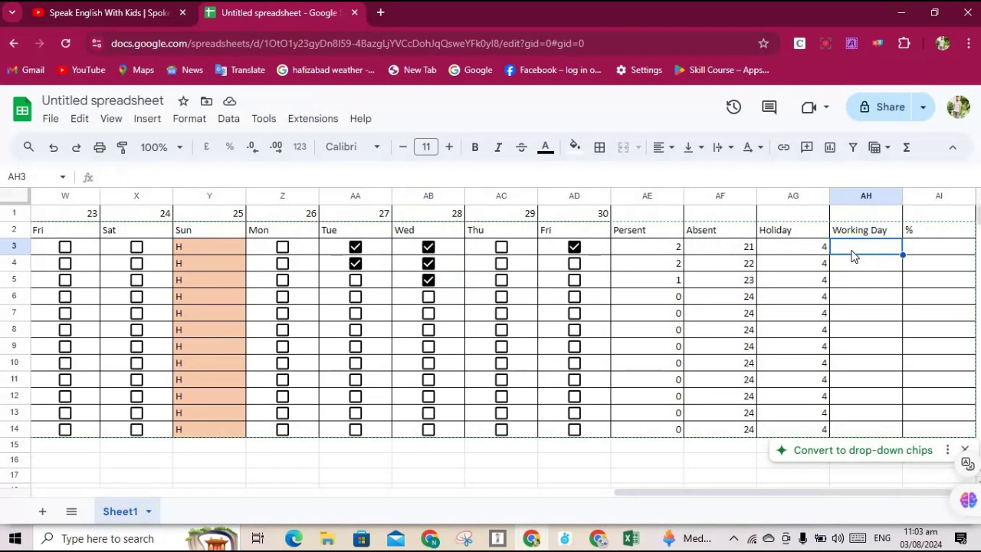
# Step: Enter =AE3+AF3 in AH3 and fill it down to AH14
pyautogui.write('=')
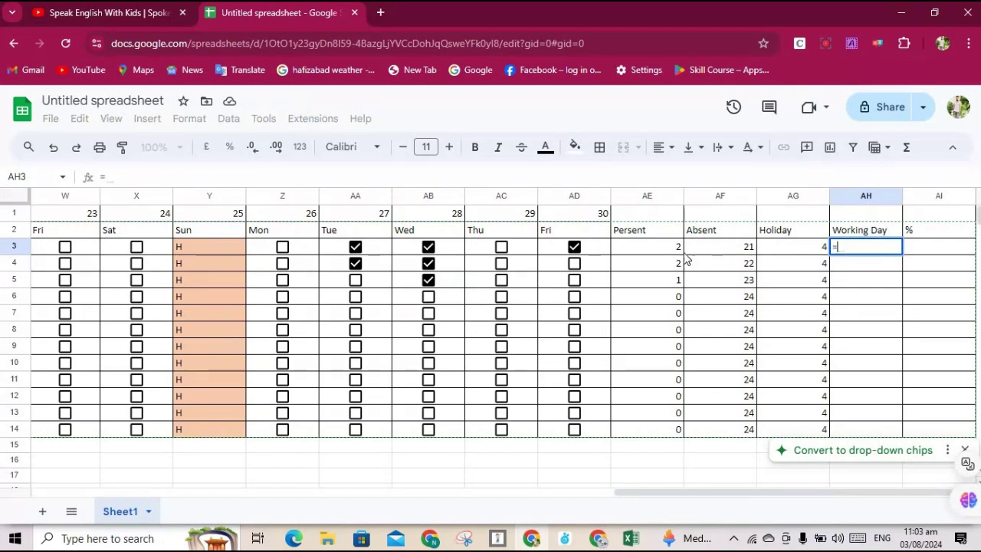
pyautogui.click(680, 250)
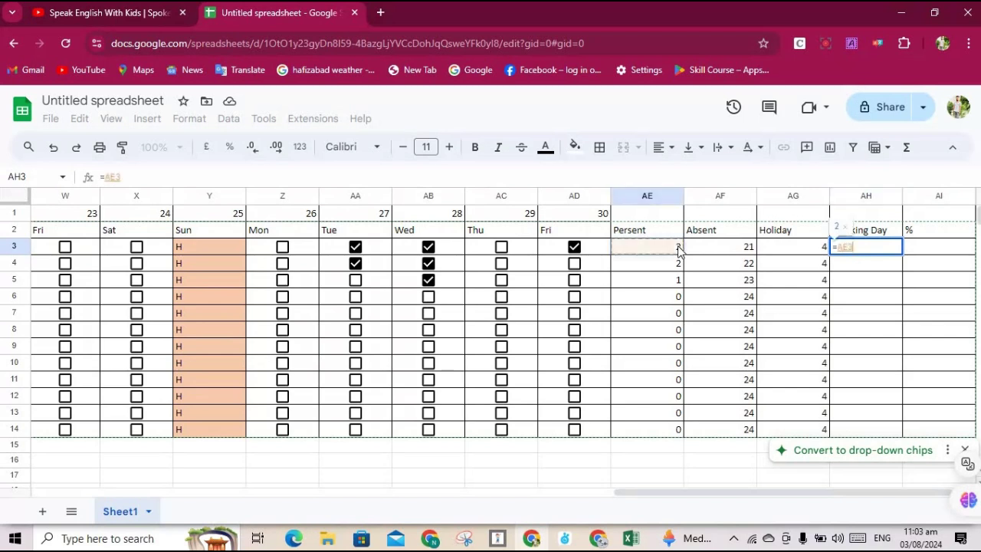
pyautogui.write('+')
pyautogui.click(733, 252)
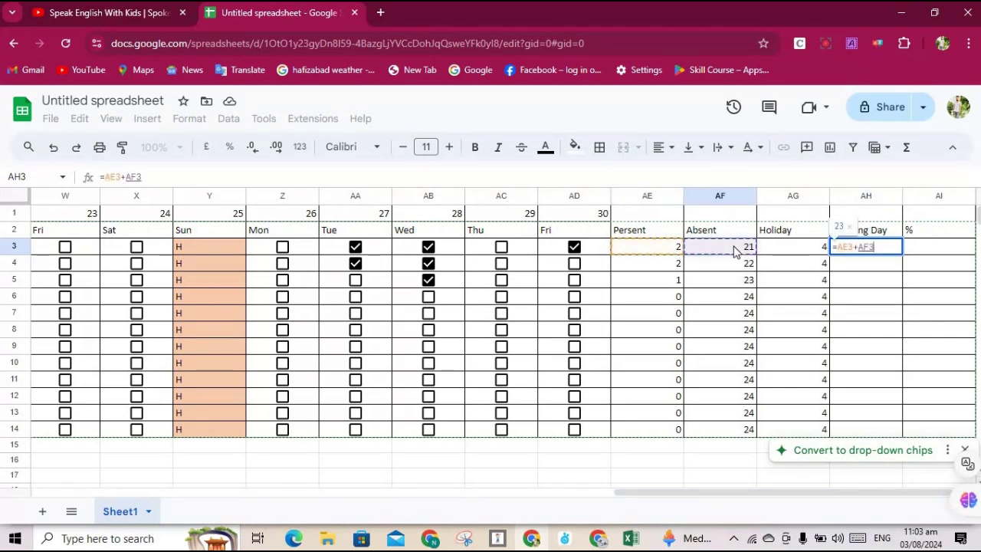
pyautogui.press('Return')
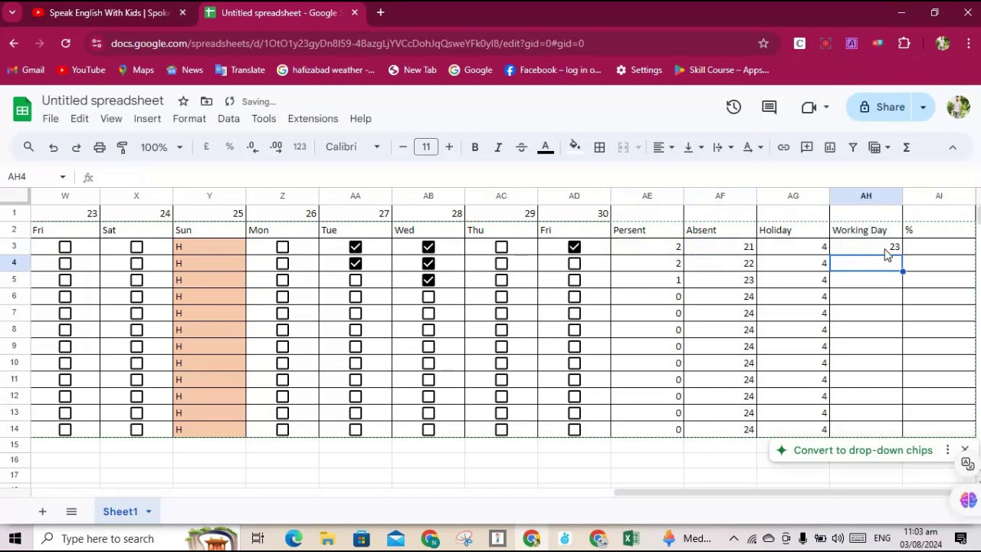
pyautogui.click(880, 249)
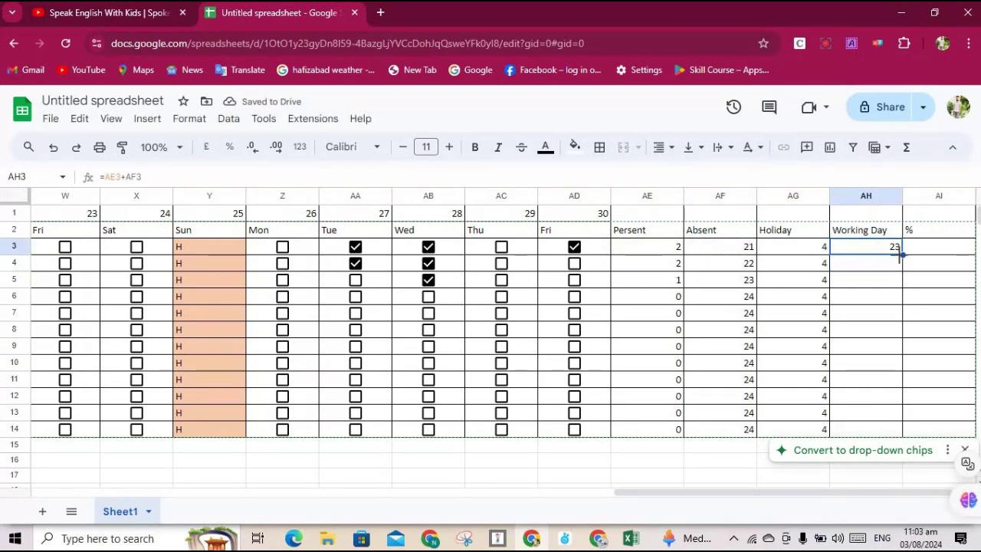
pyautogui.moveTo(903, 255); pyautogui.dragTo(898, 433)
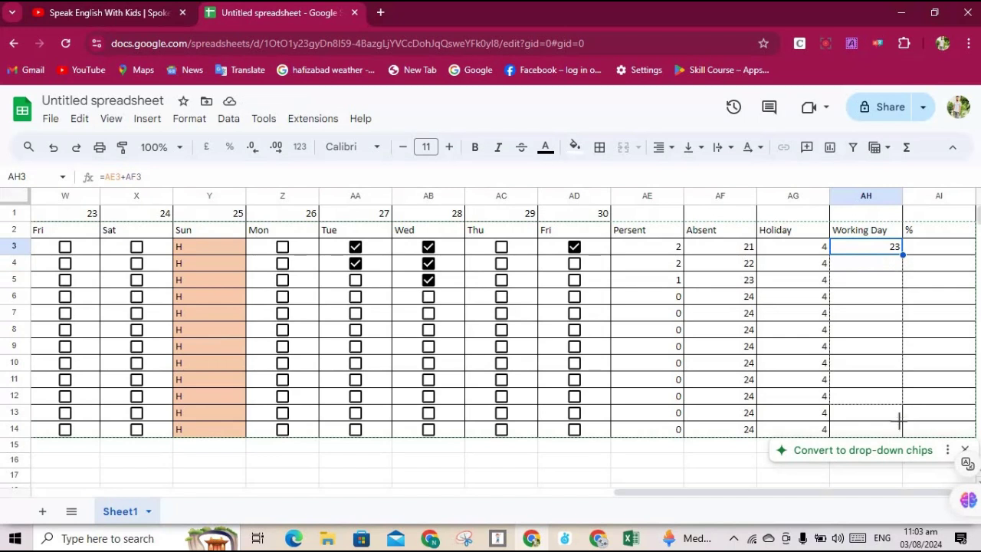
pyautogui.moveTo(904, 435); pyautogui.dragTo(902, 432)
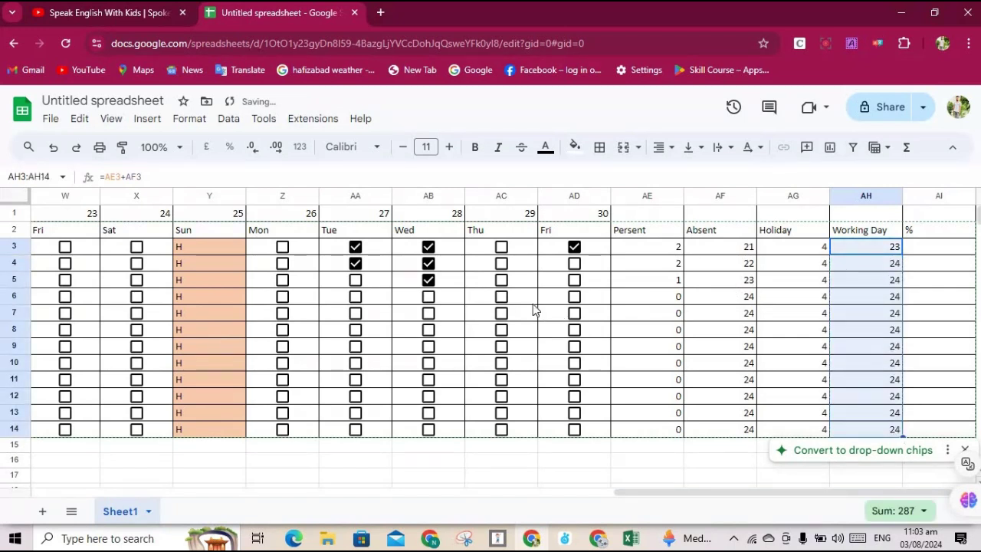
# Step: Tick row 7's Wednesday 28 and Thursday 29 boxes, untick row 3's Friday 30, and select AI3
pyautogui.click(502, 313)
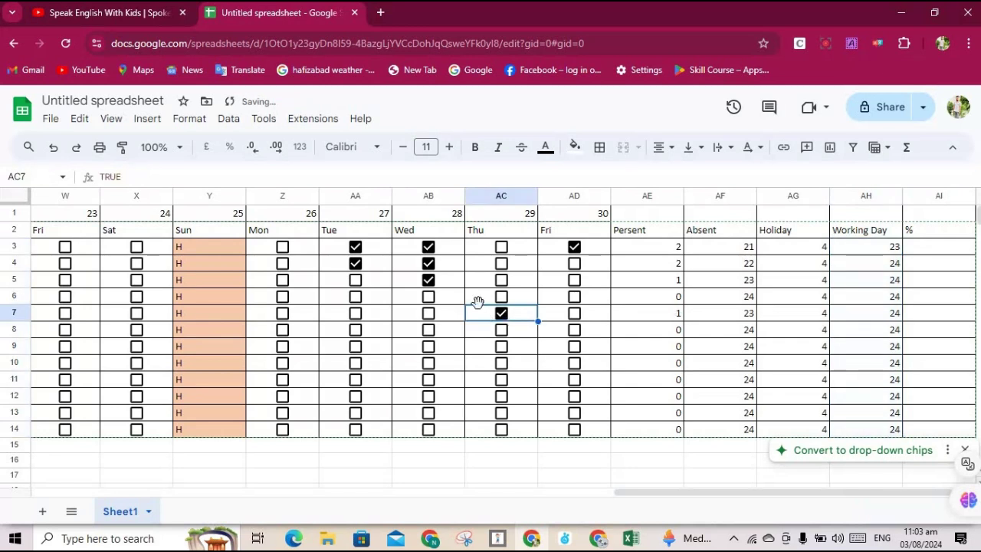
pyautogui.click(430, 315)
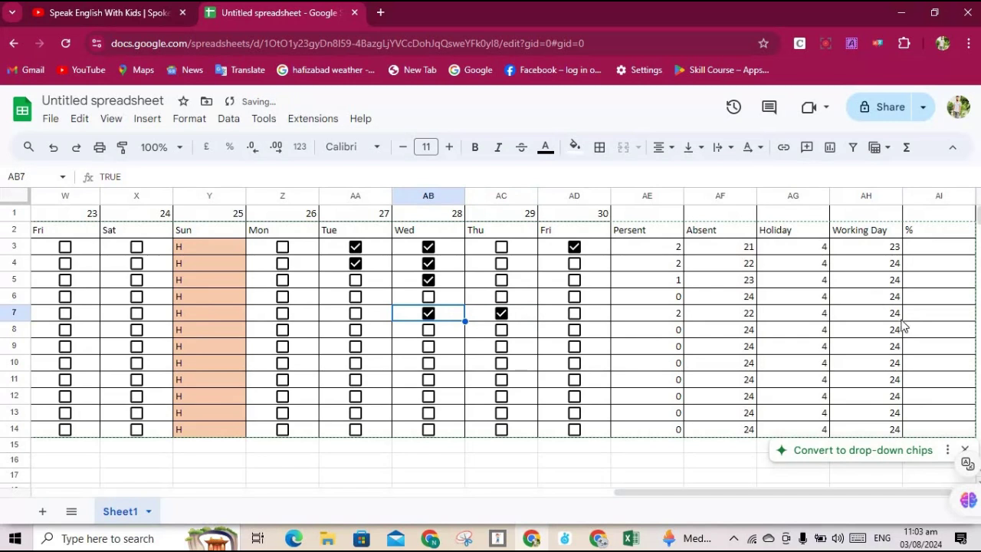
pyautogui.click(870, 247)
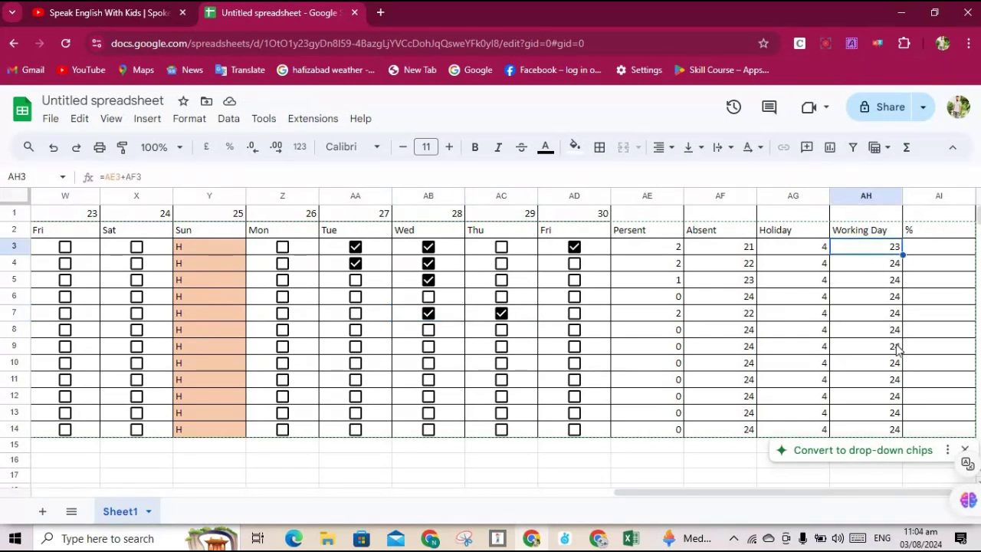
pyautogui.click(922, 253)
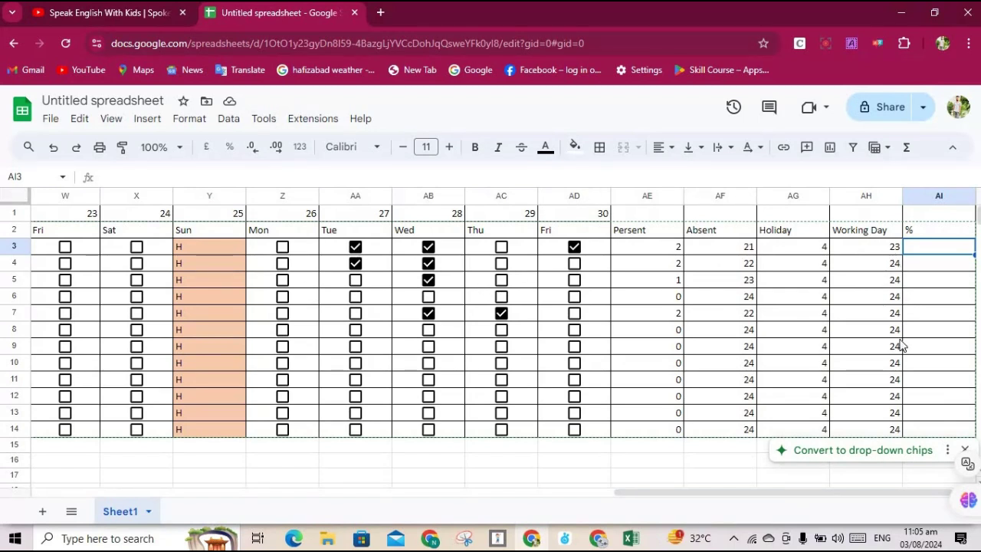
pyautogui.click(574, 246)
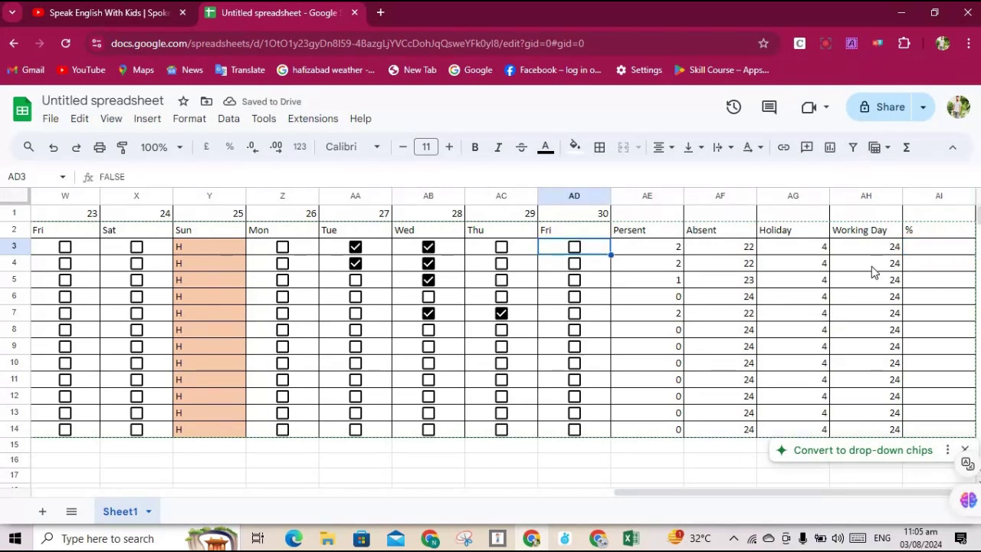
pyautogui.click(925, 253)
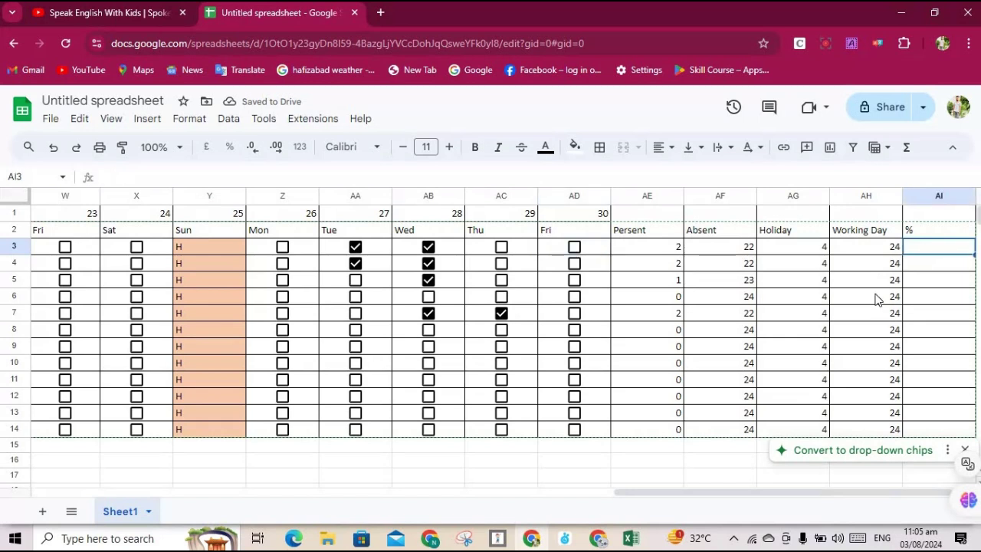
# Step: Start an =AE3/AH3 formula in AI3, then erase it and start over
pyautogui.write('=')
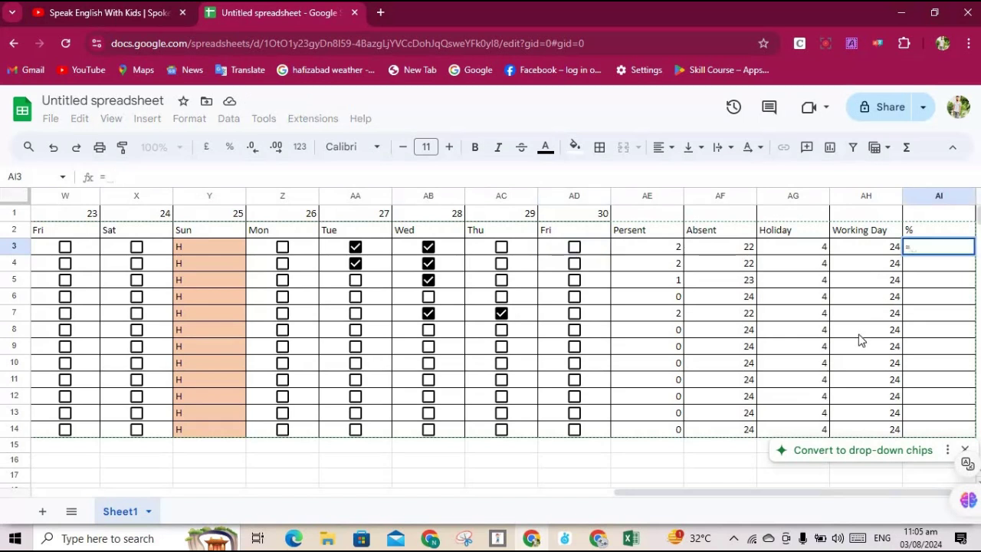
pyautogui.click(659, 248)
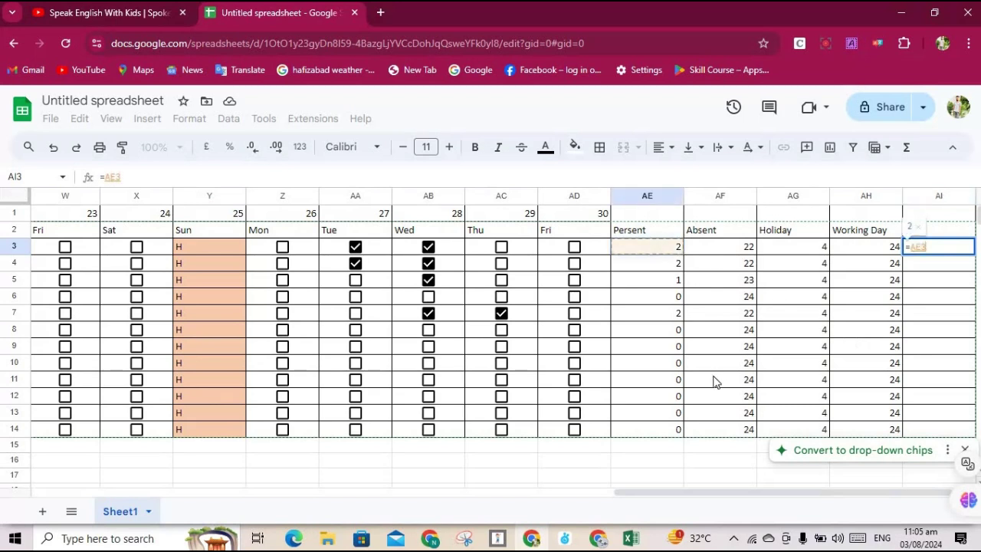
pyautogui.write('/')
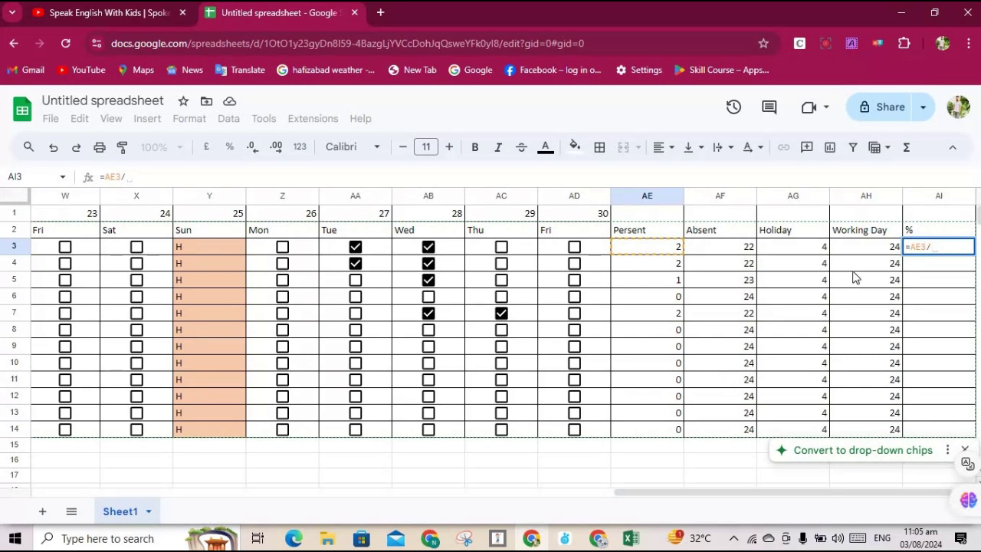
pyautogui.click(870, 251)
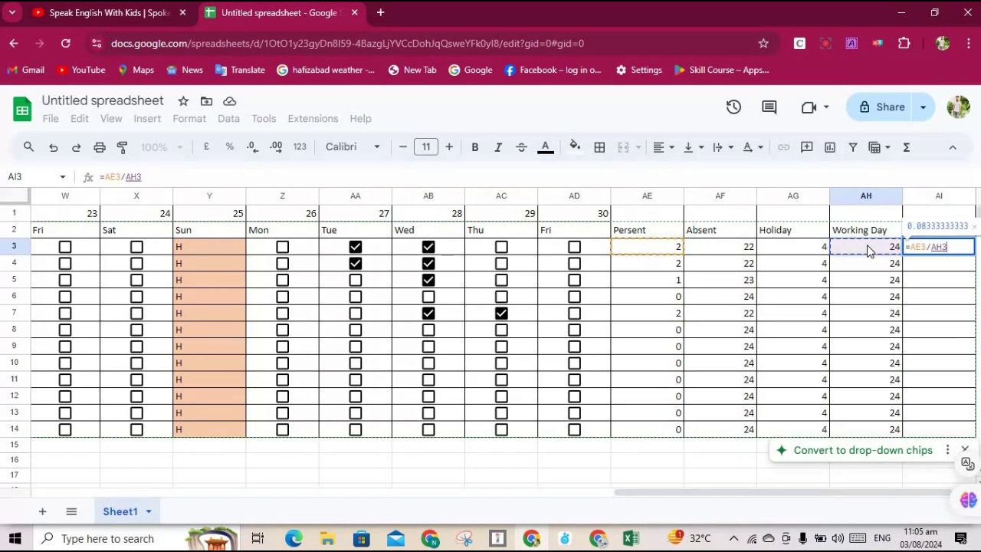
pyautogui.press('BackSpace')
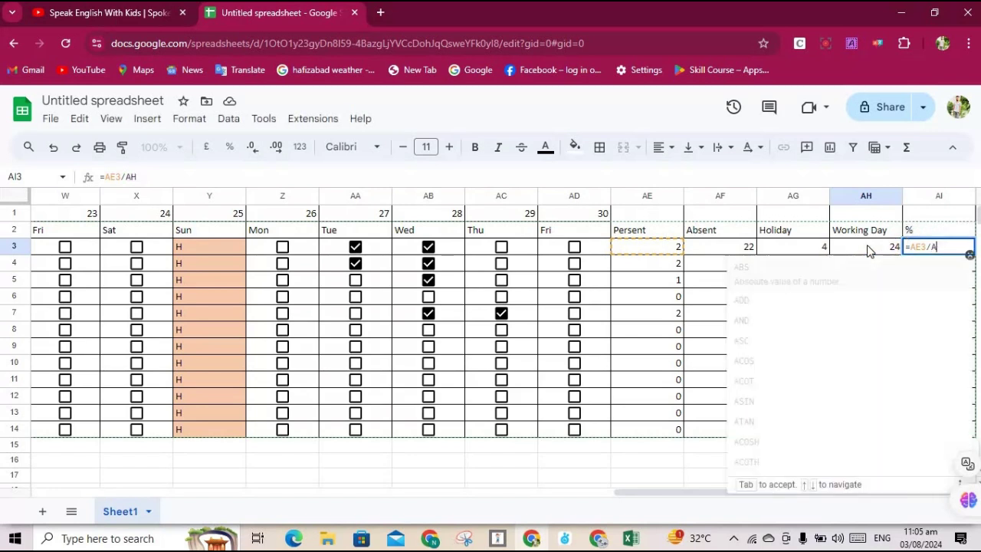
pyautogui.press('BackSpace')
pyautogui.press('BackSpace')
pyautogui.press('BackSpace')
pyautogui.press('BackSpace')
pyautogui.press('BackSpace')
pyautogui.press('BackSpace')
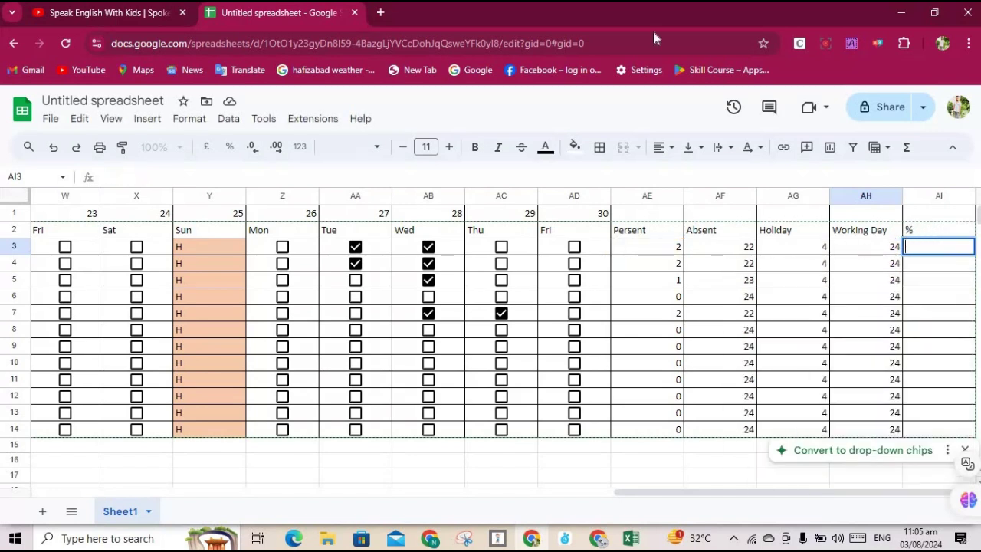
pyautogui.click(81, 119)
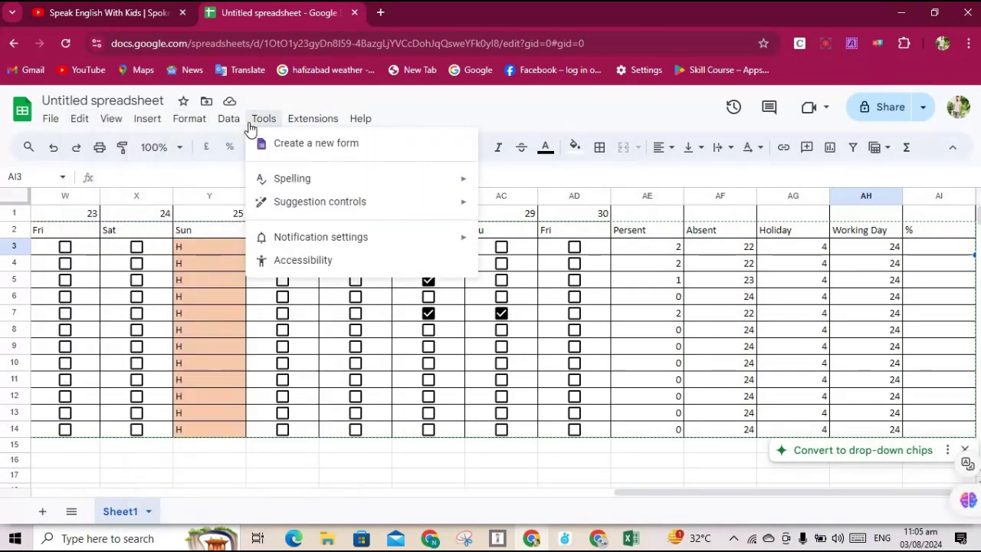
pyautogui.moveTo(327, 166)
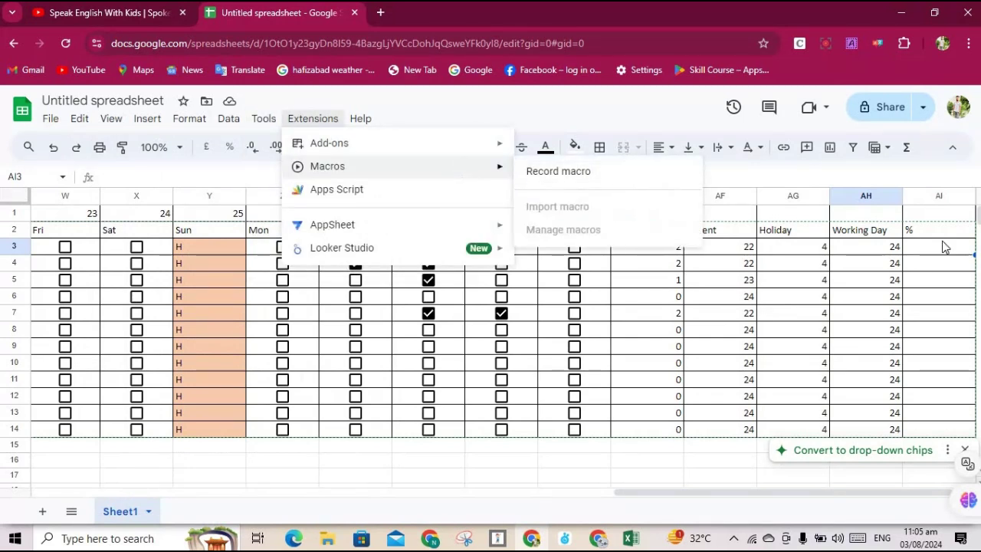
pyautogui.click(933, 249)
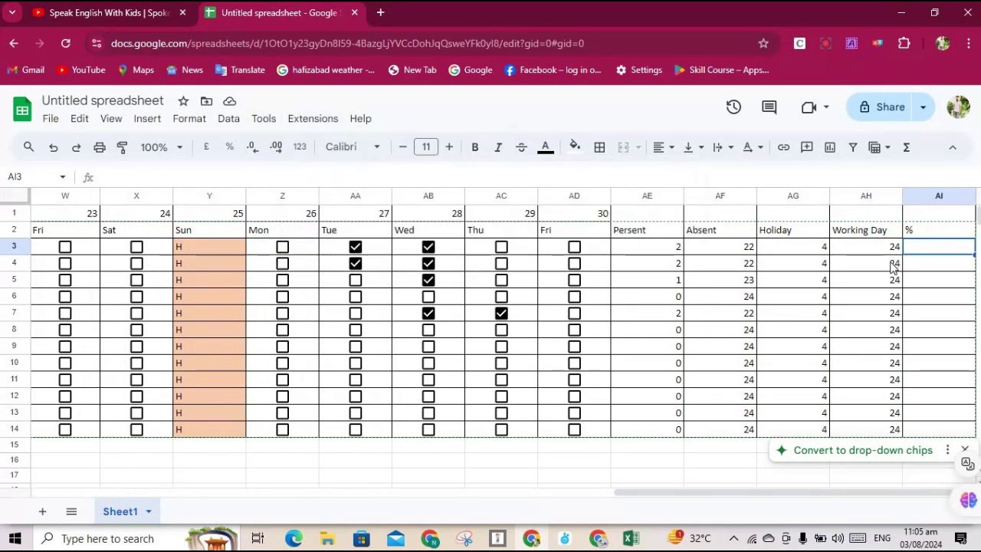
# Step: Enter =AE3/AH3 in AI3, fill it down to AI14, and tick row 7's Monday 26
pyautogui.write('=')
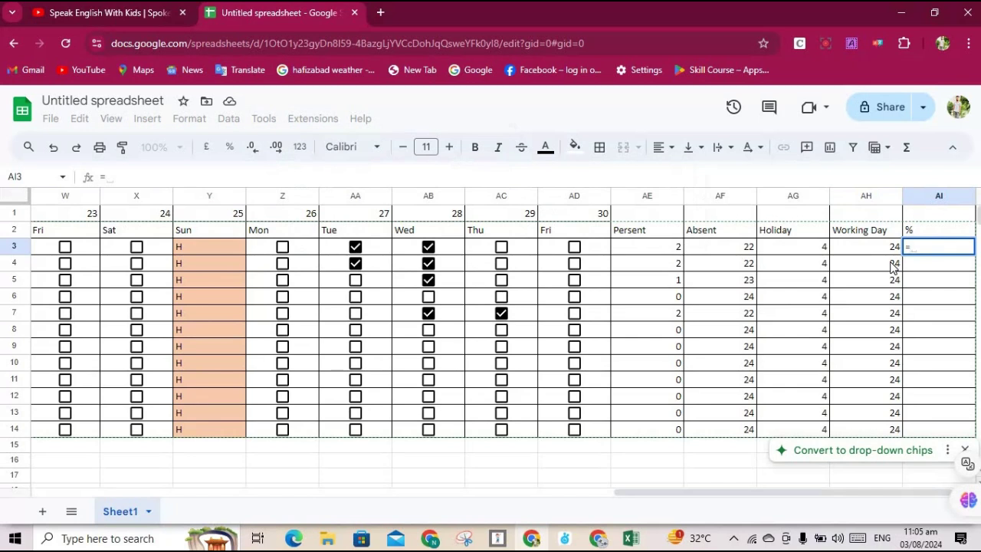
pyautogui.click(671, 247)
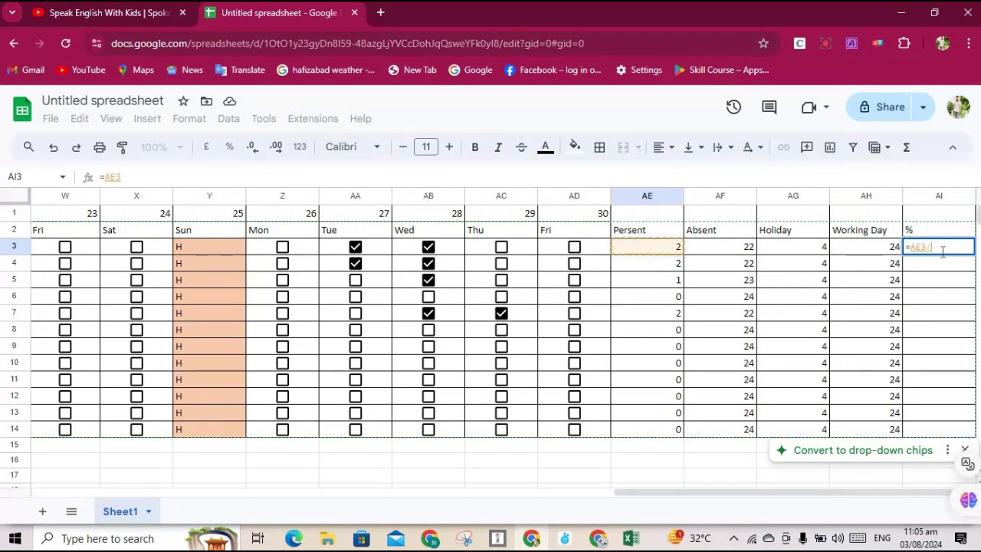
pyautogui.write('/')
pyautogui.click(881, 255)
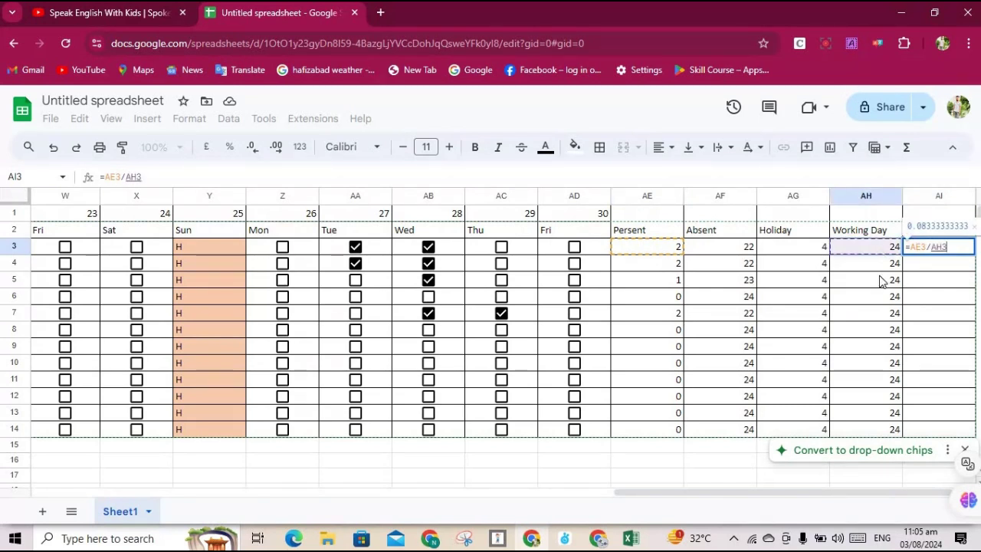
pyautogui.press('Return')
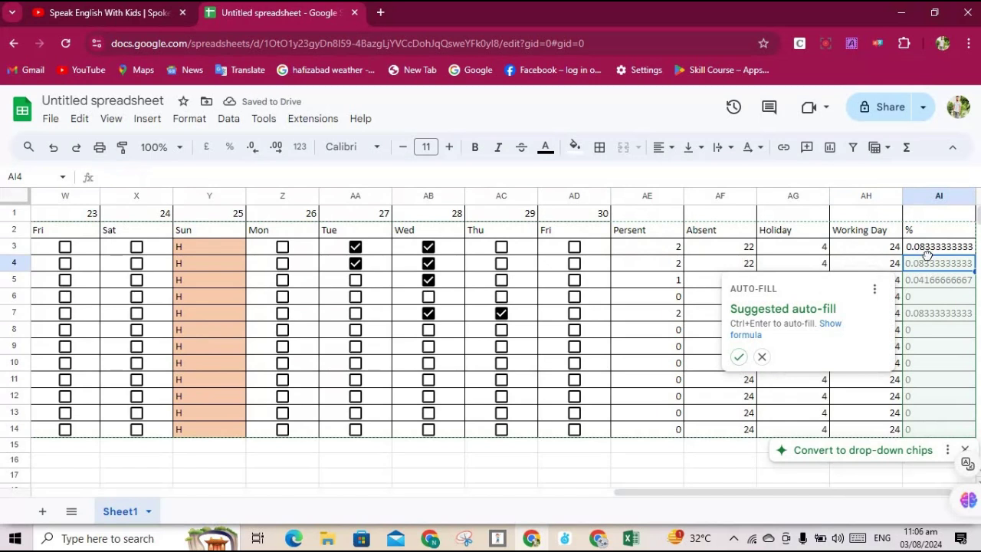
pyautogui.press('Up')
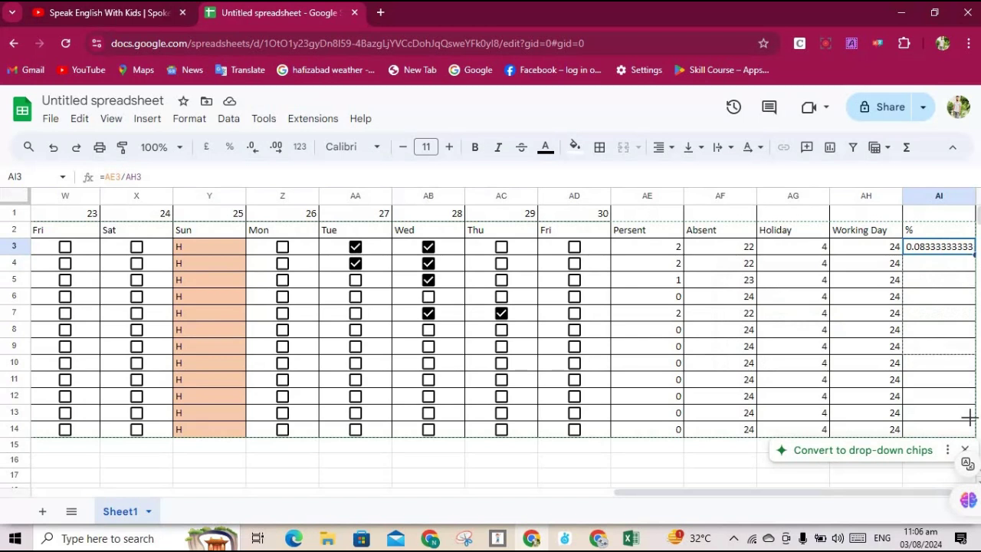
pyautogui.moveTo(971, 434); pyautogui.dragTo(971, 433)
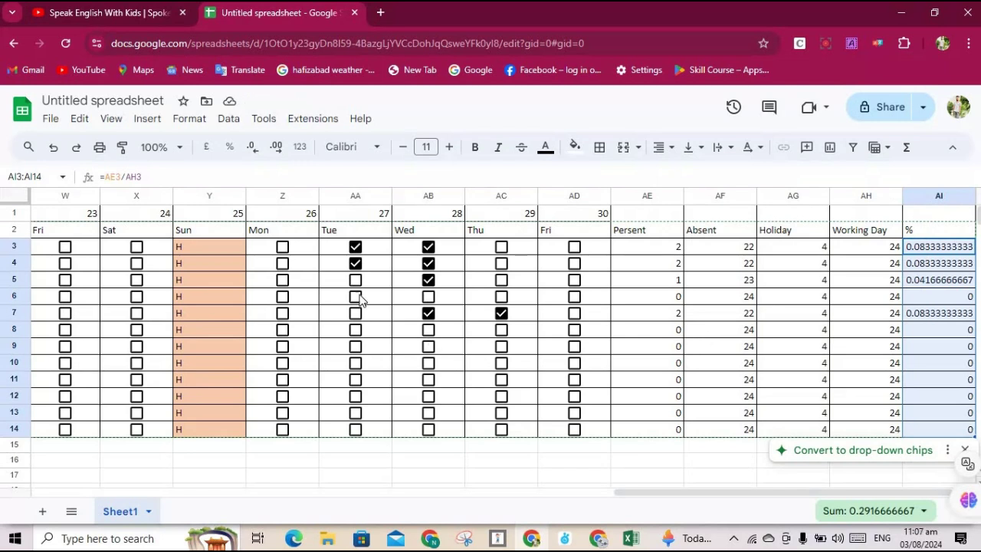
pyautogui.click(282, 313)
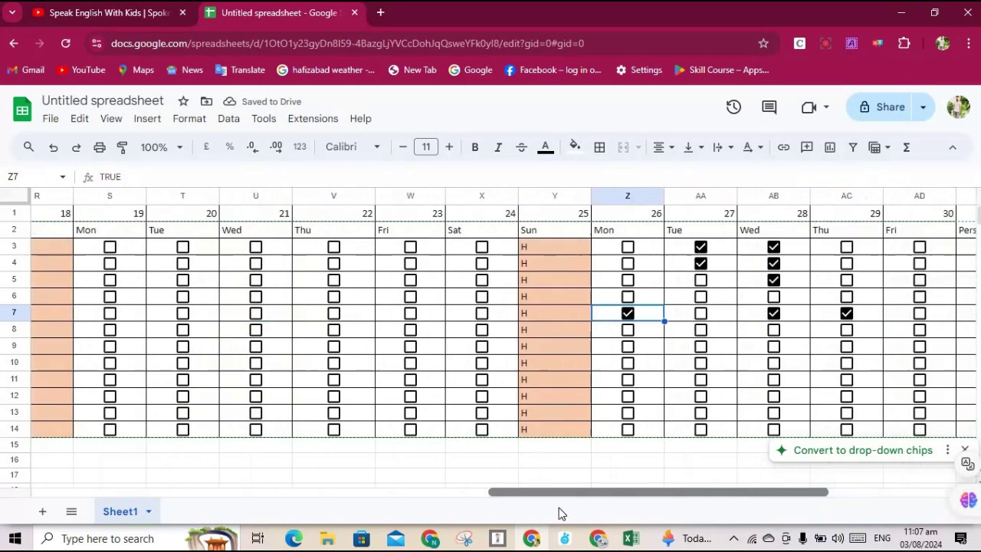
# Step: Tick J5, L5, O5, O3, M13, P14 and Q11 as present days
pyautogui.moveTo(750, 496); pyautogui.dragTo(329, 494)
pyautogui.click(161, 280)
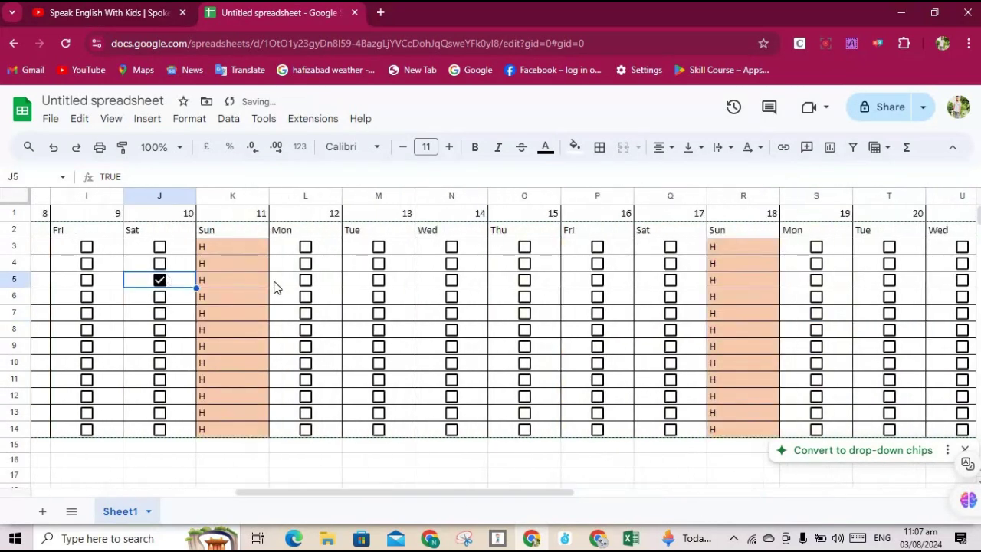
pyautogui.click(306, 280)
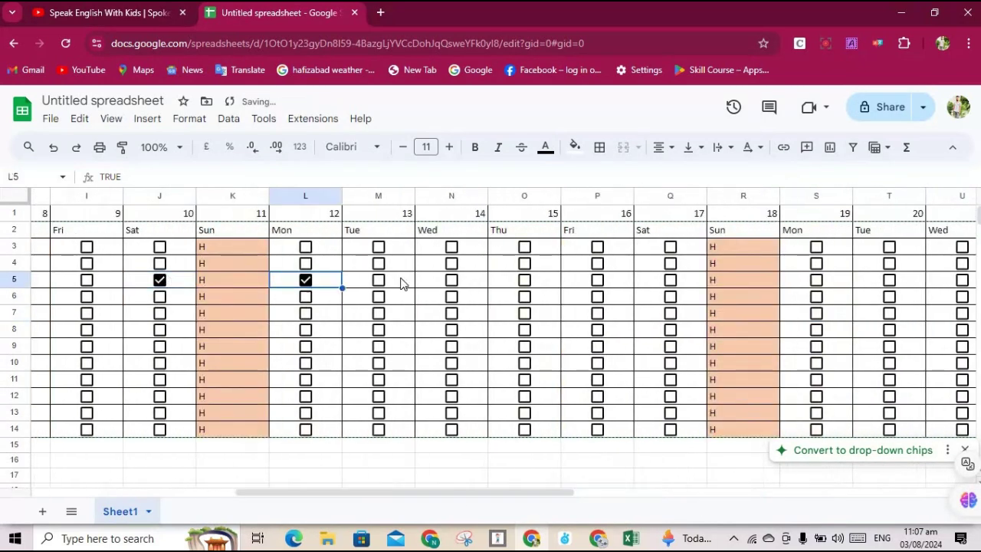
pyautogui.click(525, 280)
pyautogui.click(525, 248)
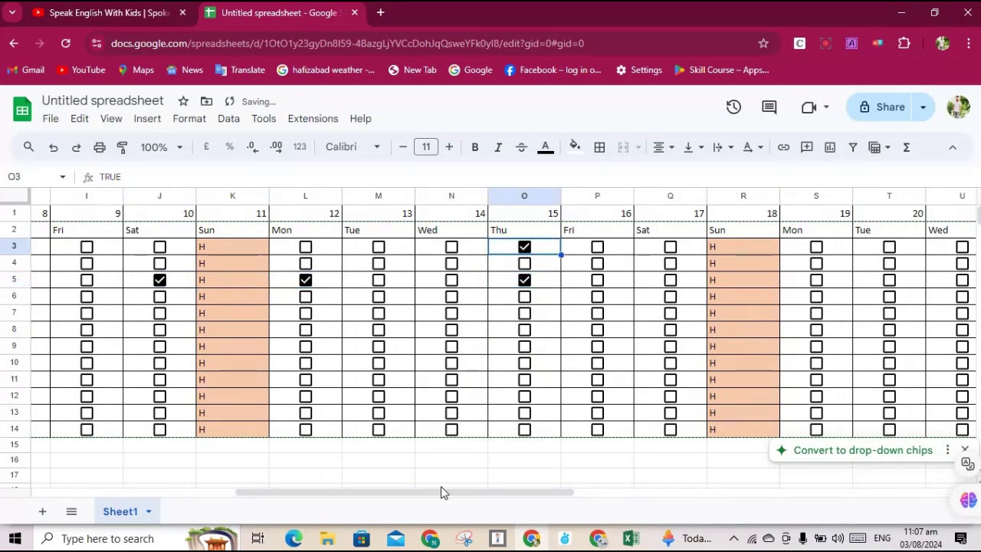
pyautogui.click(376, 413)
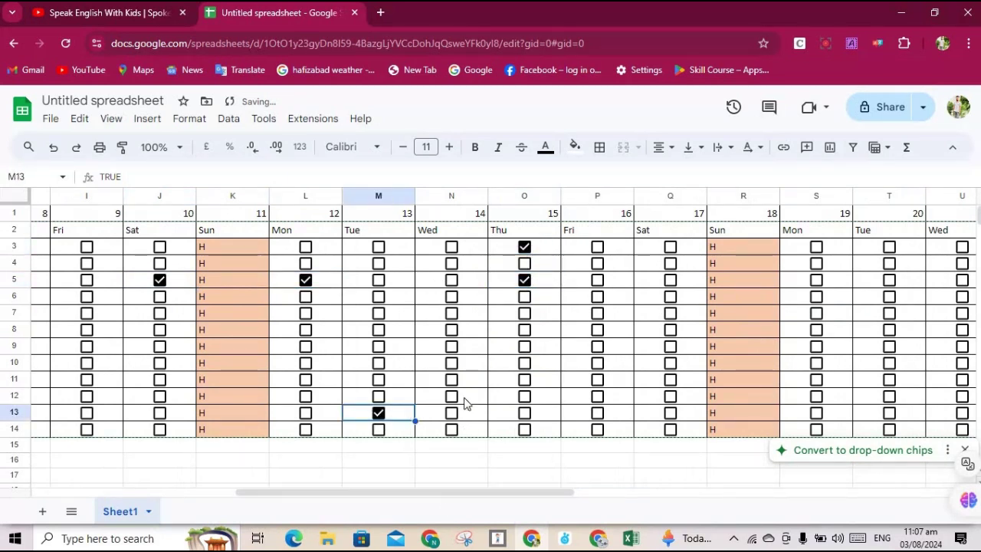
pyautogui.click(536, 400)
pyautogui.click(597, 430)
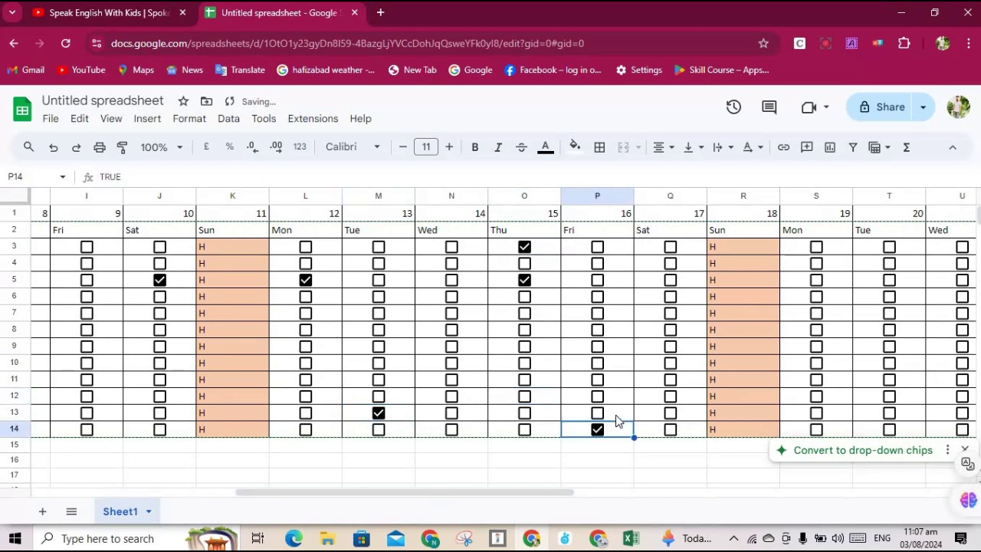
pyautogui.click(668, 380)
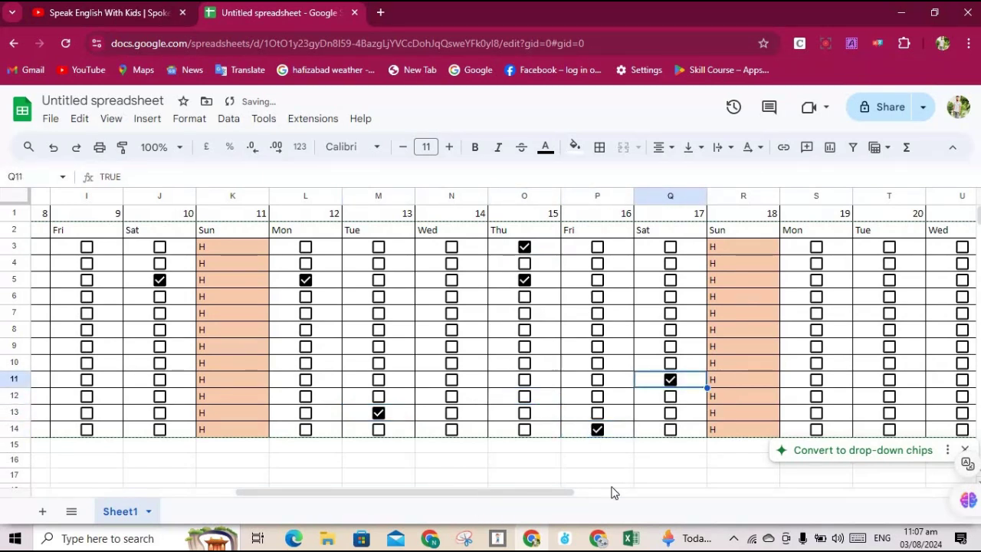
# Step: Select the Persent totals AE3:AE14
pyautogui.moveTo(473, 493); pyautogui.dragTo(979, 494)
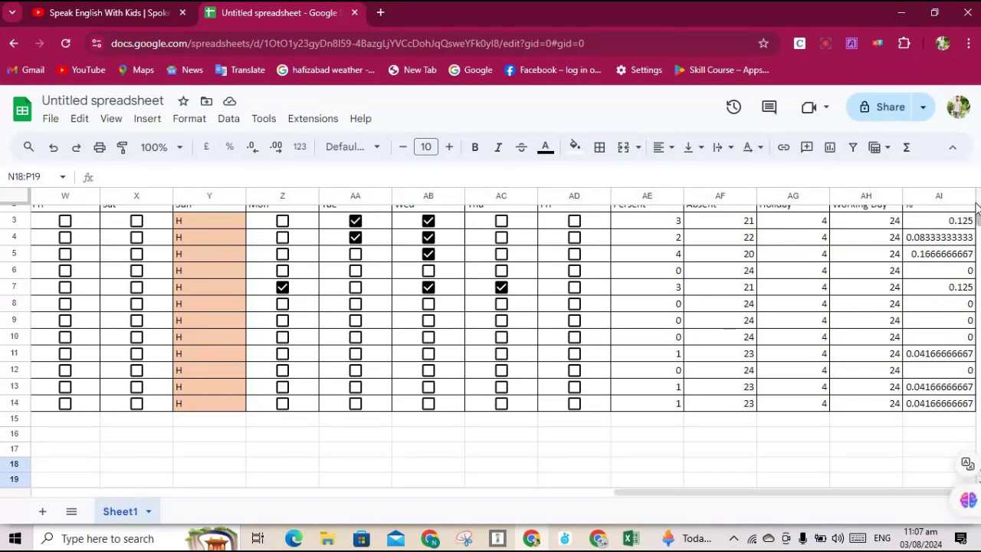
pyautogui.scroll(1, 970, 219)
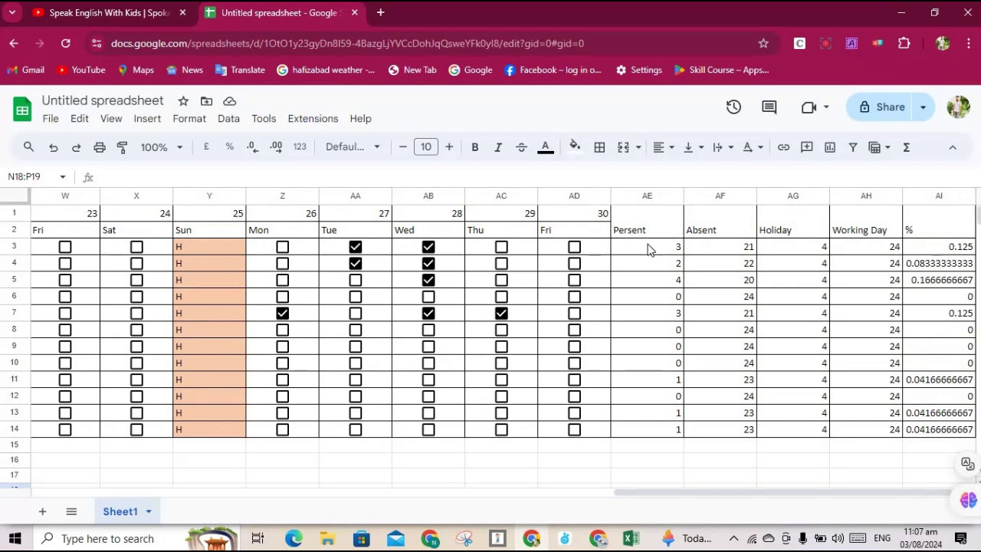
pyautogui.moveTo(651, 246); pyautogui.dragTo(667, 432)
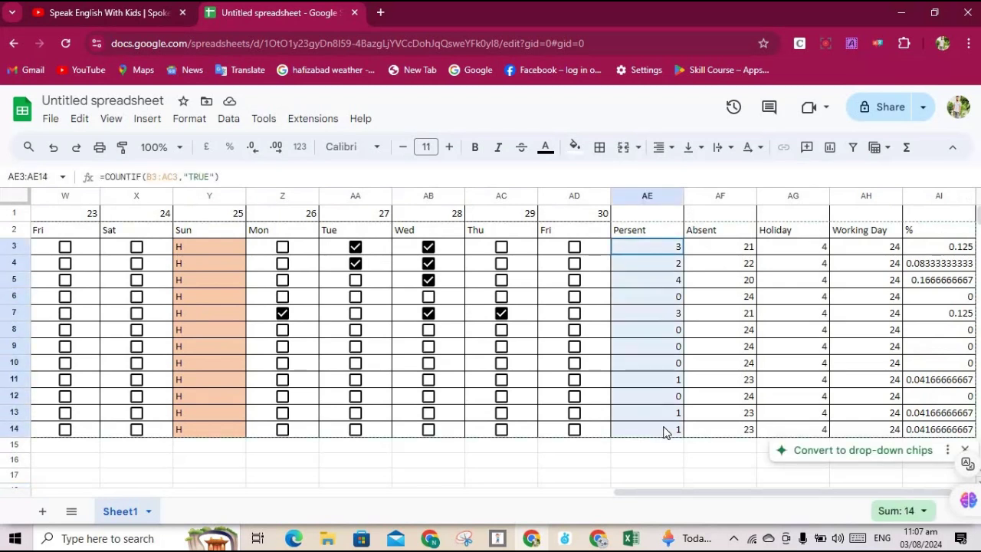
pyautogui.click(187, 124)
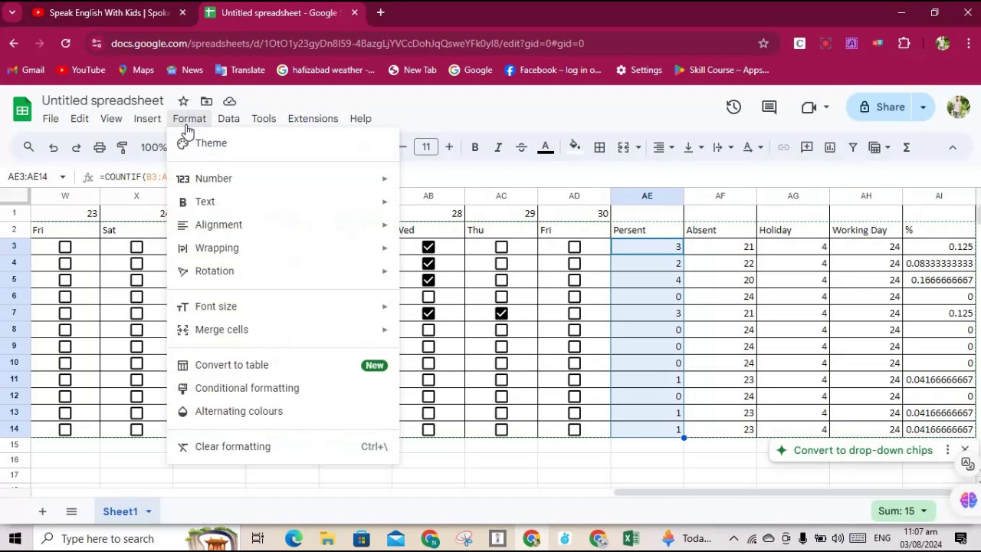
pyautogui.click(266, 391)
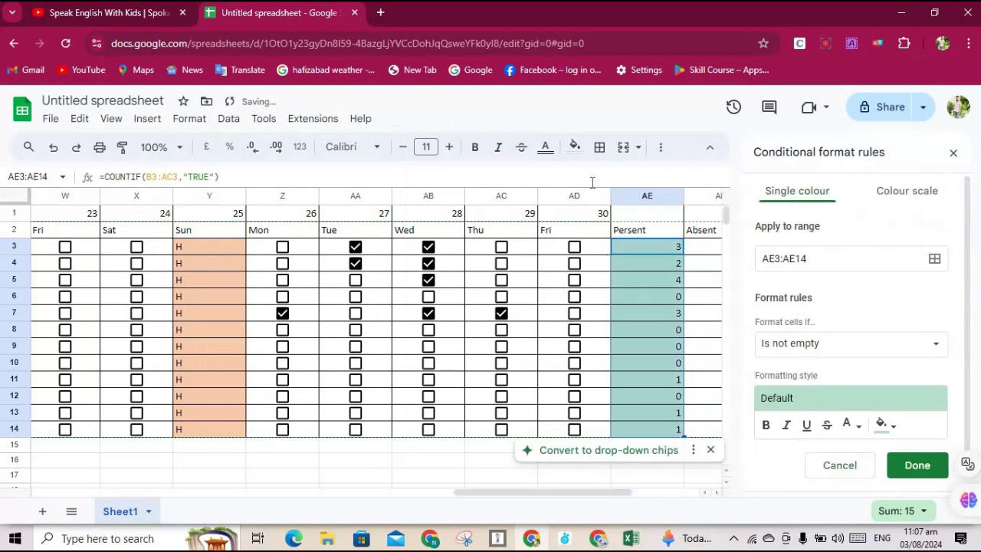
pyautogui.click(913, 198)
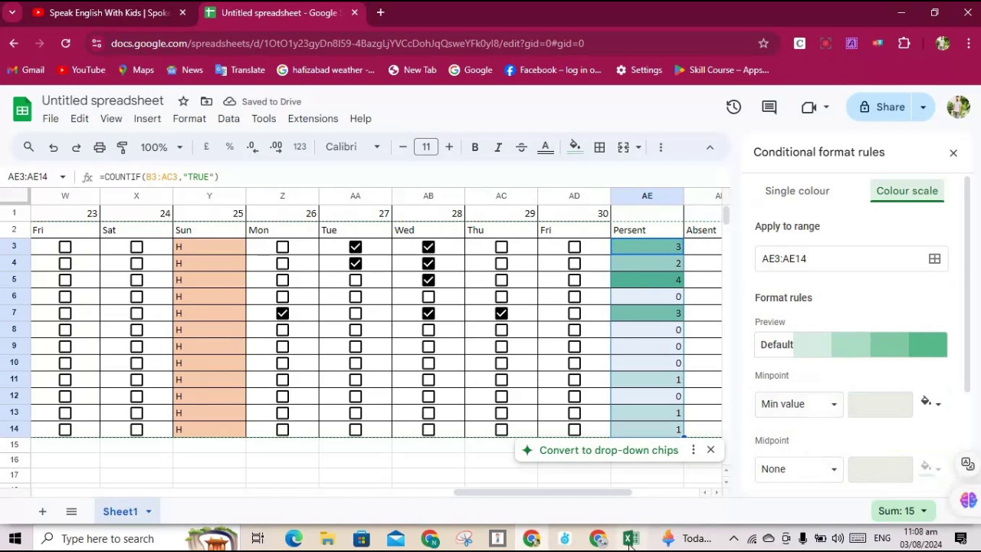
pyautogui.moveTo(630, 538)
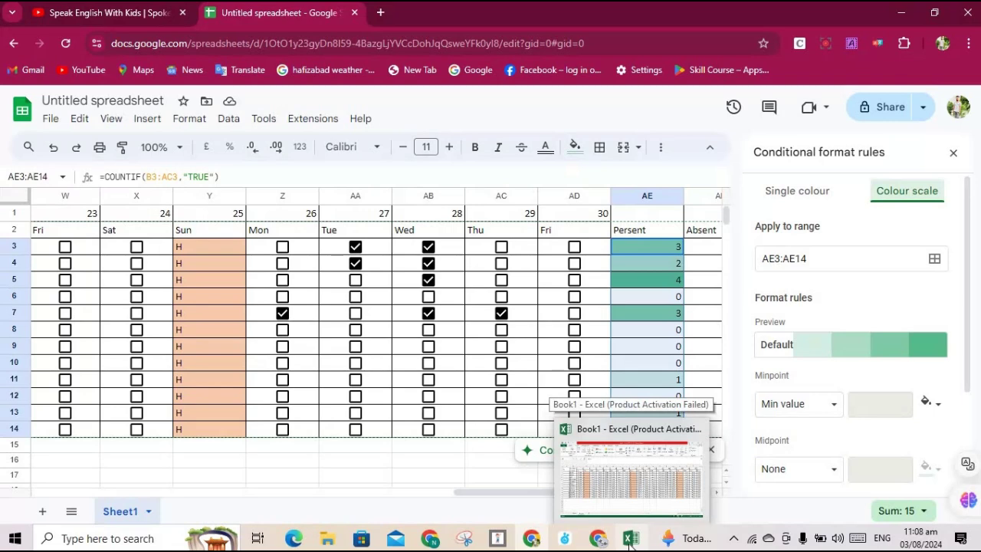
# Step: In Excel, show Sheet1 and select the Persent cells AE3:AE14
pyautogui.click(629, 540)
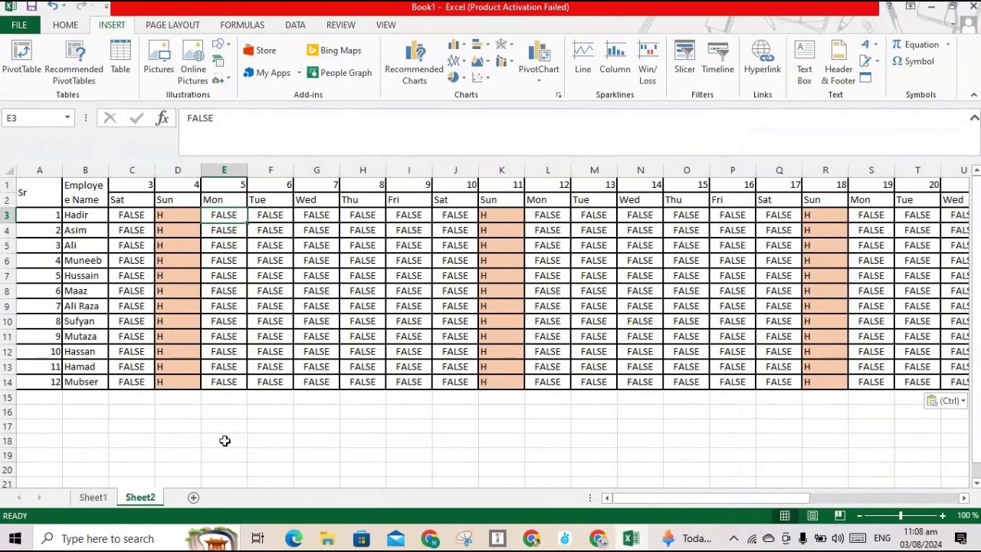
pyautogui.click(93, 497)
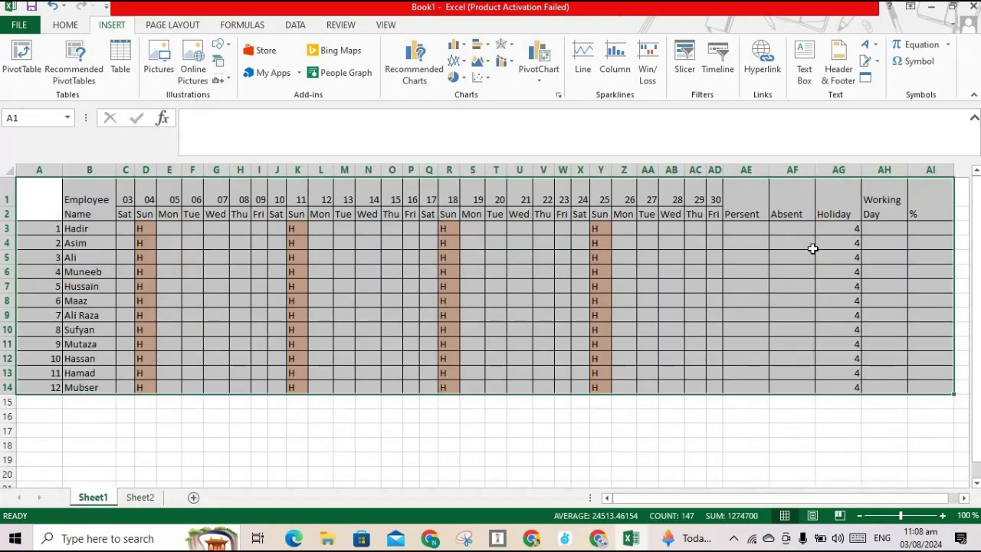
pyautogui.click(749, 242)
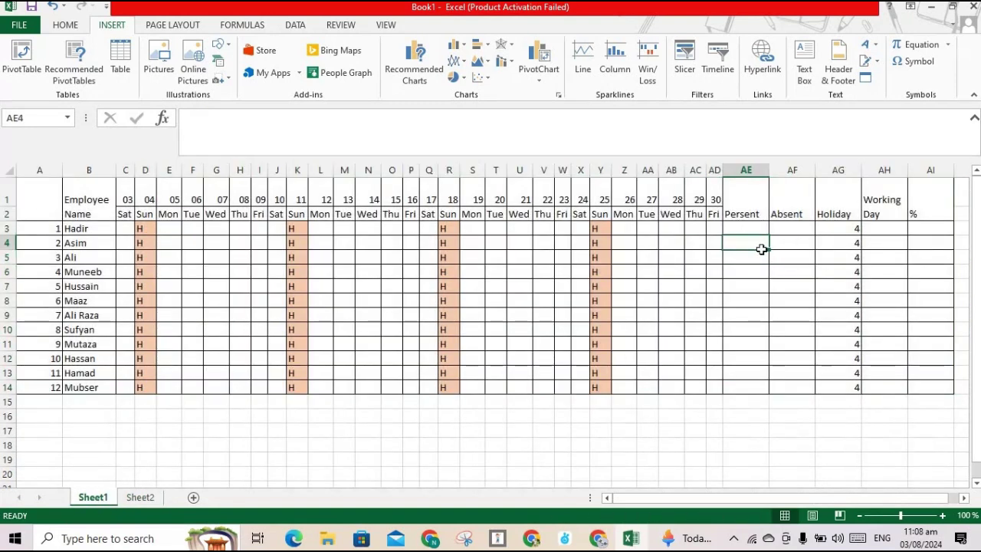
pyautogui.moveTo(747, 228); pyautogui.dragTo(755, 388)
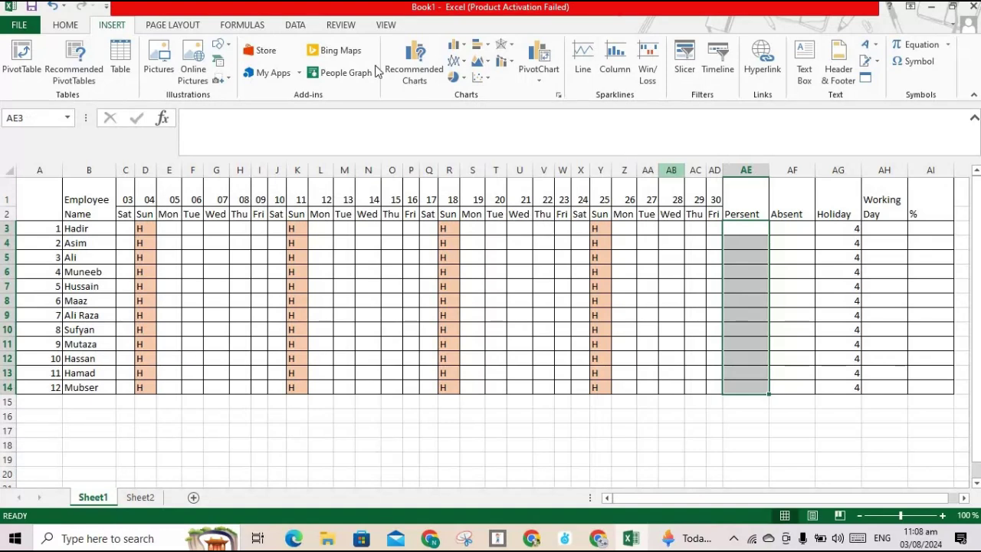
# Step: Preview Conditional Formatting icon sets for them, then close without applying any
pyautogui.click(222, 26)
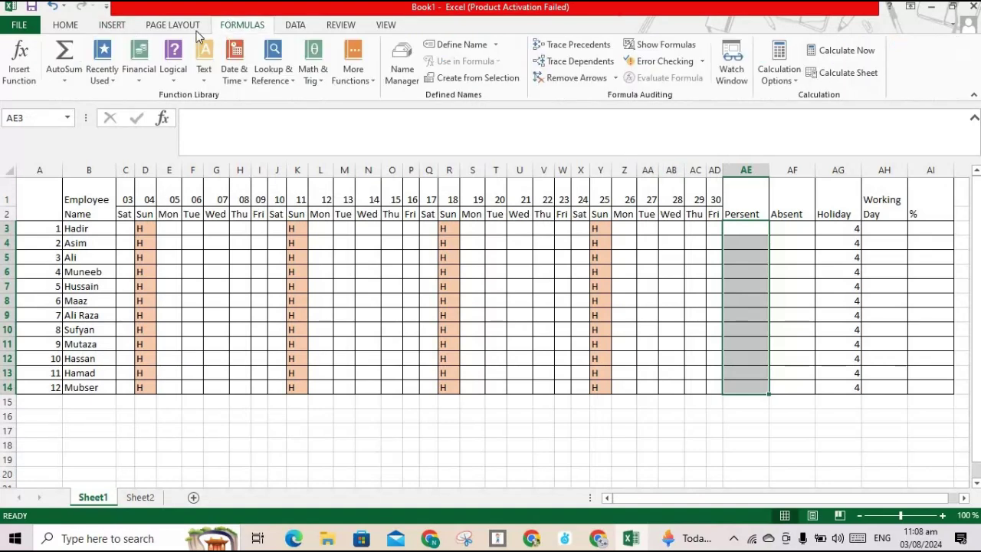
pyautogui.click(68, 26)
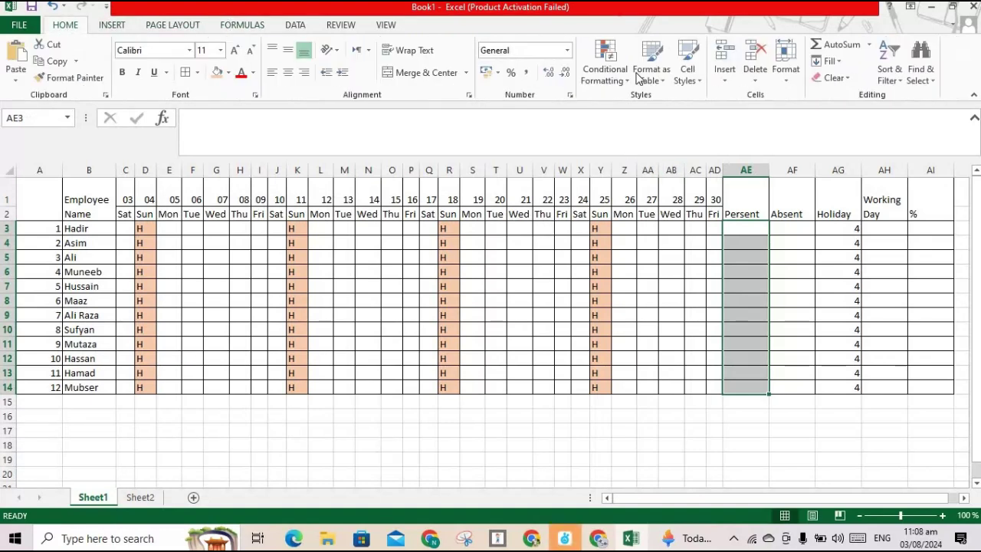
pyautogui.click(626, 80)
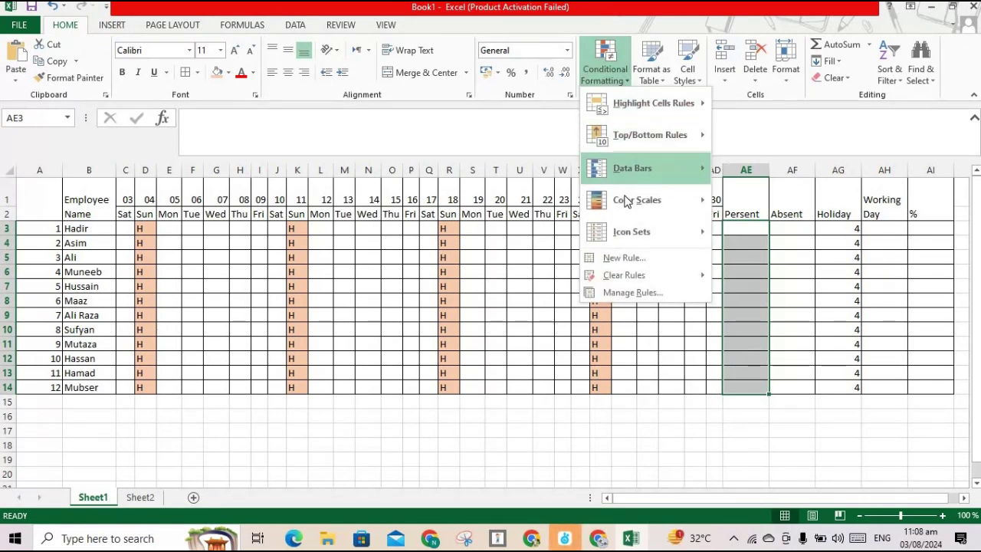
pyautogui.moveTo(643, 231)
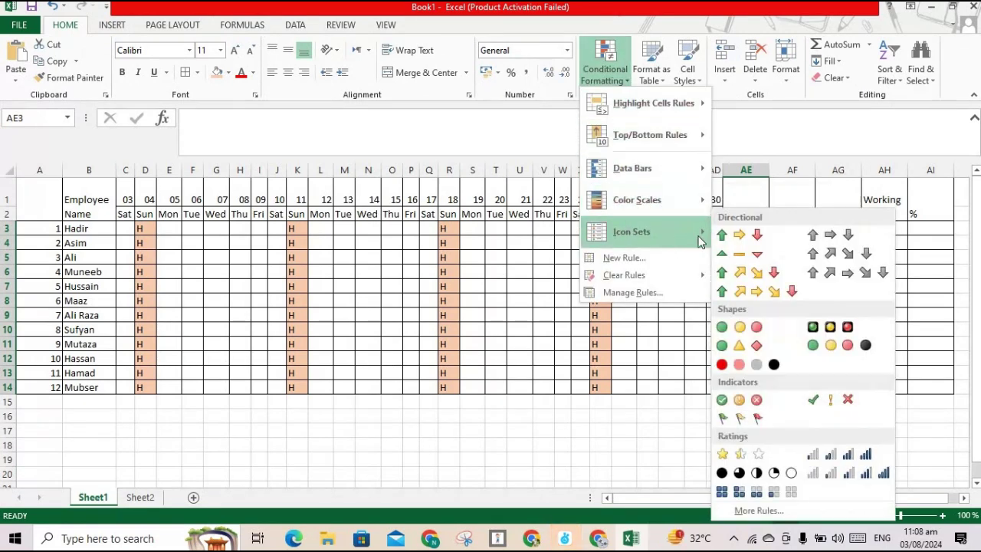
pyautogui.click(750, 279)
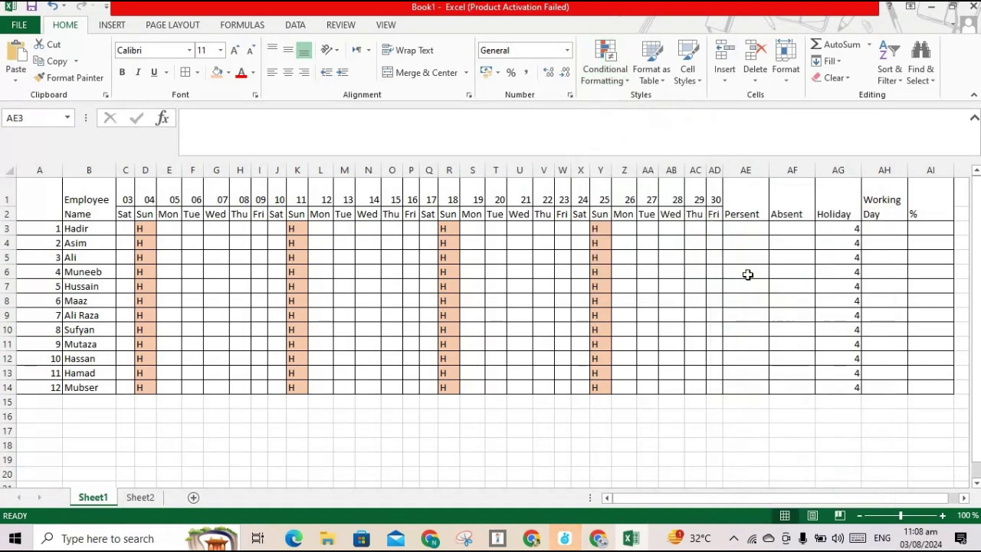
pyautogui.click(735, 230)
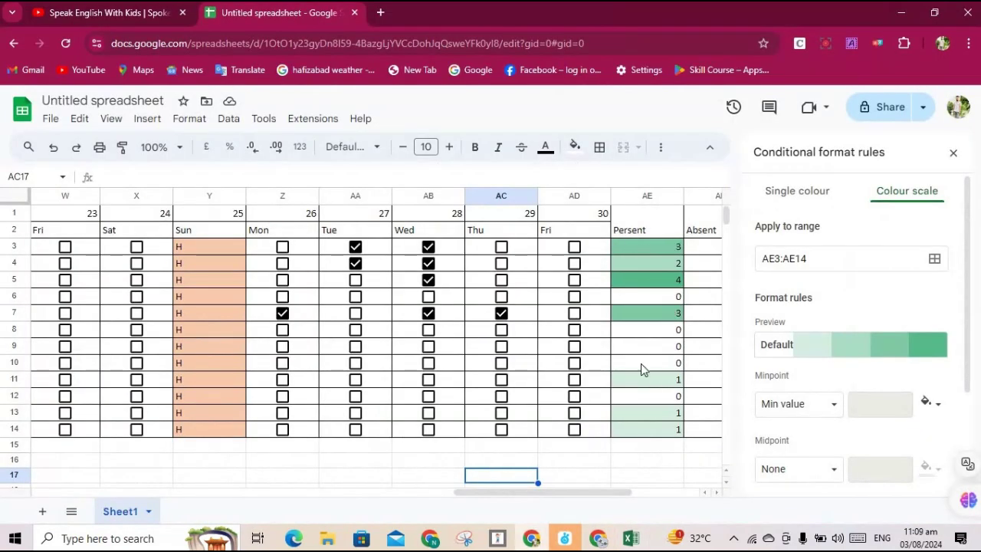
# Step: Review the colour scale points, keeping Min value, None midpoint and Max value
pyautogui.click(836, 405)
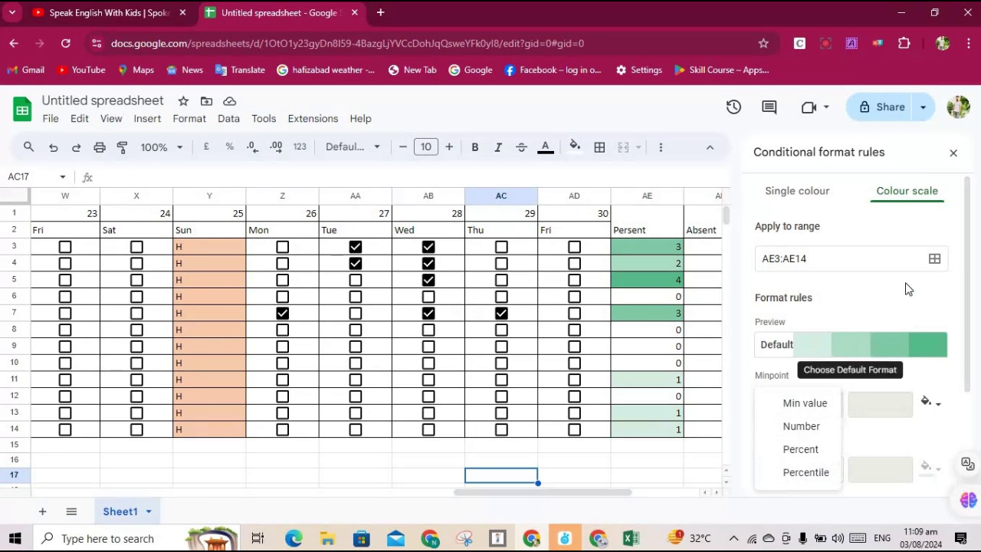
pyautogui.click(883, 301)
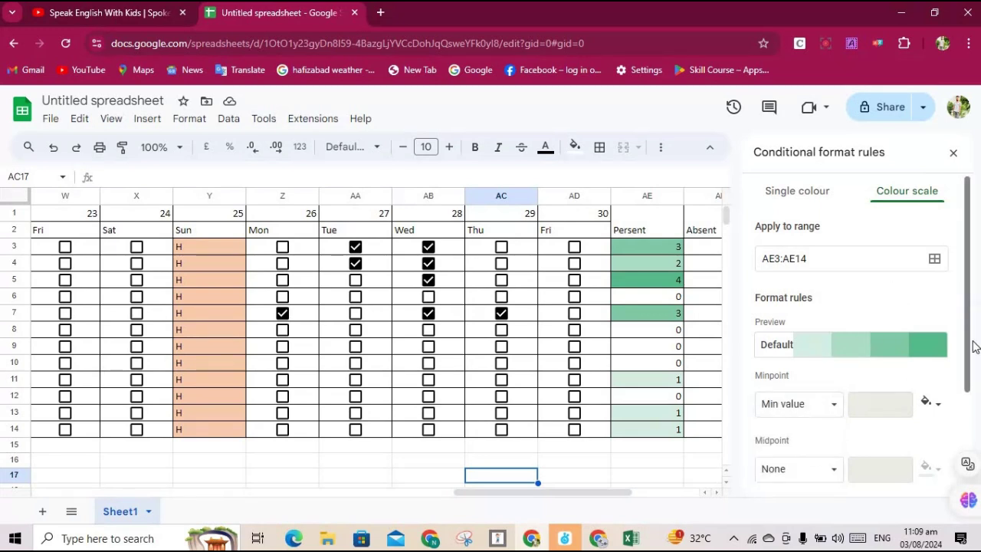
pyautogui.moveTo(968, 361); pyautogui.dragTo(969, 467)
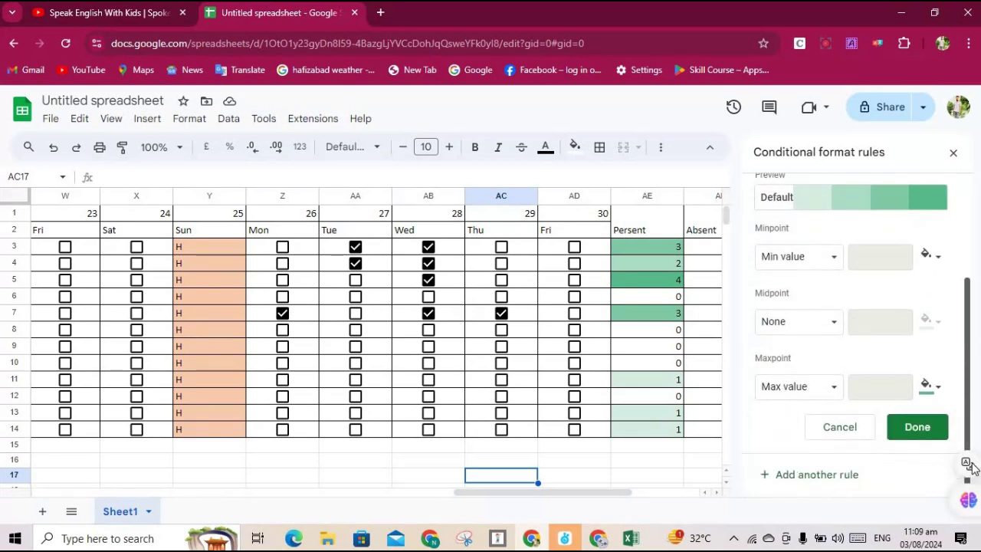
pyautogui.click(833, 321)
pyautogui.click(865, 381)
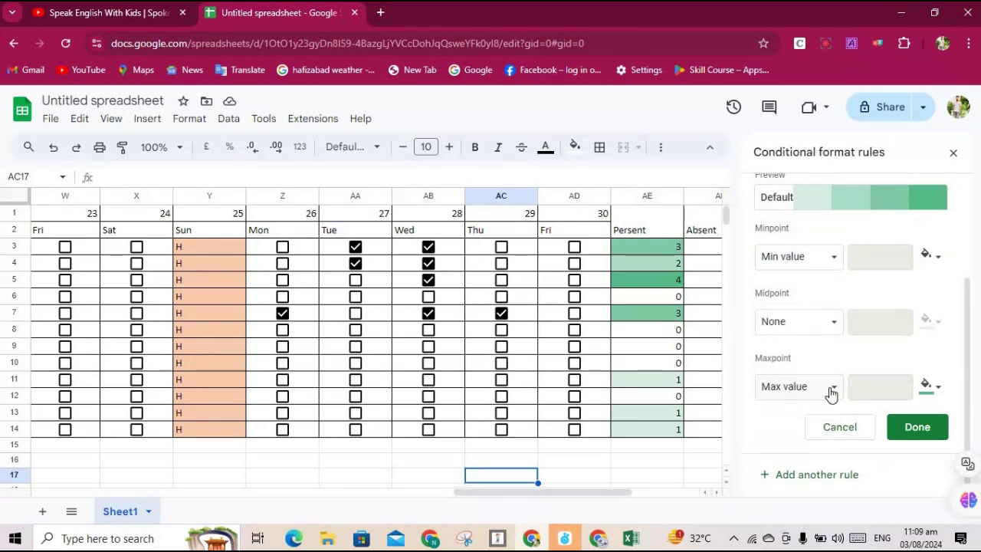
pyautogui.click(830, 389)
pyautogui.click(922, 352)
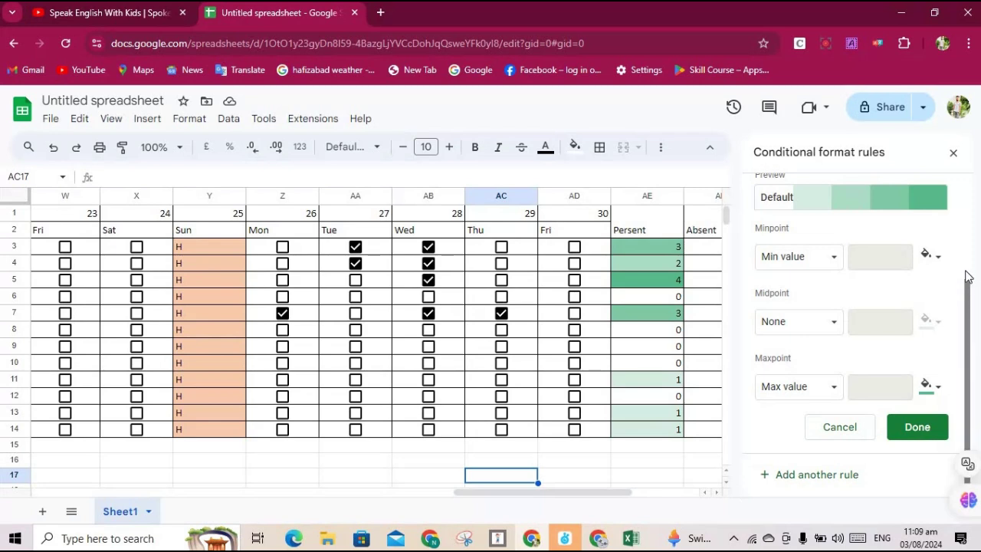
pyautogui.moveTo(963, 299); pyautogui.dragTo(950, 153)
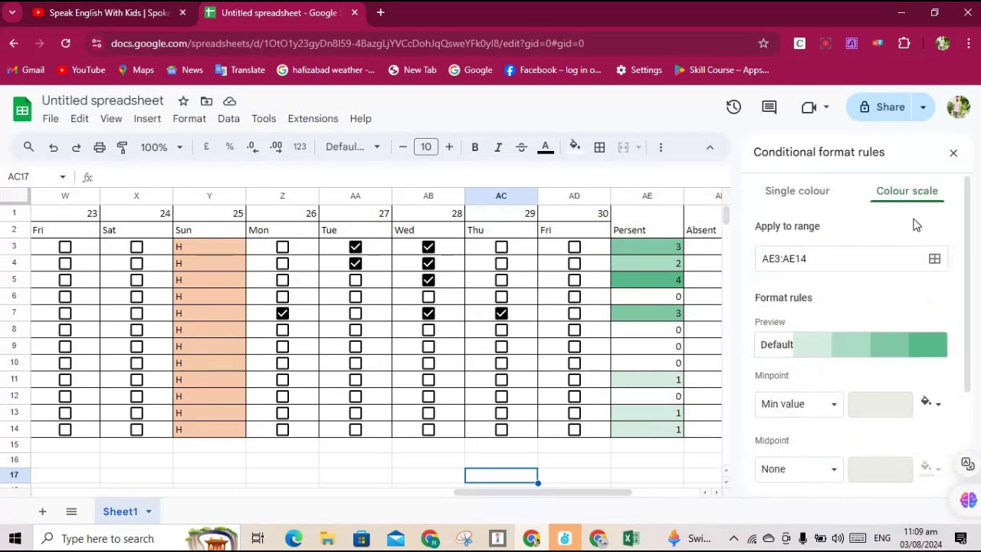
# Step: Switch the rule to Single colour with an 'Is between' condition, then close the sidebar
pyautogui.click(789, 198)
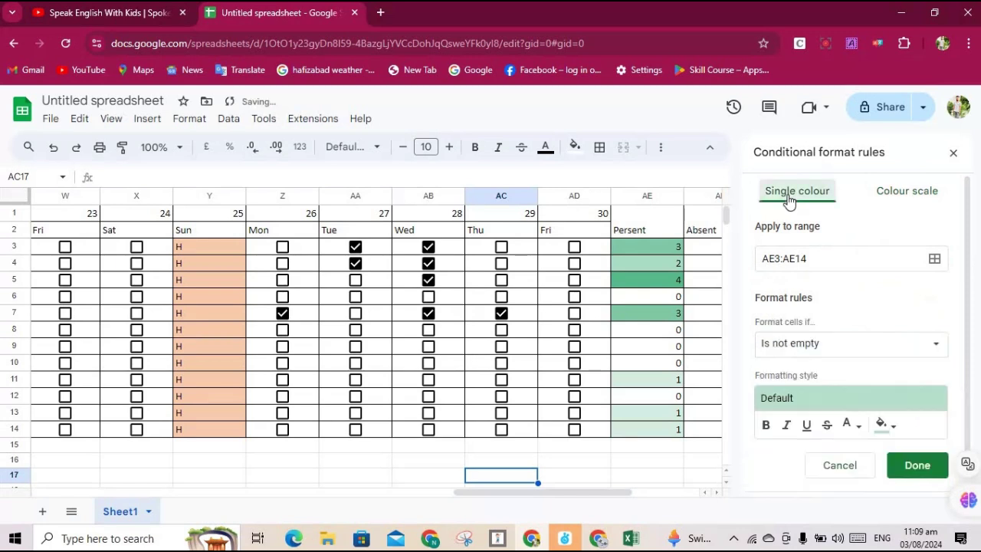
pyautogui.click(937, 347)
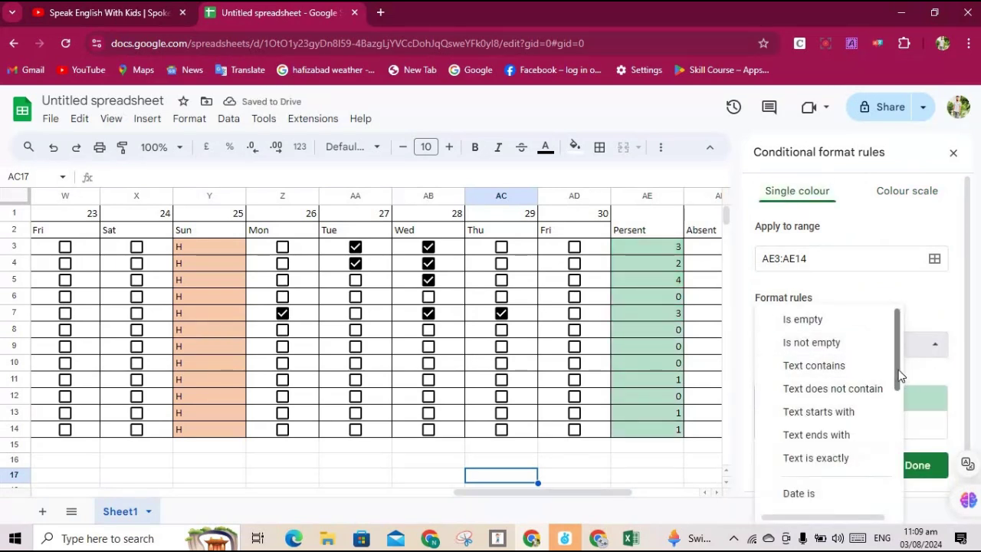
pyautogui.moveTo(901, 376); pyautogui.dragTo(900, 448)
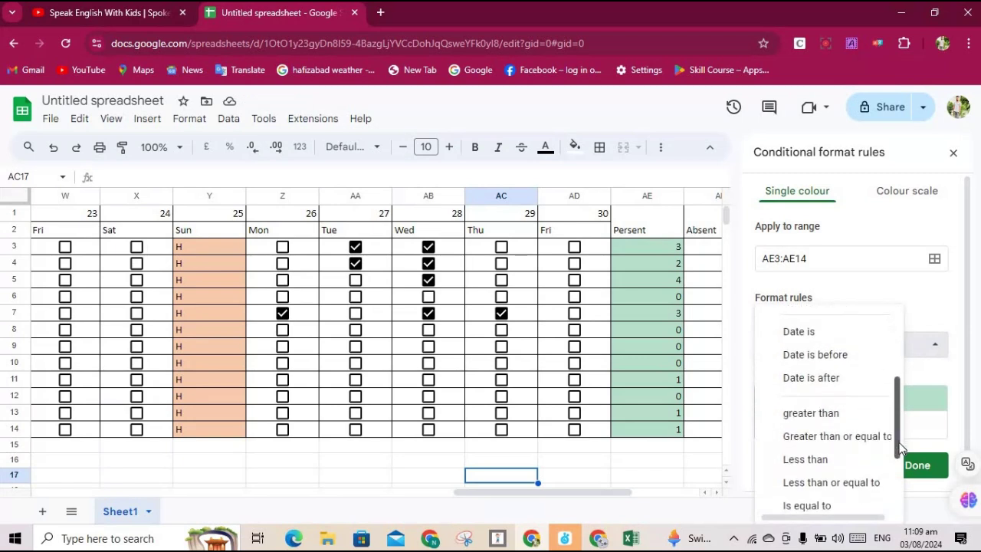
pyautogui.moveTo(900, 448); pyautogui.dragTo(907, 469)
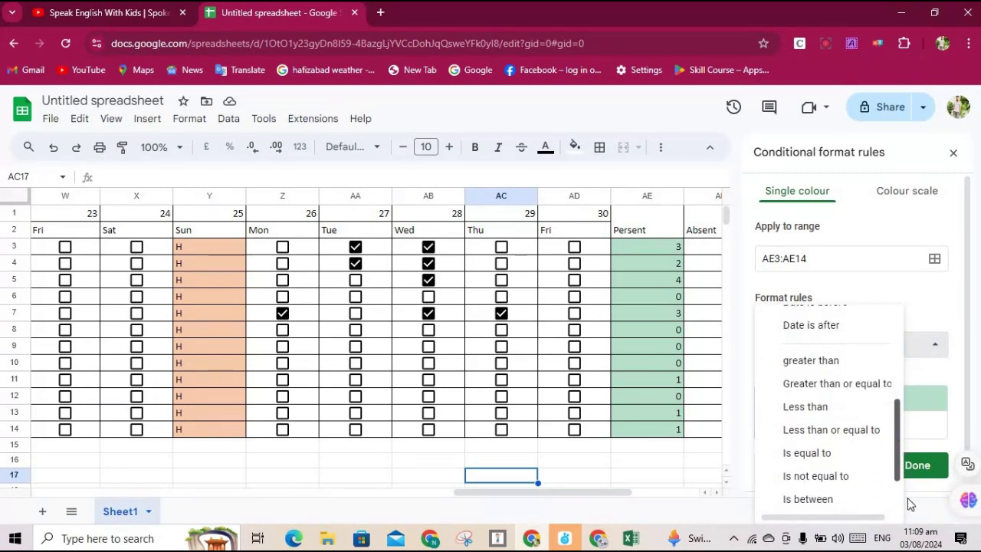
pyautogui.moveTo(910, 503); pyautogui.dragTo(908, 521)
pyautogui.click(804, 436)
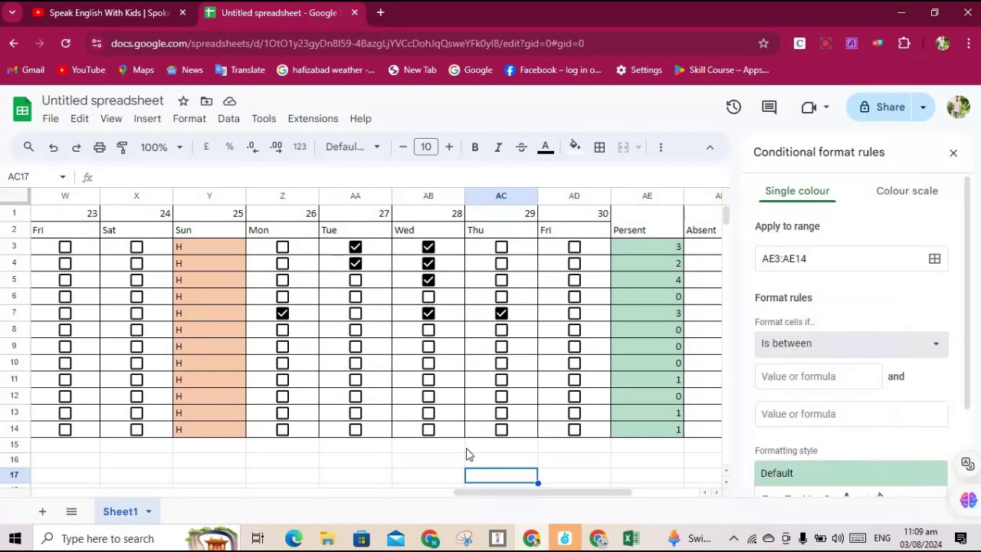
pyautogui.click(401, 466)
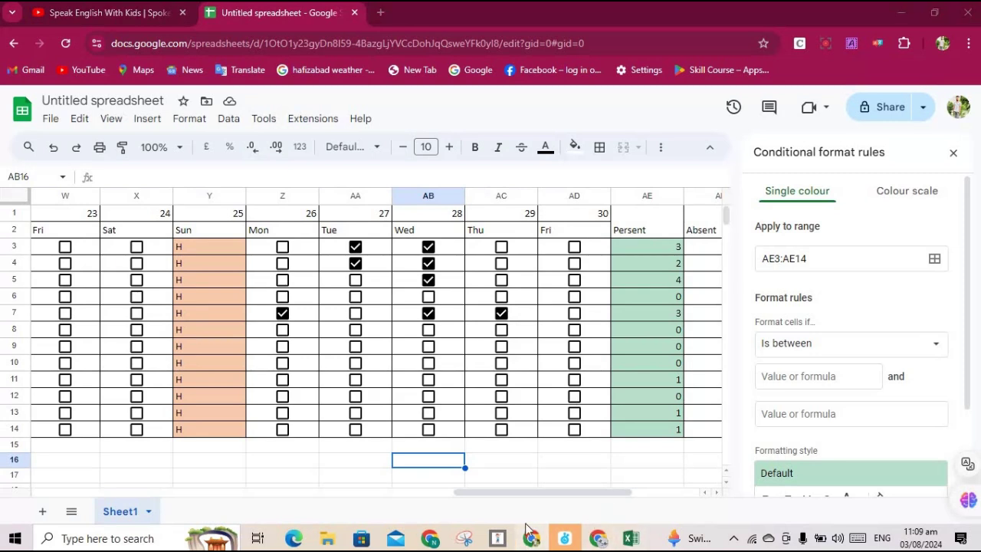
pyautogui.click(950, 152)
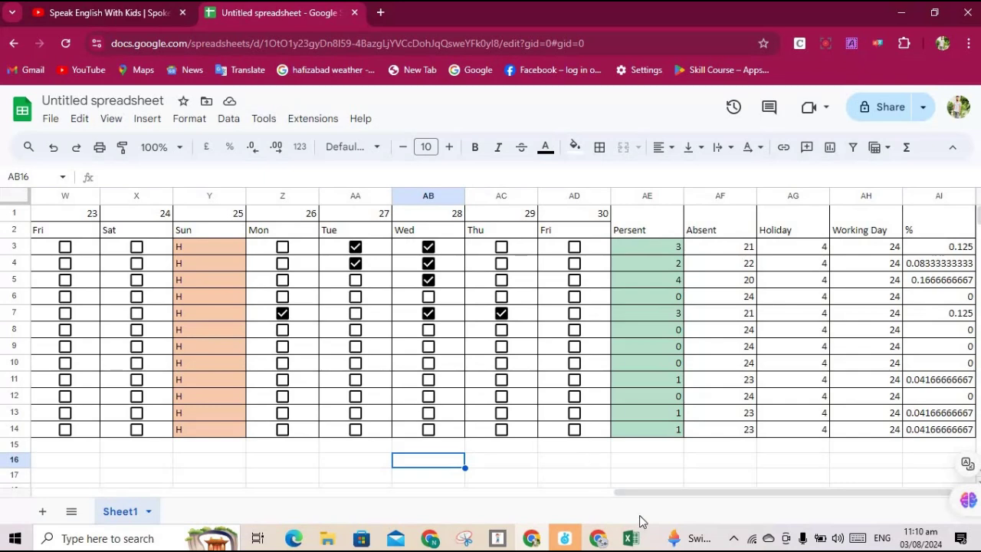
# Step: Switch to the Excel attendance workbook
pyautogui.click(630, 538)
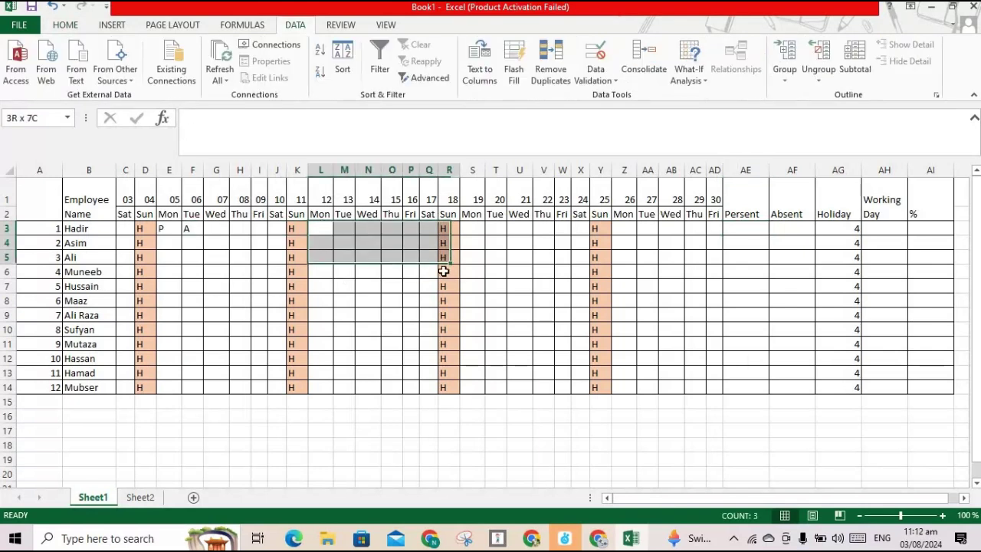
# Step: Give L3:Q14 (Mon 12–Sat 17) a List data validation with source P,A
pyautogui.moveTo(322, 233)
pyautogui.mouseDown()
pyautogui.moveTo(421, 332)
pyautogui.moveTo(424, 387)
pyautogui.mouseUp()
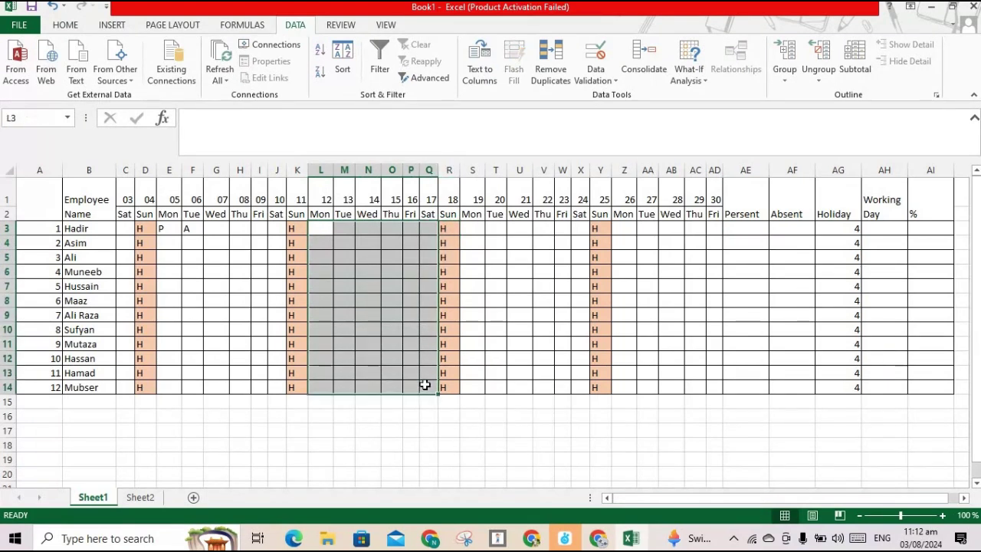
pyautogui.click(616, 83)
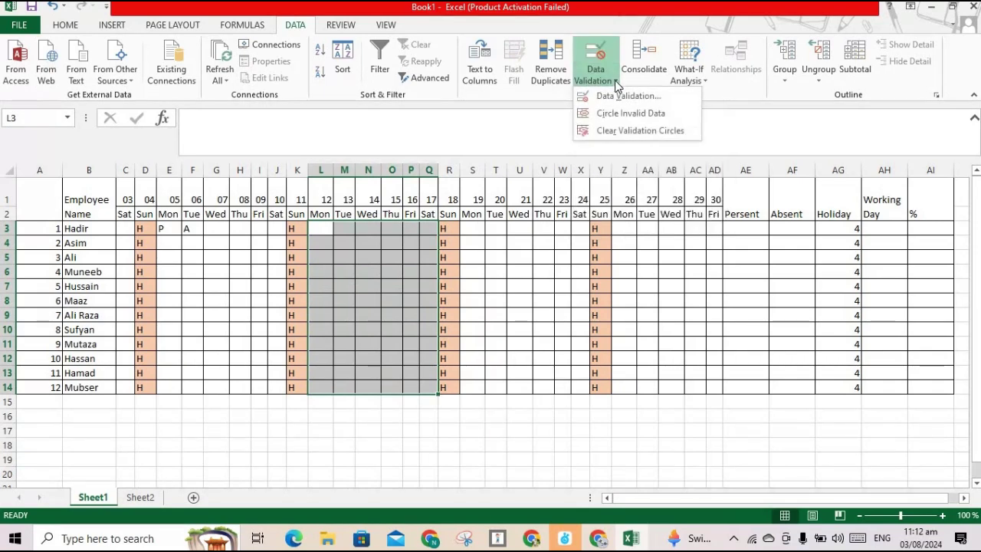
pyautogui.click(621, 97)
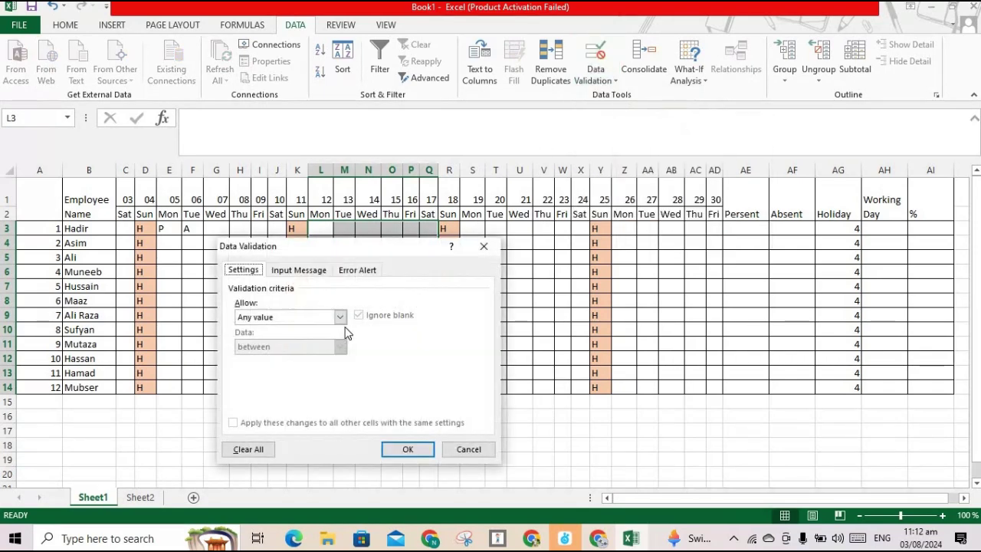
pyautogui.click(340, 316)
pyautogui.click(267, 357)
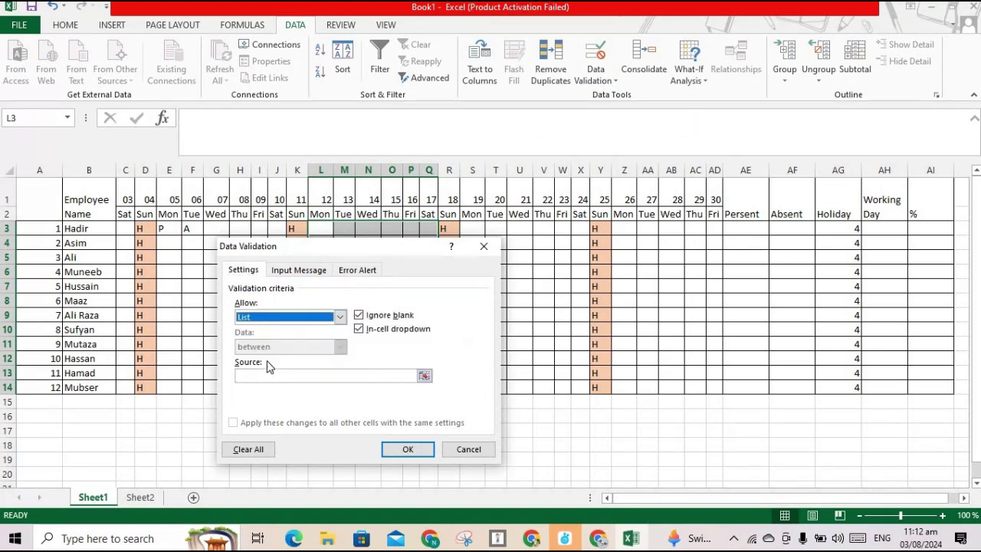
pyautogui.click(268, 375)
pyautogui.write('P,A')
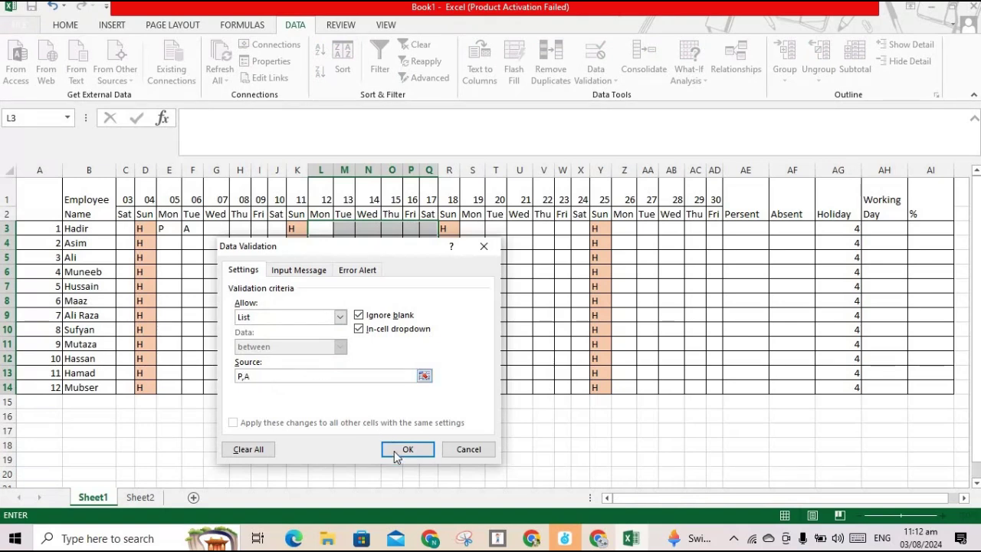
pyautogui.click(397, 450)
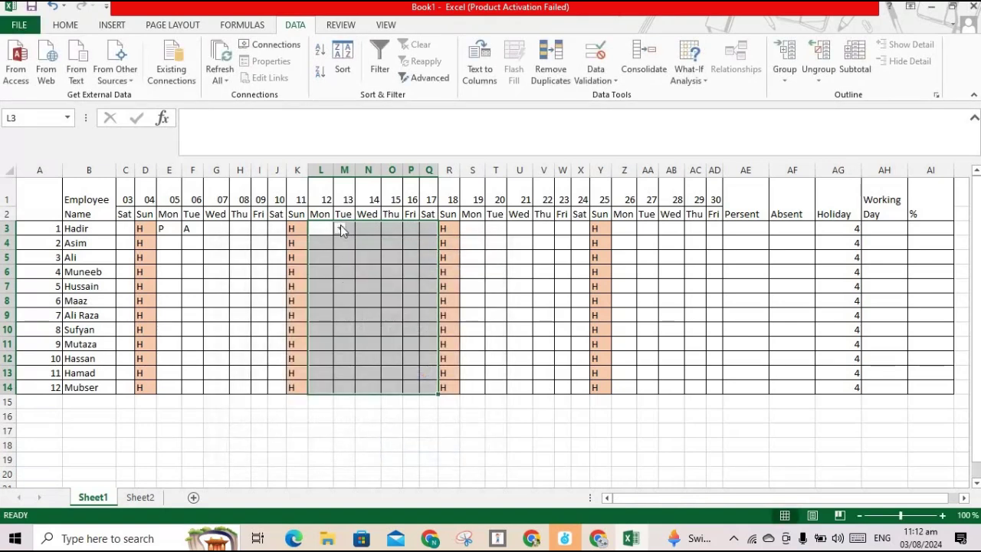
pyautogui.click(340, 228)
# Step: Mark the first employee P in L3 and A in M3, N3 and O3
pyautogui.click(325, 240)
pyautogui.click(367, 229)
pyautogui.click(344, 229)
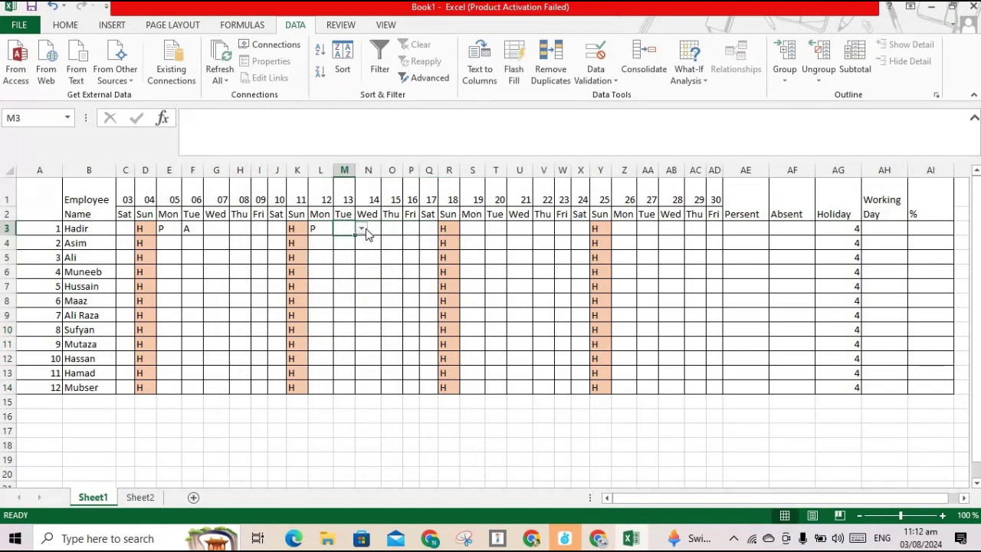
pyautogui.click(361, 229)
pyautogui.click(337, 250)
pyautogui.click(365, 230)
pyautogui.click(371, 232)
pyautogui.click(399, 230)
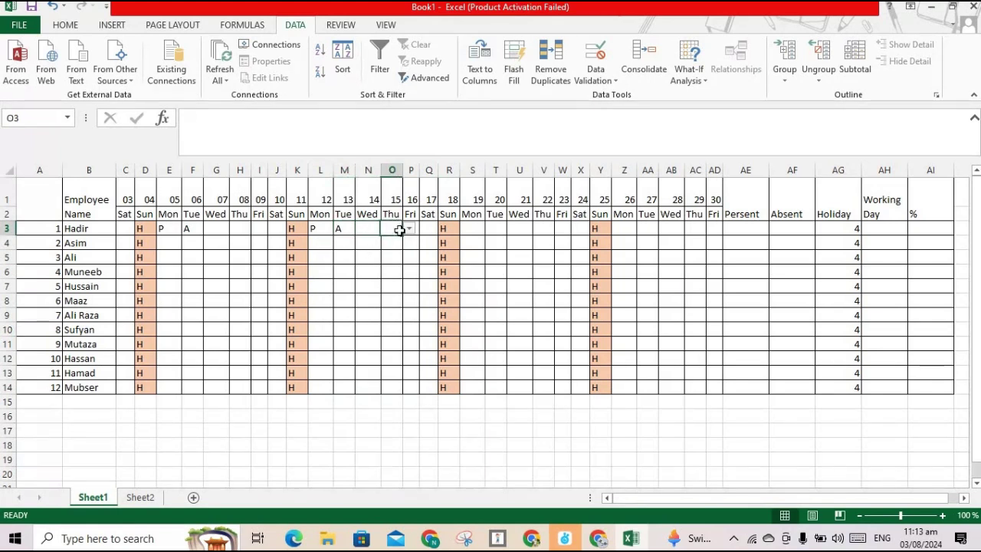
pyautogui.click(373, 230)
pyautogui.click(396, 229)
pyautogui.click(377, 230)
pyautogui.click(388, 229)
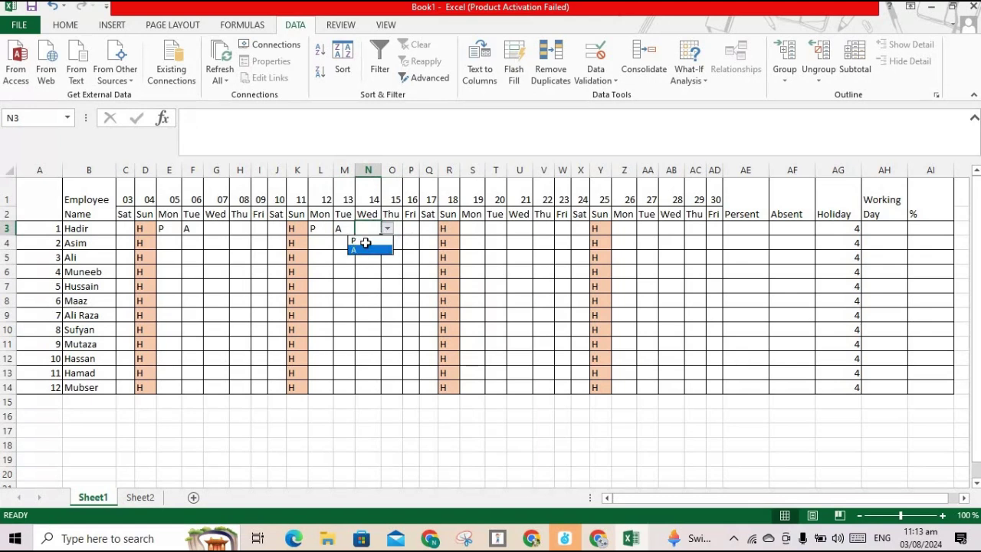
pyautogui.click(364, 250)
pyautogui.click(395, 231)
pyautogui.click(410, 228)
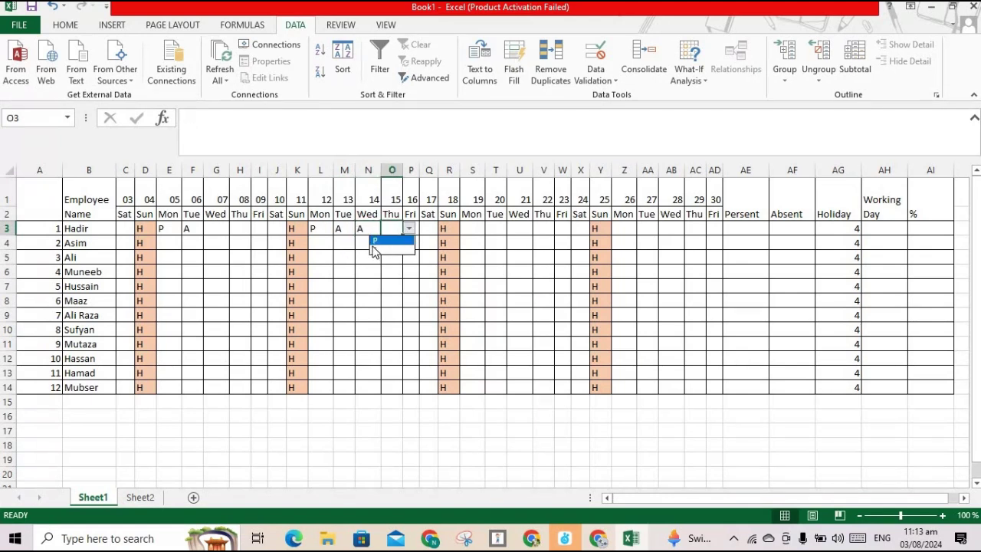
pyautogui.click(377, 252)
pyautogui.click(370, 242)
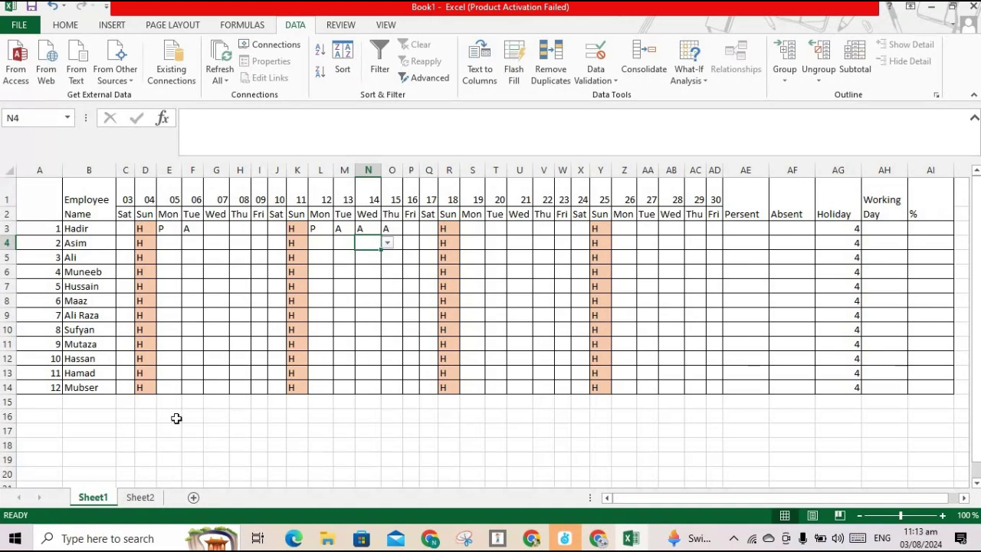
# Step: Mark E4 and F5 absent with A from their dropdowns
pyautogui.click(175, 242)
pyautogui.click(189, 244)
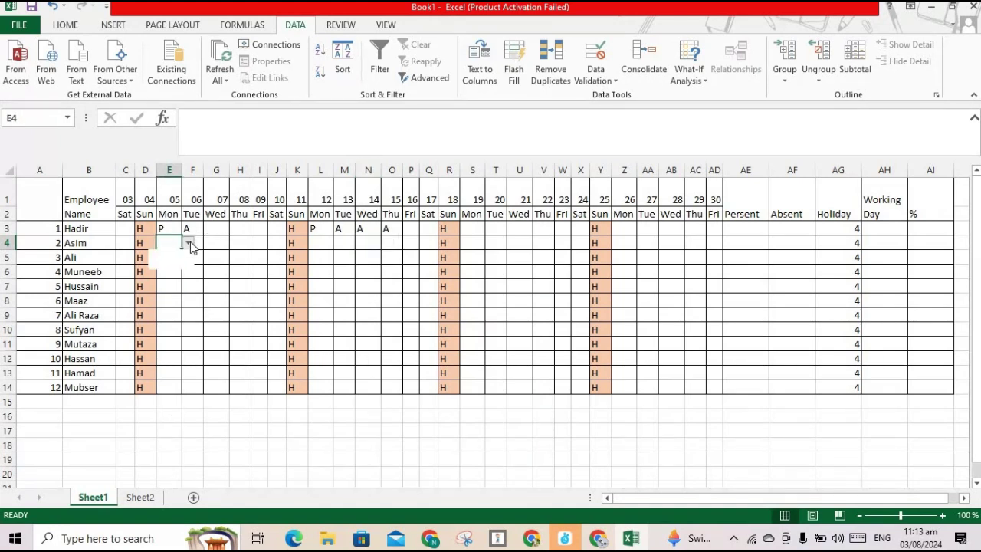
pyautogui.click(193, 258)
pyautogui.click(193, 258)
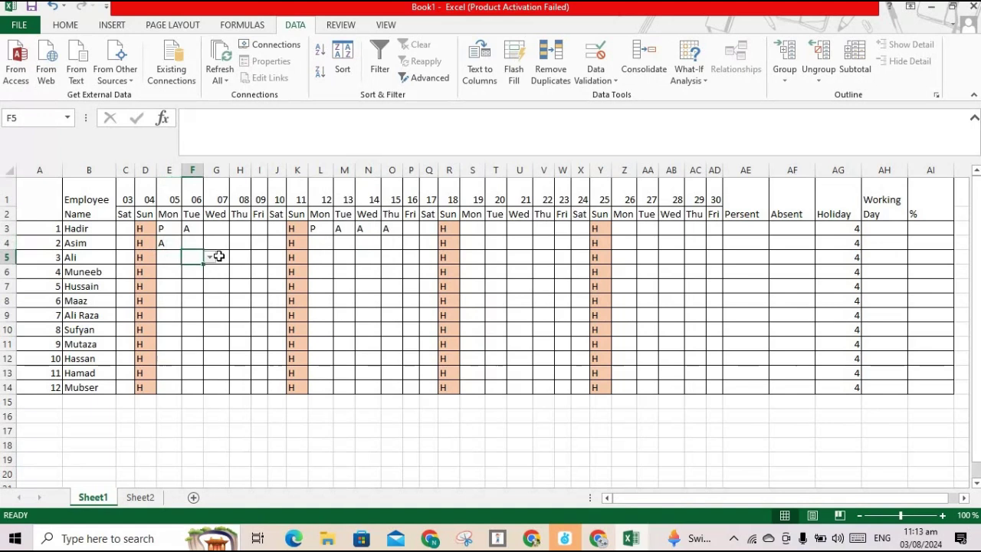
pyautogui.click(210, 257)
pyautogui.click(196, 280)
# Step: Select S3:X14 together with Z3:AD14 for the 19th–24th and 26th–30th
pyautogui.moveTo(467, 228); pyautogui.dragTo(579, 387)
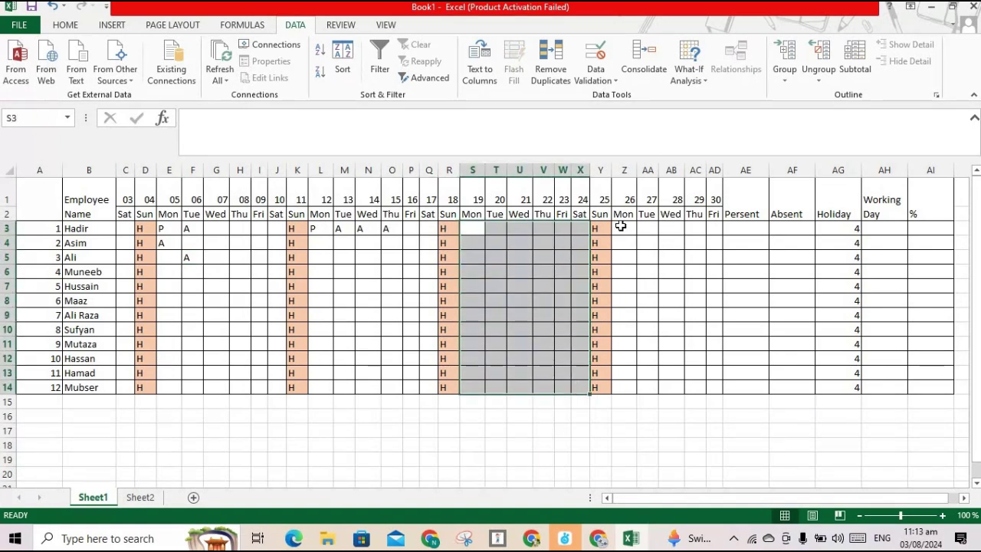
pyautogui.moveTo(620, 227); pyautogui.dragTo(712, 329)
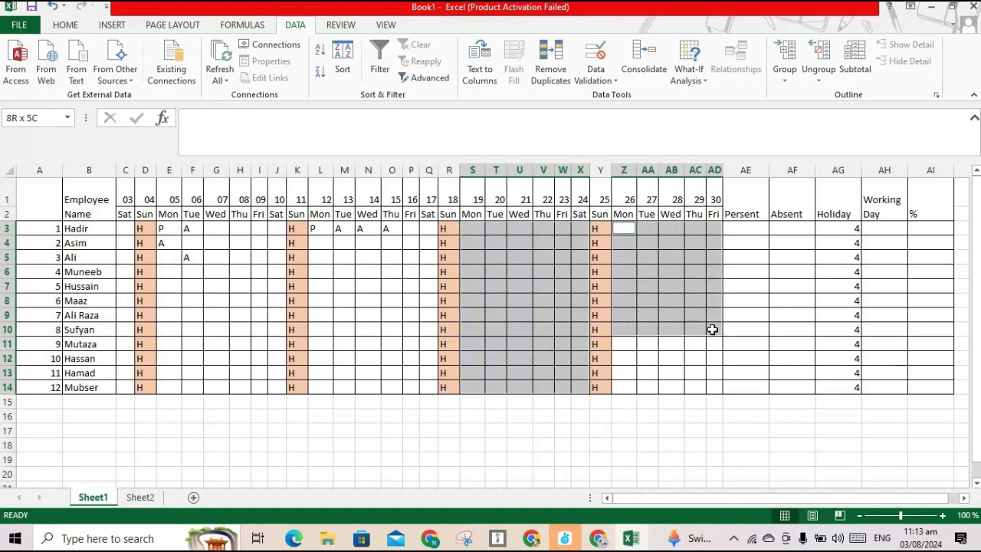
pyautogui.moveTo(712, 328); pyautogui.dragTo(713, 387)
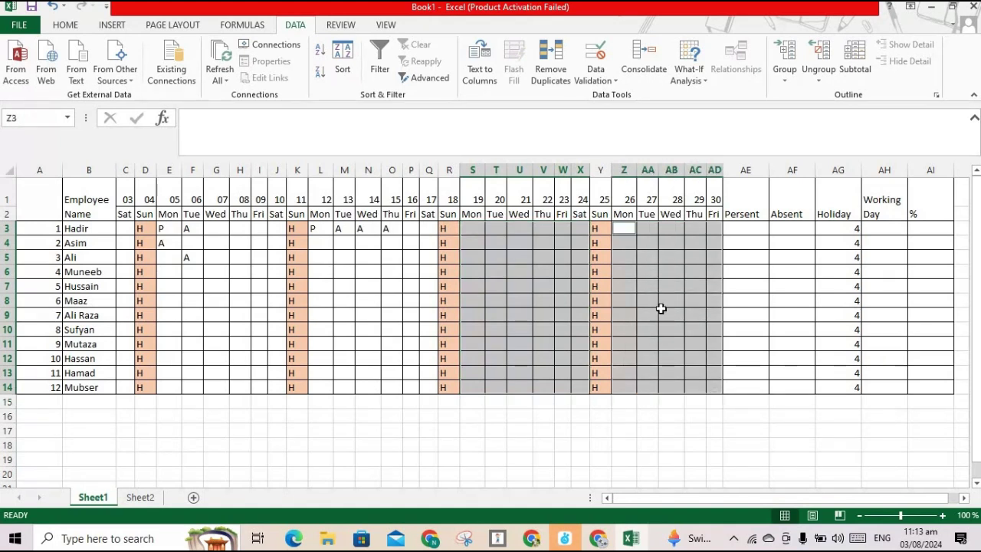
# Step: Apply a List validation with source P,A to those cells and check T3's dropdown
pyautogui.click(616, 81)
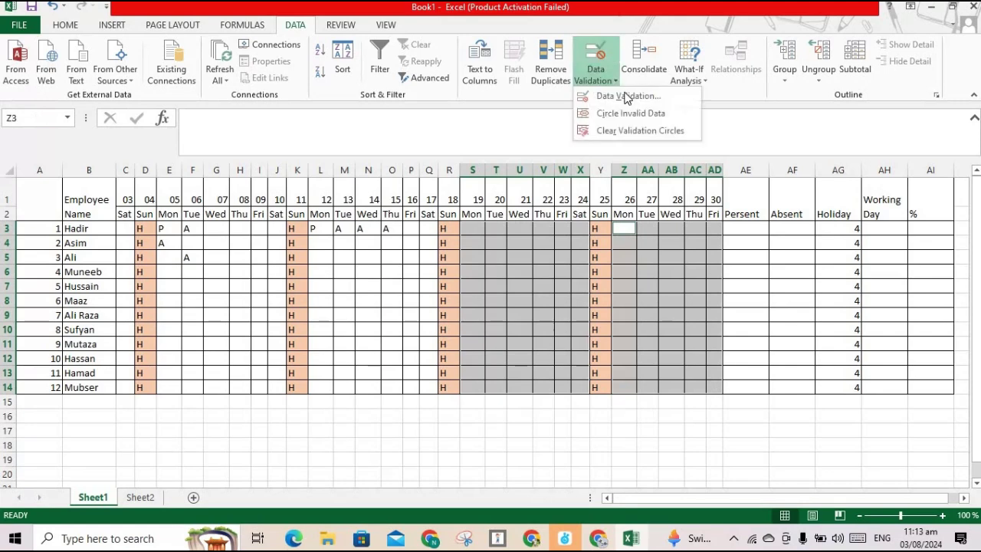
pyautogui.click(626, 96)
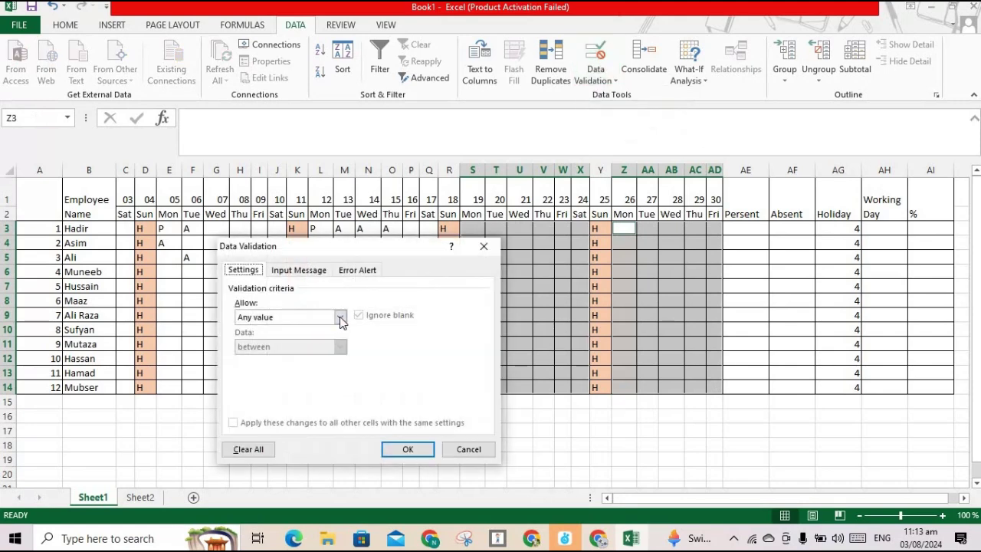
pyautogui.click(340, 317)
pyautogui.click(261, 368)
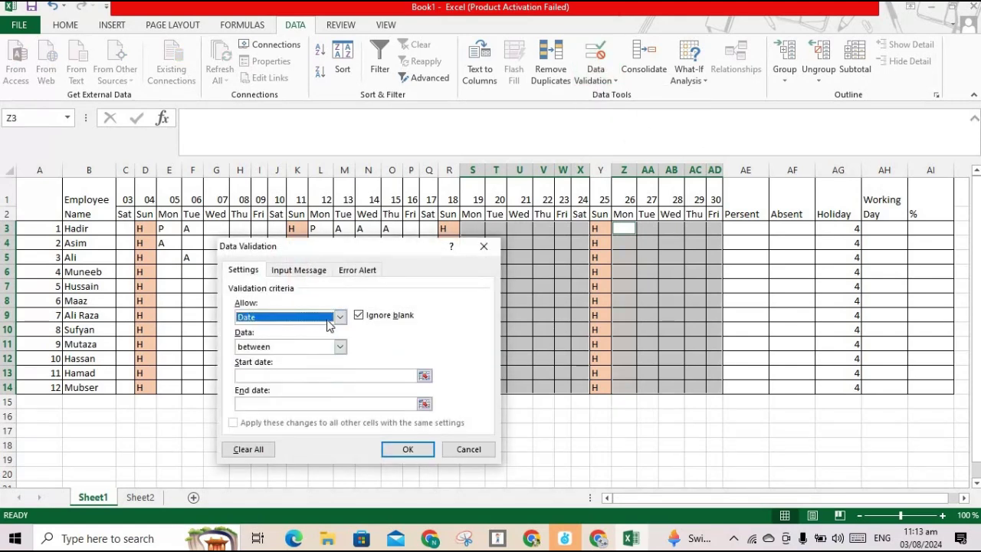
pyautogui.click(340, 317)
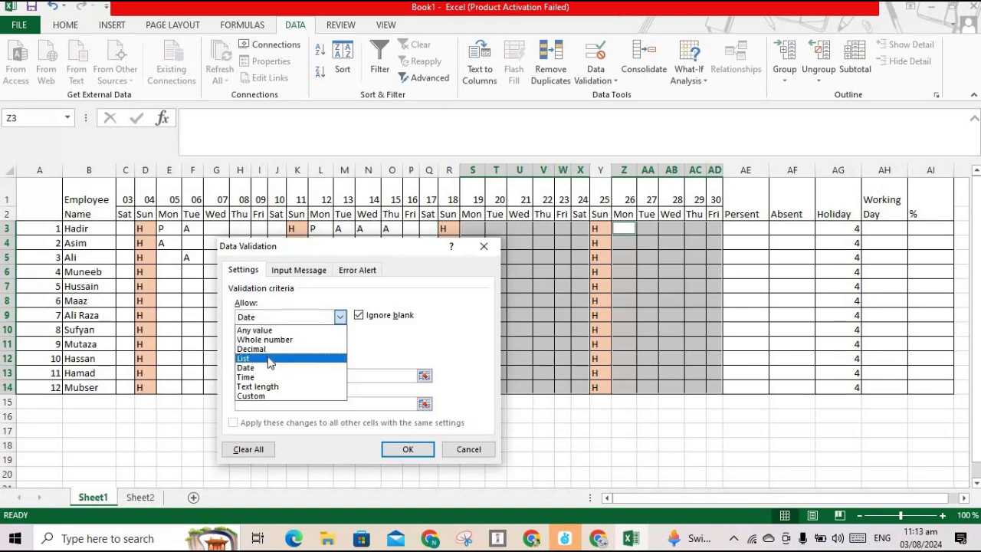
pyautogui.click(270, 358)
pyautogui.click(282, 372)
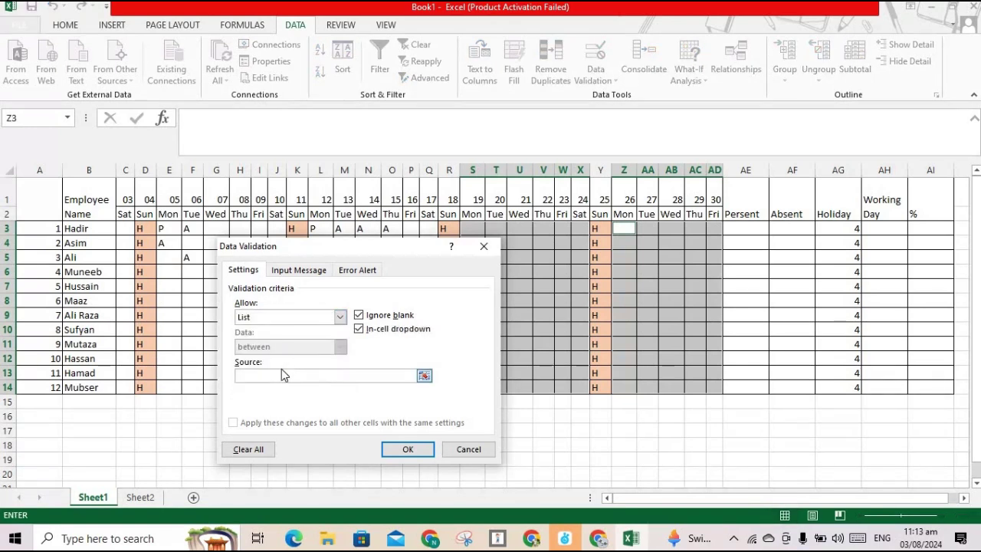
pyautogui.write('P,A')
pyautogui.click(403, 448)
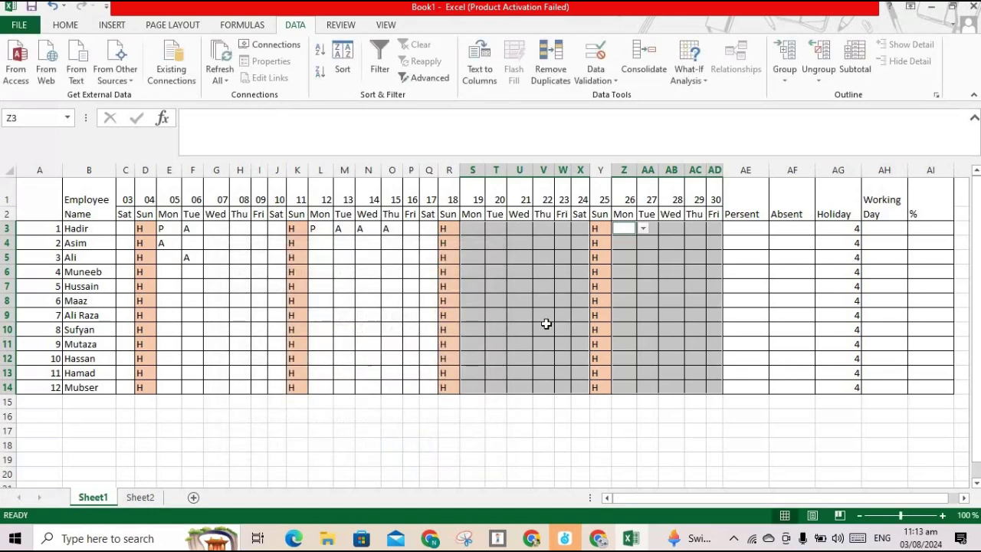
pyautogui.click(543, 323)
pyautogui.click(503, 232)
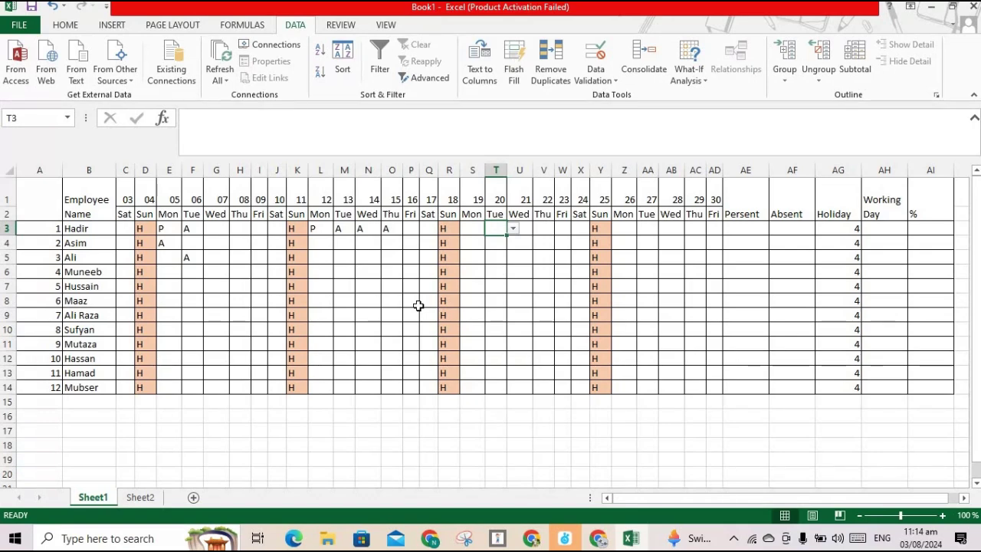
# Step: Bring the computercourses.tech blog in Chrome forward and maximize the window
pyautogui.click(430, 538)
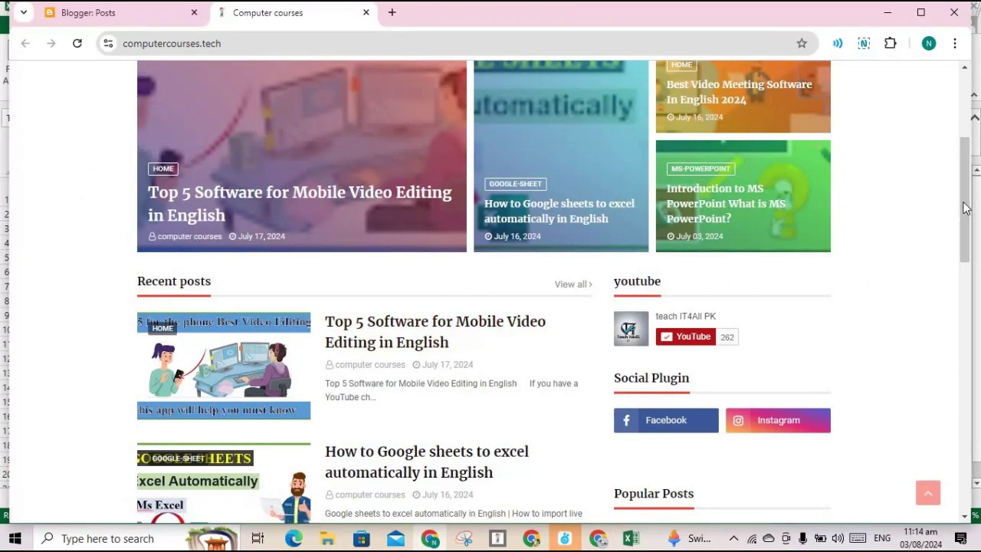
pyautogui.click(961, 100)
pyautogui.click(920, 12)
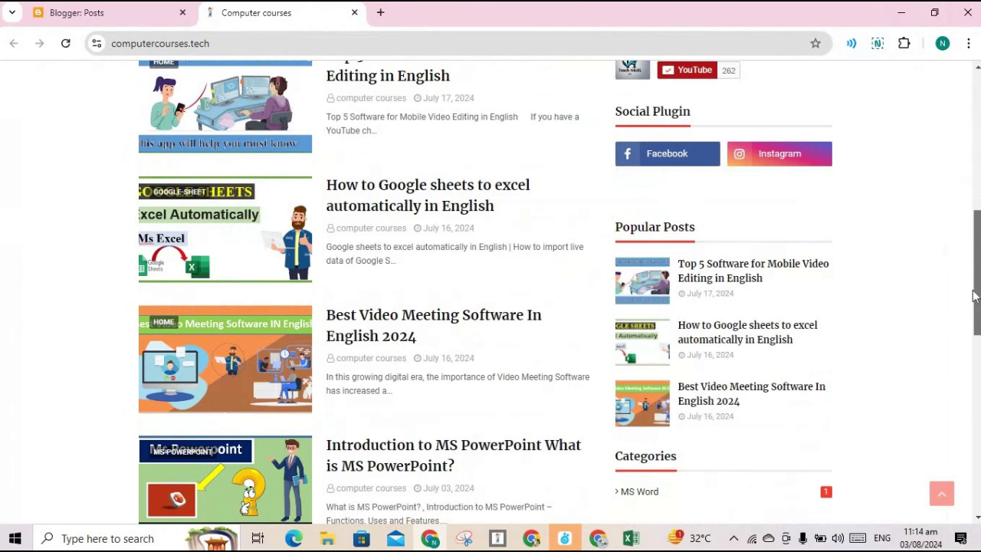
pyautogui.moveTo(974, 153); pyautogui.dragTo(973, 253)
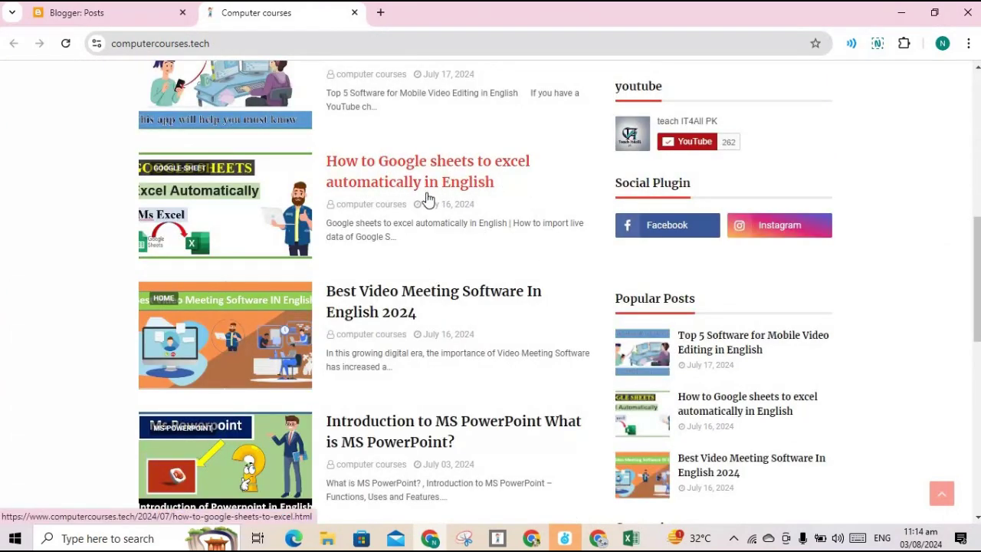
# Step: Open the 'How to Google sheets to excel automatically' post and expand its comment box
pyautogui.click(400, 188)
pyautogui.click(400, 187)
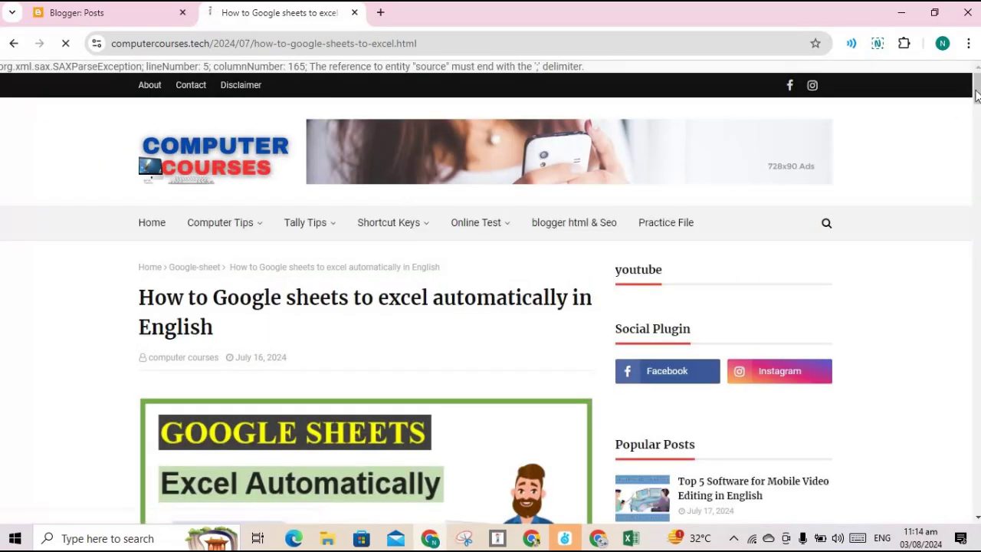
pyautogui.moveTo(977, 94); pyautogui.dragTo(977, 475)
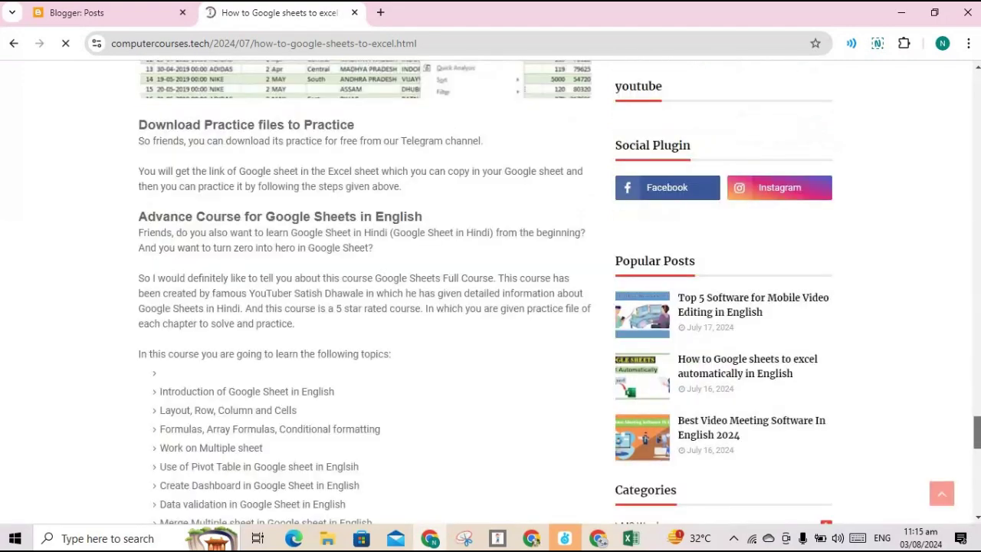
pyautogui.moveTo(977, 475); pyautogui.dragTo(977, 85)
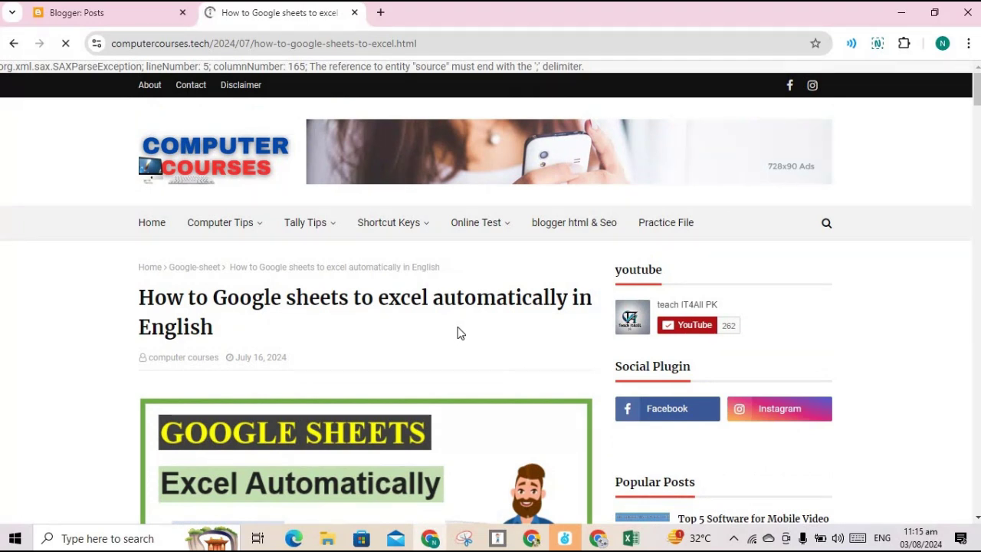
pyautogui.moveTo(977, 88); pyautogui.dragTo(977, 496)
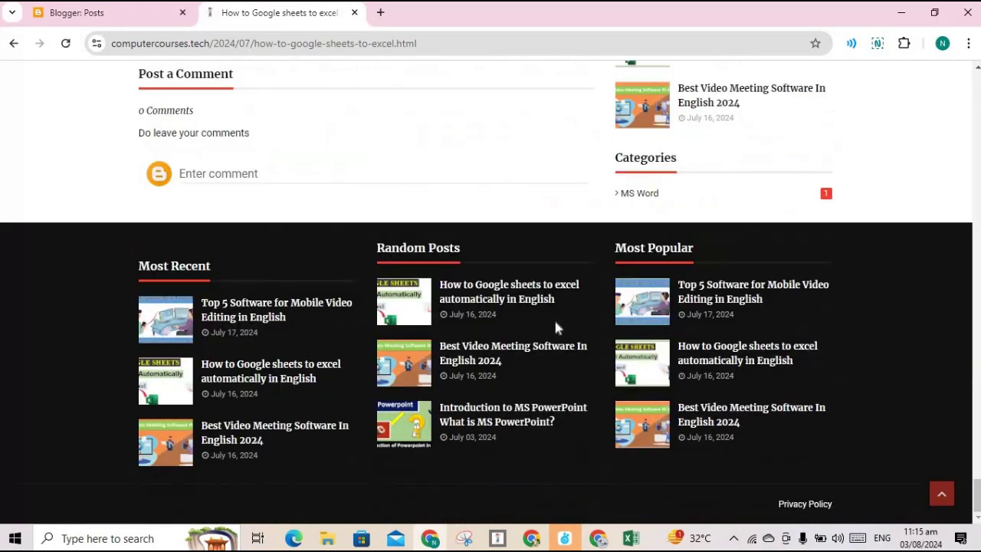
pyautogui.click(277, 177)
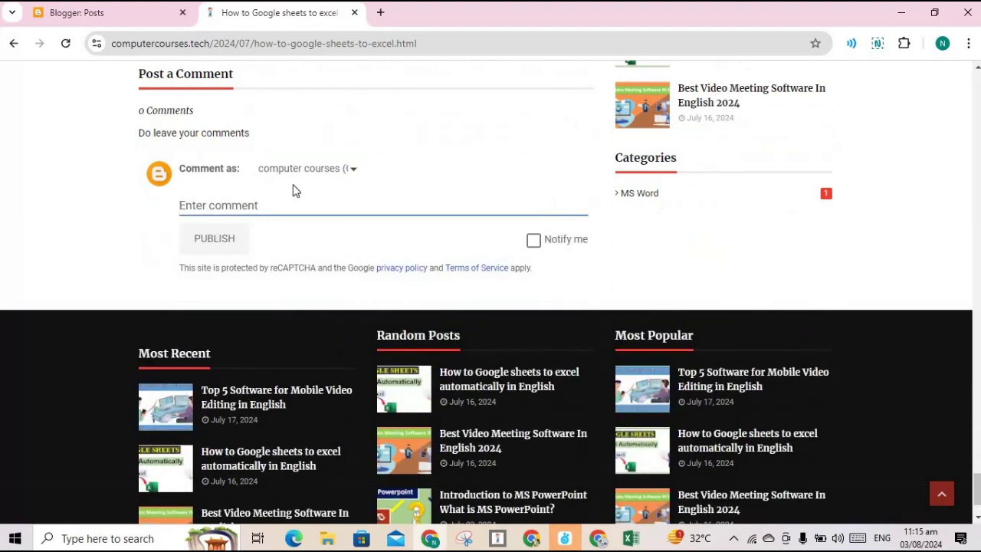